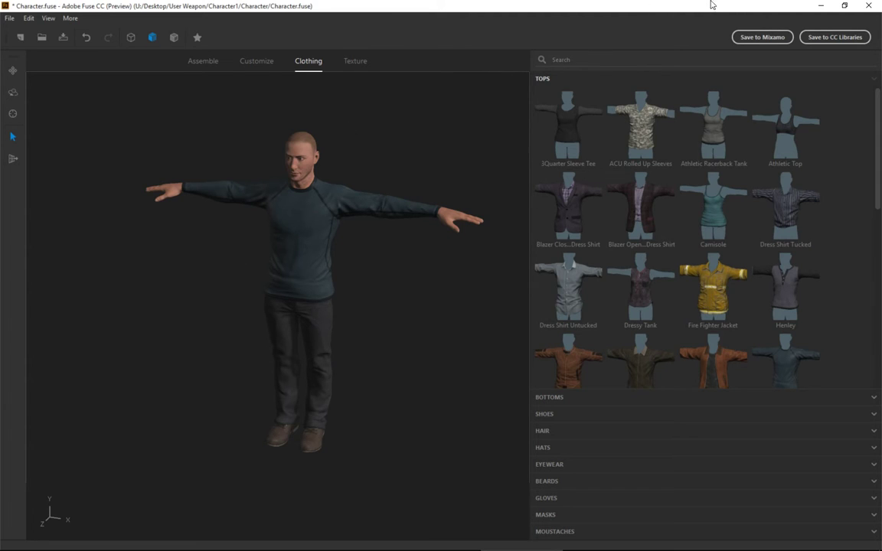
Close Fuse discarding the character's changes, and open the Character folder inside User Weapon\Character1 in File Explorer
{"action": "left_click", "coordinate": [868, 8]}
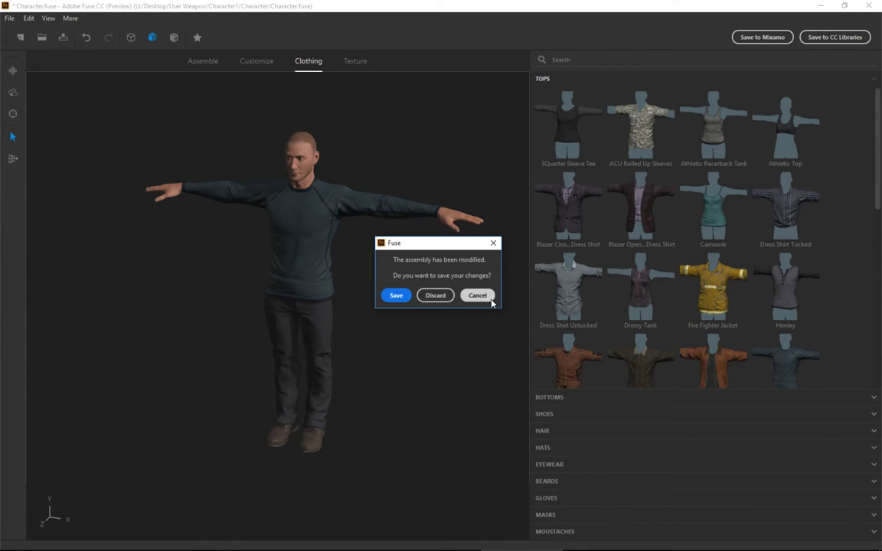
{"action": "left_click", "coordinate": [444, 298]}
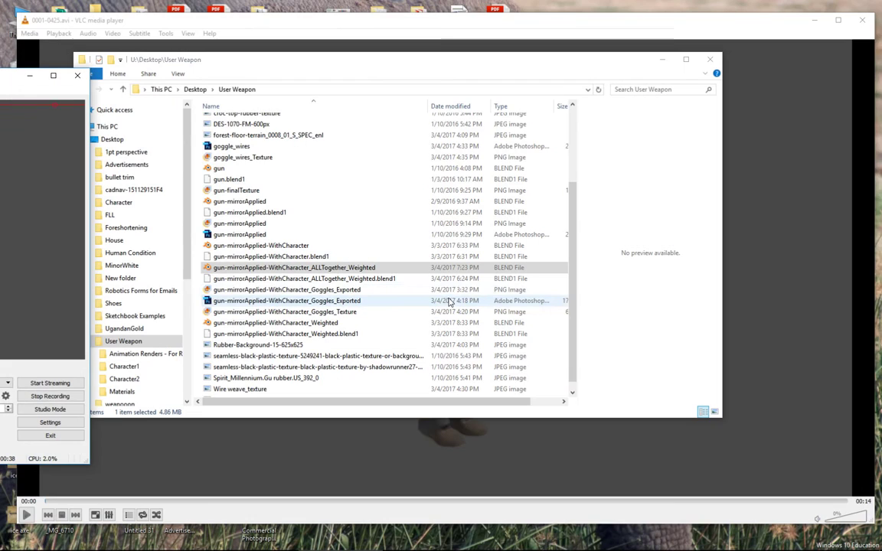
{"action": "left_click", "coordinate": [368, 75]}
{"action": "scroll", "coordinate": [333, 130], "scroll_direction": "up", "scroll_amount": 3}
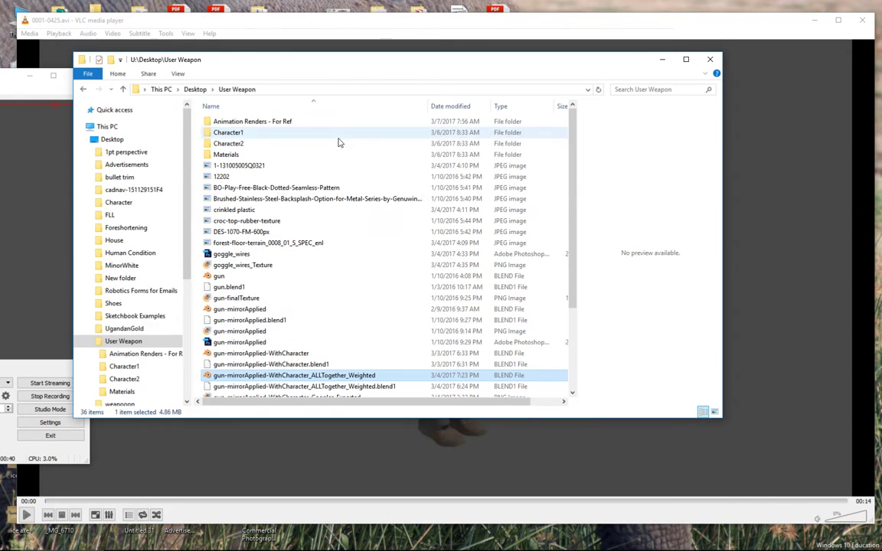
{"action": "double_click", "coordinate": [300, 134]}
{"action": "double_click", "coordinate": [252, 126]}
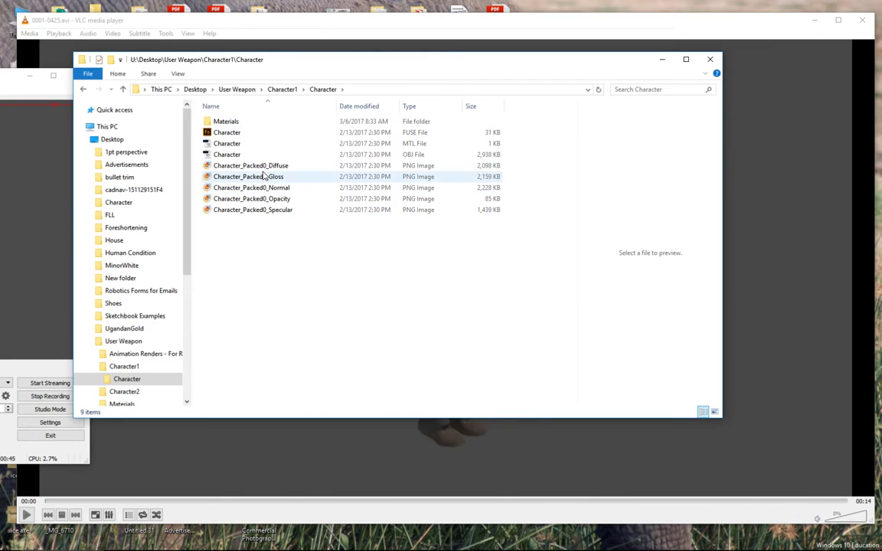
Open the Character_Packed0_Diffuse image and examine how the skin, eye, shoe and clothing textures are laid out
{"action": "left_click", "coordinate": [242, 155]}
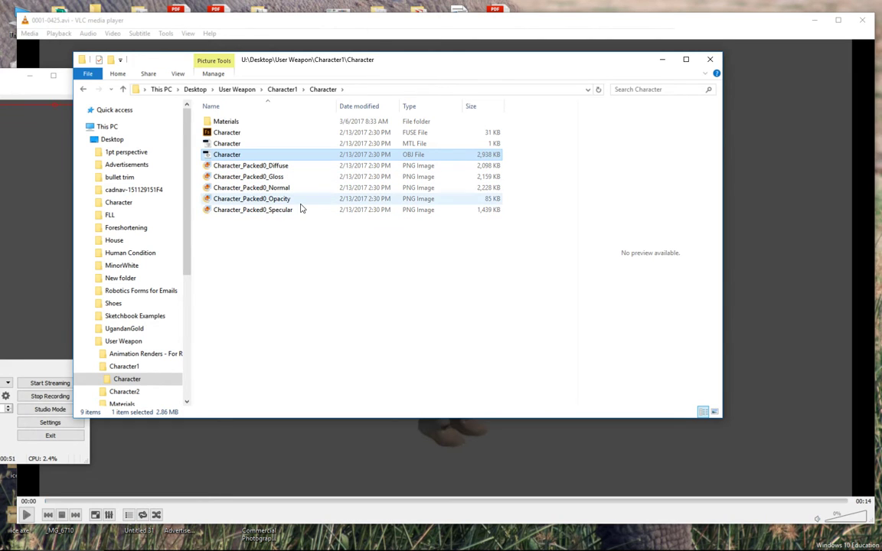
{"action": "left_click", "coordinate": [286, 169]}
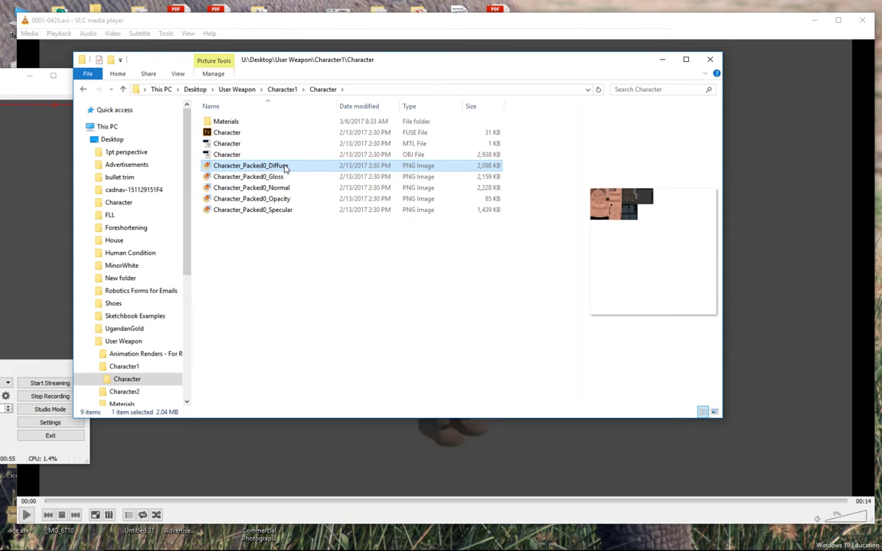
{"action": "double_click", "coordinate": [242, 167]}
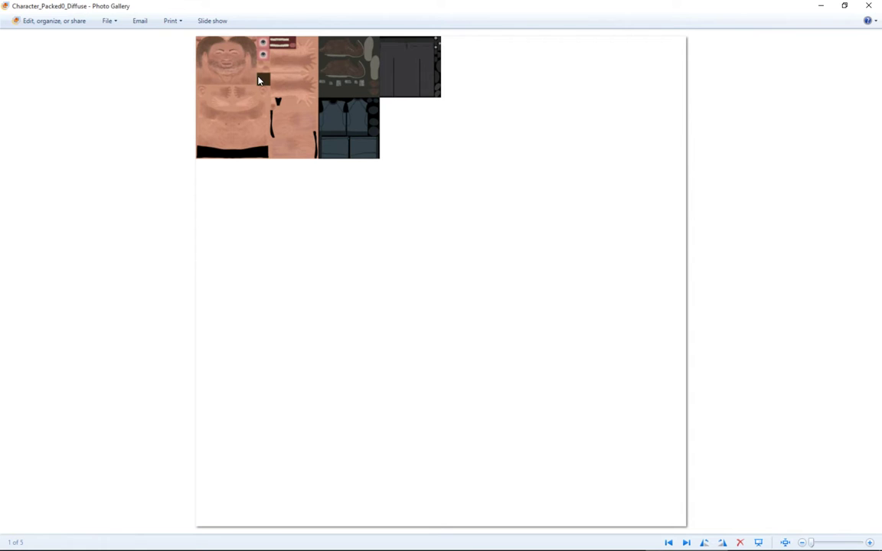
{"action": "scroll", "coordinate": [285, 12], "scroll_direction": "up", "scroll_amount": 3}
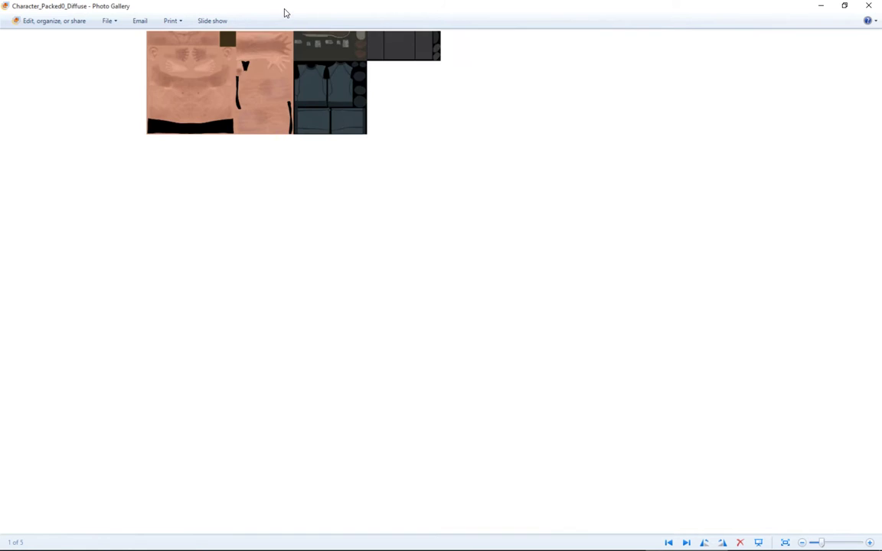
{"action": "scroll", "coordinate": [254, 68], "scroll_direction": "up", "scroll_amount": 2}
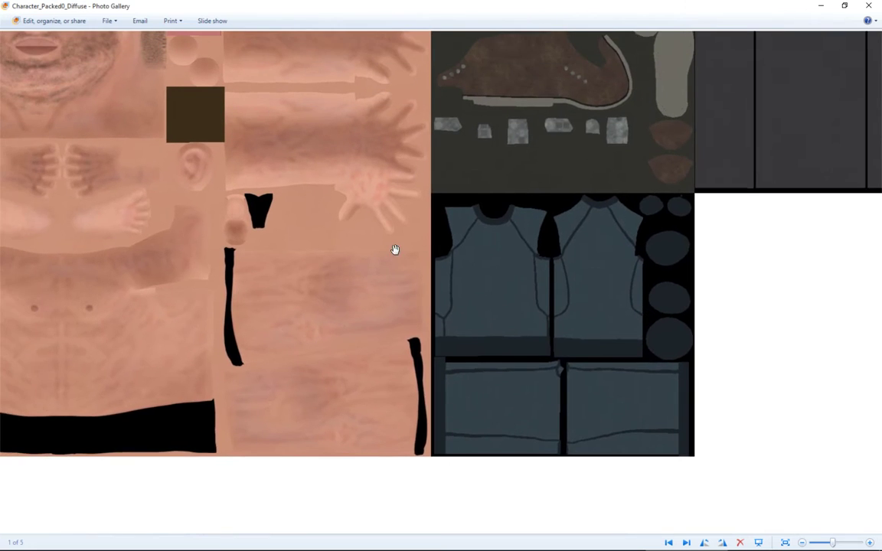
{"action": "left_click_drag", "start_coordinate": [395, 250], "coordinate": [524, 431]}
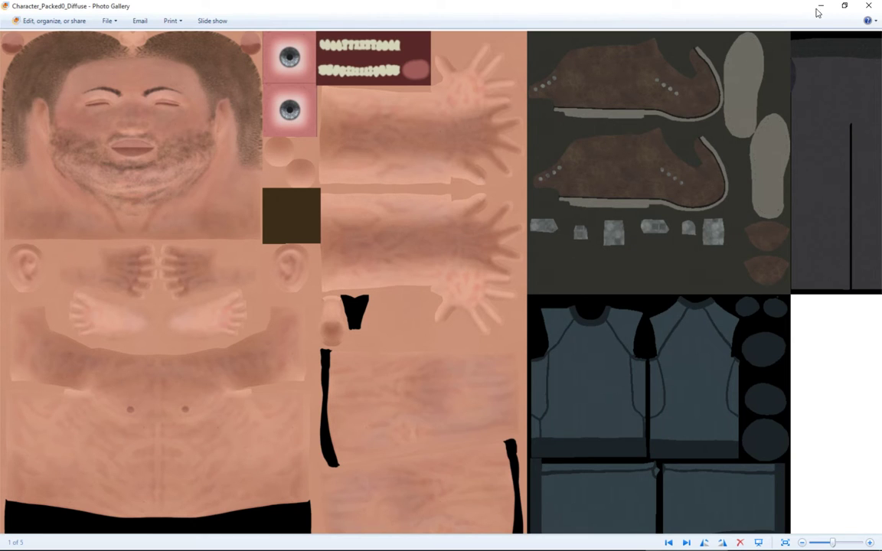
{"action": "left_click", "coordinate": [870, 7]}
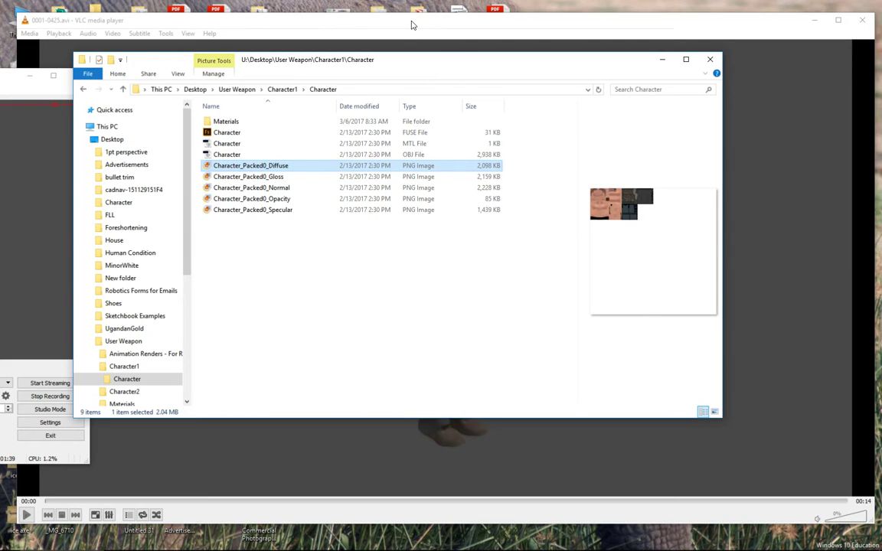
Play the 0001-0425.avi reference animation in VLC and close the player
{"action": "left_click", "coordinate": [29, 75]}
{"action": "left_click", "coordinate": [287, 25]}
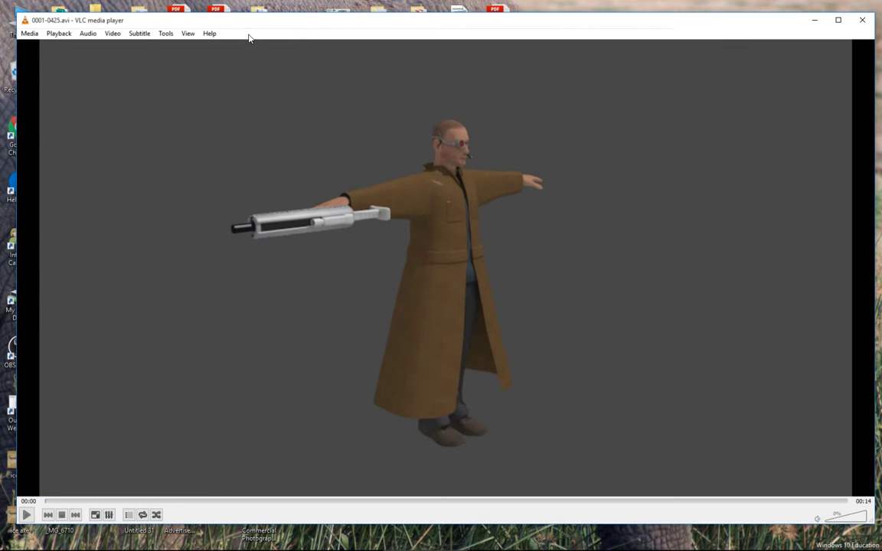
{"action": "left_click", "coordinate": [27, 514]}
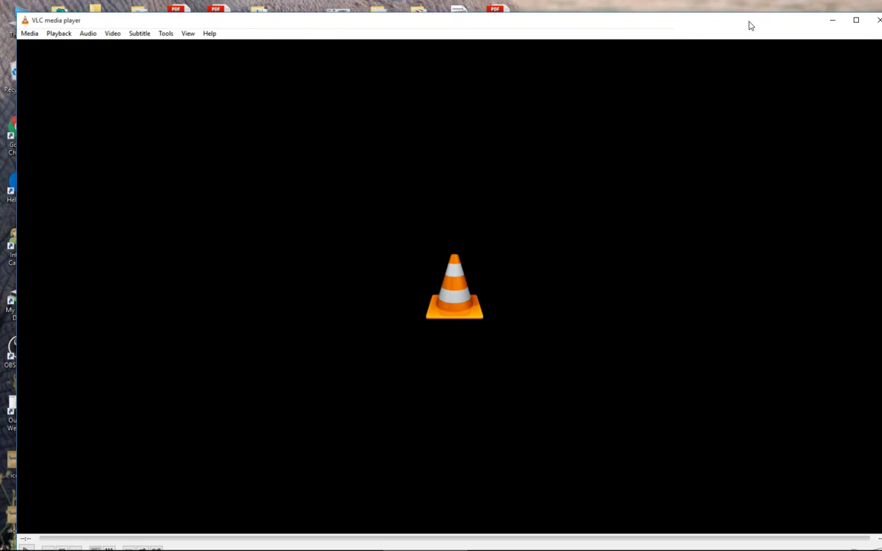
{"action": "left_click_drag", "start_coordinate": [748, 21], "coordinate": [734, 17]}
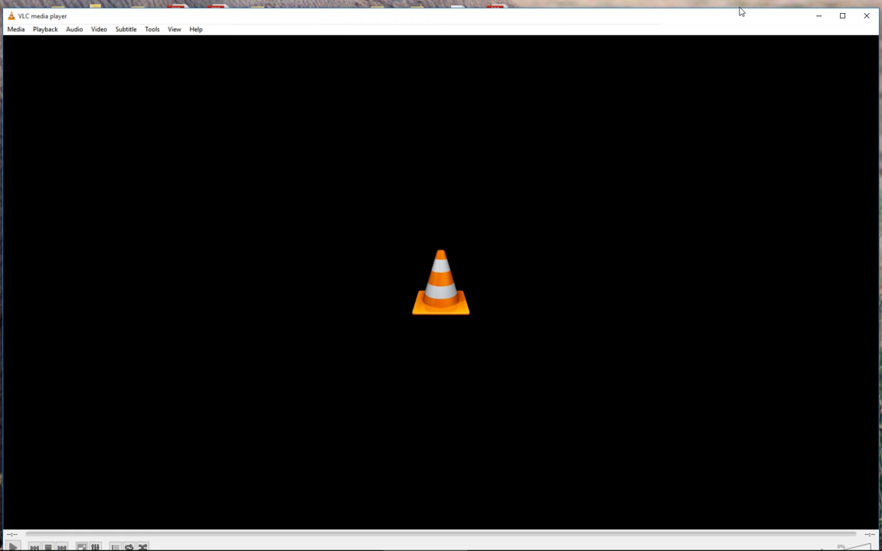
{"action": "left_click", "coordinate": [867, 16]}
Switch to the gun-mirrorApplied scene in Blender and import Character.obj as a Wavefront file from Desktop\User Weapon\Character1\Character
{"action": "mouse_move", "coordinate": [224, 545]}
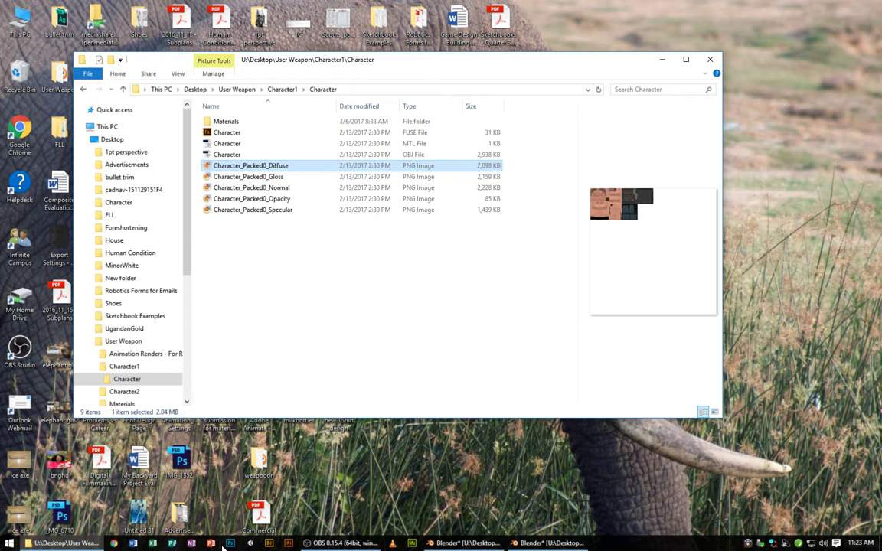
{"action": "left_click", "coordinate": [480, 546]}
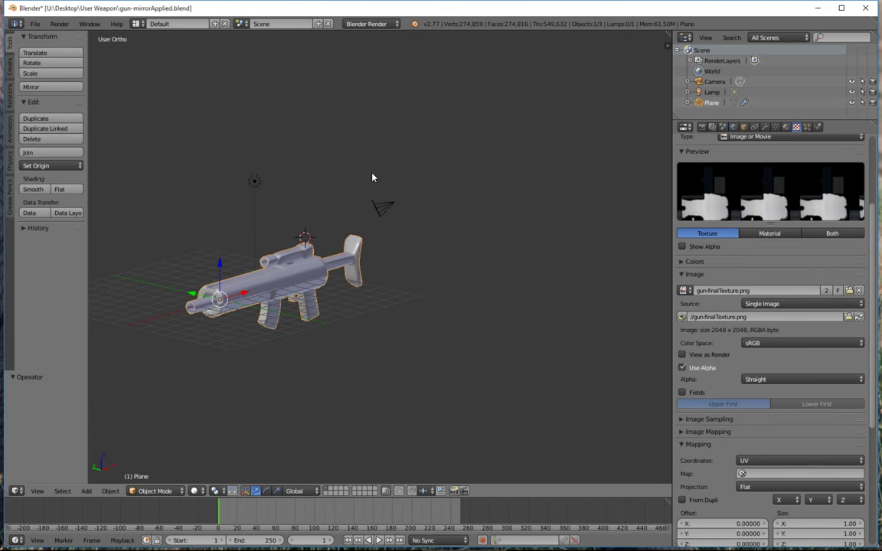
{"action": "left_click", "coordinate": [35, 24]}
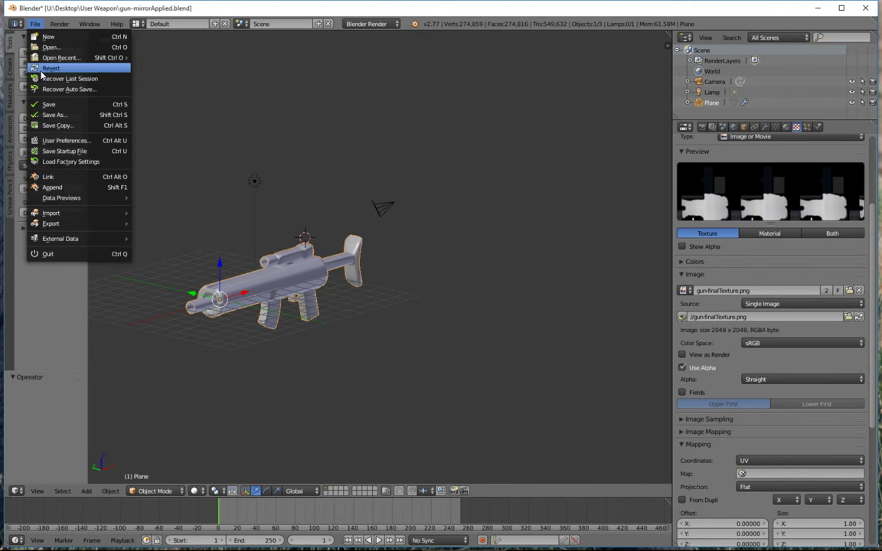
{"action": "mouse_move", "coordinate": [49, 215]}
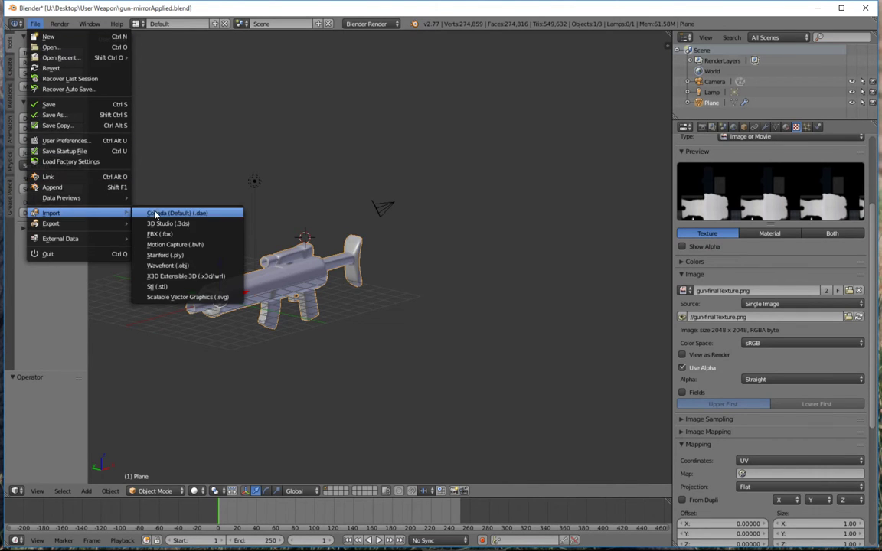
{"action": "left_click", "coordinate": [206, 270]}
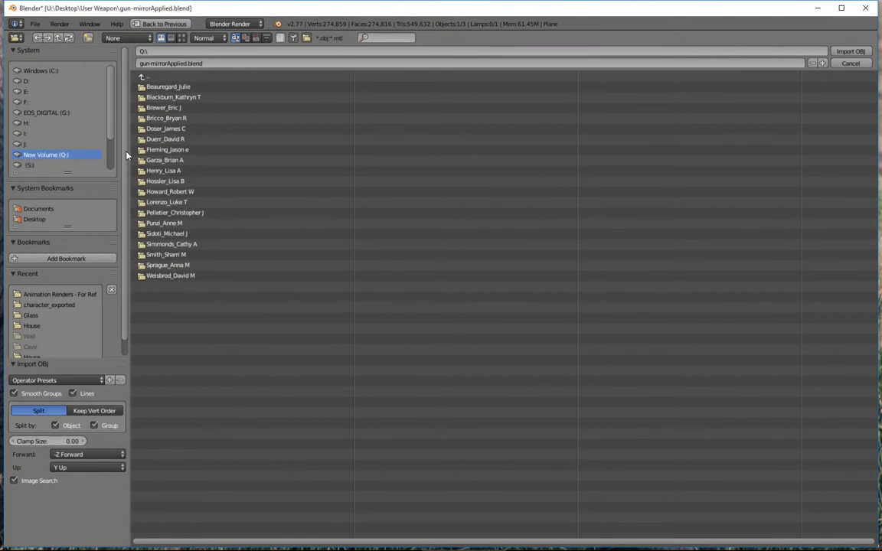
{"action": "left_click", "coordinate": [45, 220]}
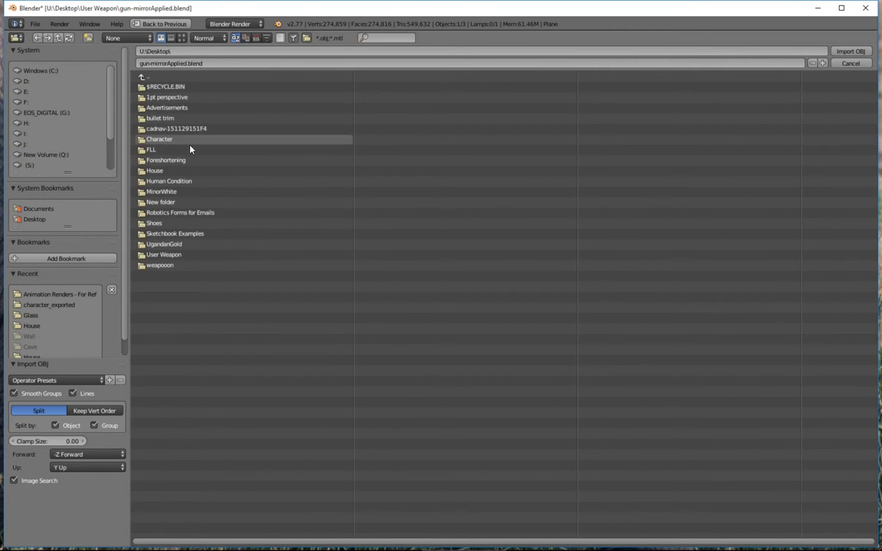
{"action": "left_click", "coordinate": [174, 255]}
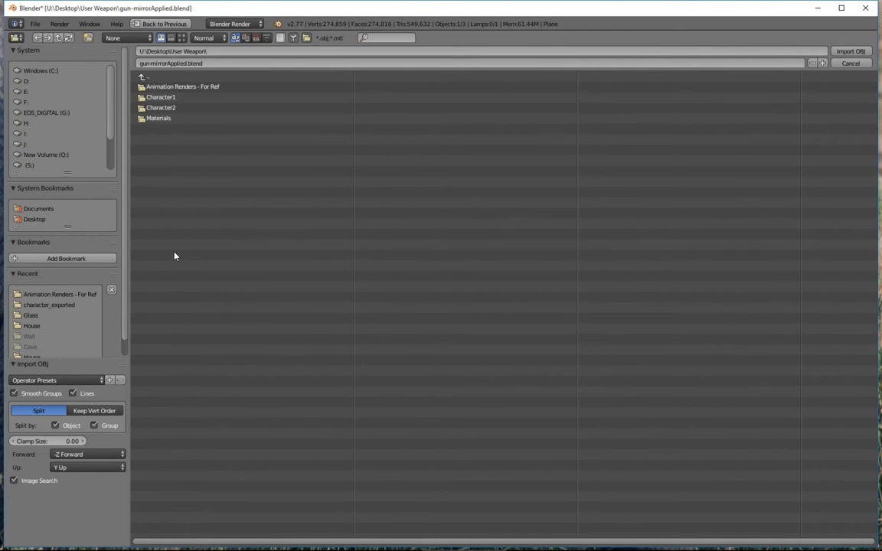
{"action": "left_click", "coordinate": [223, 97]}
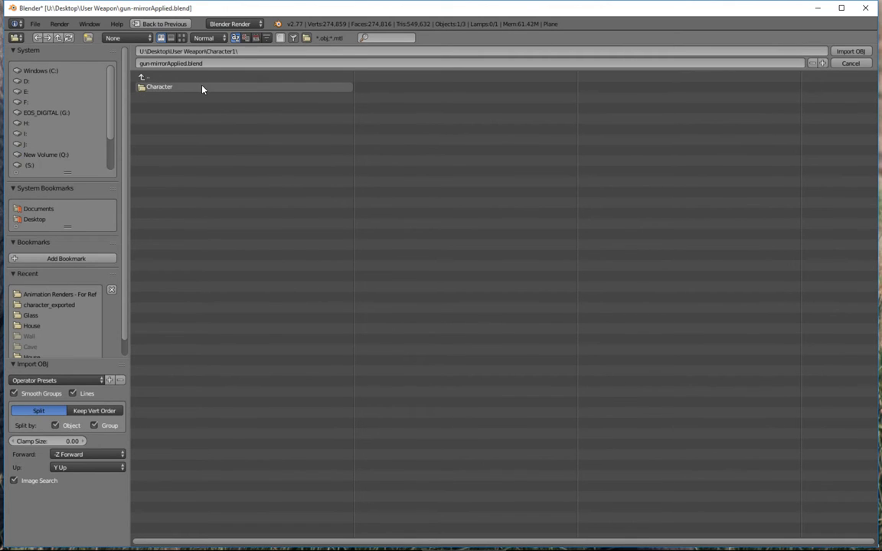
{"action": "left_click", "coordinate": [202, 89]}
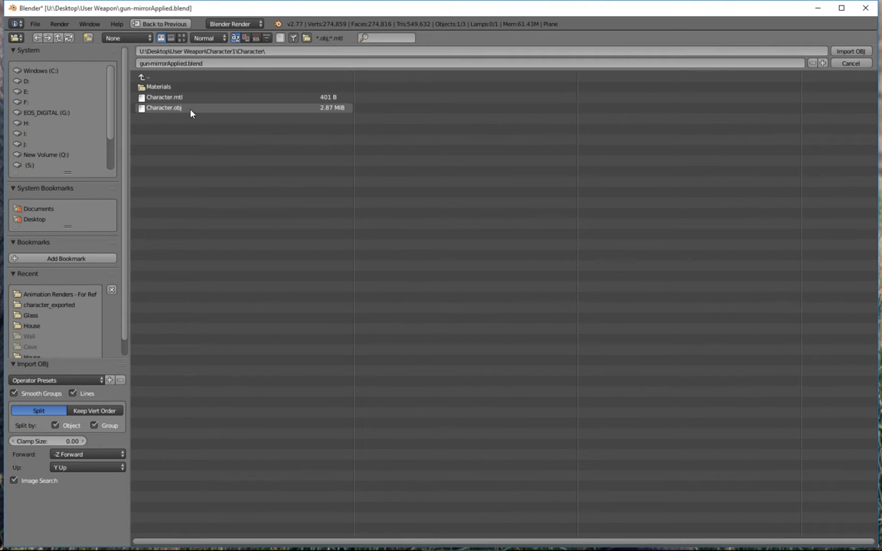
{"action": "double_click", "coordinate": [191, 109]}
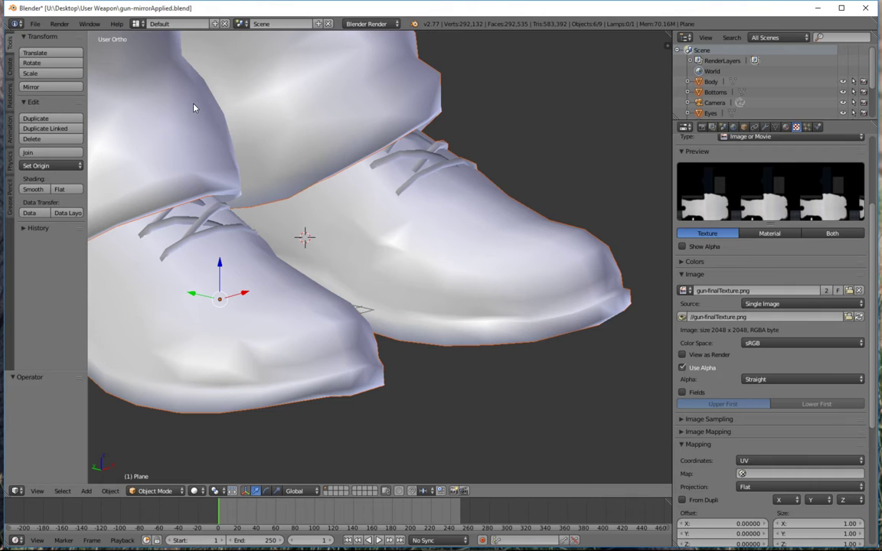
Enlarge the Outliner to list all scene objects and select the imported object named default
{"action": "scroll", "coordinate": [323, 191], "scroll_direction": "down", "scroll_amount": 10}
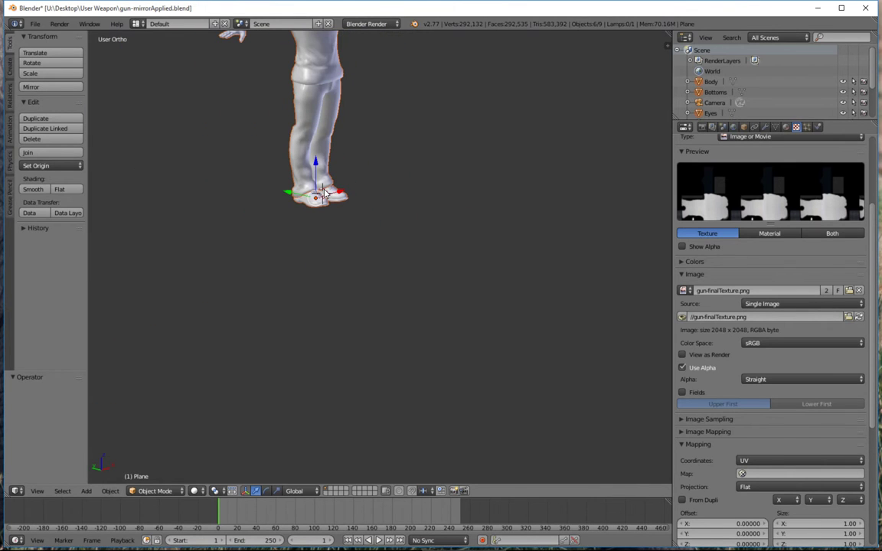
{"action": "middle_click_drag", "start_coordinate": [324, 191], "coordinate": [312, 315], "text": "shift"}
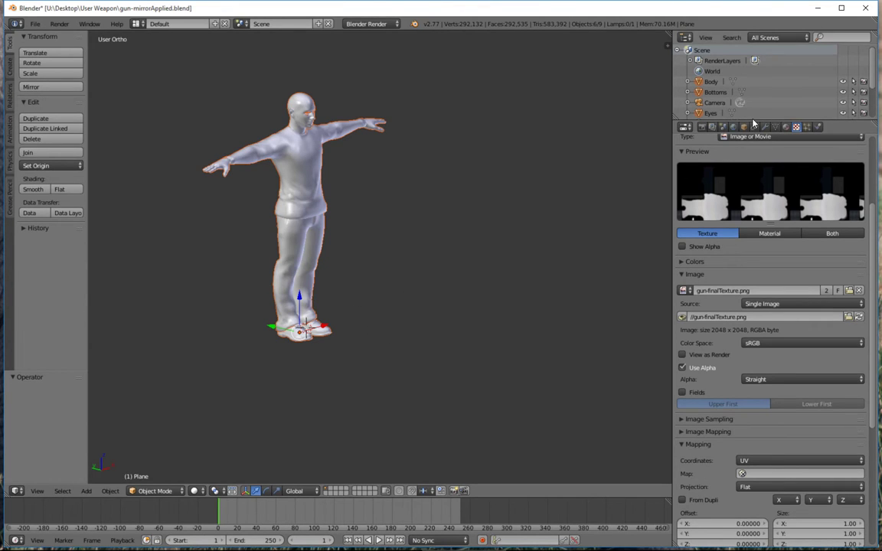
{"action": "left_click_drag", "start_coordinate": [754, 120], "coordinate": [776, 306]}
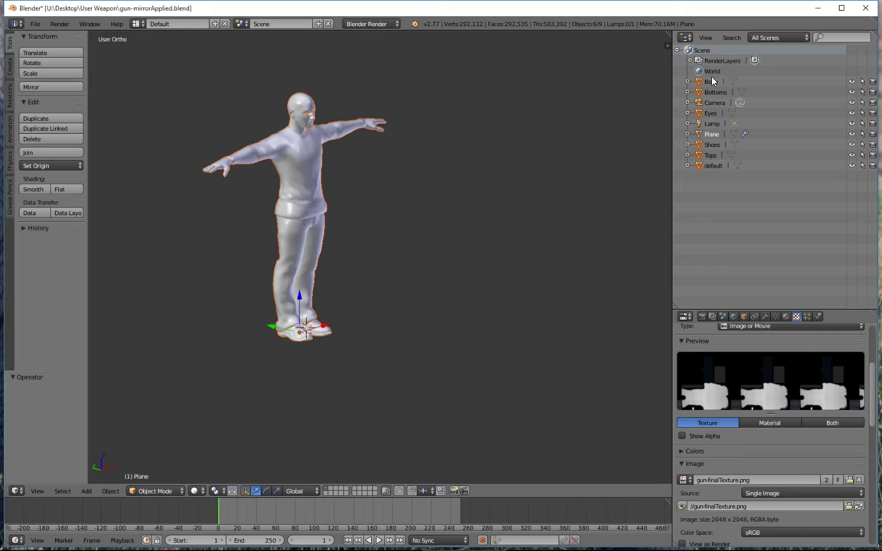
{"action": "left_click", "coordinate": [714, 166]}
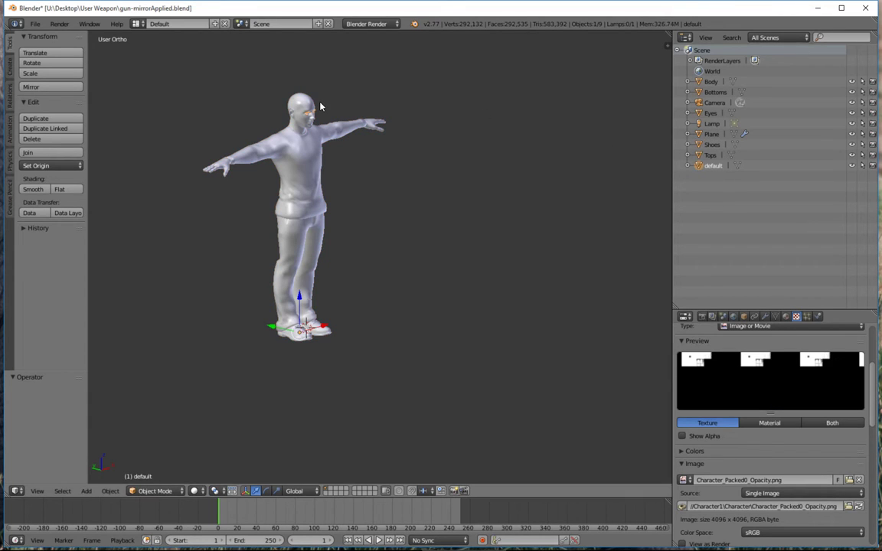
Switch the viewport to Rendered shading with a close-up of the character's eyes to inspect the default object
{"action": "scroll", "coordinate": [288, 104], "scroll_direction": "up", "scroll_amount": 3}
{"action": "scroll", "coordinate": [287, 104], "scroll_direction": "up", "scroll_amount": 5}
{"action": "middle_click_drag", "start_coordinate": [359, 184], "coordinate": [308, 198]}
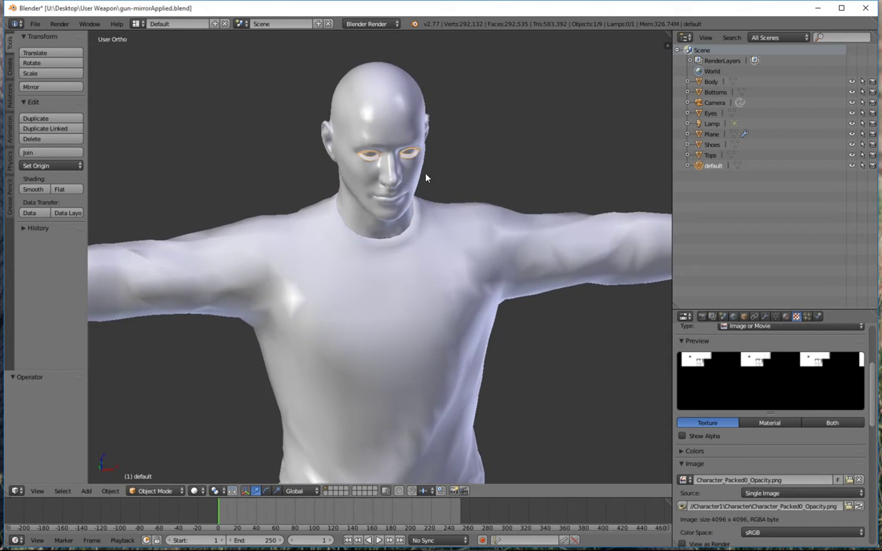
{"action": "scroll", "coordinate": [419, 177], "scroll_direction": "up", "scroll_amount": 7}
{"action": "middle_click_drag", "start_coordinate": [349, 170], "coordinate": [430, 196]}
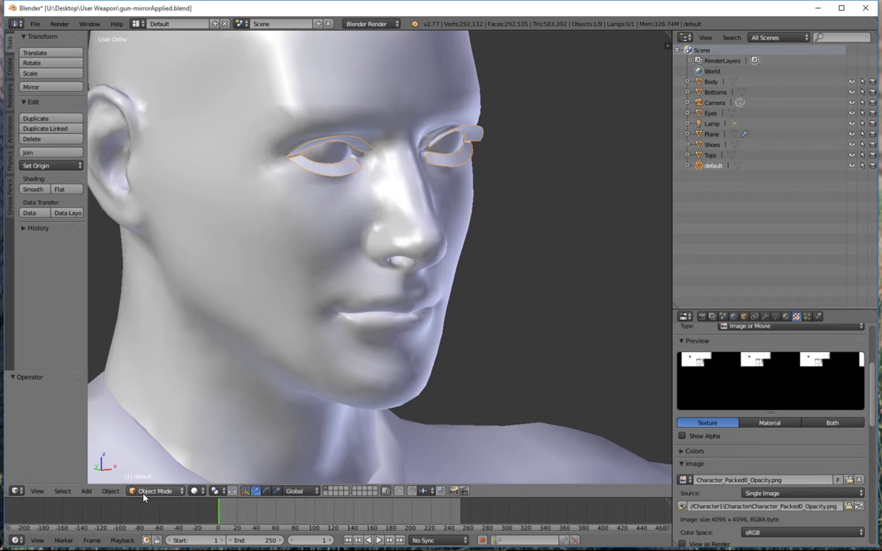
{"action": "key", "text": "shift+z"}
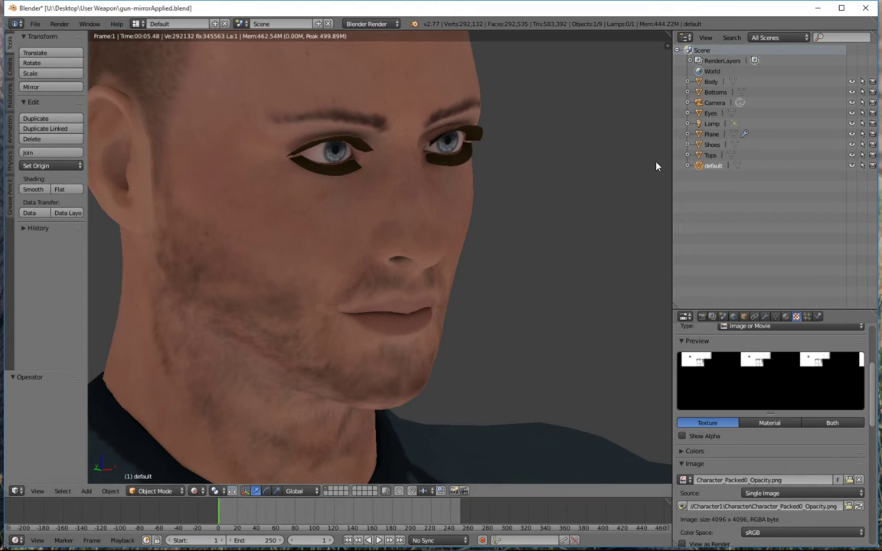
Delete the default eyelash object through the Outliner and check the character's head and upper body
{"action": "right_click", "coordinate": [699, 167]}
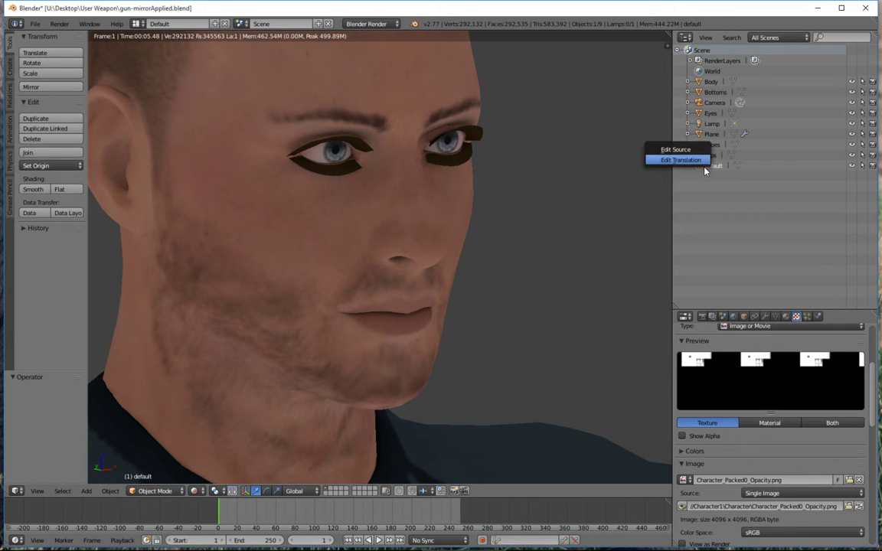
{"action": "left_click", "coordinate": [720, 166]}
{"action": "right_click", "coordinate": [717, 166]}
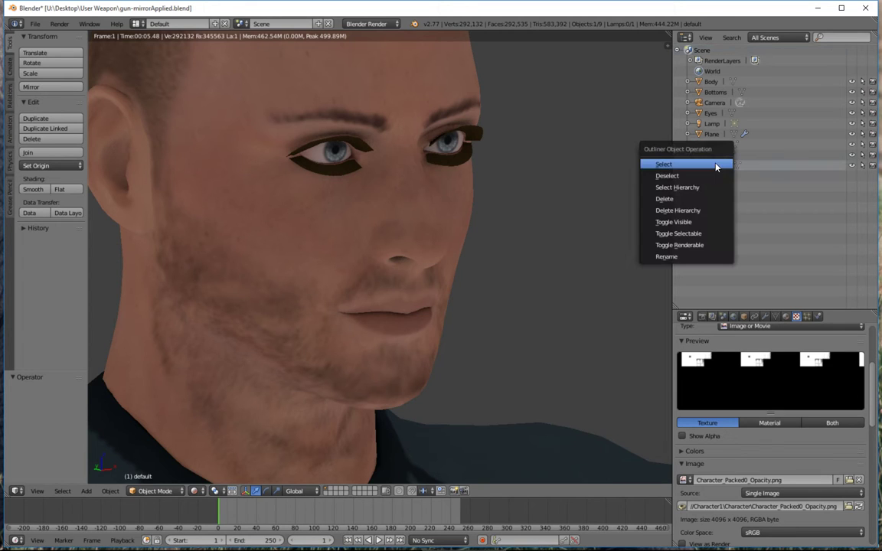
{"action": "left_click", "coordinate": [705, 201]}
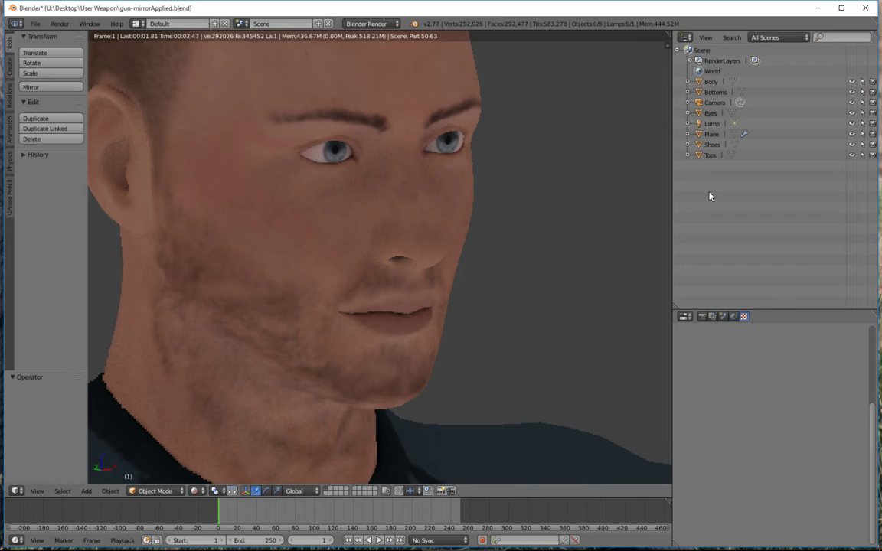
{"action": "scroll", "coordinate": [669, 167], "scroll_direction": "down", "scroll_amount": 2}
{"action": "scroll", "coordinate": [342, 169], "scroll_direction": "down", "scroll_amount": 4}
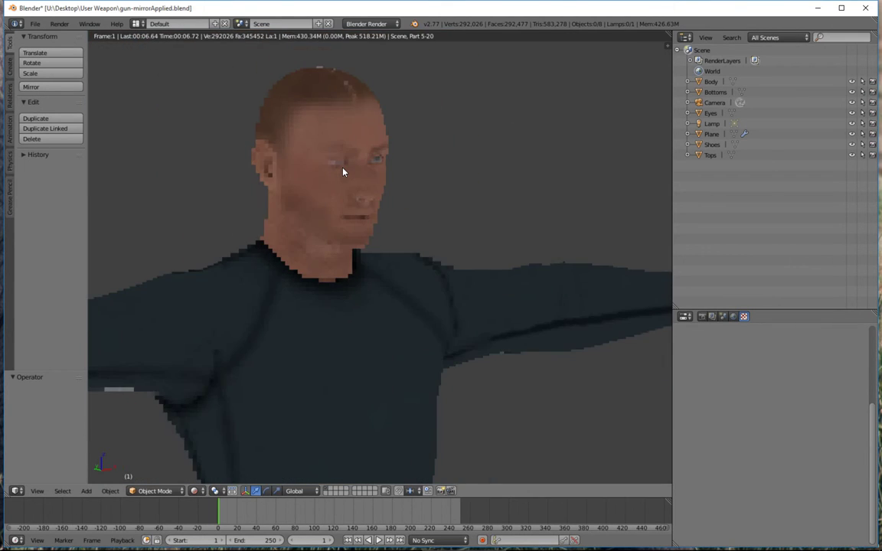
Check the full character from head to shoes in Rendered shading and return the viewport to Solid shading
{"action": "scroll", "coordinate": [345, 168], "scroll_direction": "down", "scroll_amount": 6}
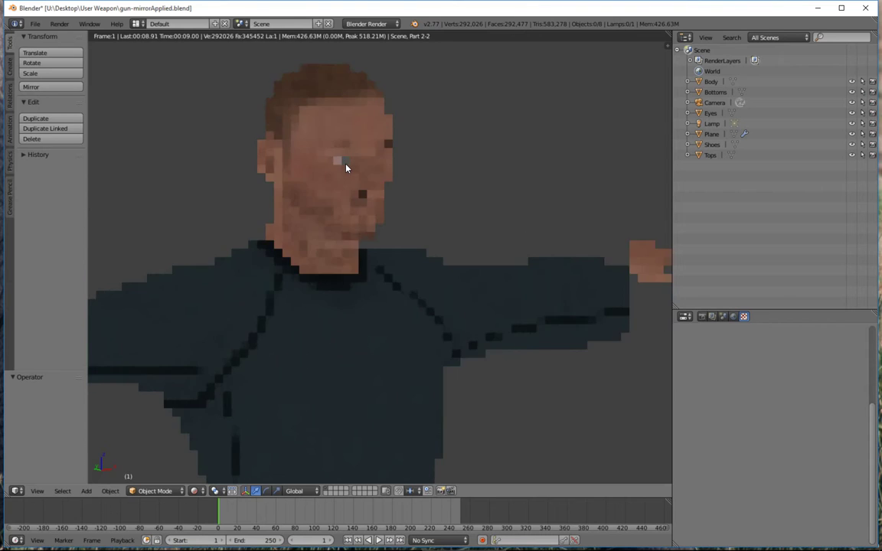
{"action": "scroll", "coordinate": [334, 222], "scroll_direction": "down", "scroll_amount": 1}
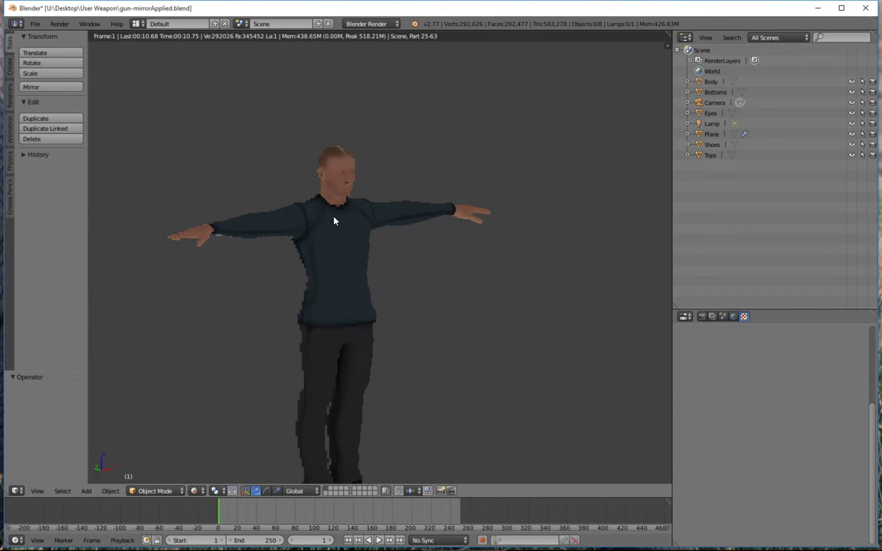
{"action": "middle_click_drag", "start_coordinate": [333, 278], "coordinate": [351, 193], "text": "shift"}
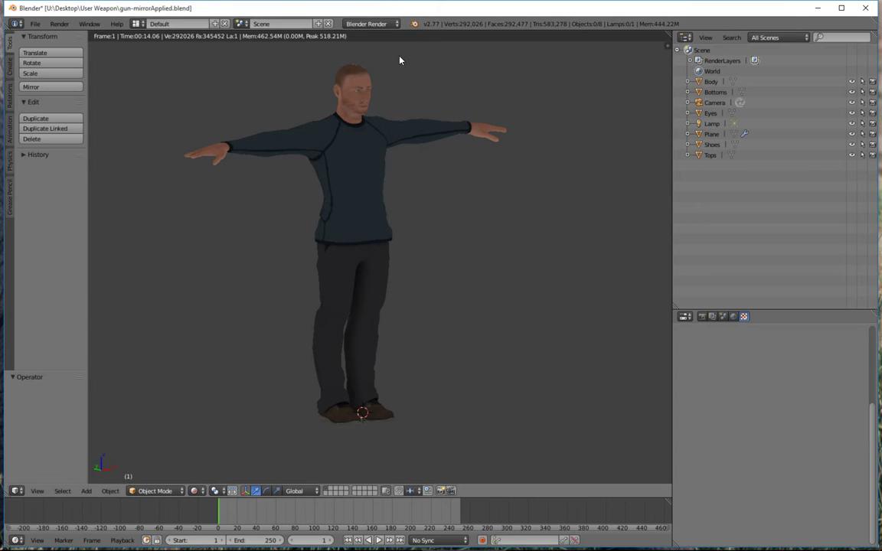
{"action": "key", "text": "shift+z"}
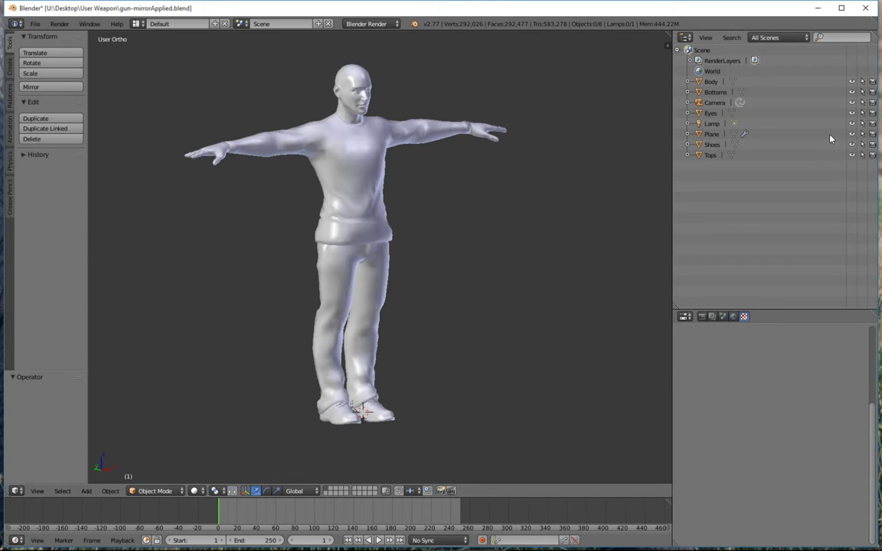
Hide every object in the scene except Plane
{"action": "left_click", "coordinate": [851, 82]}
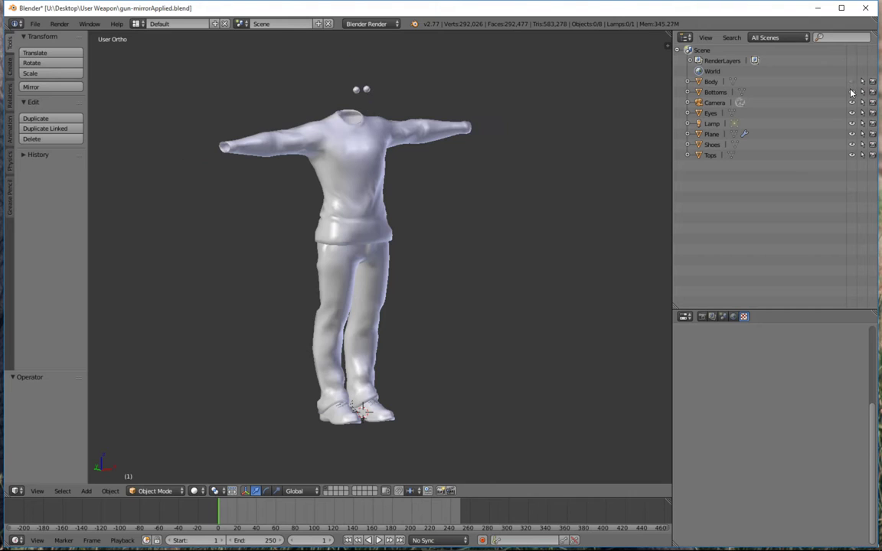
{"action": "left_click_drag", "start_coordinate": [851, 92], "coordinate": [854, 140]}
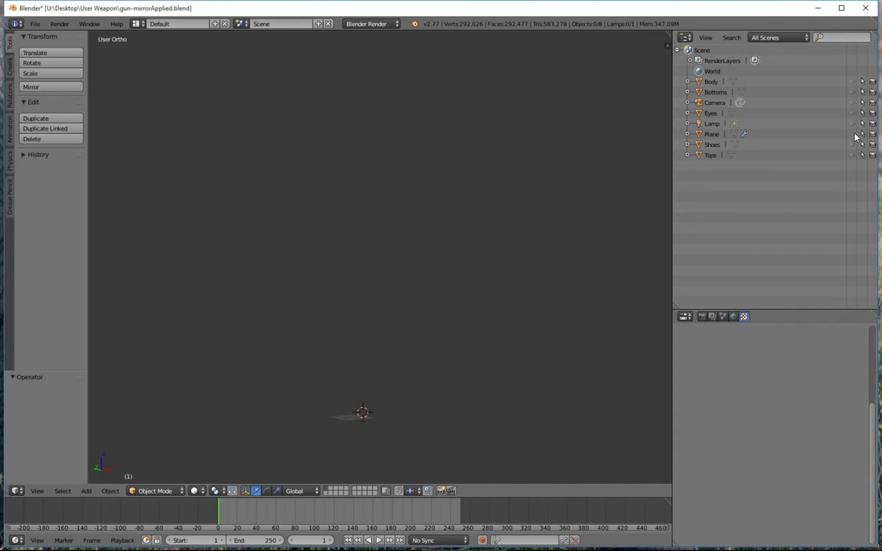
{"action": "left_click", "coordinate": [853, 134]}
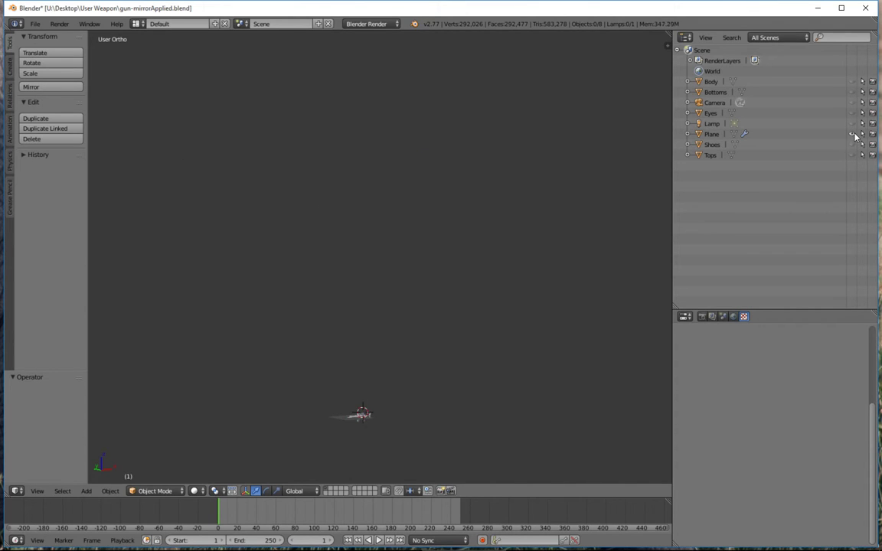
Rename the object Plane to Gun
{"action": "left_click", "coordinate": [712, 135]}
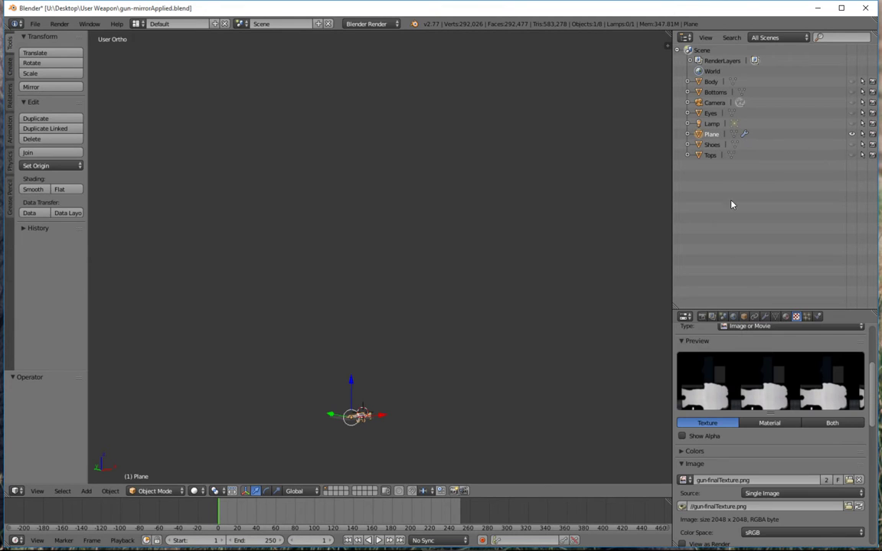
{"action": "left_click", "coordinate": [744, 317]}
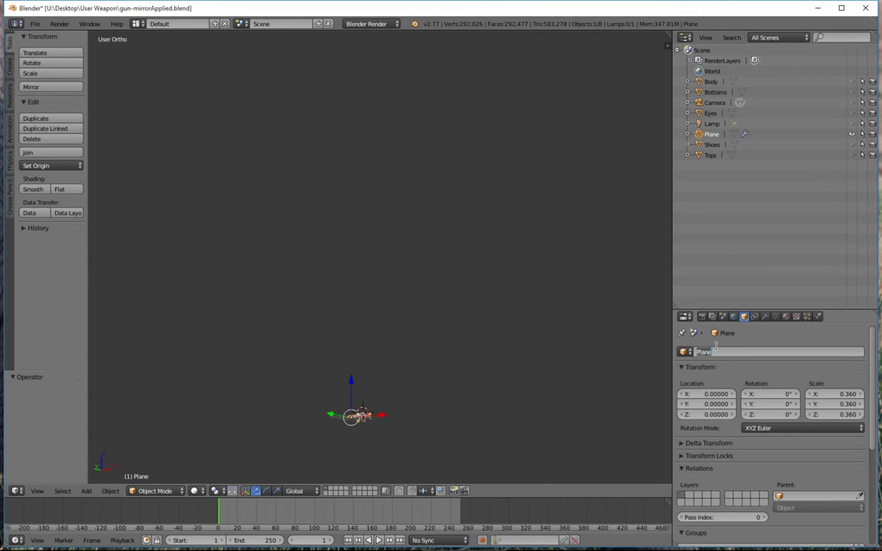
{"action": "type", "text": "Gun"}
{"action": "key", "text": "Return"}
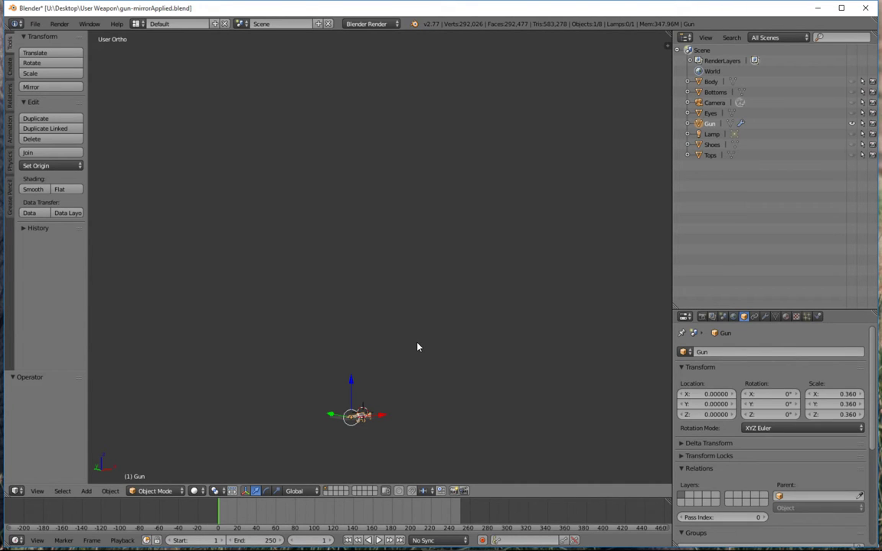
Add a cube and move it along X and Z to the gun's stock, at about X 12.96 and Z 0.18
{"action": "left_click", "coordinate": [688, 123]}
{"action": "left_click", "coordinate": [688, 123]}
{"action": "scroll", "coordinate": [362, 379], "scroll_direction": "up", "scroll_amount": 3}
{"action": "middle_click_drag", "start_coordinate": [362, 383], "coordinate": [366, 278], "text": "shift"}
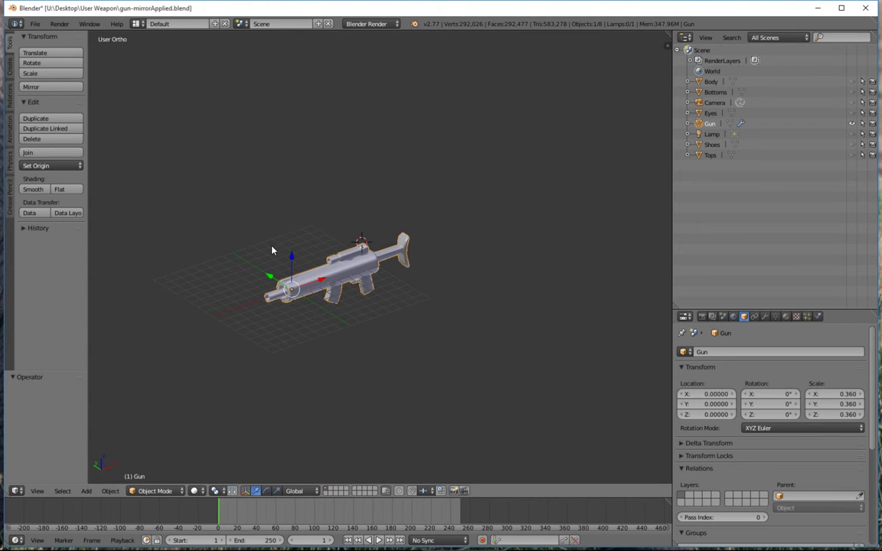
{"action": "key", "text": "shift+a"}
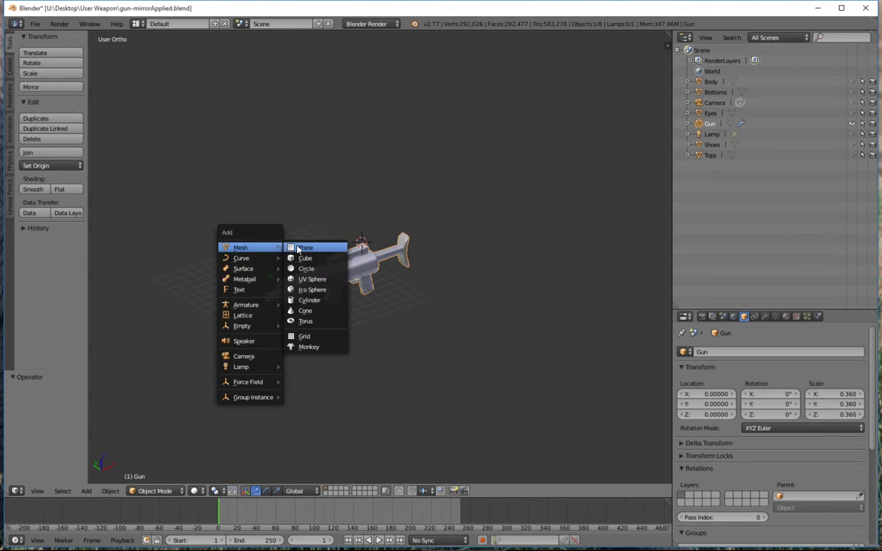
{"action": "left_click", "coordinate": [305, 260]}
{"action": "key", "text": "g"}
{"action": "key", "text": "x"}
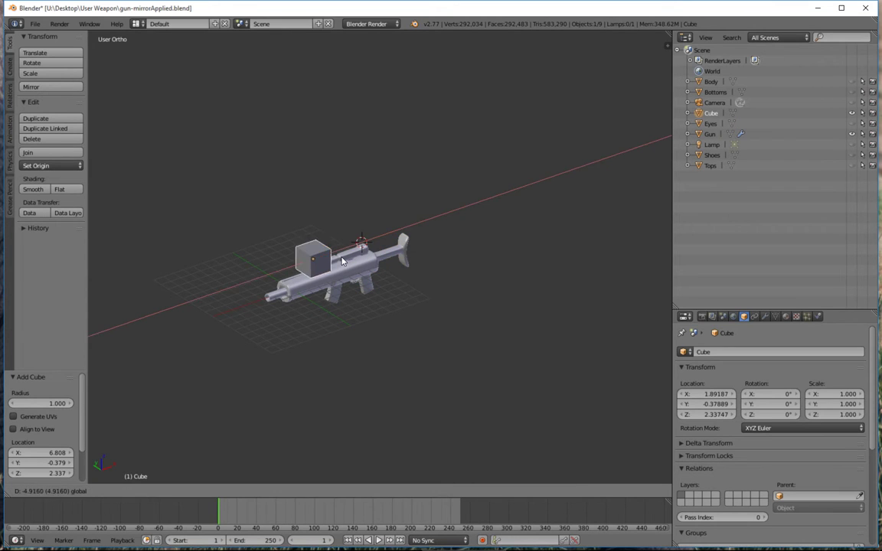
{"action": "left_click", "coordinate": [443, 233]}
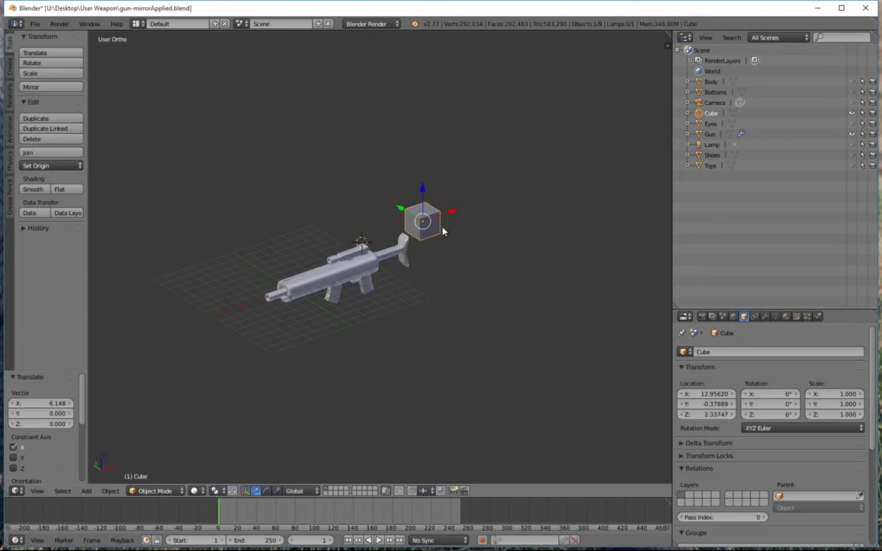
{"action": "left_click_drag", "start_coordinate": [422, 191], "coordinate": [423, 217]}
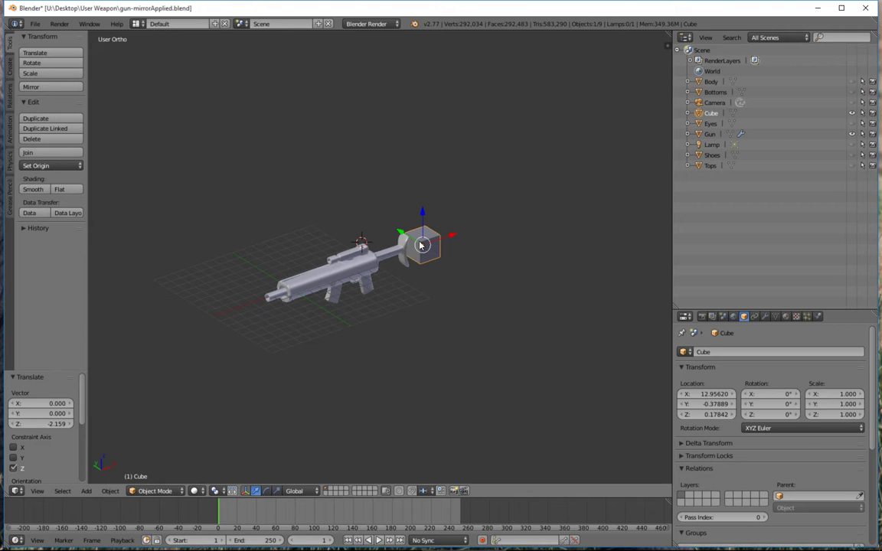
Parent the cube to the gun with the Object option and check the cube under Gun in the Outliner hierarchy
{"action": "right_click", "coordinate": [365, 264], "text": "shift"}
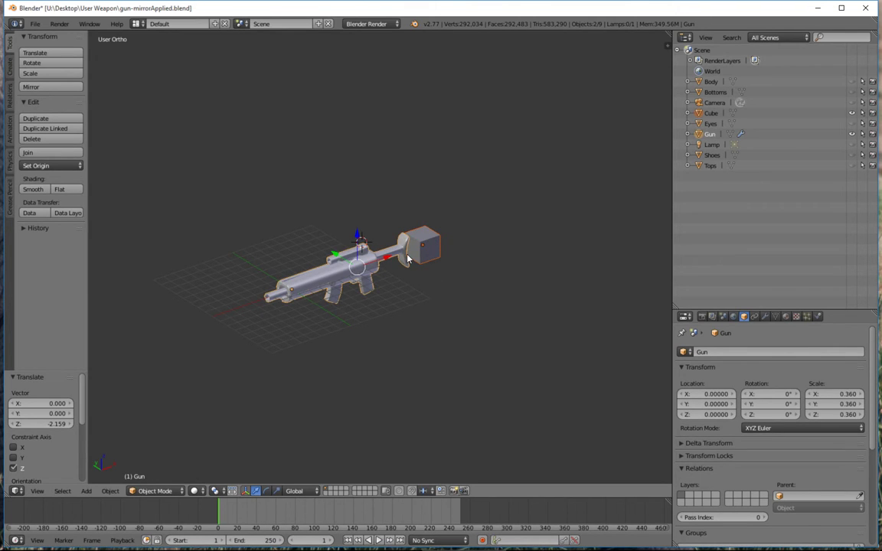
{"action": "key", "text": "ctrl+p"}
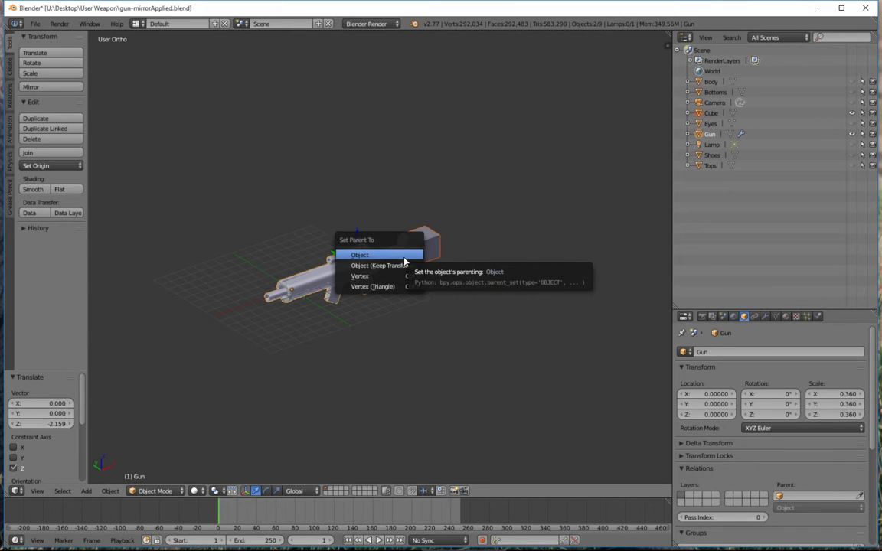
{"action": "left_click", "coordinate": [404, 259]}
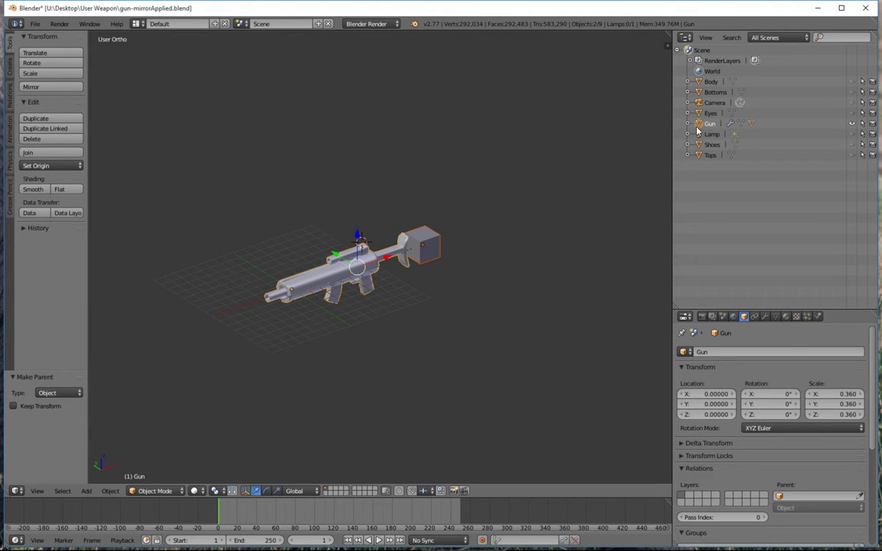
{"action": "left_click", "coordinate": [687, 123]}
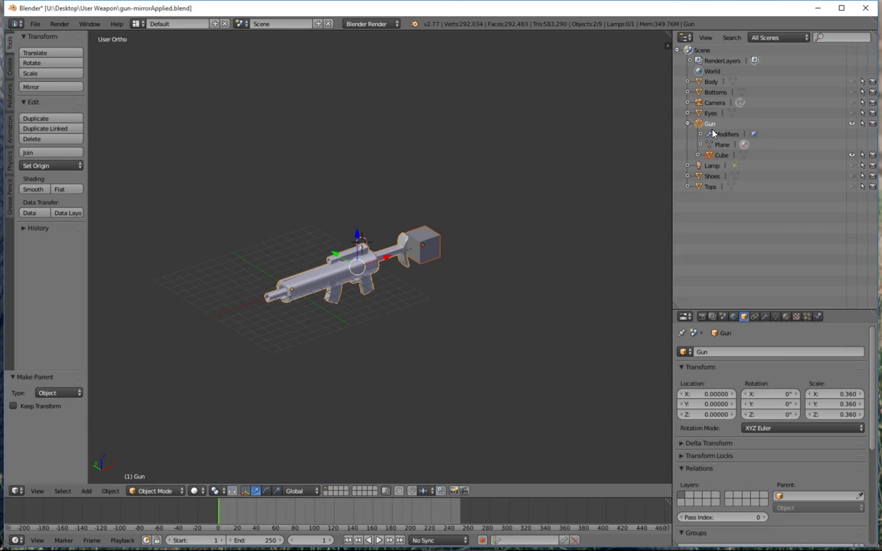
{"action": "left_click", "coordinate": [687, 124]}
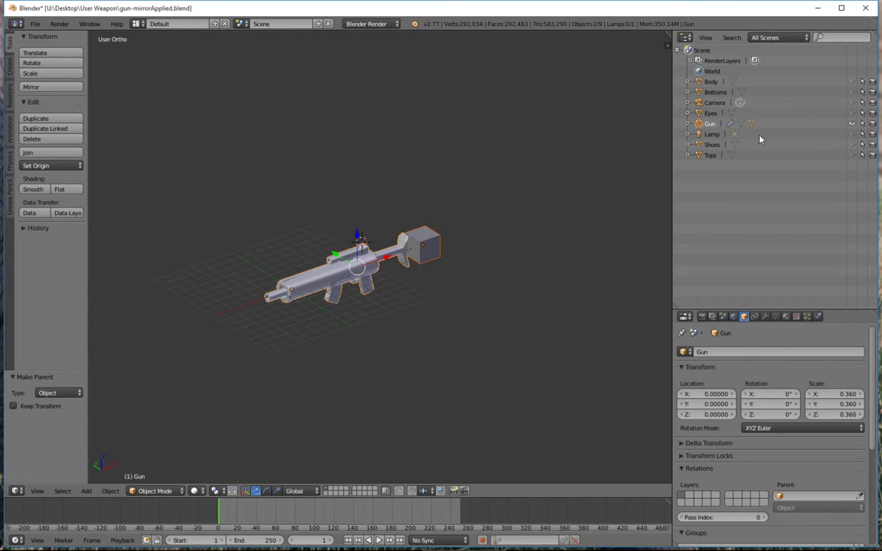
Undo the parenting and delete the cube from the scene
{"action": "key", "text": "ctrl+z"}
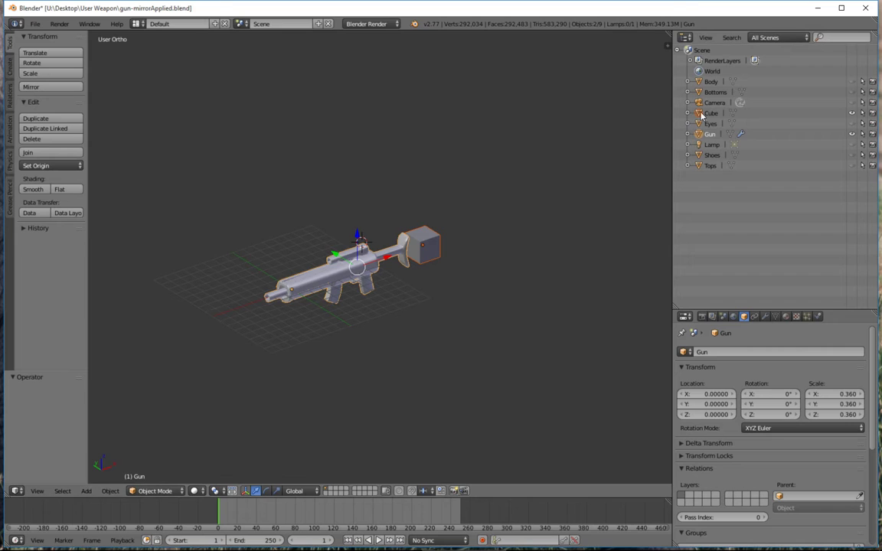
{"action": "left_click", "coordinate": [701, 113]}
{"action": "right_click", "coordinate": [703, 113]}
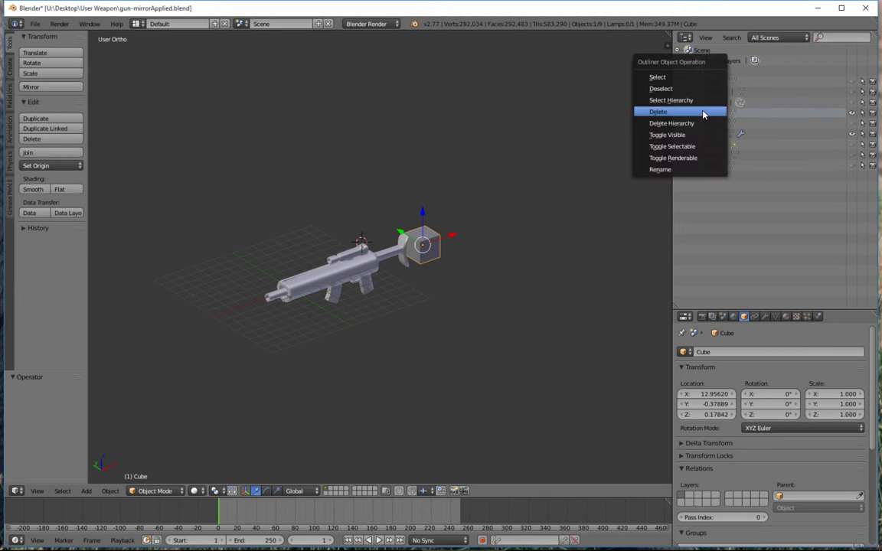
{"action": "left_click", "coordinate": [703, 112]}
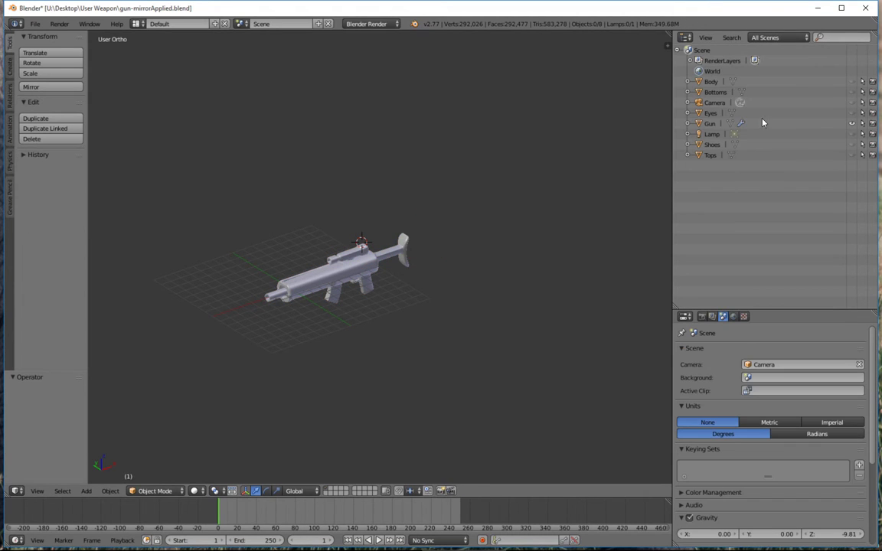
Hide Gun, Camera and Lamp, make them unselectable in the viewport, and show Body, Bottoms, Eyes, Shoes and Tops
{"action": "left_click", "coordinate": [852, 125]}
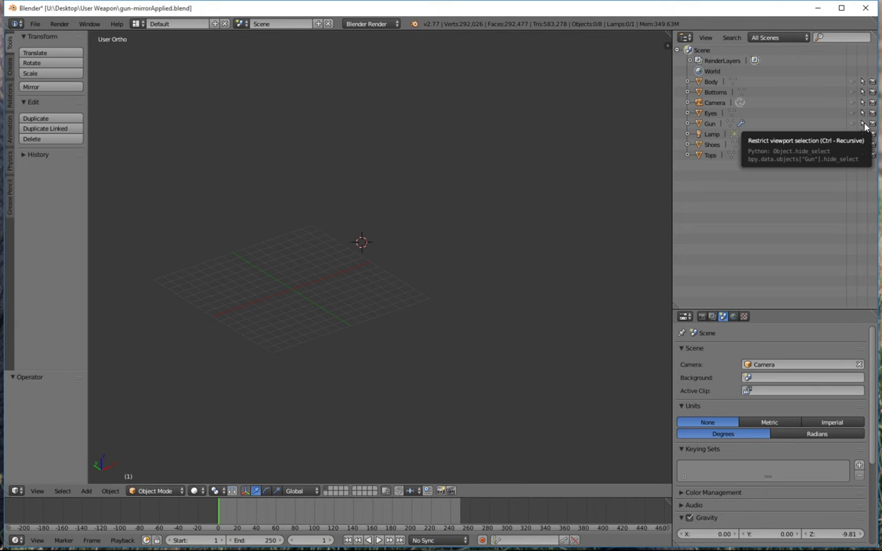
{"action": "left_click", "coordinate": [862, 125]}
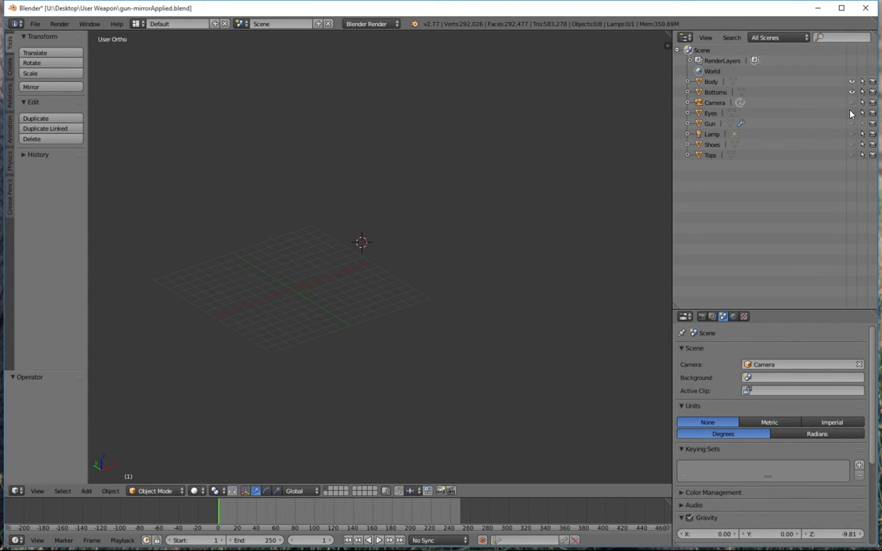
{"action": "left_click_drag", "start_coordinate": [852, 81], "coordinate": [852, 139]}
{"action": "left_click", "coordinate": [852, 123]}
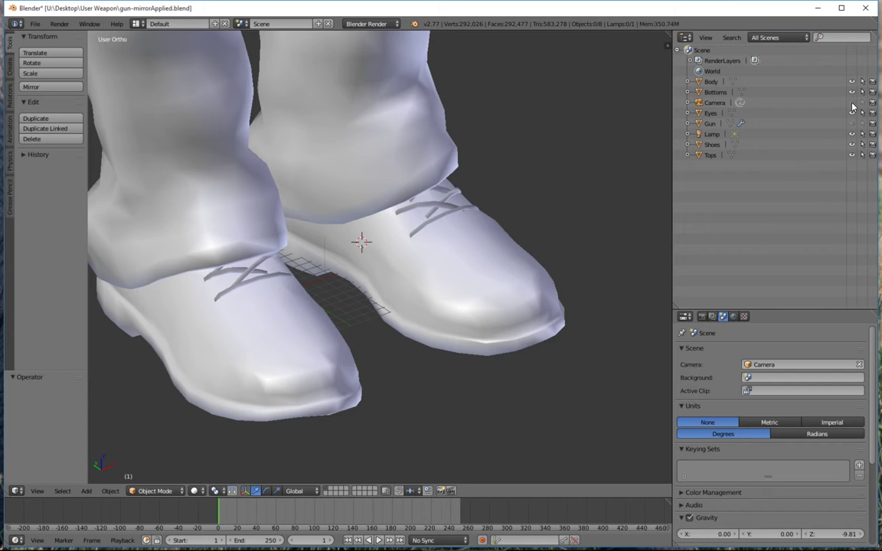
{"action": "left_click", "coordinate": [852, 102]}
{"action": "left_click", "coordinate": [852, 134]}
Select all the character's objects together and scale them down uniformly to about 0.172
{"action": "scroll", "coordinate": [268, 138], "scroll_direction": "down", "scroll_amount": 6}
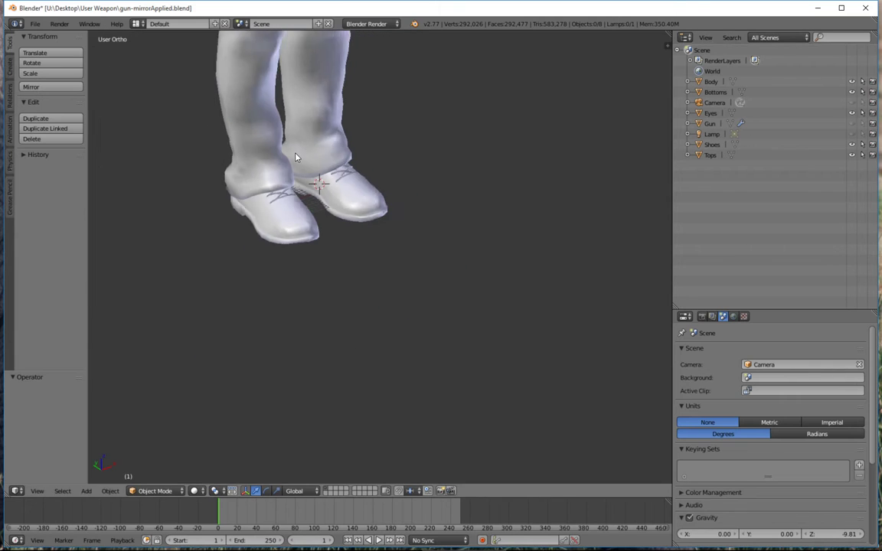
{"action": "middle_click_drag", "start_coordinate": [305, 136], "coordinate": [299, 344], "text": "shift"}
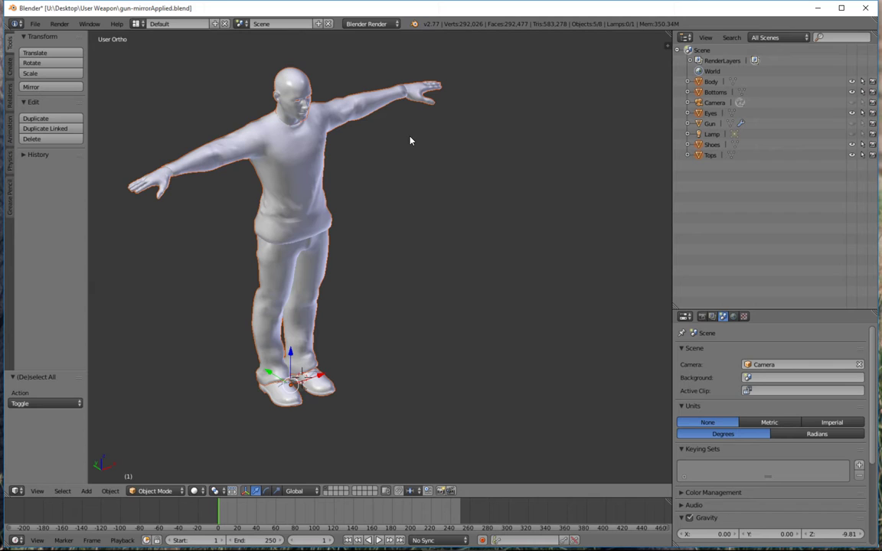
{"action": "middle_click_drag", "start_coordinate": [509, 161], "coordinate": [465, 161]}
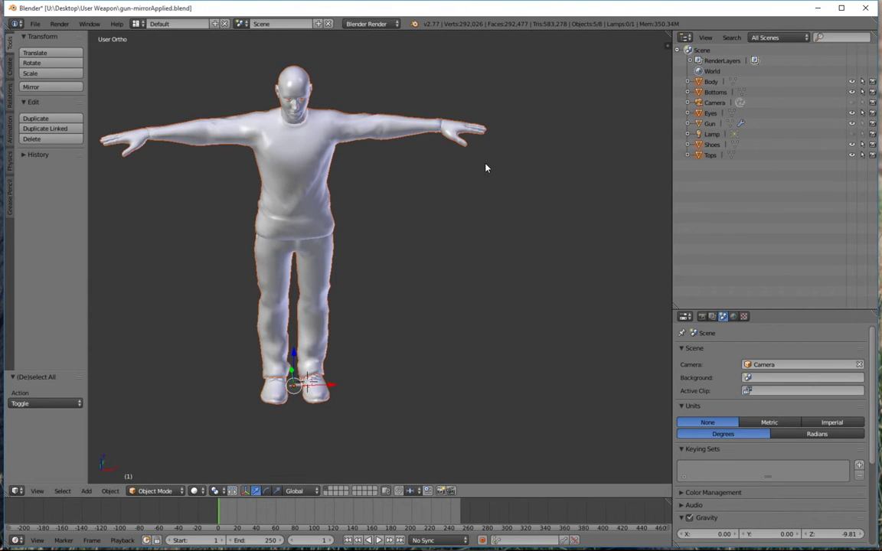
{"action": "scroll", "coordinate": [420, 271], "scroll_direction": "up", "scroll_amount": 2}
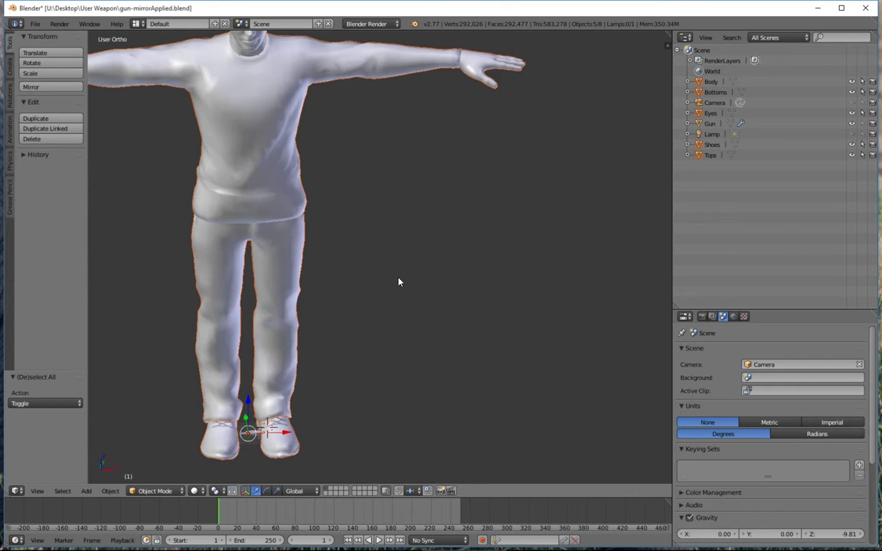
{"action": "scroll", "coordinate": [397, 282], "scroll_direction": "down", "scroll_amount": 1}
{"action": "key", "text": "s"}
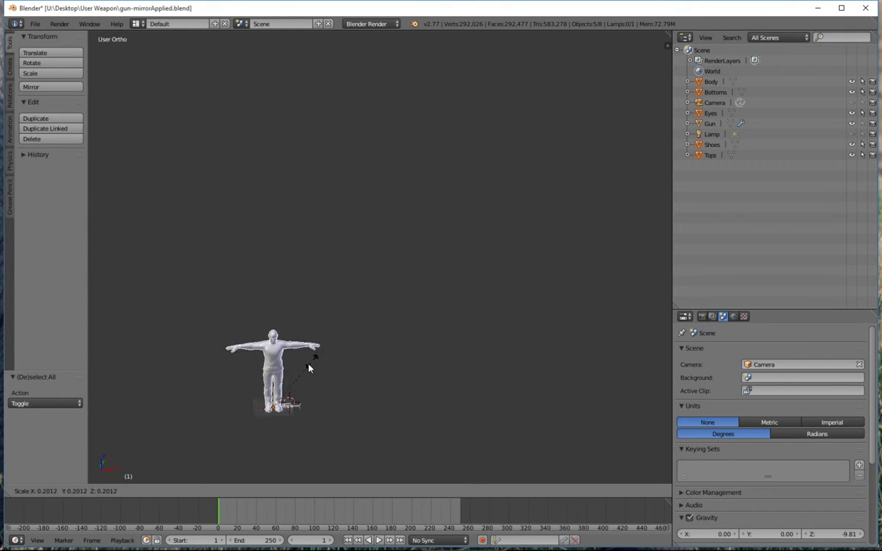
{"action": "left_click", "coordinate": [309, 372]}
Compare the character with the gun from the front and scale the selected character up uniformly by about 1.171
{"action": "scroll", "coordinate": [299, 380], "scroll_direction": "up", "scroll_amount": 5}
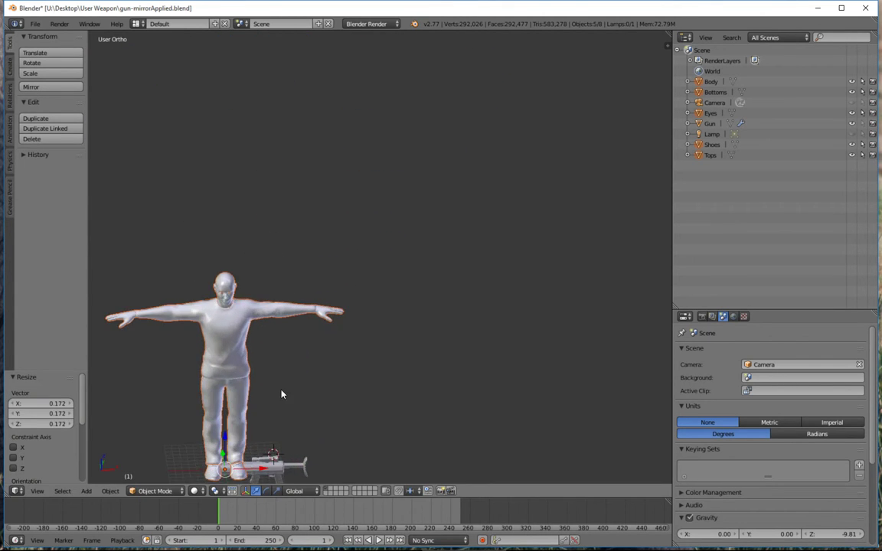
{"action": "middle_click_drag", "start_coordinate": [285, 390], "coordinate": [387, 259], "text": "shift"}
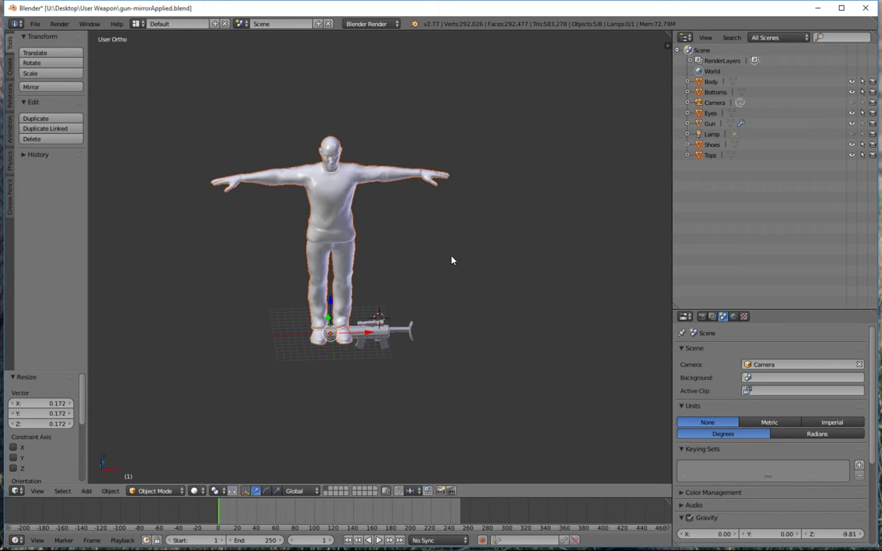
{"action": "middle_click_drag", "start_coordinate": [454, 256], "coordinate": [375, 259]}
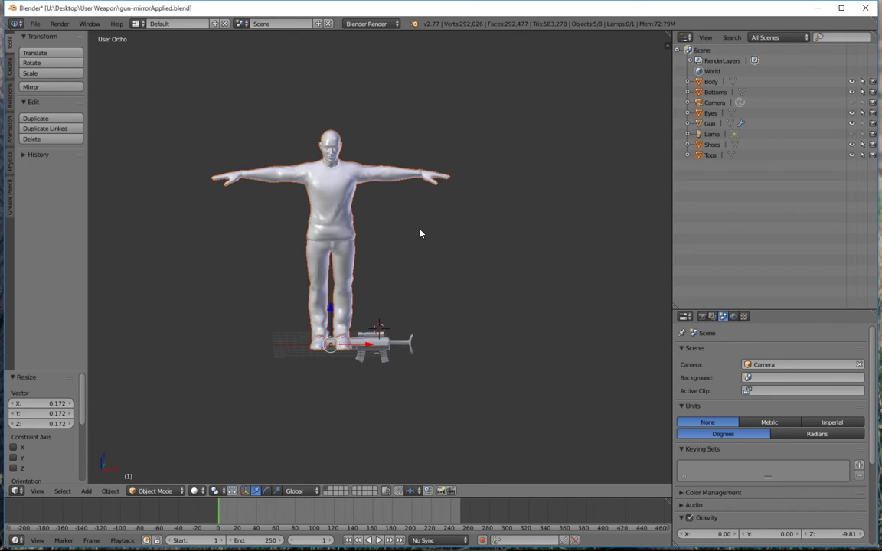
{"action": "key", "text": "s"}
{"action": "left_click", "coordinate": [469, 214]}
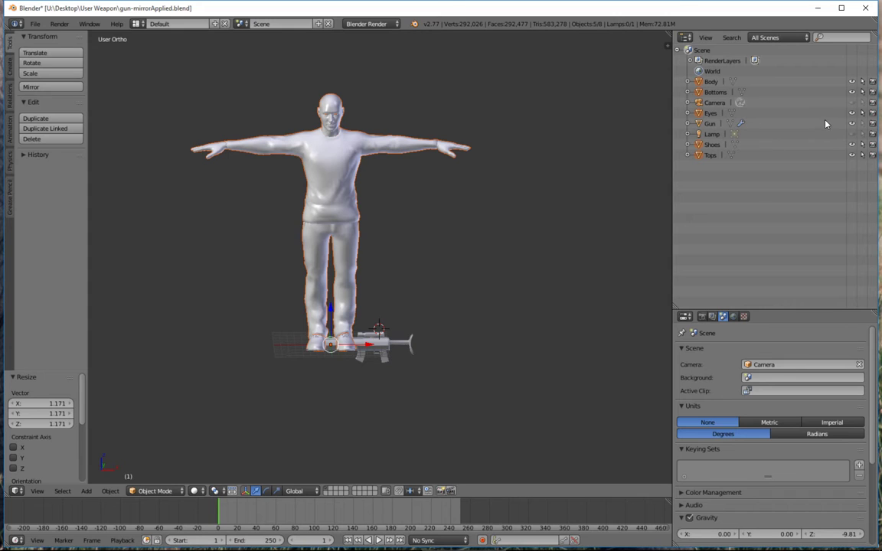
Raise the gun about 21.7 units along Z and move it about -25.2 units along X, beside the character
{"action": "right_click", "coordinate": [387, 345]}
{"action": "key", "text": "g"}
{"action": "key", "text": "z"}
{"action": "left_click", "coordinate": [360, 181]}
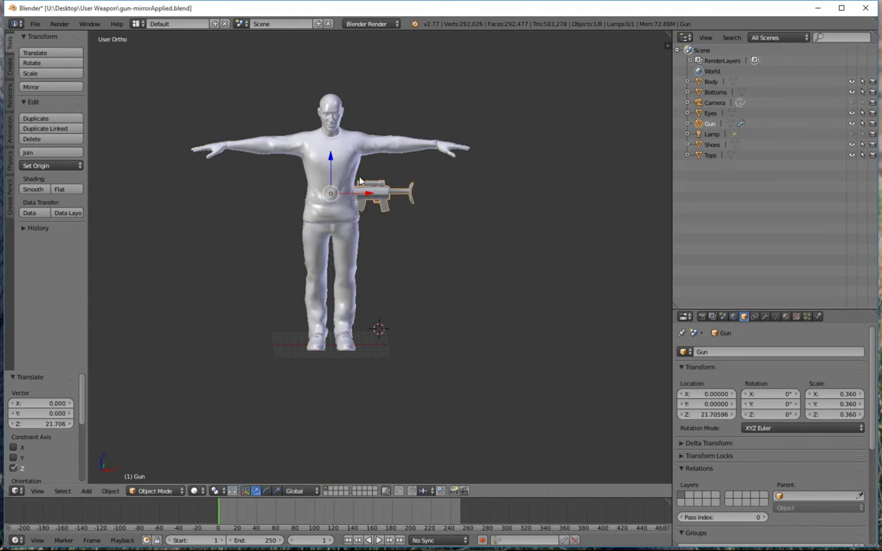
{"action": "key", "text": "g"}
{"action": "key", "text": "x"}
{"action": "left_click", "coordinate": [202, 181]}
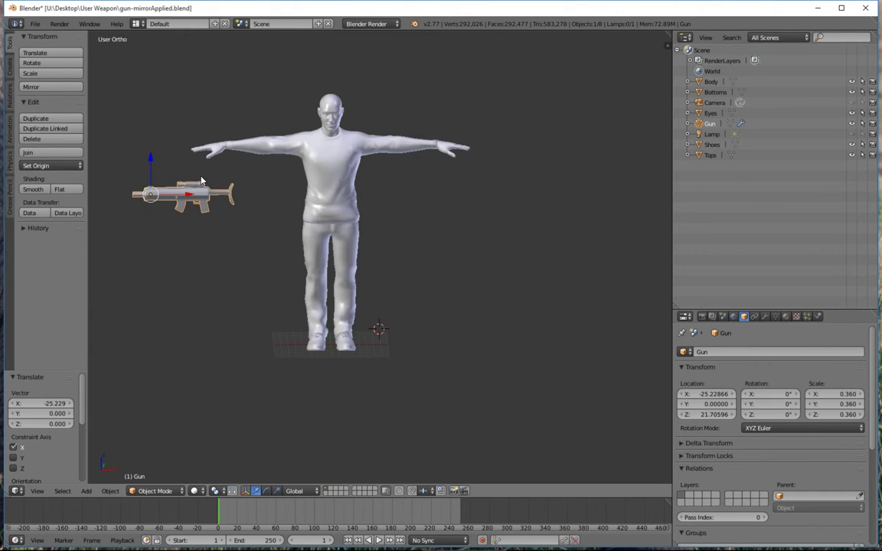
Move the gun about 7 units back along X and raise it to about Z 25.56, just below the outstretched hand
{"action": "mouse_move", "coordinate": [201, 181]}
{"action": "middle_mouse_down"}
{"action": "mouse_move", "coordinate": [305, 202]}
{"action": "mouse_move", "coordinate": [252, 221]}
{"action": "mouse_move", "coordinate": [197, 174]}
{"action": "middle_mouse_up"}
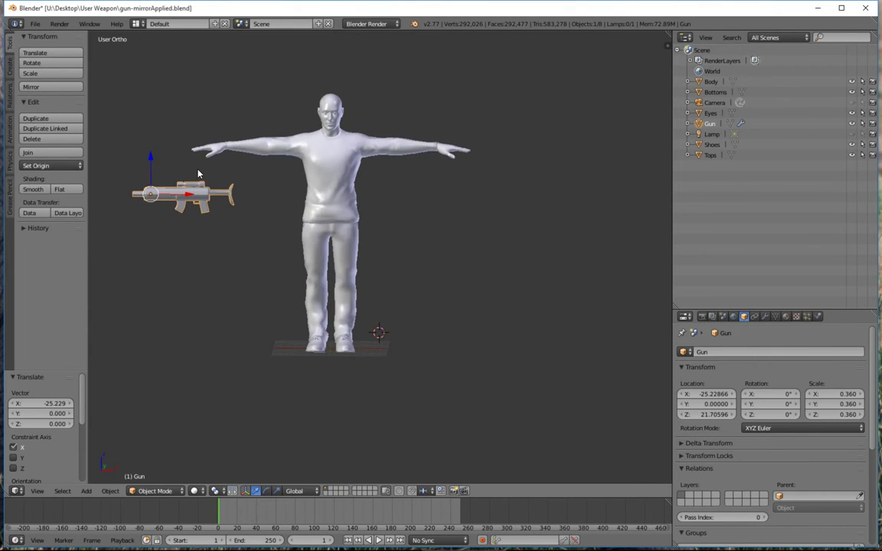
{"action": "key", "text": "g"}
{"action": "key", "text": "x"}
{"action": "left_click", "coordinate": [224, 164]}
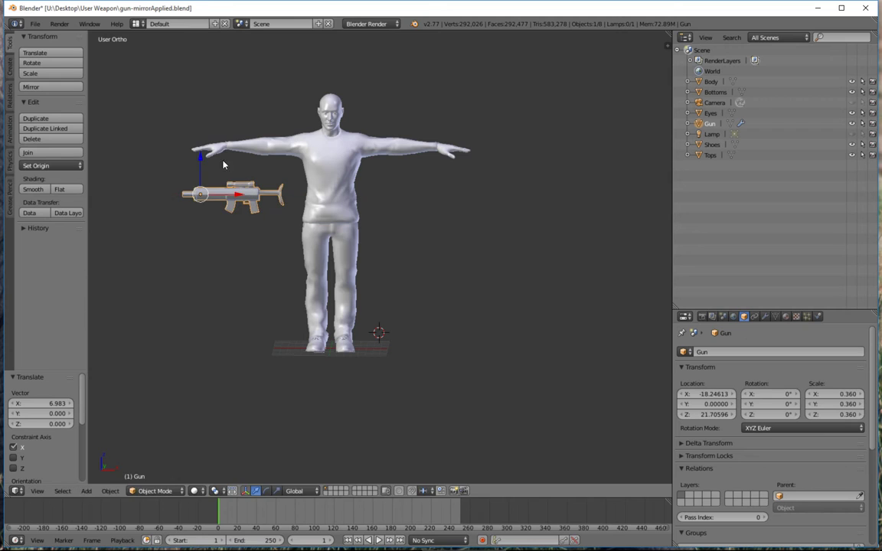
{"action": "left_click", "coordinate": [203, 134]}
{"action": "middle_click_drag", "start_coordinate": [203, 134], "coordinate": [215, 181]}
In Edit Mode, shift the gun's whole mesh about -7.4 and then 0.2 units along X to bring its origin near the grip
{"action": "key", "text": "Tab"}
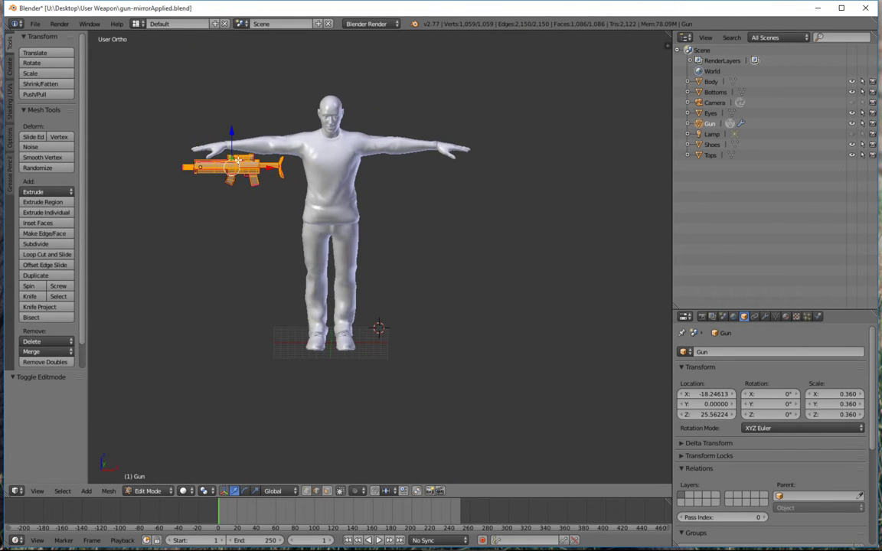
{"action": "key", "text": "a"}
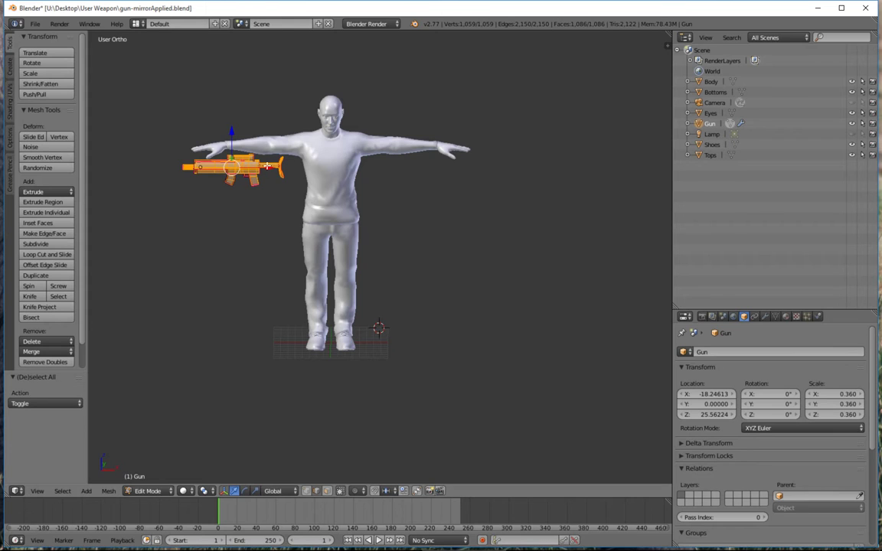
{"action": "key", "text": "g"}
{"action": "key", "text": "x"}
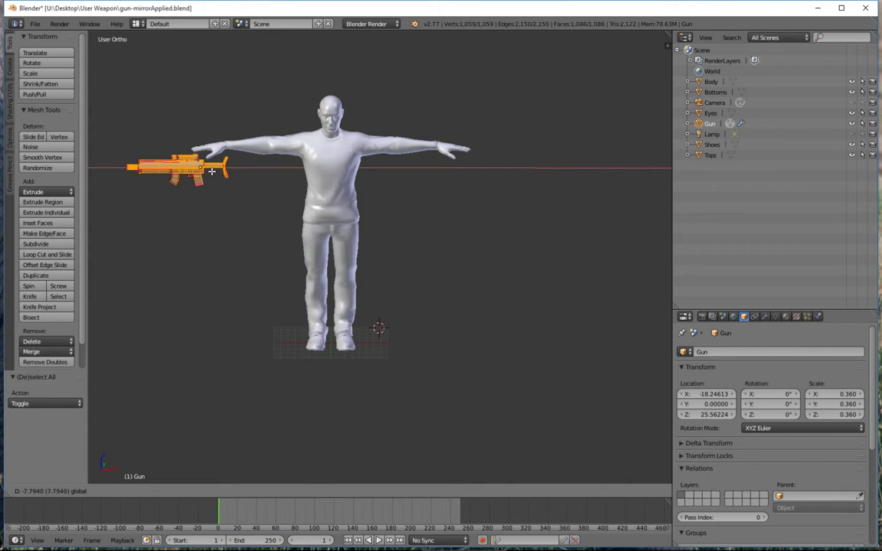
{"action": "left_click", "coordinate": [211, 170]}
{"action": "scroll", "coordinate": [201, 170], "scroll_direction": "up", "scroll_amount": 6}
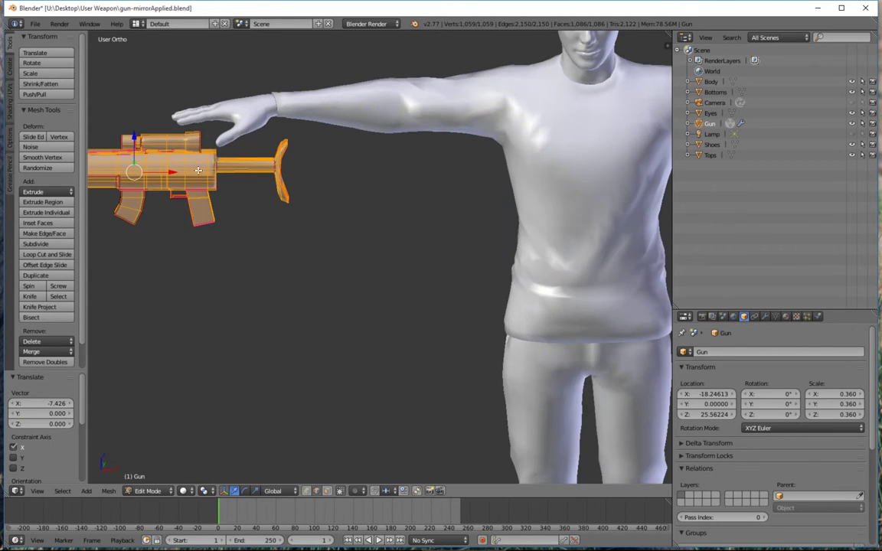
{"action": "key", "text": "g"}
{"action": "key", "text": "x"}
{"action": "left_click", "coordinate": [175, 170]}
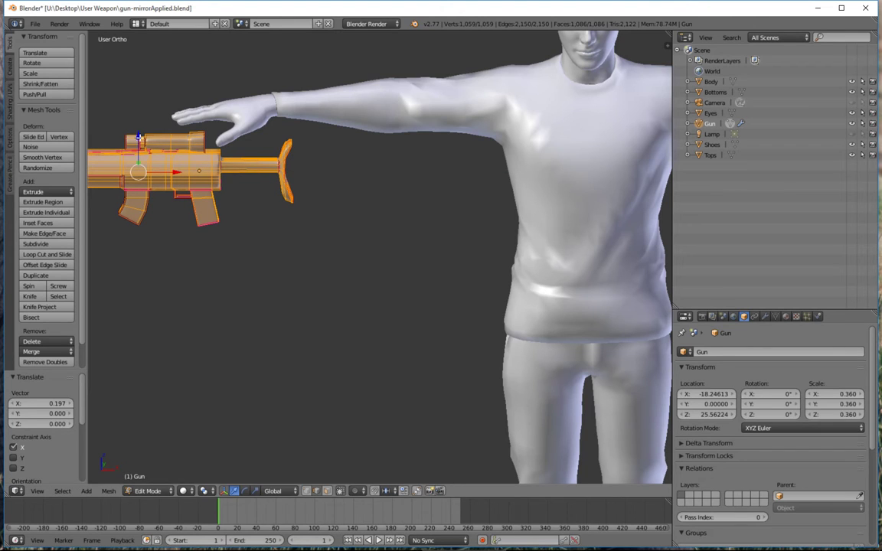
Raise the gun's mesh about 1.13 units along Z, nudge it slightly along negative X, and return to Object Mode
{"action": "key", "text": "g"}
{"action": "key", "text": "z"}
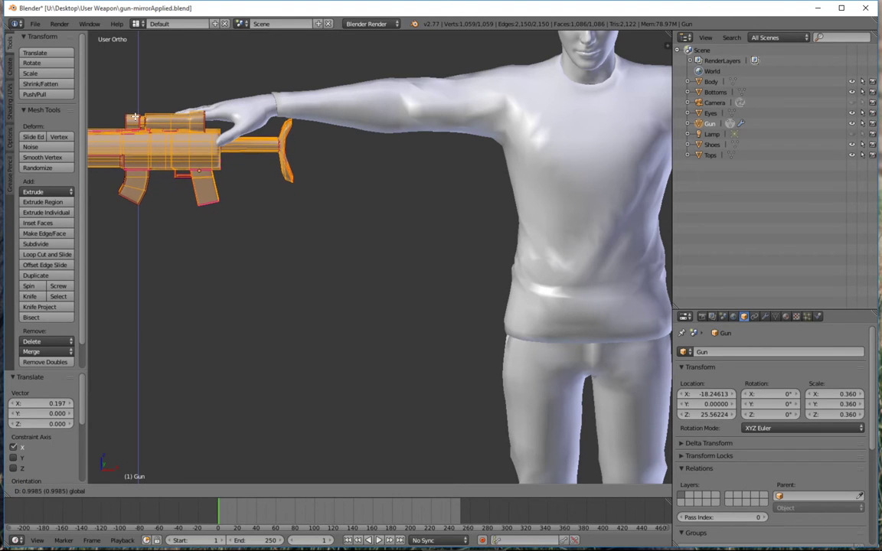
{"action": "left_click", "coordinate": [135, 114]}
{"action": "scroll", "coordinate": [220, 126], "scroll_direction": "up", "scroll_amount": 2}
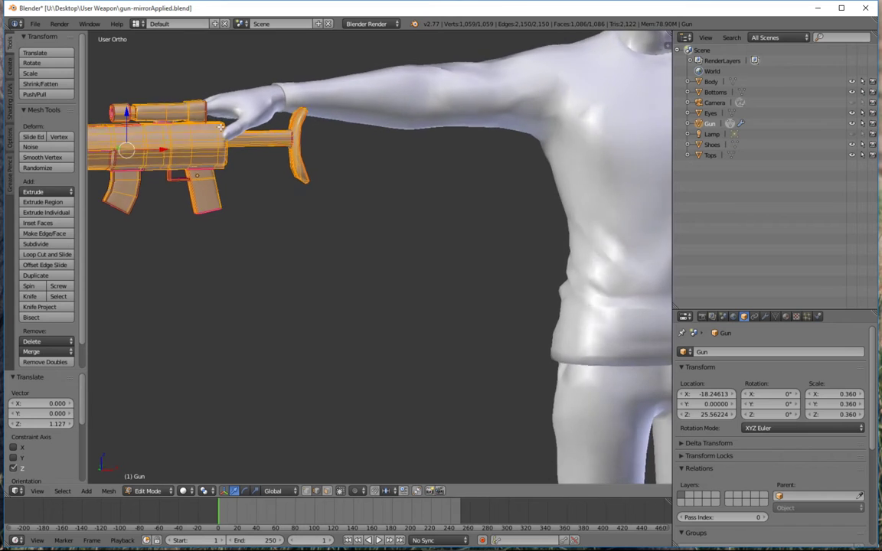
{"action": "middle_click_drag", "start_coordinate": [221, 126], "coordinate": [231, 118]}
{"action": "key", "text": "g"}
{"action": "key", "text": "x"}
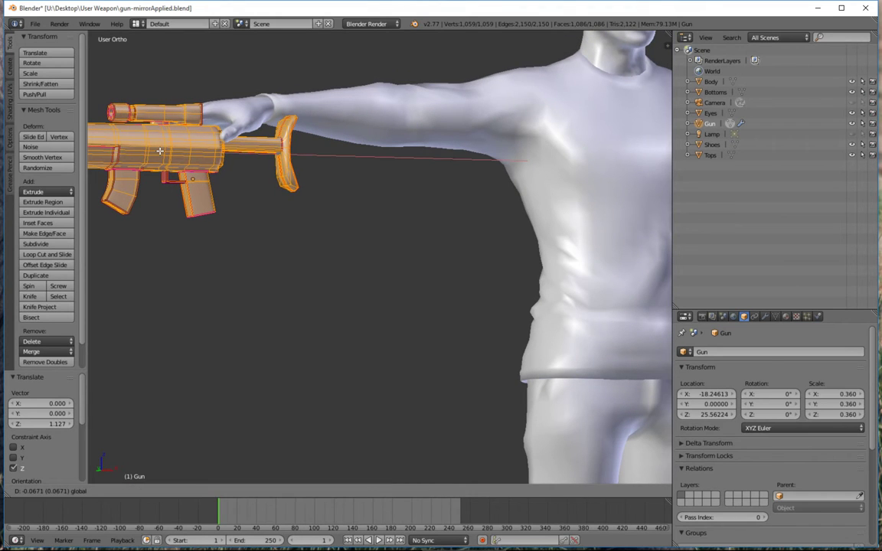
{"action": "left_click", "coordinate": [158, 151]}
{"action": "middle_click_drag", "start_coordinate": [299, 138], "coordinate": [462, 197]}
{"action": "key", "text": "Tab"}
View the character from the side and rotate the gun 90° about the global X axis
{"action": "middle_click_drag", "start_coordinate": [431, 162], "coordinate": [516, 155]}
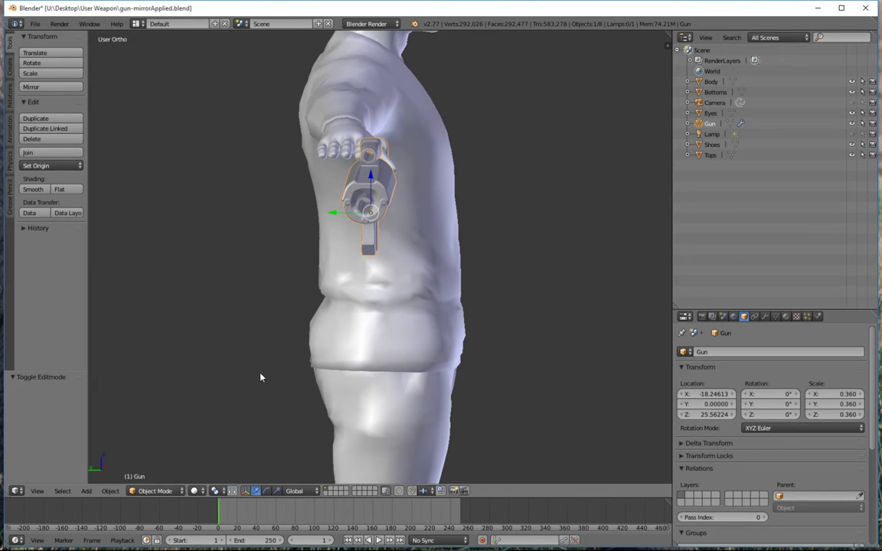
{"action": "left_click", "coordinate": [266, 491]}
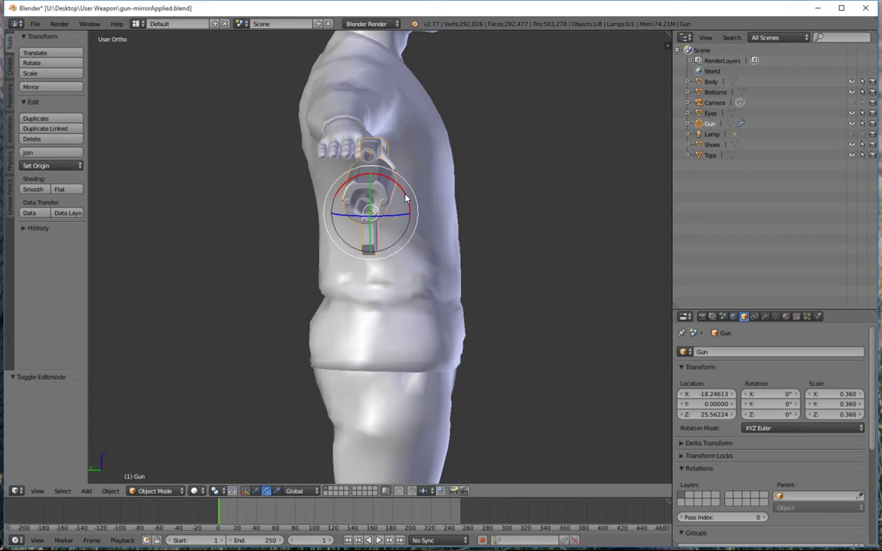
{"action": "left_click_drag", "start_coordinate": [405, 199], "coordinate": [413, 291]}
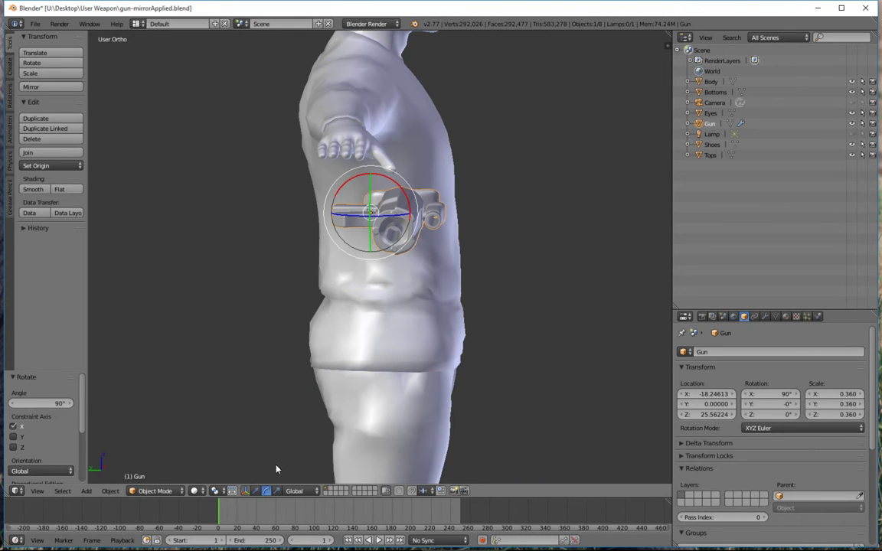
Move the gun about 2.08 units up along Z and about 1.09 units along X so its grip meets the hand
{"action": "left_click", "coordinate": [257, 490]}
{"action": "left_click_drag", "start_coordinate": [374, 188], "coordinate": [374, 133]}
{"action": "middle_click_drag", "start_coordinate": [375, 133], "coordinate": [409, 232]}
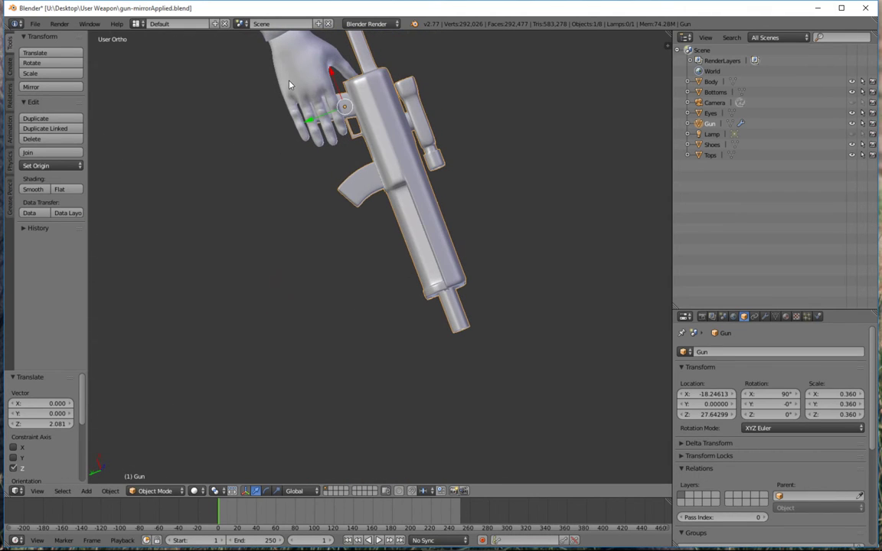
{"action": "left_click_drag", "start_coordinate": [337, 74], "coordinate": [290, 39]}
{"action": "middle_click_drag", "start_coordinate": [375, 91], "coordinate": [303, 91]}
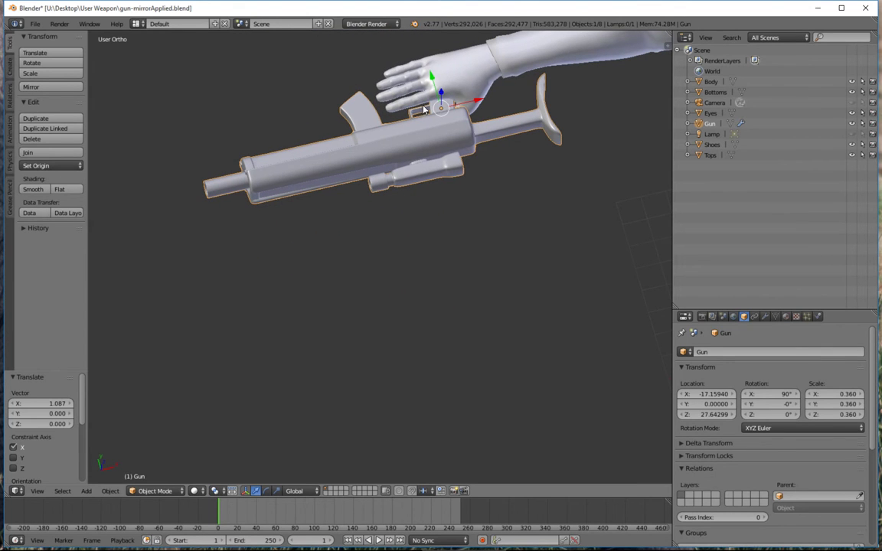
Examine how the gun's grip and trigger line up with the character's hand from several angles
{"action": "mouse_move", "coordinate": [424, 109]}
{"action": "middle_mouse_down"}
{"action": "mouse_move", "coordinate": [545, 103]}
{"action": "mouse_move", "coordinate": [535, 132]}
{"action": "mouse_move", "coordinate": [521, 122]}
{"action": "mouse_move", "coordinate": [462, 121]}
{"action": "mouse_move", "coordinate": [428, 96]}
{"action": "middle_mouse_up"}
{"action": "scroll", "coordinate": [425, 108], "scroll_direction": "up", "scroll_amount": 4}
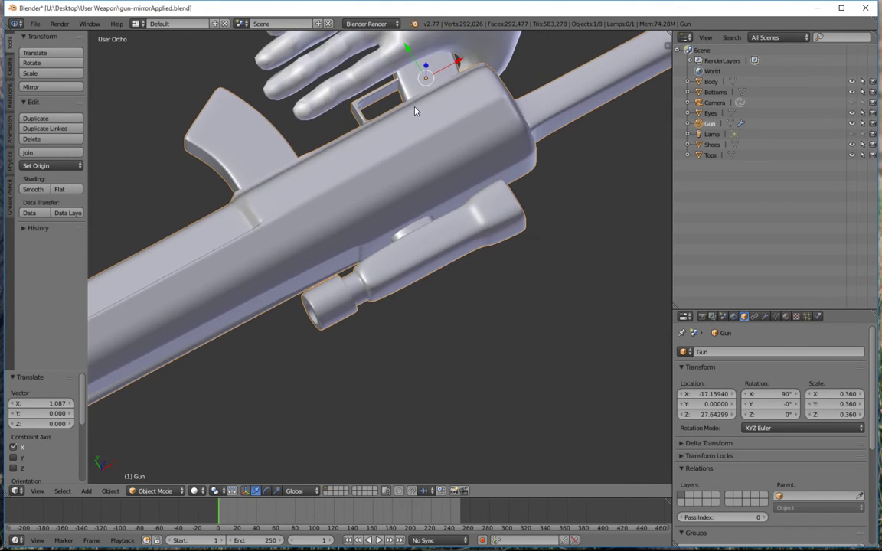
{"action": "scroll", "coordinate": [414, 111], "scroll_direction": "down", "scroll_amount": 5}
{"action": "scroll", "coordinate": [402, 132], "scroll_direction": "up", "scroll_amount": 4}
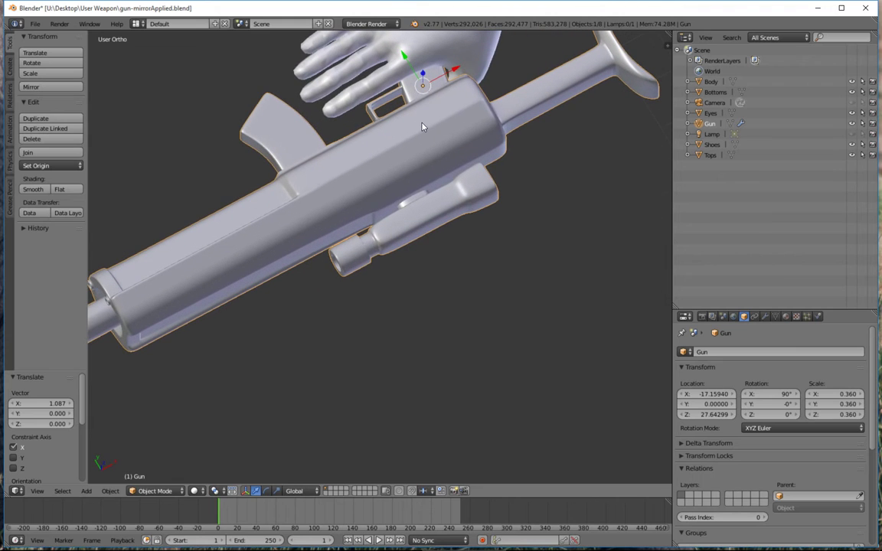
{"action": "middle_click_drag", "start_coordinate": [422, 127], "coordinate": [341, 177]}
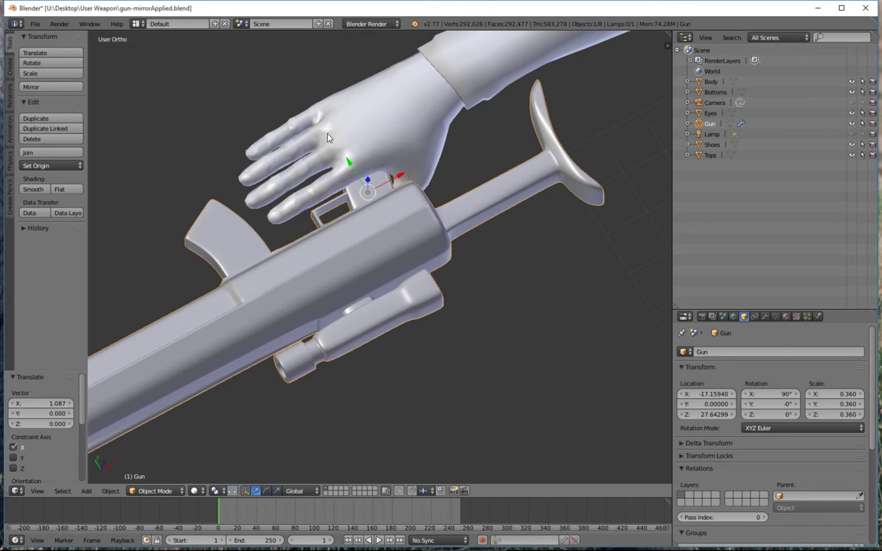
{"action": "scroll", "coordinate": [334, 152], "scroll_direction": "down", "scroll_amount": 6}
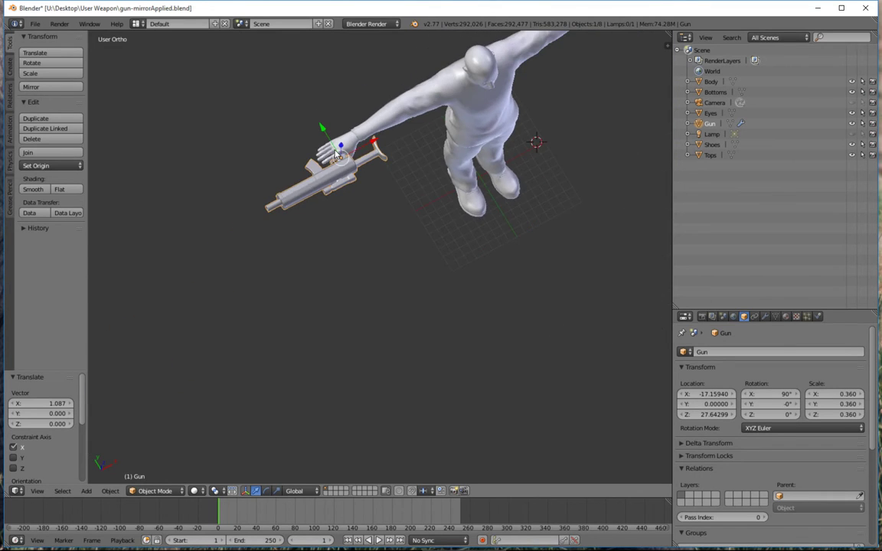
{"action": "middle_click_drag", "start_coordinate": [335, 153], "coordinate": [357, 246]}
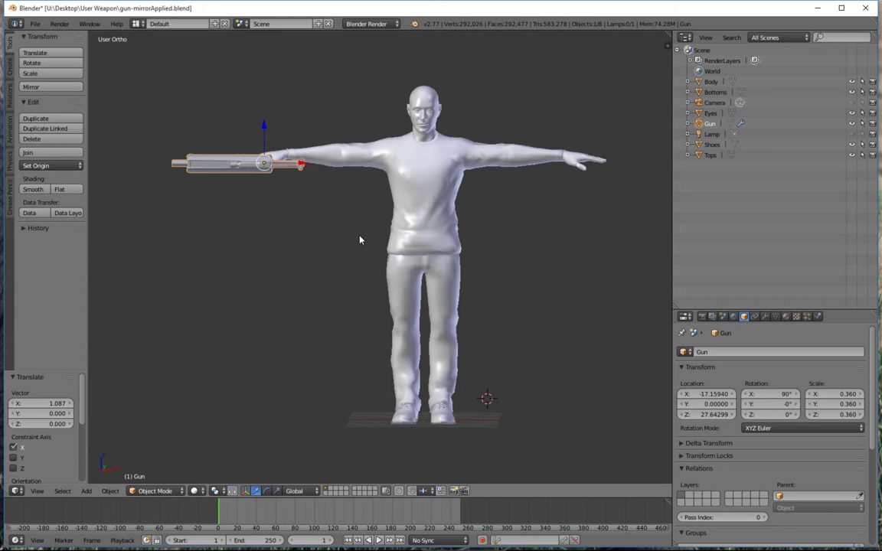
{"action": "mouse_move", "coordinate": [360, 240]}
{"action": "middle_mouse_down"}
{"action": "mouse_move", "coordinate": [370, 216]}
{"action": "mouse_move", "coordinate": [403, 238]}
{"action": "mouse_move", "coordinate": [344, 258]}
{"action": "mouse_move", "coordinate": [248, 189]}
{"action": "mouse_move", "coordinate": [260, 183]}
{"action": "mouse_move", "coordinate": [286, 210]}
{"action": "mouse_move", "coordinate": [278, 237]}
{"action": "mouse_move", "coordinate": [355, 222]}
{"action": "middle_mouse_up"}
{"action": "scroll", "coordinate": [237, 120], "scroll_direction": "up", "scroll_amount": 6}
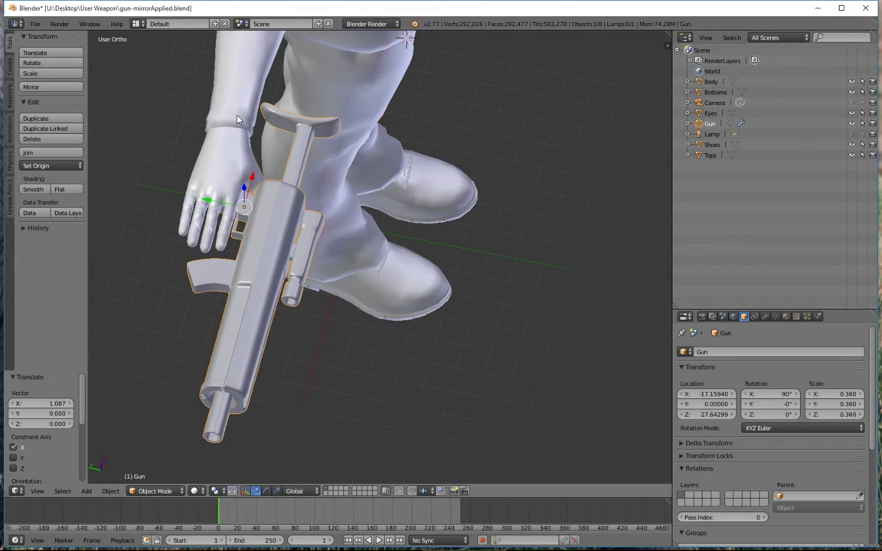
Move the gun about 0.404 units along Y so its grip sits in the character's palm
{"action": "scroll", "coordinate": [264, 230], "scroll_direction": "up", "scroll_amount": 3}
{"action": "middle_click_drag", "start_coordinate": [264, 229], "coordinate": [258, 211]}
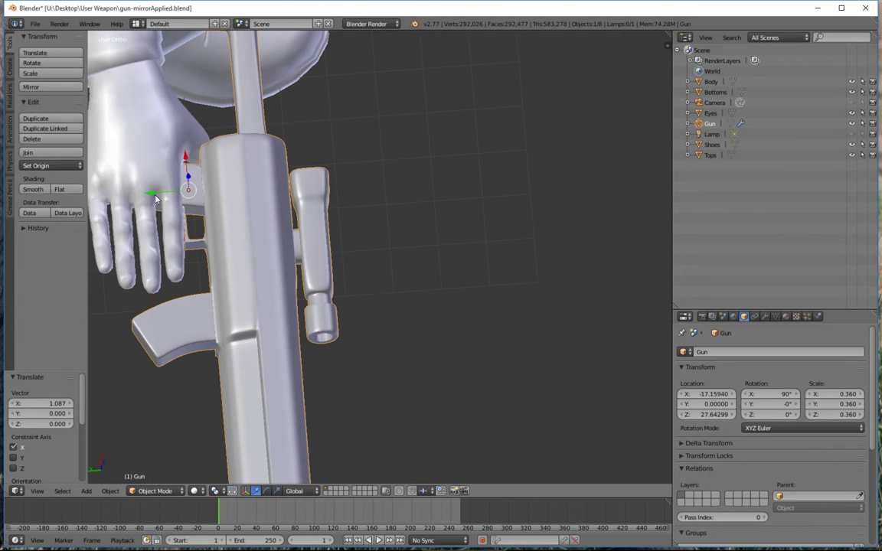
{"action": "key", "text": "g"}
{"action": "key", "text": "y"}
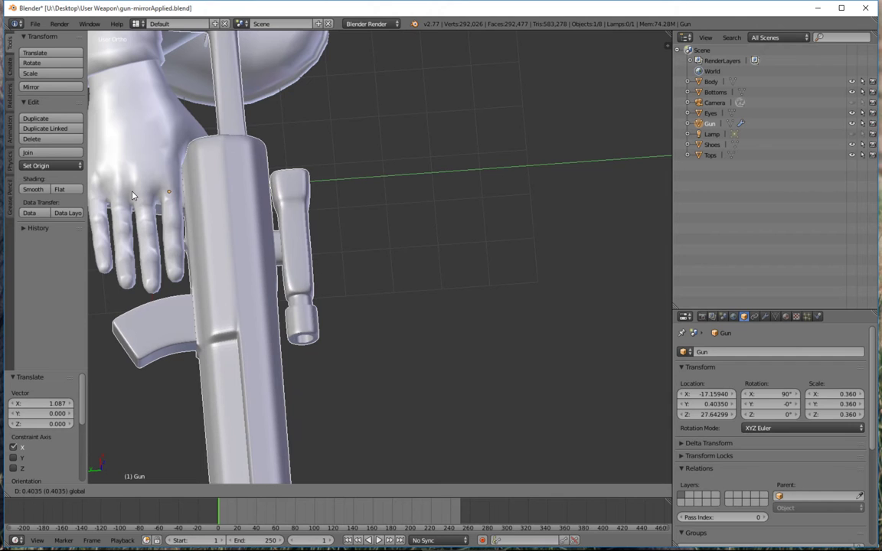
{"action": "left_click", "coordinate": [153, 204]}
{"action": "middle_click_drag", "start_coordinate": [154, 203], "coordinate": [186, 233]}
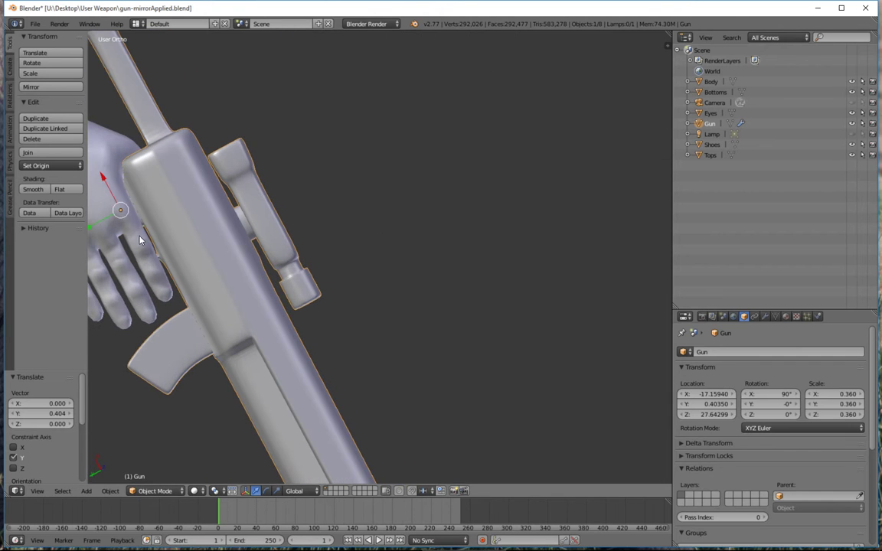
{"action": "middle_click_drag", "start_coordinate": [134, 218], "coordinate": [344, 181]}
{"action": "scroll", "coordinate": [404, 222], "scroll_direction": "down", "scroll_amount": 6}
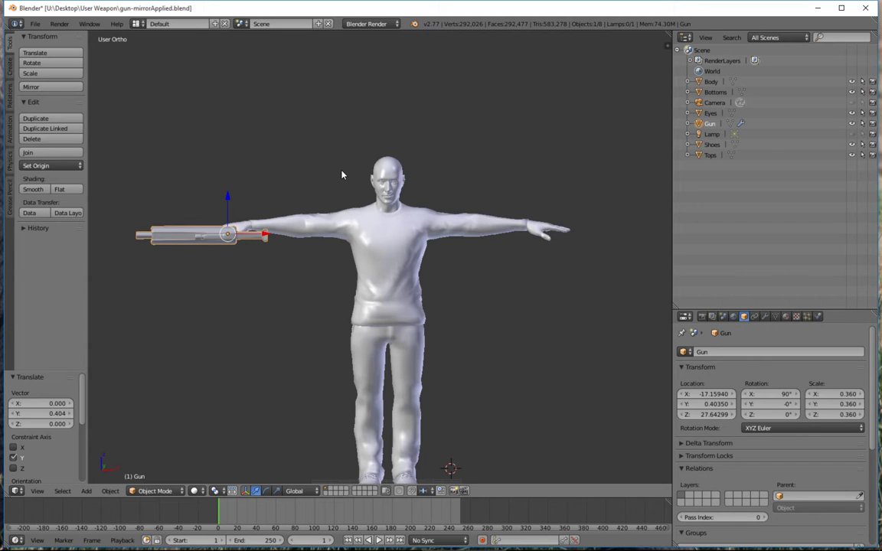
Make Body, Bottoms, Eyes, Gun, Shoes and Tops unselectable in the viewport
{"action": "left_click", "coordinate": [862, 112]}
{"action": "left_click", "coordinate": [862, 81]}
{"action": "left_click", "coordinate": [862, 123]}
{"action": "left_click_drag", "start_coordinate": [862, 135], "coordinate": [864, 157]}
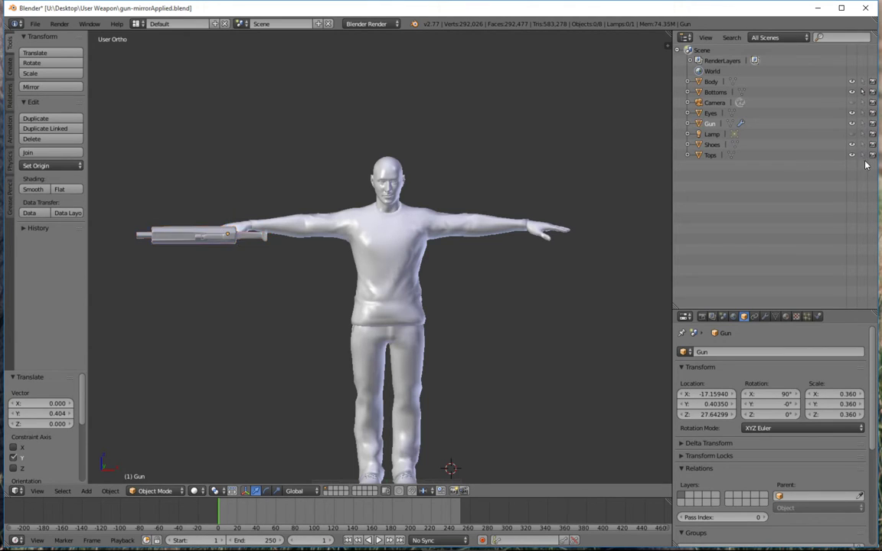
{"action": "left_click", "coordinate": [863, 92]}
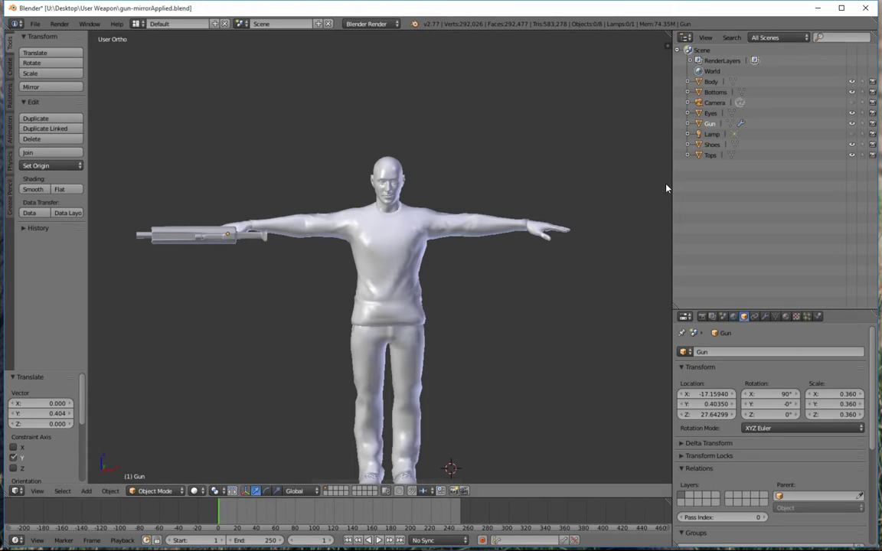
Place the 3D cursor on the character's lower torso and add a single-bone armature there
{"action": "left_click", "coordinate": [386, 277]}
{"action": "mouse_move", "coordinate": [388, 282]}
{"action": "middle_mouse_down"}
{"action": "mouse_move", "coordinate": [482, 277]}
{"action": "mouse_move", "coordinate": [383, 282]}
{"action": "middle_mouse_up"}
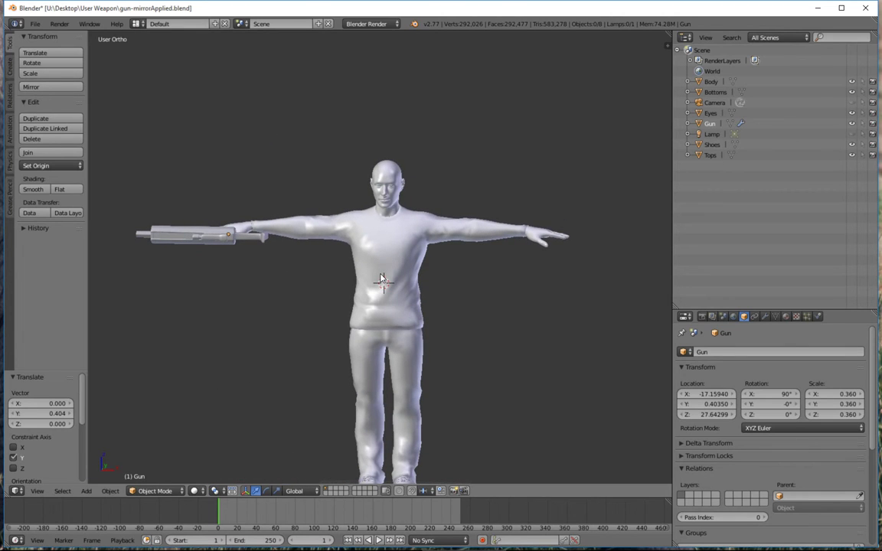
{"action": "key", "text": "shift+a"}
{"action": "mouse_move", "coordinate": [367, 331]}
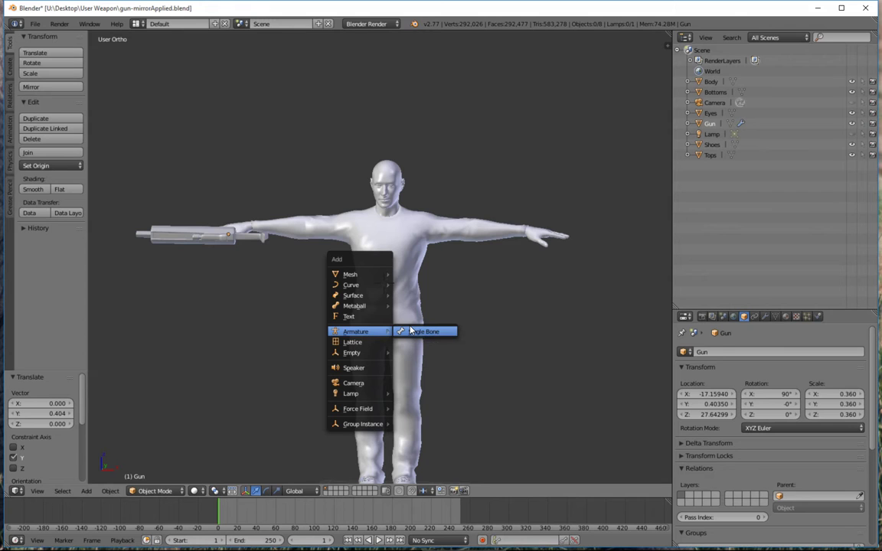
{"action": "left_click", "coordinate": [413, 331]}
{"action": "scroll", "coordinate": [375, 278], "scroll_direction": "up", "scroll_amount": 2}
{"action": "scroll", "coordinate": [376, 275], "scroll_direction": "down", "scroll_amount": 2}
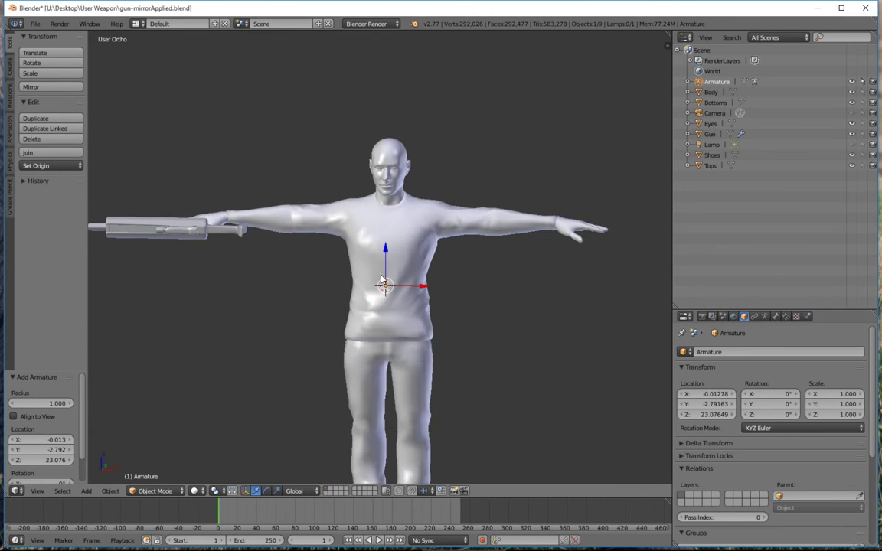
Enlarge the properties area and enable X-Ray display for the armature so its bone shows through the body
{"action": "middle_click_drag", "start_coordinate": [378, 277], "coordinate": [359, 259]}
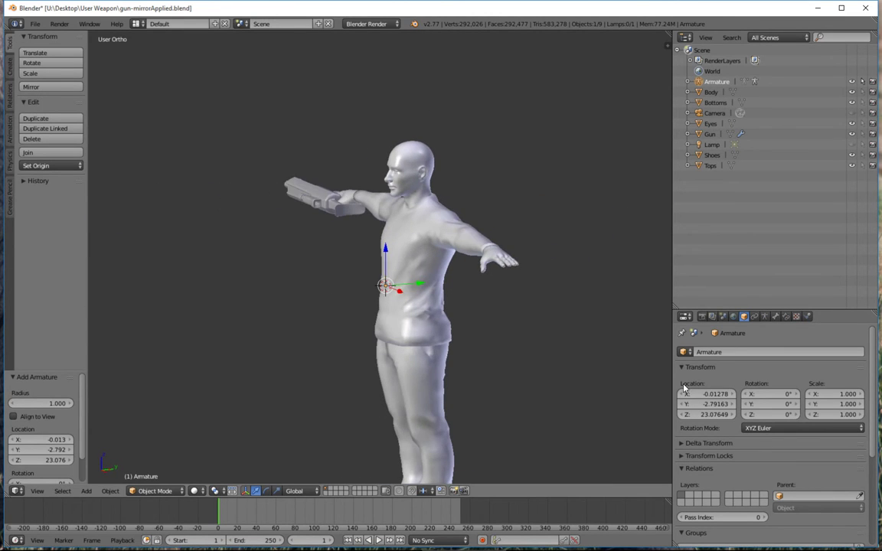
{"action": "left_click_drag", "start_coordinate": [763, 311], "coordinate": [765, 220]}
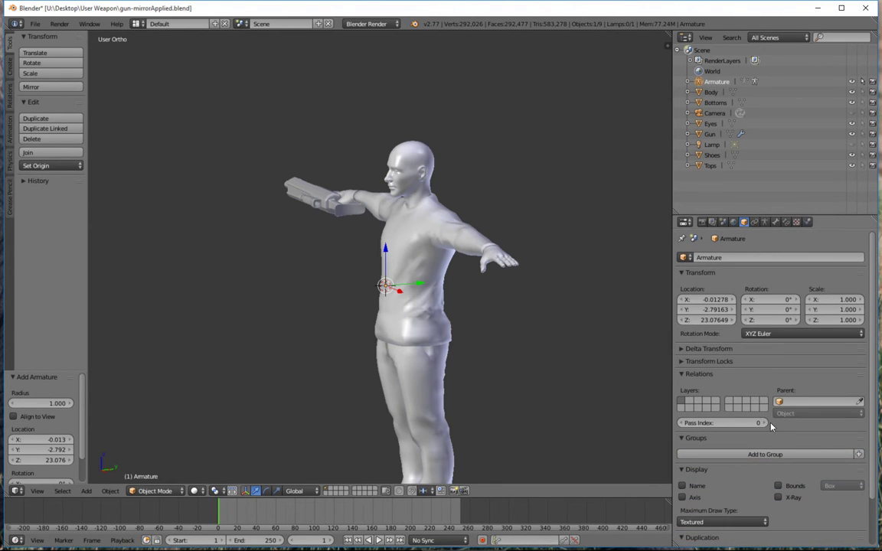
{"action": "left_click", "coordinate": [778, 498]}
{"action": "scroll", "coordinate": [402, 284], "scroll_direction": "up", "scroll_amount": 5}
{"action": "scroll", "coordinate": [402, 284], "scroll_direction": "up", "scroll_amount": 2}
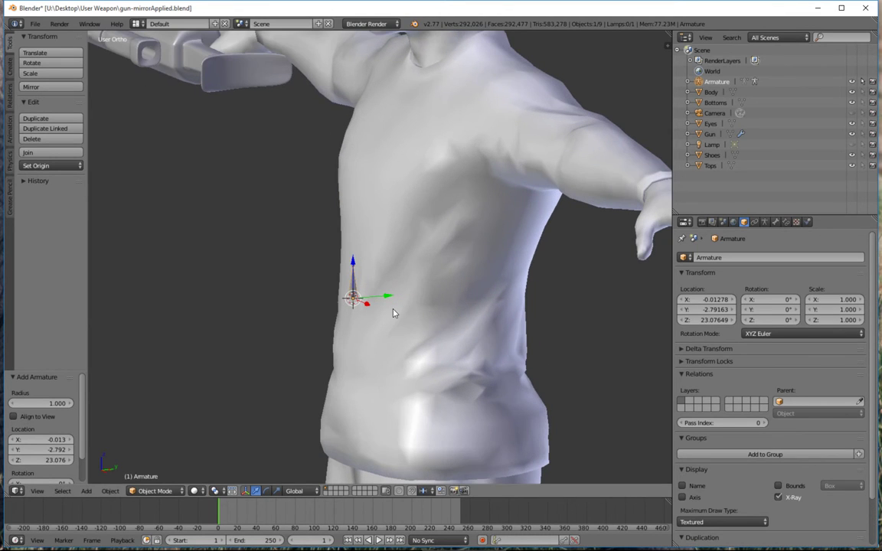
Move the armature about 2.328 units along Y so it sits inside the torso
{"action": "left_click_drag", "start_coordinate": [388, 299], "coordinate": [461, 316]}
{"action": "mouse_move", "coordinate": [462, 316]}
{"action": "middle_mouse_down"}
{"action": "mouse_move", "coordinate": [429, 306]}
{"action": "mouse_move", "coordinate": [449, 319]}
{"action": "mouse_move", "coordinate": [534, 310]}
{"action": "mouse_move", "coordinate": [542, 324]}
{"action": "mouse_move", "coordinate": [530, 296]}
{"action": "mouse_move", "coordinate": [535, 305]}
{"action": "middle_mouse_up"}
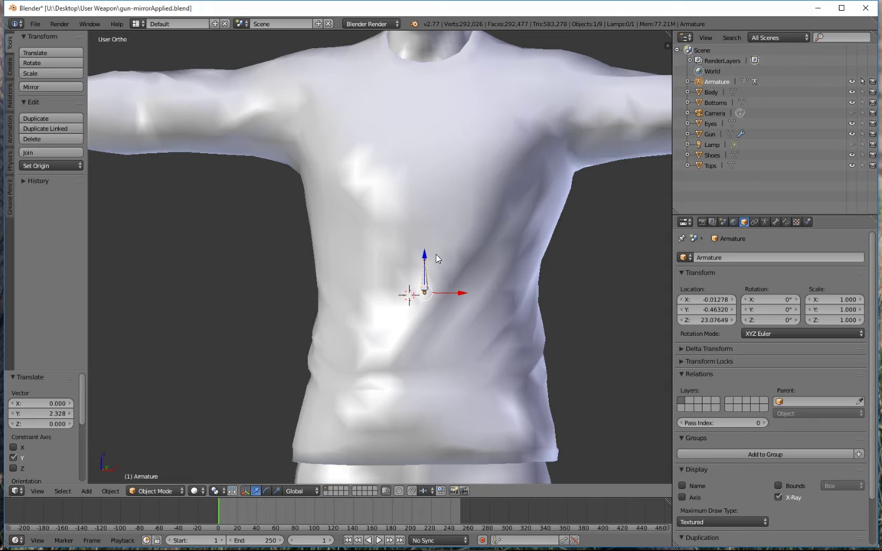
{"action": "left_click", "coordinate": [164, 491]}
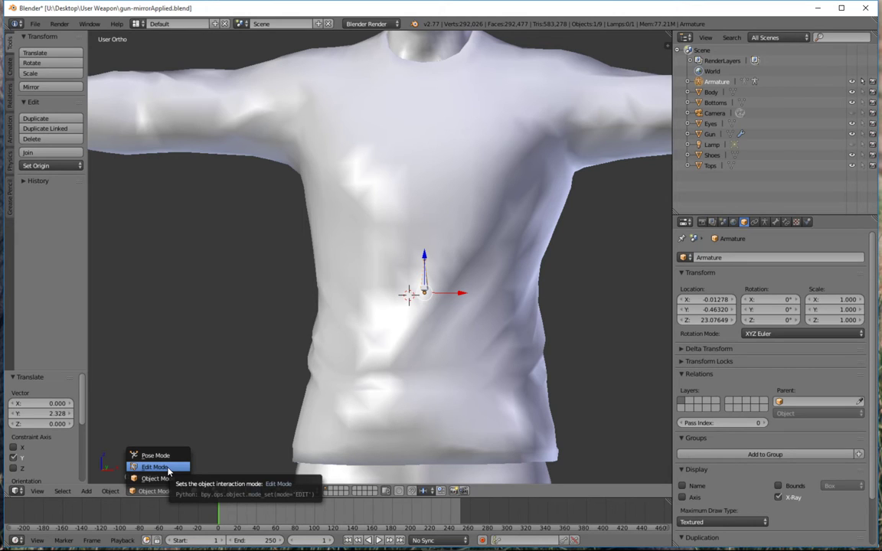
{"action": "left_click", "coordinate": [168, 467]}
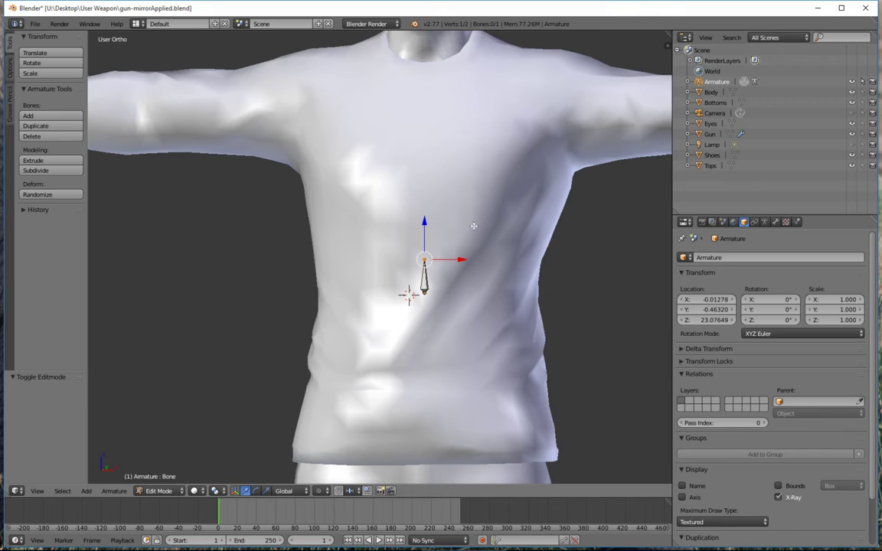
{"action": "key", "text": "KP_3"}
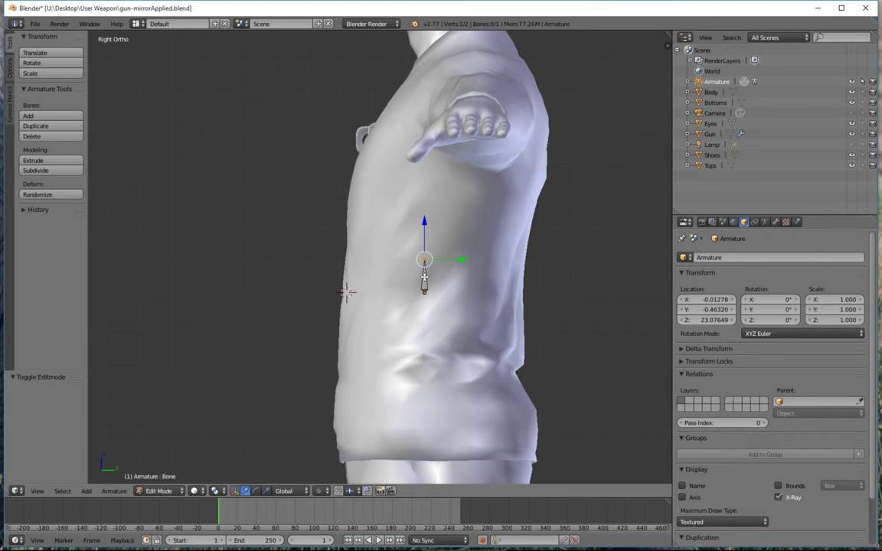
{"action": "right_click", "coordinate": [425, 274]}
{"action": "left_click_drag", "start_coordinate": [424, 239], "coordinate": [426, 272]}
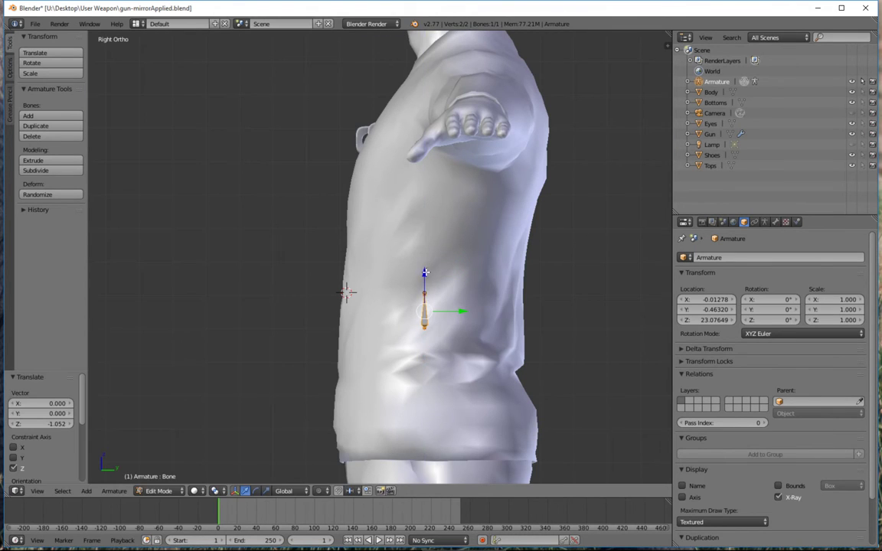
{"action": "key", "text": "ctrl+z"}
{"action": "key", "text": "Tab"}
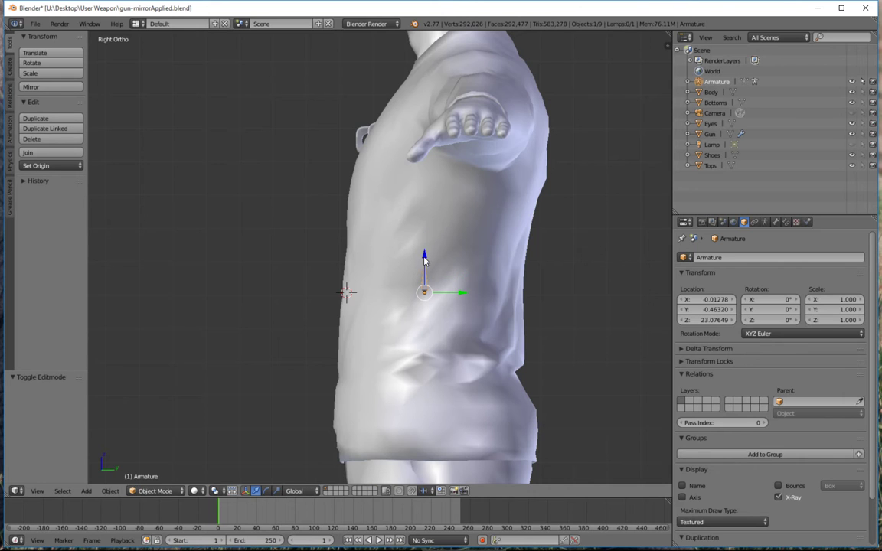
Move the whole armature object about 2.277 units down along Z to the character's waist
{"action": "key", "text": "g"}
{"action": "key", "text": "z"}
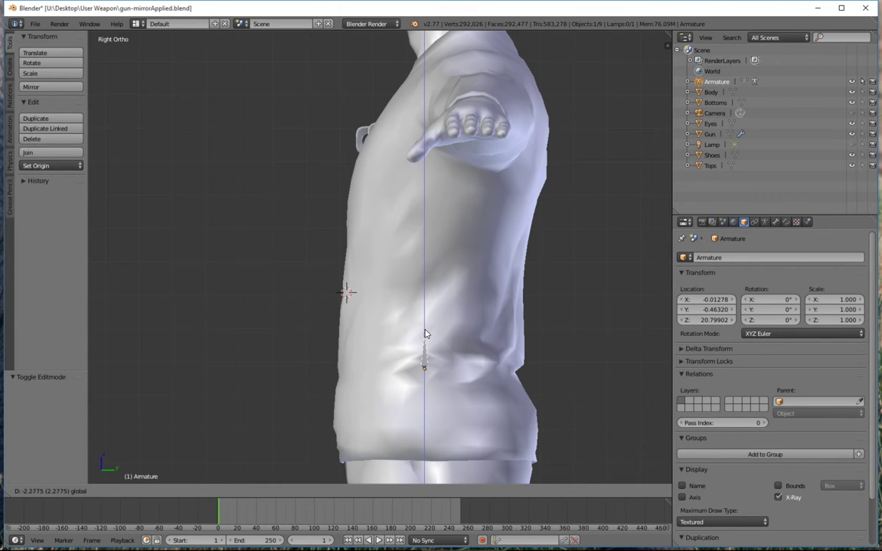
{"action": "left_click", "coordinate": [425, 333]}
{"action": "middle_click_drag", "start_coordinate": [425, 337], "coordinate": [518, 331]}
{"action": "key", "text": "KP_4"}
{"action": "key", "text": "KP_4"}
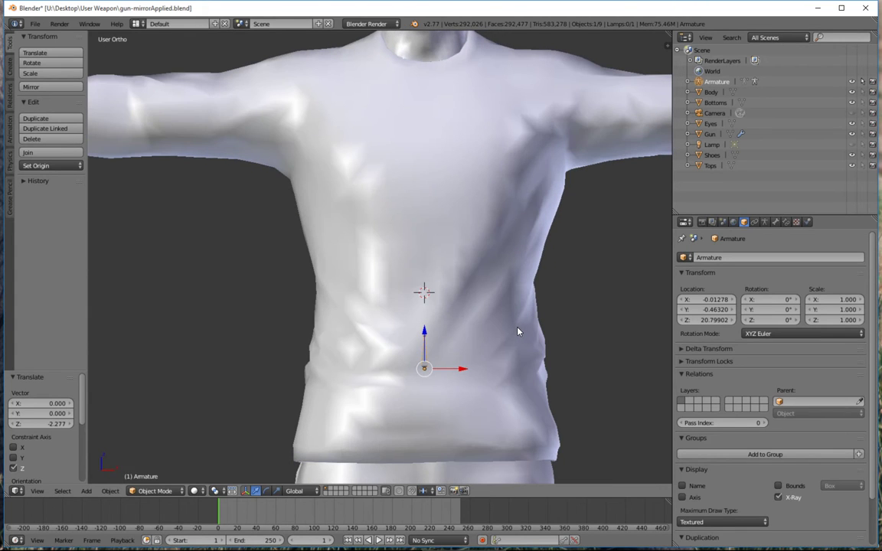
Lengthen the bone in Edit Mode by raising its tip about 0.141 units along Z
{"action": "key", "text": "Tab"}
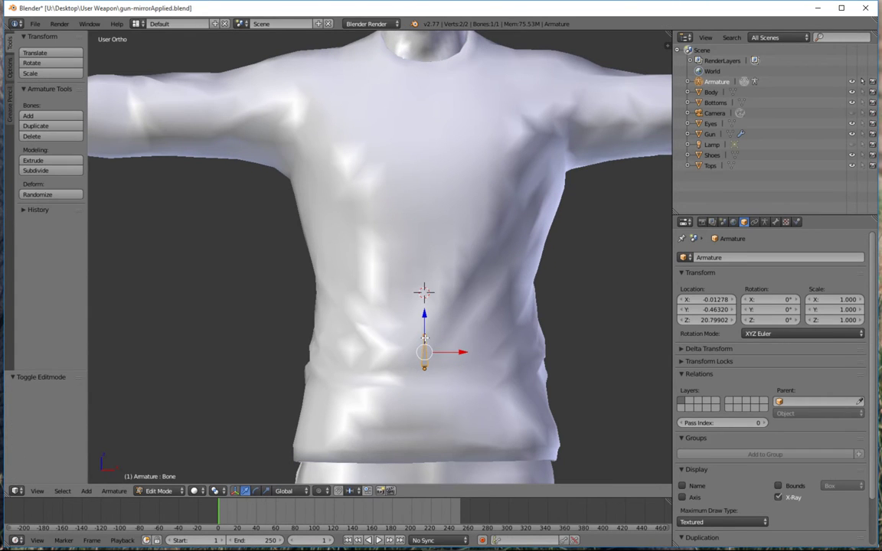
{"action": "right_click", "coordinate": [424, 335]}
{"action": "key", "text": "g"}
{"action": "key", "text": "z"}
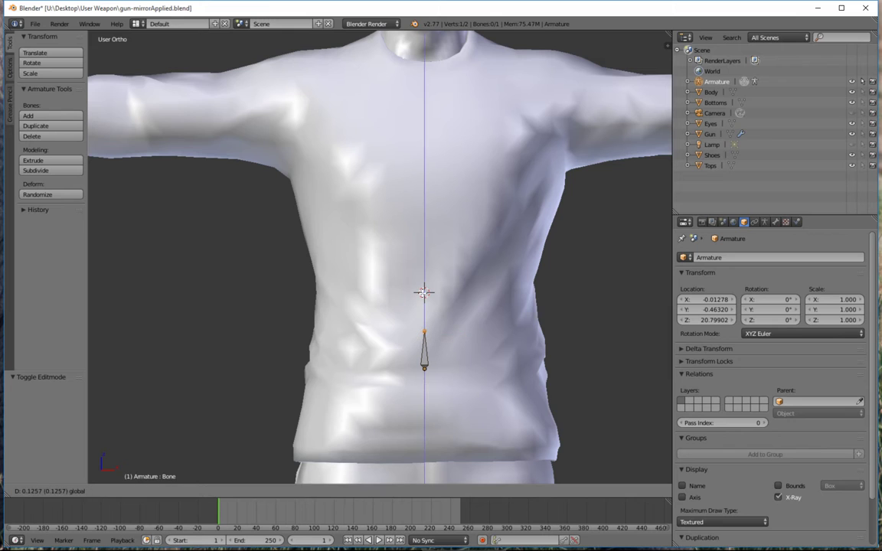
{"action": "left_click", "coordinate": [420, 296]}
{"action": "middle_click_drag", "start_coordinate": [420, 296], "coordinate": [291, 284]}
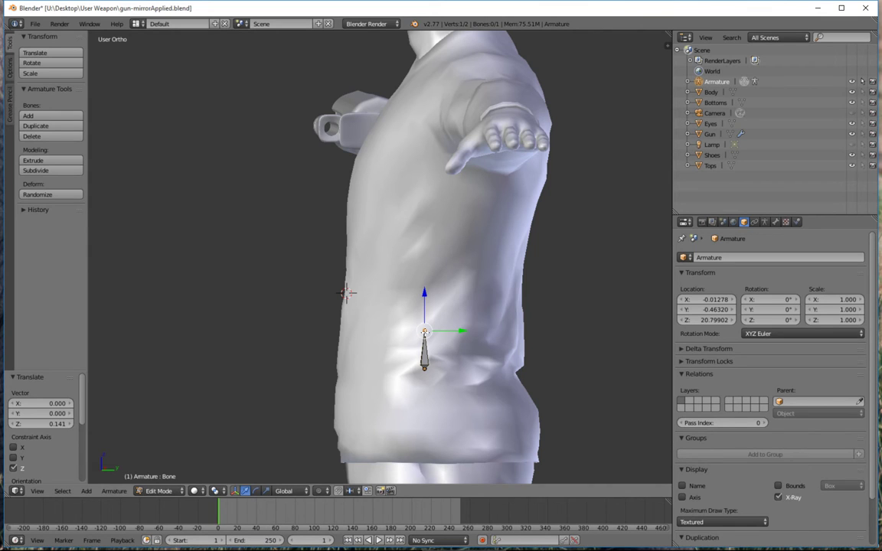
Move the armature object along Y toward the character's back, to a Y location of about 0.718
{"action": "key", "text": "Tab"}
{"action": "key", "text": "g"}
{"action": "key", "text": "y"}
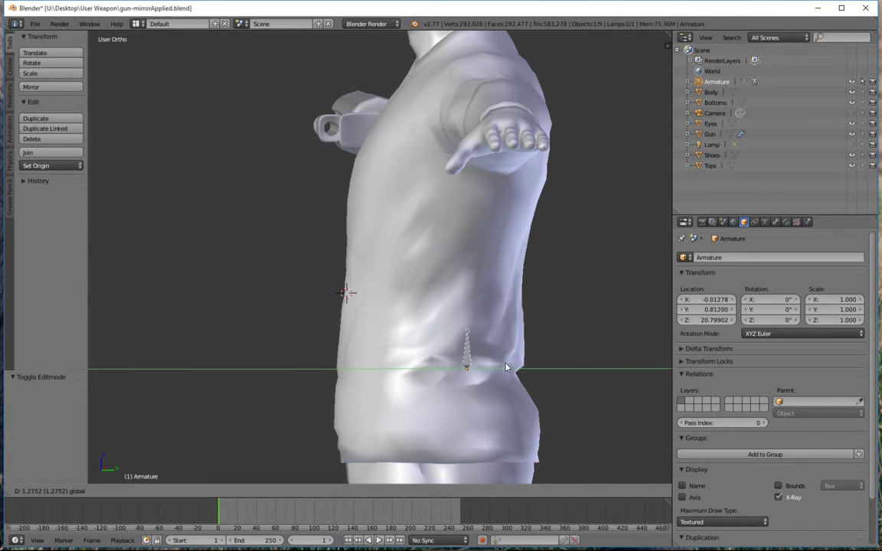
{"action": "left_click", "coordinate": [508, 369]}
{"action": "middle_click_drag", "start_coordinate": [508, 368], "coordinate": [570, 373]}
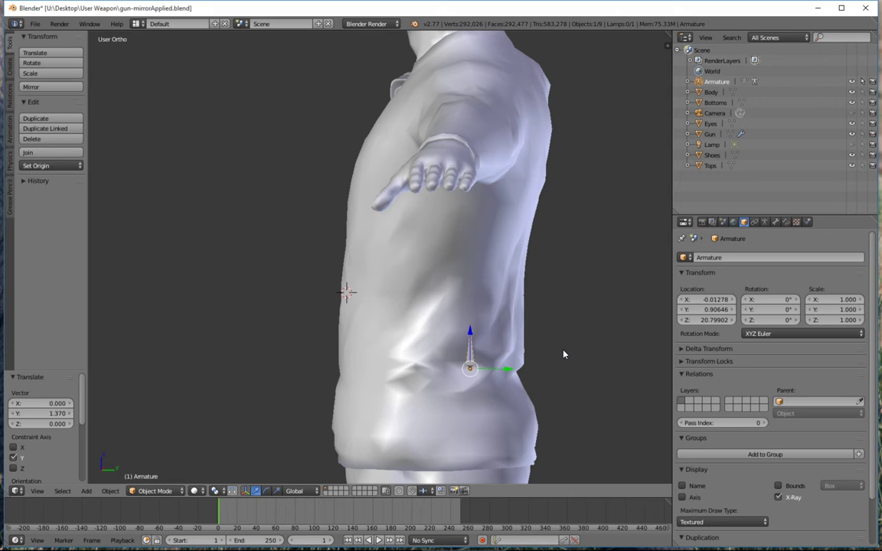
{"action": "left_click_drag", "start_coordinate": [506, 373], "coordinate": [497, 372]}
In Edit Mode, raise the bone's tip about 0.284 units and extrude a second spine bone about 1.545 units up along Z
{"action": "key", "text": "Tab"}
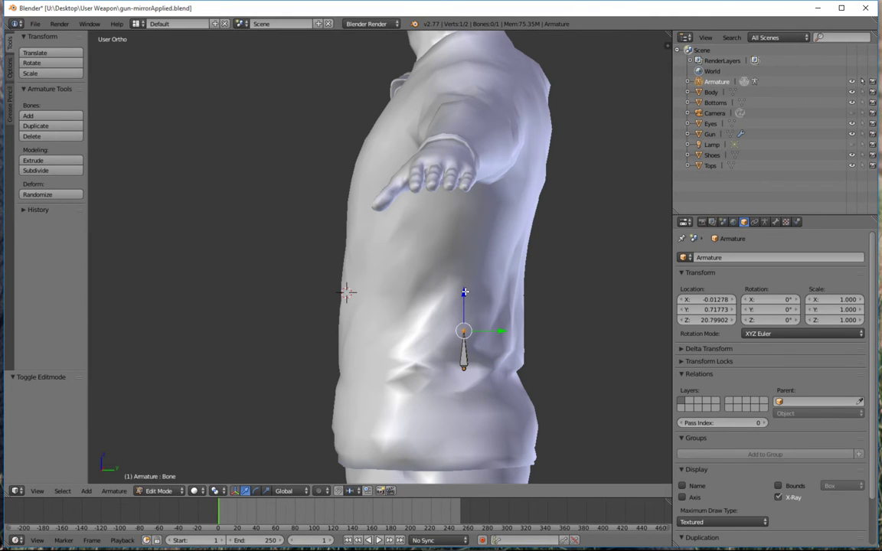
{"action": "left_click_drag", "start_coordinate": [464, 295], "coordinate": [464, 287]}
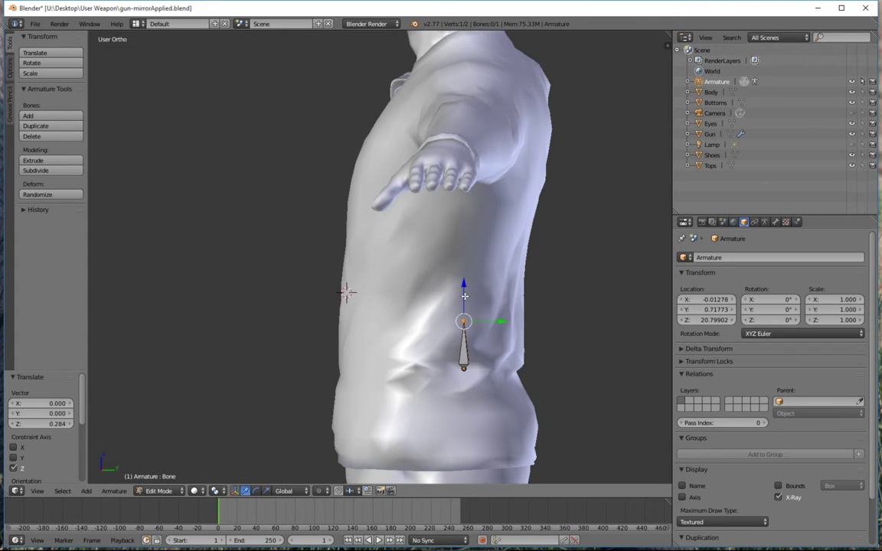
{"action": "key", "text": "e"}
{"action": "key", "text": "z"}
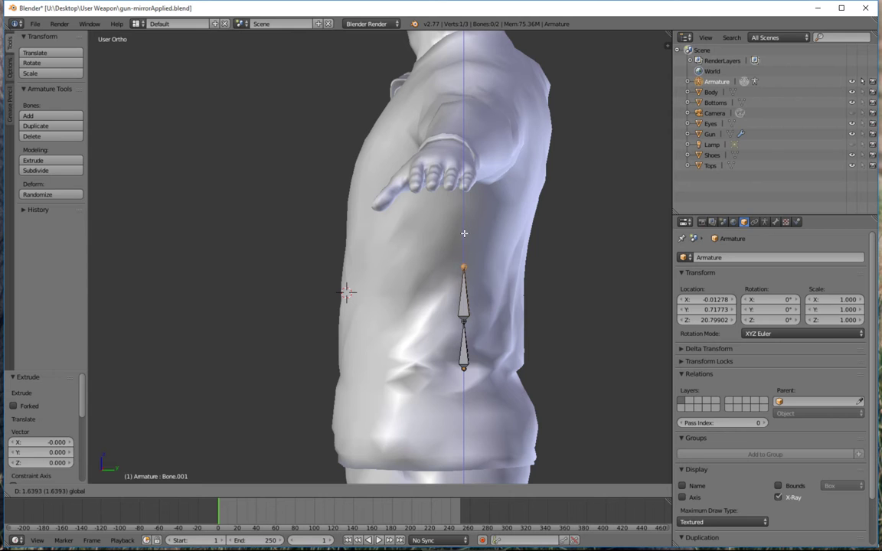
{"action": "left_click", "coordinate": [464, 236]}
{"action": "middle_click_drag", "start_coordinate": [464, 237], "coordinate": [434, 243]}
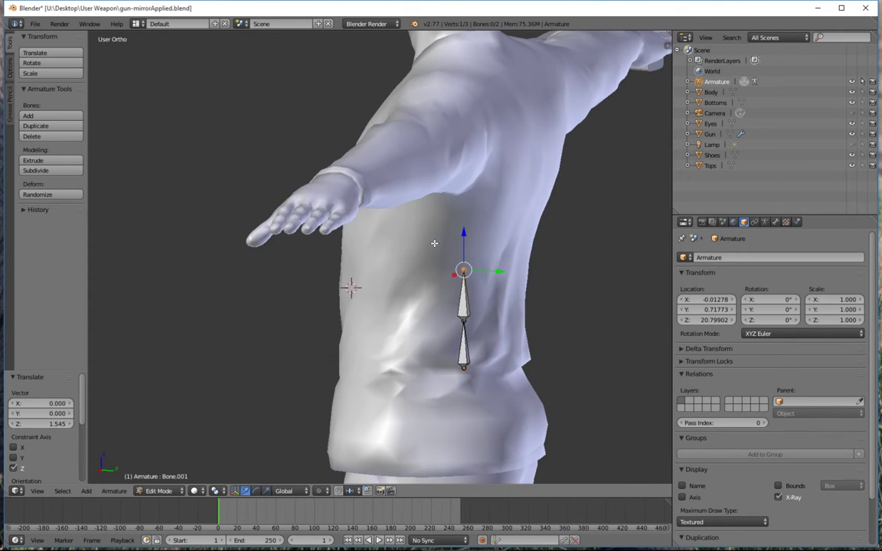
Extrude a third spine bone about 1.319 units up along Z and raise its tip slightly
{"action": "key", "text": "e"}
{"action": "left_click", "coordinate": [435, 243]}
{"action": "left_click_drag", "start_coordinate": [462, 232], "coordinate": [468, 188]}
{"action": "middle_click_drag", "start_coordinate": [468, 187], "coordinate": [534, 189]}
{"action": "key", "text": "KP_3"}
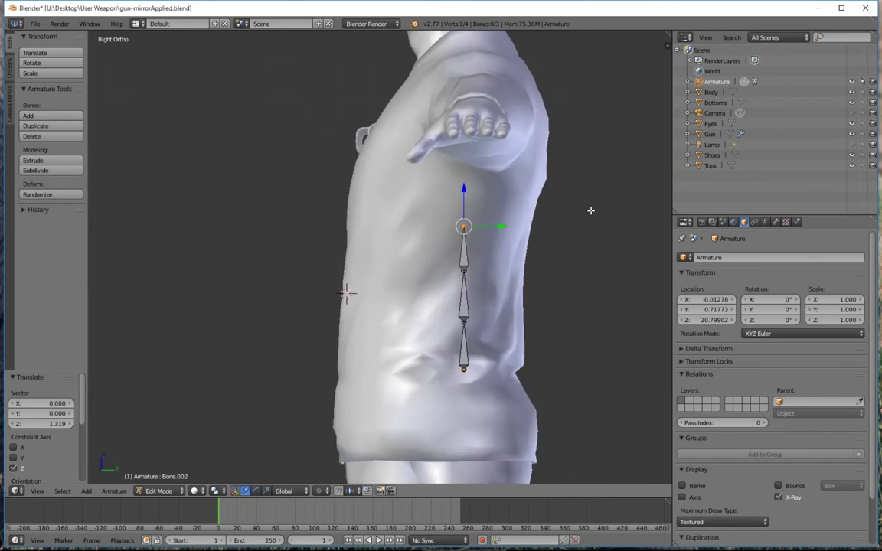
{"action": "key", "text": "KP_4"}
{"action": "key", "text": "KP_4"}
{"action": "key", "text": "KP_4"}
{"action": "key", "text": "KP_4"}
{"action": "key", "text": "KP_4"}
{"action": "key", "text": "KP_4"}
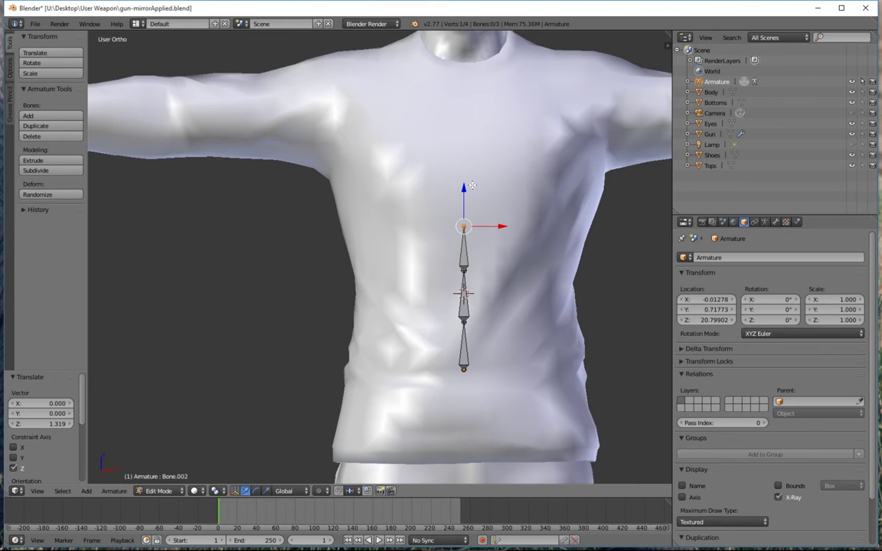
{"action": "left_click_drag", "start_coordinate": [462, 188], "coordinate": [463, 181]}
Extrude a long chest bone about 4.304 units up along Z to the base of the neck
{"action": "key", "text": "e"}
{"action": "key", "text": "z"}
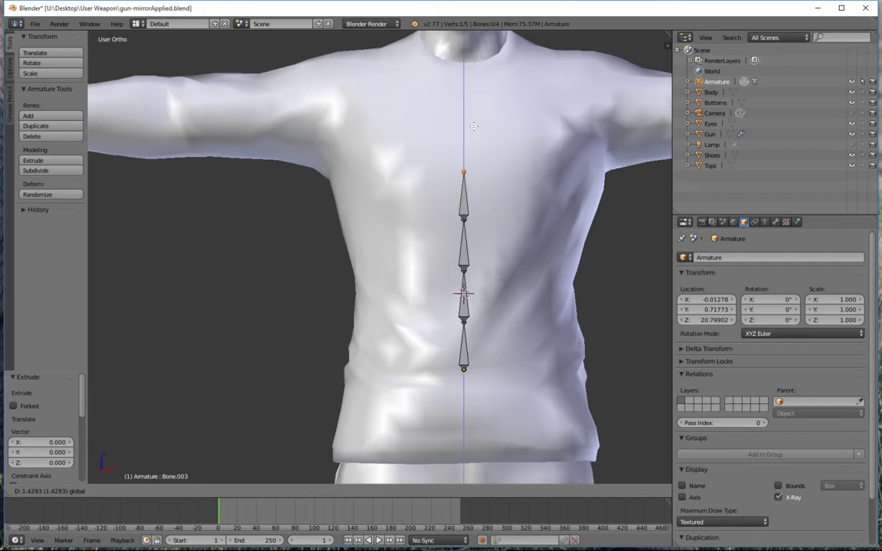
{"action": "left_click", "coordinate": [466, 38]}
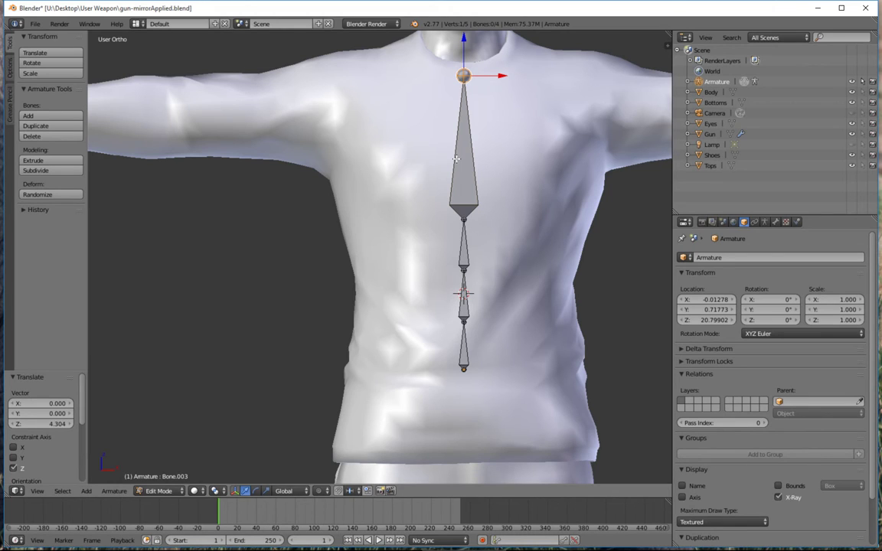
Raise the joint below the chest bone about 0.298 units and the next lower spine joint about 0.188 units along Z
{"action": "right_click", "coordinate": [466, 217]}
{"action": "left_click_drag", "start_coordinate": [464, 186], "coordinate": [465, 173]}
{"action": "right_click", "coordinate": [464, 264]}
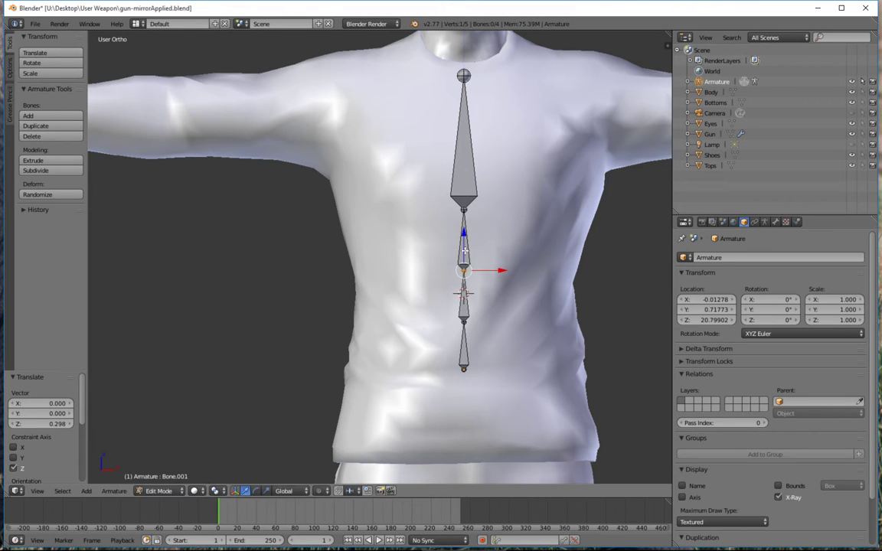
{"action": "left_click_drag", "start_coordinate": [464, 249], "coordinate": [464, 243]}
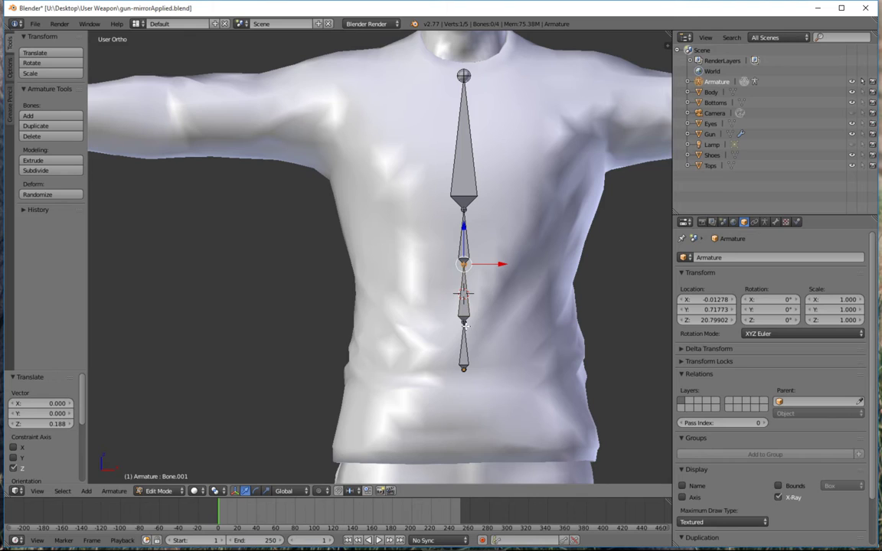
{"action": "right_click", "coordinate": [465, 324]}
Extrude a hip bone from the lowest spine joint about 2.277 units along X and lower its tip about 0.267 units
{"action": "right_click", "coordinate": [464, 369]}
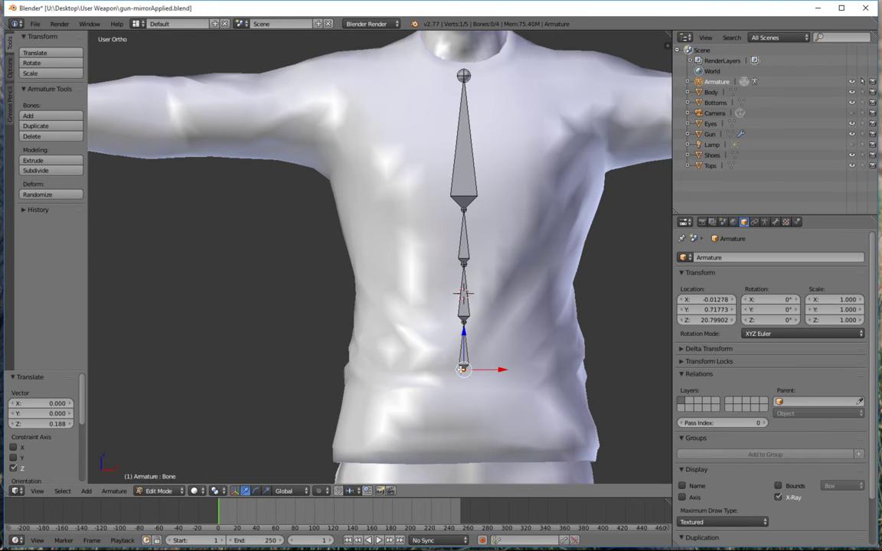
{"action": "key", "text": "e"}
{"action": "key", "text": "Escape"}
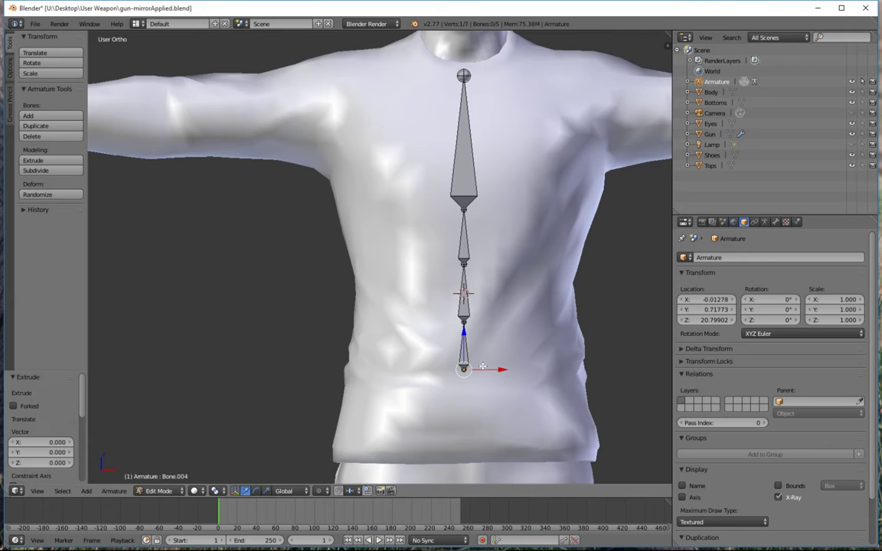
{"action": "key", "text": "g"}
{"action": "key", "text": "x"}
{"action": "left_click", "coordinate": [566, 375]}
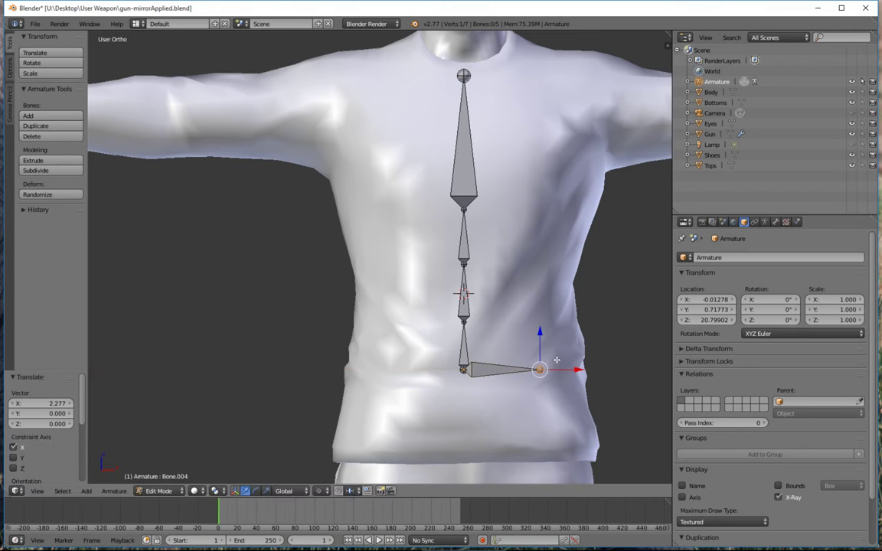
{"action": "key", "text": "g"}
{"action": "key", "text": "z"}
{"action": "left_click", "coordinate": [538, 351]}
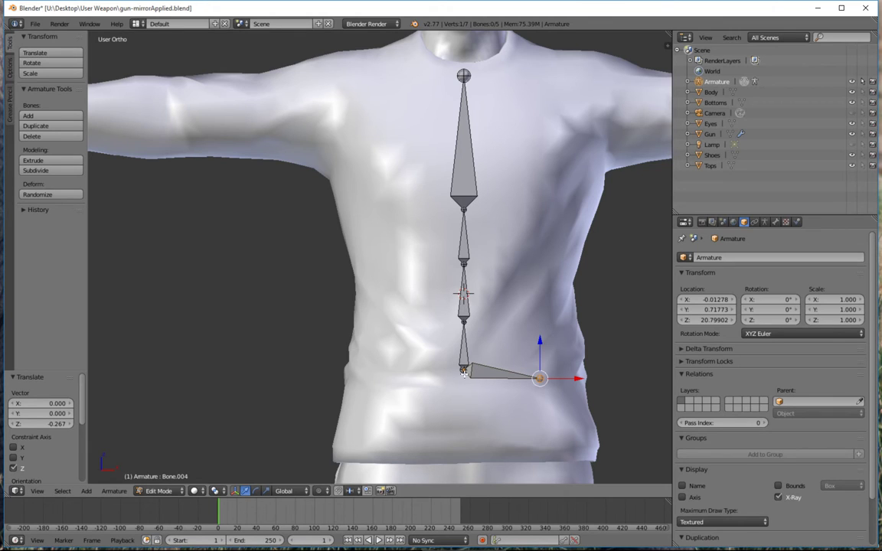
Extrude a matching hip bone from the lowest spine joint along negative X, lower its tip and nudge it about 0.063 units outward
{"action": "right_click", "coordinate": [463, 370]}
{"action": "key", "text": "e"}
{"action": "key", "text": "x"}
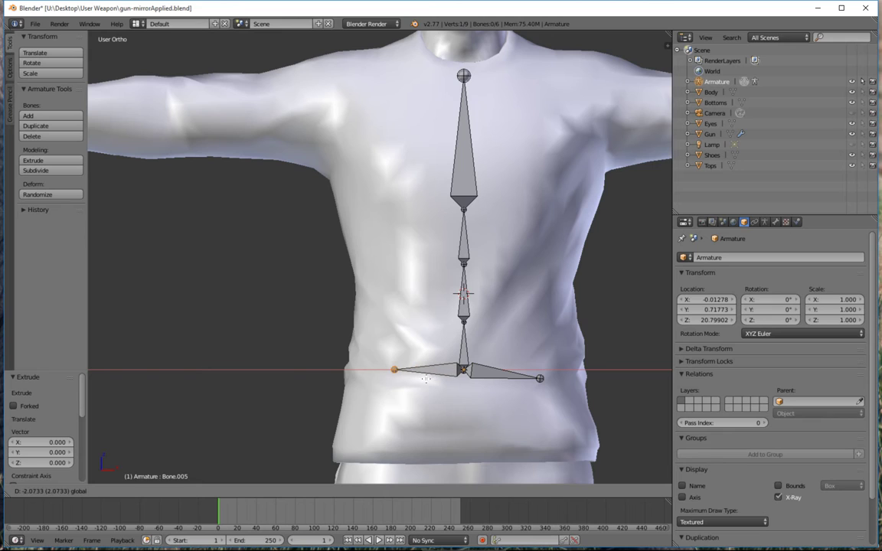
{"action": "left_click", "coordinate": [419, 349]}
{"action": "left_click_drag", "start_coordinate": [384, 336], "coordinate": [383, 345]}
{"action": "left_click_drag", "start_coordinate": [422, 383], "coordinate": [420, 383]}
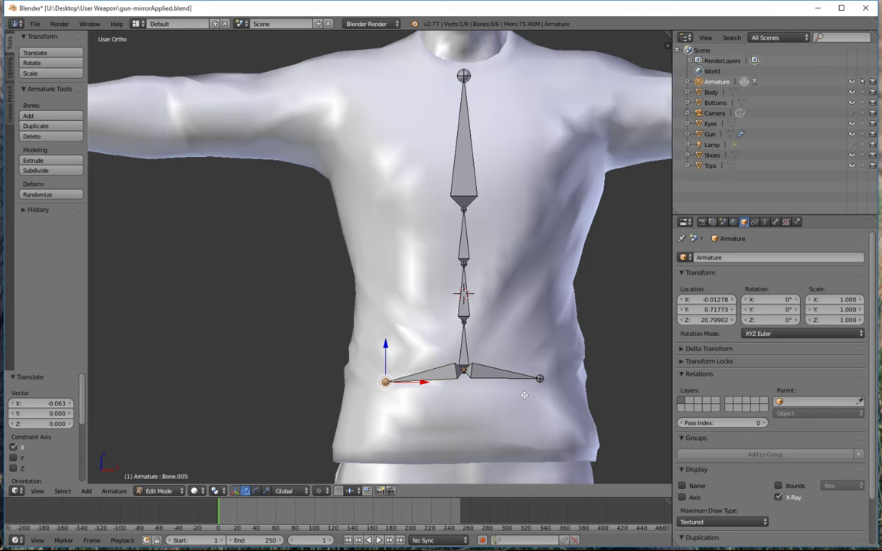
Move both hip bone tips together toward the character's front along Y and about 0.785 units down along Z
{"action": "right_click", "coordinate": [540, 379], "text": "shift"}
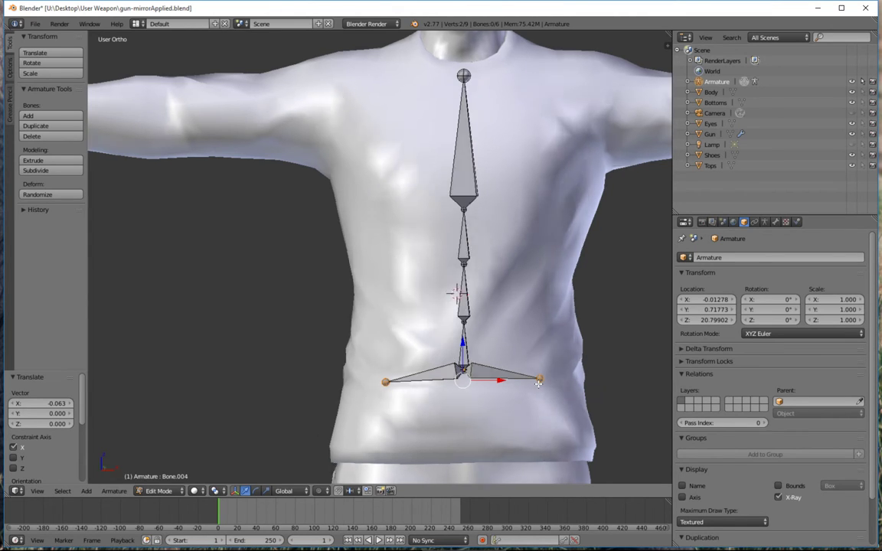
{"action": "key", "text": "KP_3"}
{"action": "left_click_drag", "start_coordinate": [503, 382], "coordinate": [487, 382]}
{"action": "left_click_drag", "start_coordinate": [444, 349], "coordinate": [446, 375]}
Raise the tip of the hip bone on the gun side about 0.110 units along Z to level it with the other tip
{"action": "right_click", "coordinate": [451, 404]}
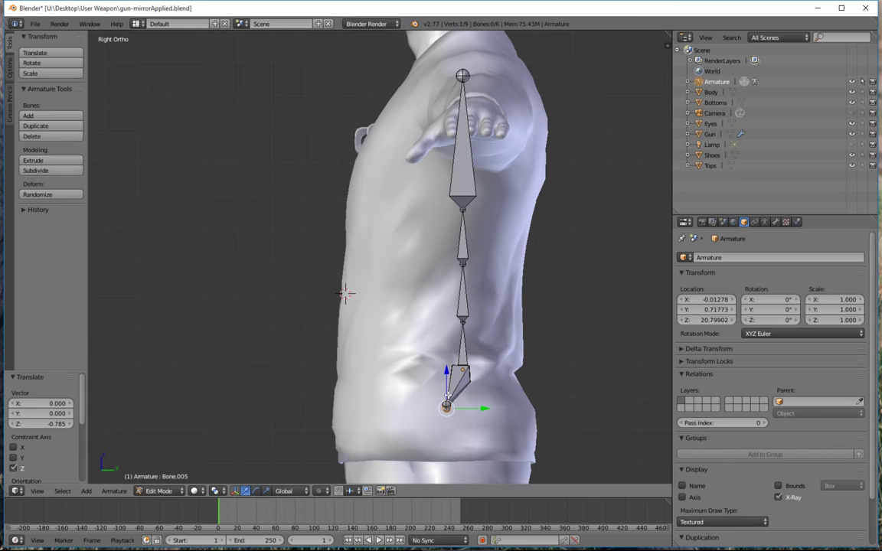
{"action": "left_click_drag", "start_coordinate": [448, 378], "coordinate": [448, 369]}
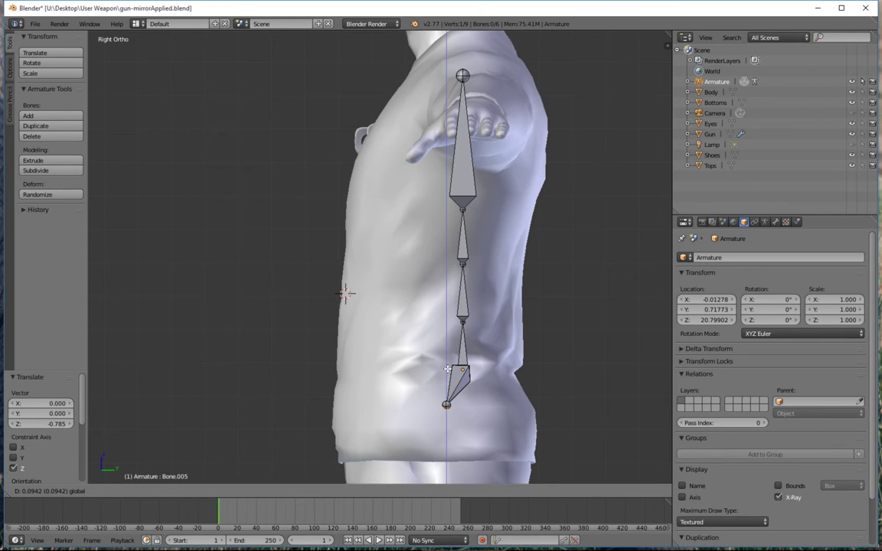
{"action": "left_click_drag", "start_coordinate": [448, 369], "coordinate": [448, 368]}
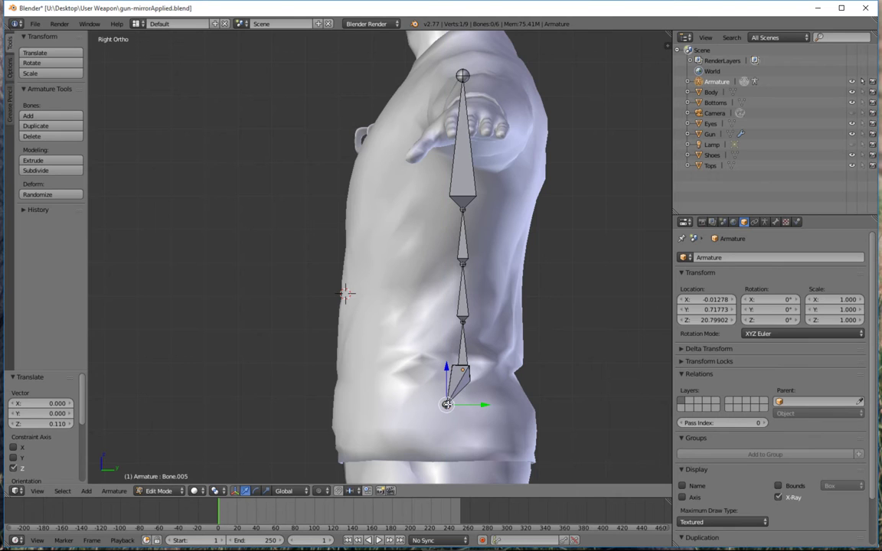
{"action": "middle_click_drag", "start_coordinate": [444, 398], "coordinate": [528, 416]}
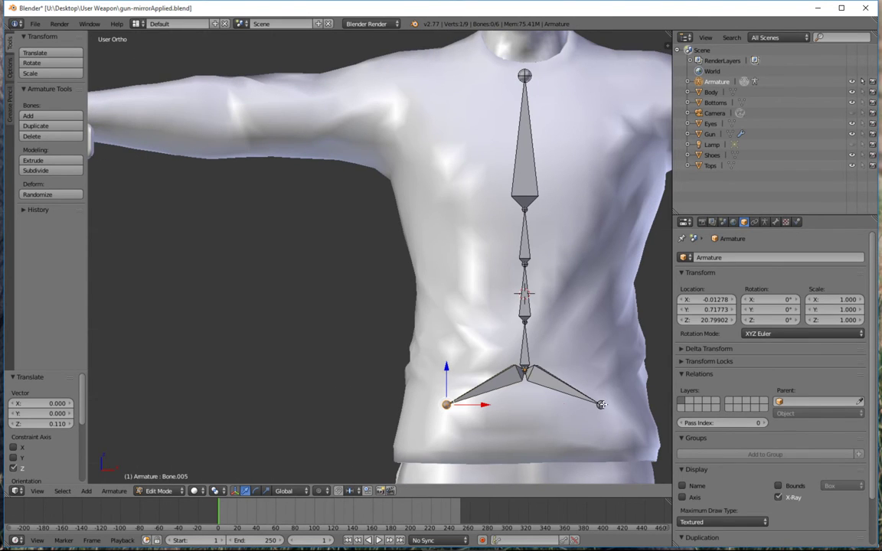
Extrude thigh bones from both hip tips about 9.901 units down along Z and nudge the knee joints slightly backward and up about 0.163 units
{"action": "right_click", "coordinate": [544, 367]}
{"action": "scroll", "coordinate": [541, 367], "scroll_direction": "down", "scroll_amount": 4}
{"action": "middle_click_drag", "start_coordinate": [541, 367], "coordinate": [418, 230], "text": "shift"}
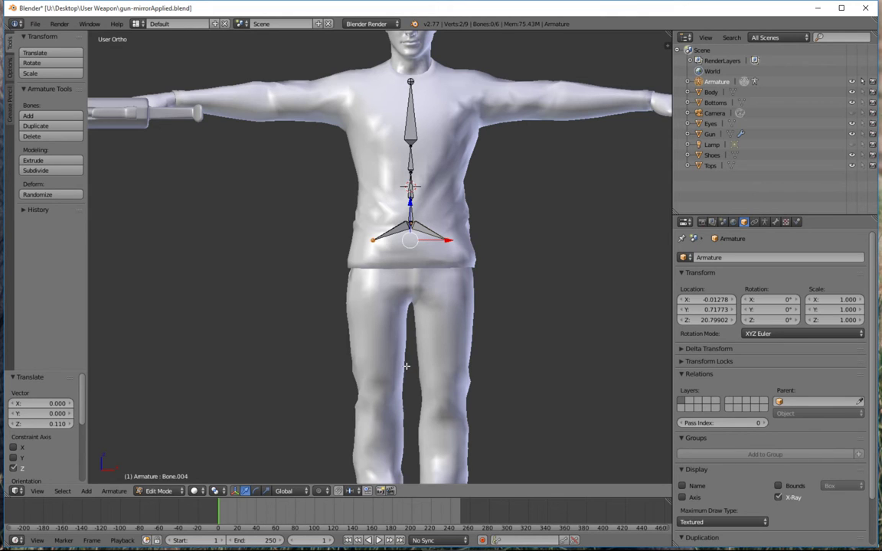
{"action": "scroll", "coordinate": [385, 191], "scroll_direction": "up", "scroll_amount": 3}
{"action": "scroll", "coordinate": [385, 246], "scroll_direction": "down", "scroll_amount": 3}
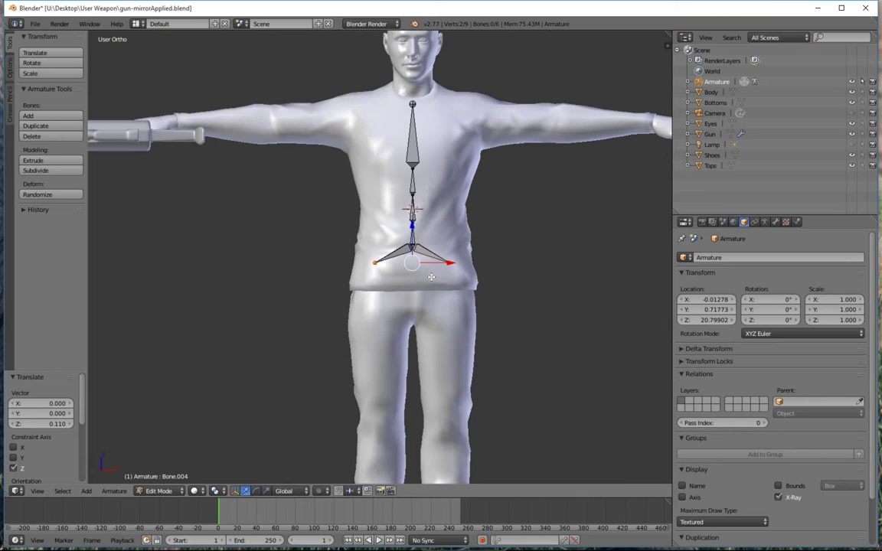
{"action": "key", "text": "shift+e"}
{"action": "right_click", "coordinate": [405, 237]}
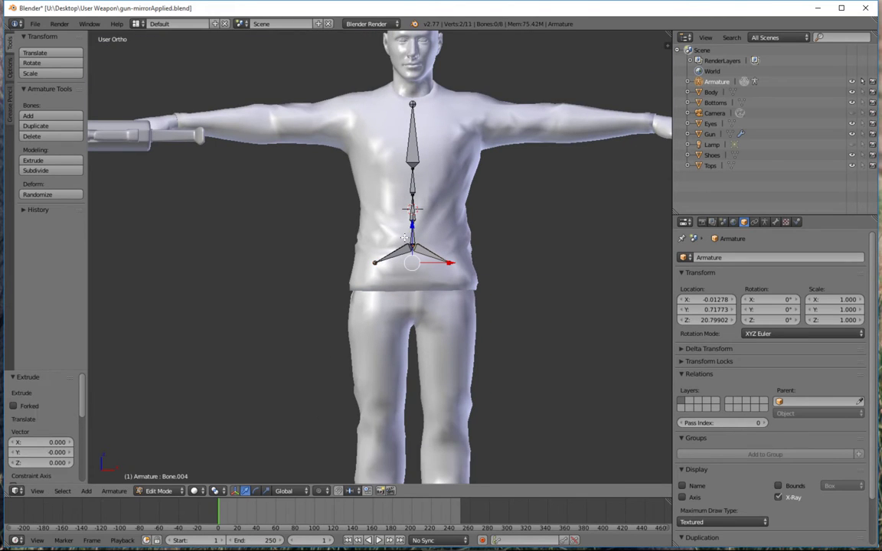
{"action": "key", "text": "g"}
{"action": "key", "text": "z"}
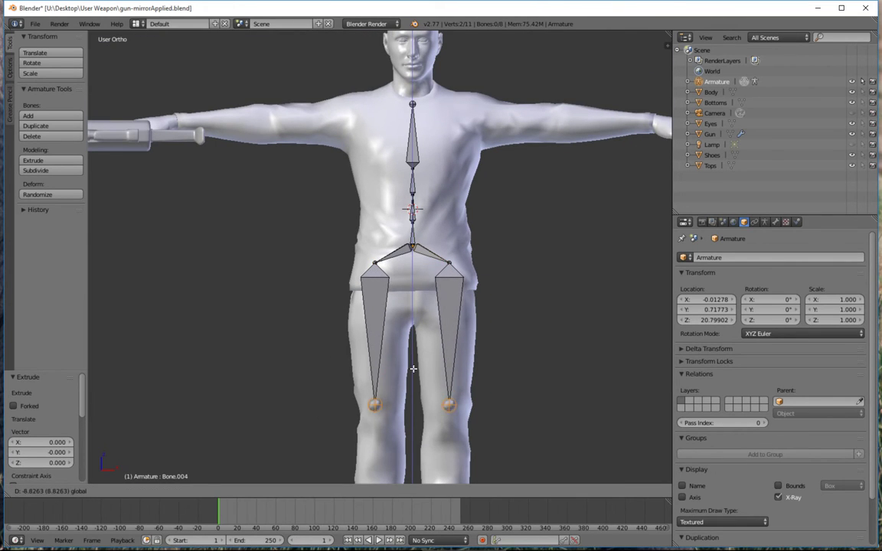
{"action": "left_click", "coordinate": [414, 378]}
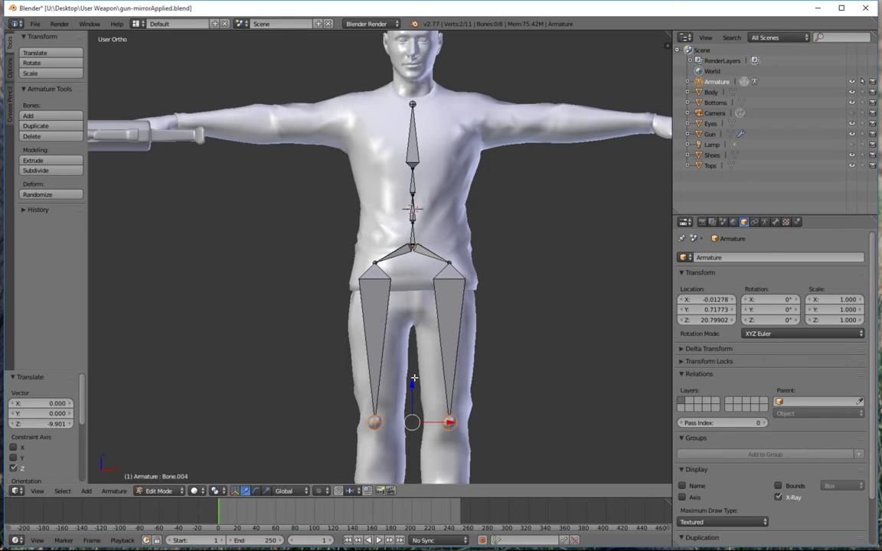
{"action": "key", "text": "KP_3"}
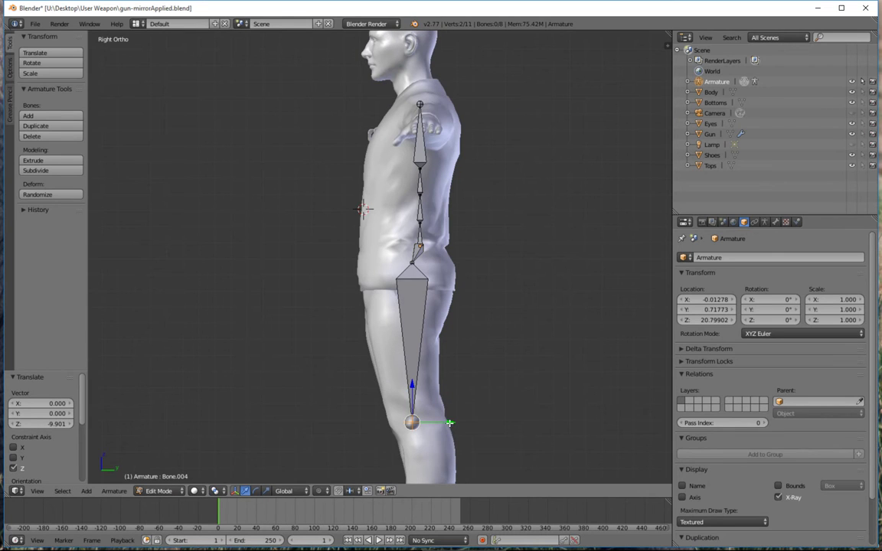
{"action": "left_click_drag", "start_coordinate": [450, 423], "coordinate": [452, 420]}
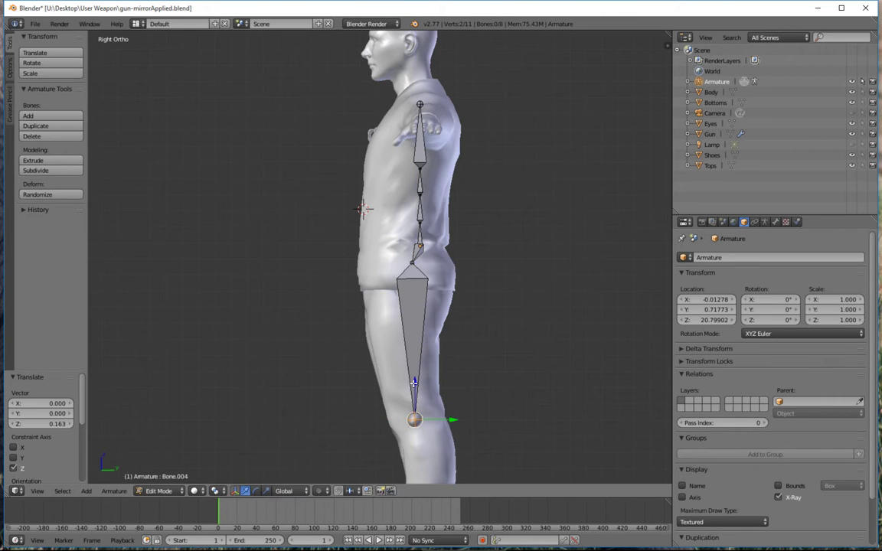
Extrude shin bones from both knee joints about 8.110 units down along Z to the ankles
{"action": "key", "text": "KP_4"}
{"action": "key", "text": "KP_4"}
{"action": "key", "text": "KP_4"}
{"action": "key", "text": "KP_4"}
{"action": "key", "text": "KP_4"}
{"action": "key", "text": "KP_4"}
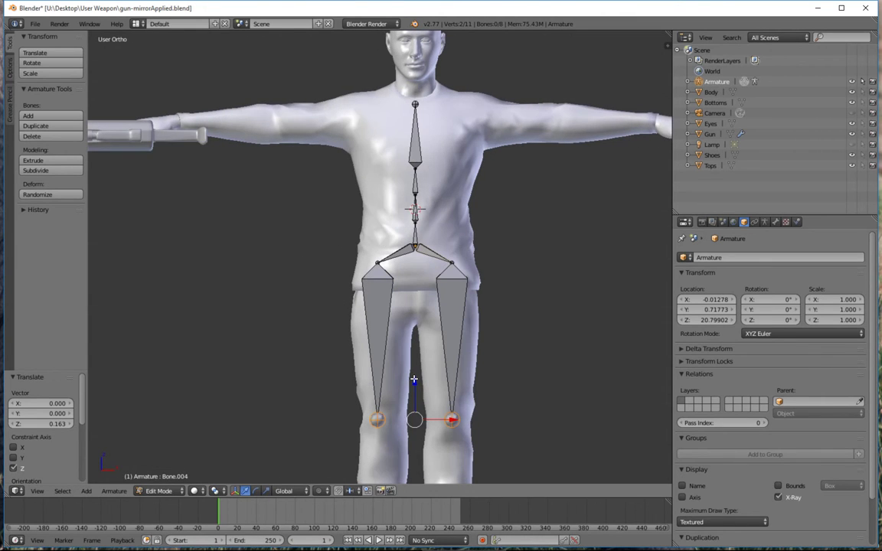
{"action": "middle_click_drag", "start_coordinate": [414, 379], "coordinate": [386, 245], "text": "shift"}
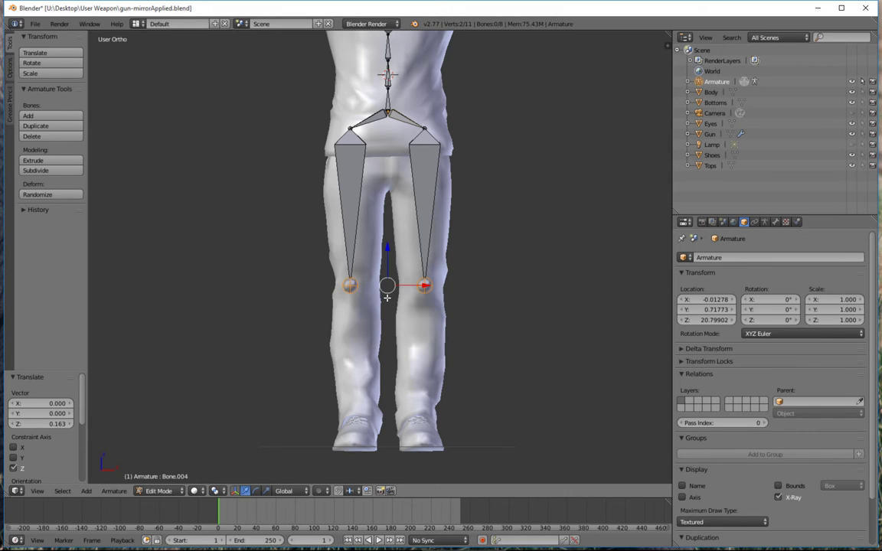
{"action": "key", "text": "e"}
{"action": "key", "text": "z"}
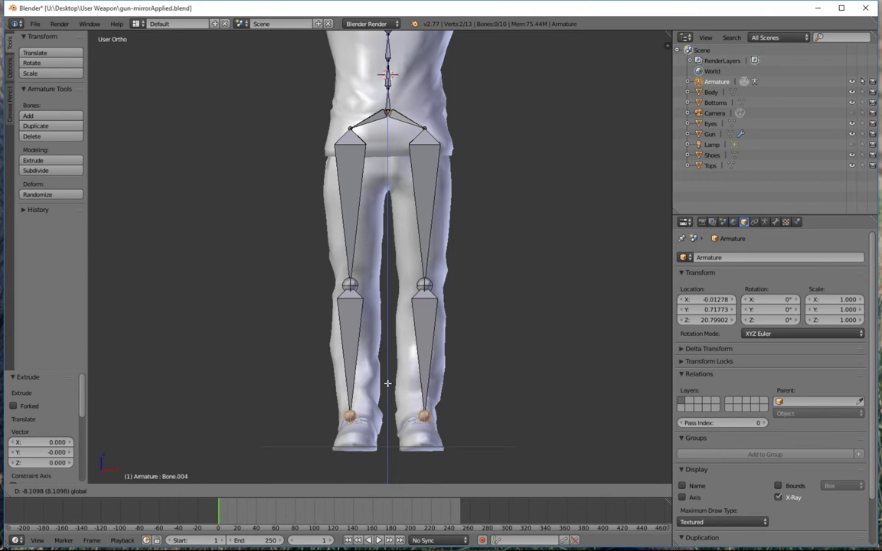
{"action": "left_click", "coordinate": [388, 383]}
Move both ankle joints about 1.010 units back along Y, raise them slightly and shift them about 0.261 units forward
{"action": "key", "text": "KP_3"}
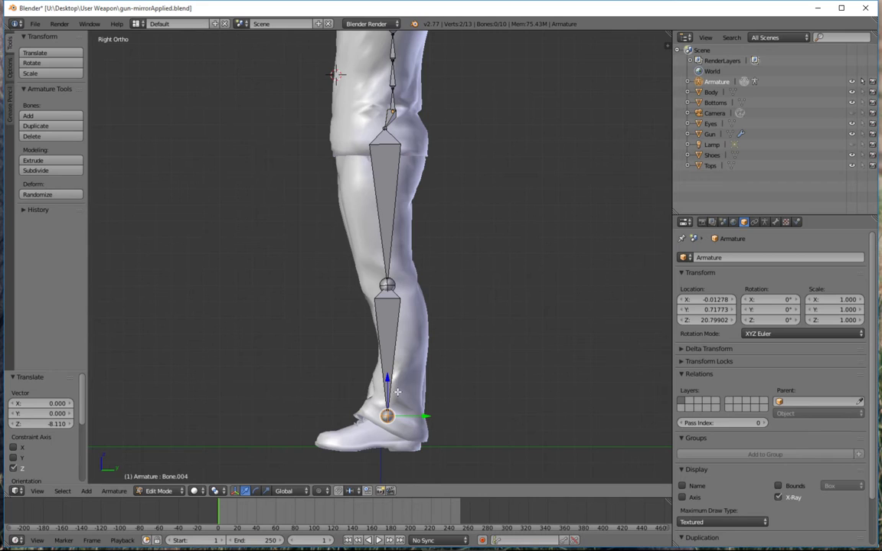
{"action": "key", "text": "g"}
{"action": "key", "text": "y"}
{"action": "key", "text": "z"}
{"action": "left_click", "coordinate": [421, 395]}
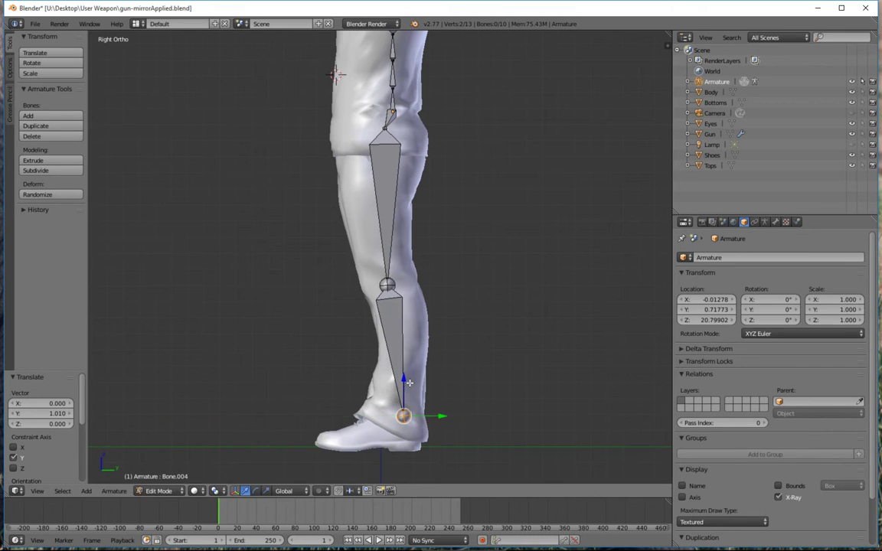
{"action": "left_click_drag", "start_coordinate": [438, 410], "coordinate": [434, 409]}
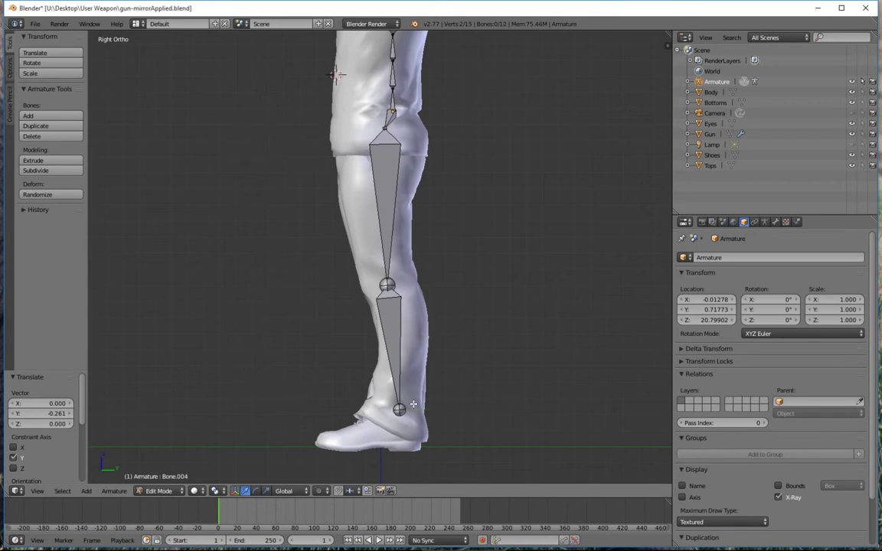
Extrude foot bones from both ankles about 3.029 units forward along Y, lower their tips about 1.856 units and nudge them 0.130 units forward
{"action": "key", "text": "e"}
{"action": "key", "text": "Escape"}
{"action": "key", "text": "g"}
{"action": "key", "text": "y"}
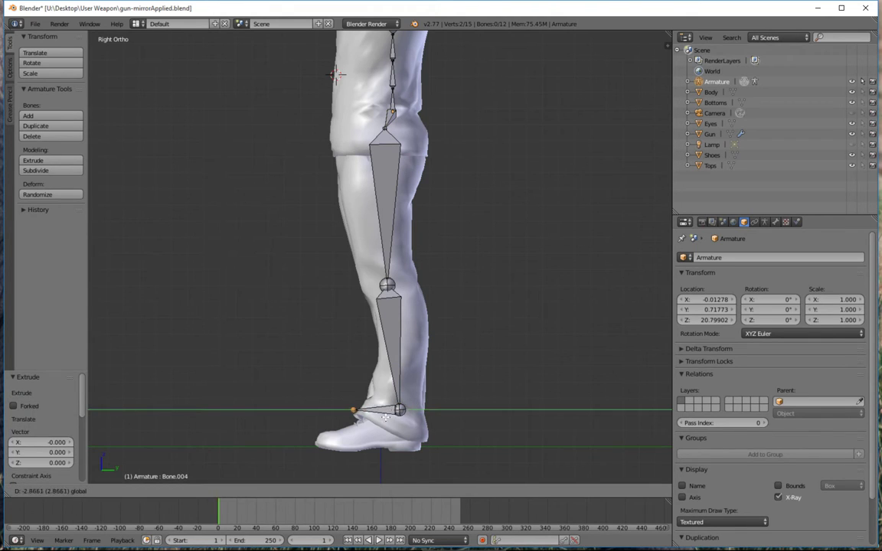
{"action": "left_click", "coordinate": [349, 373]}
{"action": "key", "text": "g"}
{"action": "key", "text": "z"}
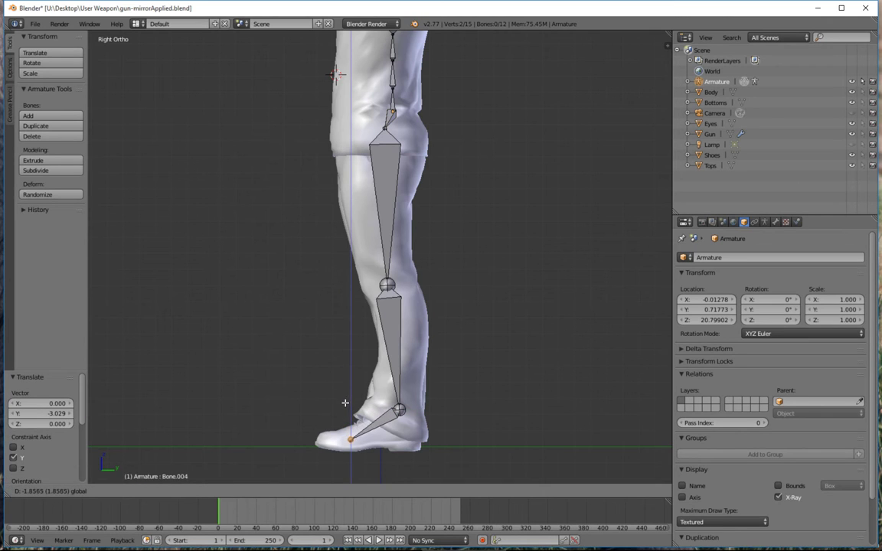
{"action": "left_click", "coordinate": [345, 404]}
{"action": "key", "text": "g"}
{"action": "key", "text": "y"}
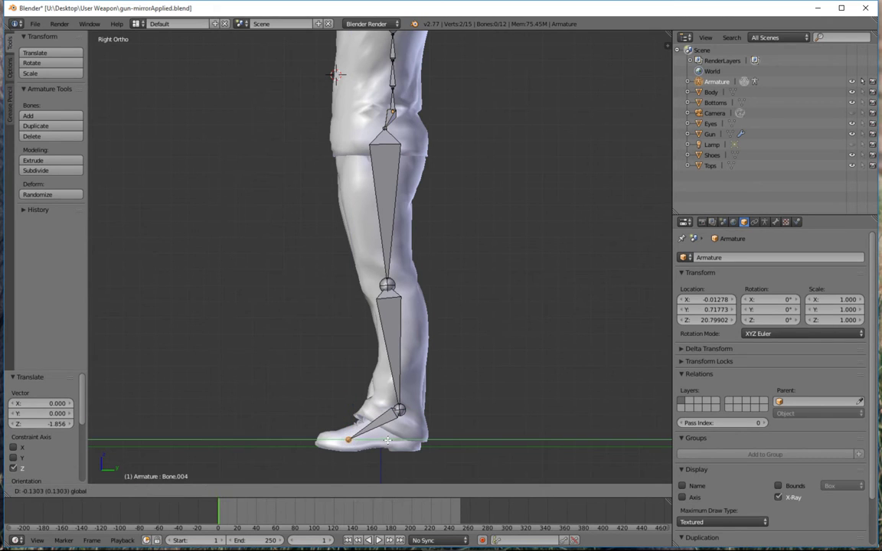
{"action": "left_click", "coordinate": [348, 396]}
Extrude toe bones from both foot tips about 1.889 units forward along Y to the ends of the shoes
{"action": "key", "text": "e"}
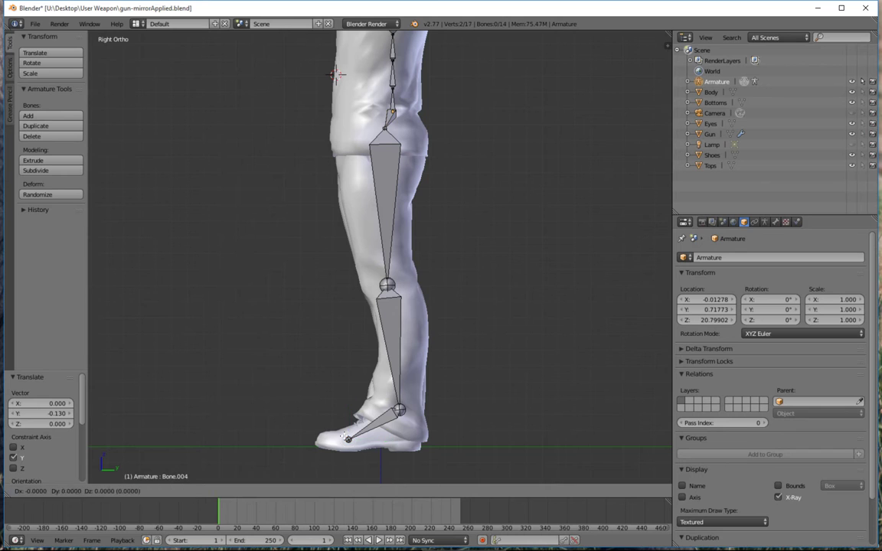
{"action": "left_click", "coordinate": [346, 436]}
{"action": "left_click_drag", "start_coordinate": [384, 440], "coordinate": [355, 439]}
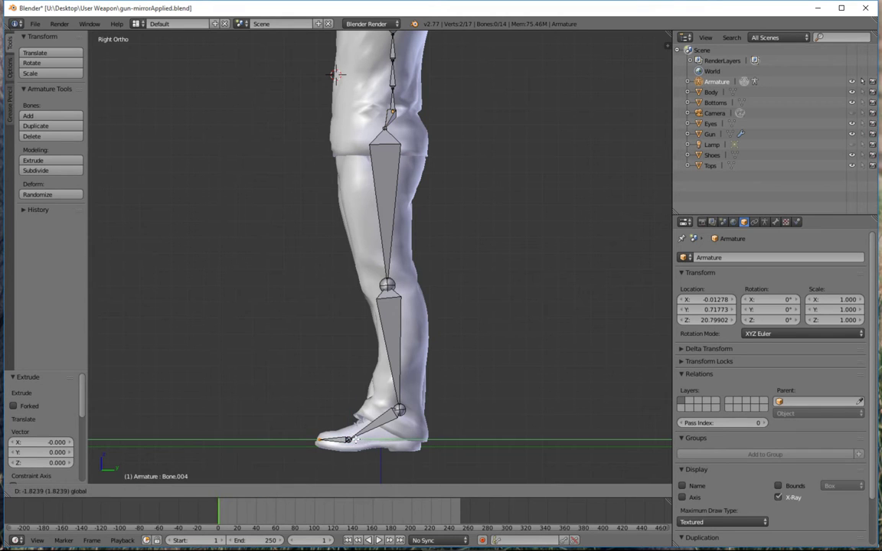
{"action": "left_click", "coordinate": [353, 439]}
Move each ankle joint inward along X to centre it in the leg, the gun-side one by about 0.358 and a further 0.195 units
{"action": "middle_click_drag", "start_coordinate": [337, 338], "coordinate": [492, 420]}
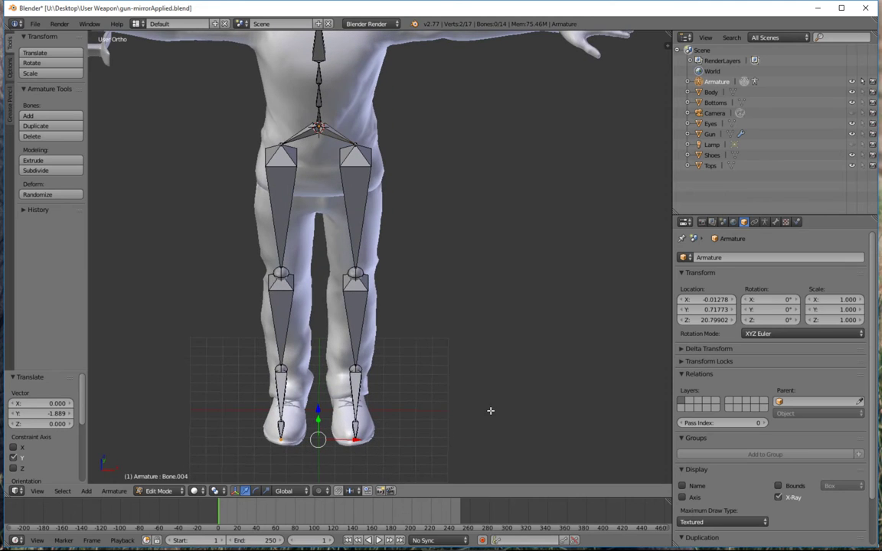
{"action": "right_click", "coordinate": [352, 369]}
{"action": "left_click_drag", "start_coordinate": [380, 369], "coordinate": [374, 370]}
{"action": "right_click", "coordinate": [281, 370]}
{"action": "left_click_drag", "start_coordinate": [303, 370], "coordinate": [308, 374]}
{"action": "key", "text": "KP_3"}
{"action": "key", "text": "KP_4"}
{"action": "key", "text": "KP_4"}
{"action": "key", "text": "KP_4"}
{"action": "key", "text": "KP_4"}
{"action": "key", "text": "KP_4"}
{"action": "key", "text": "KP_4"}
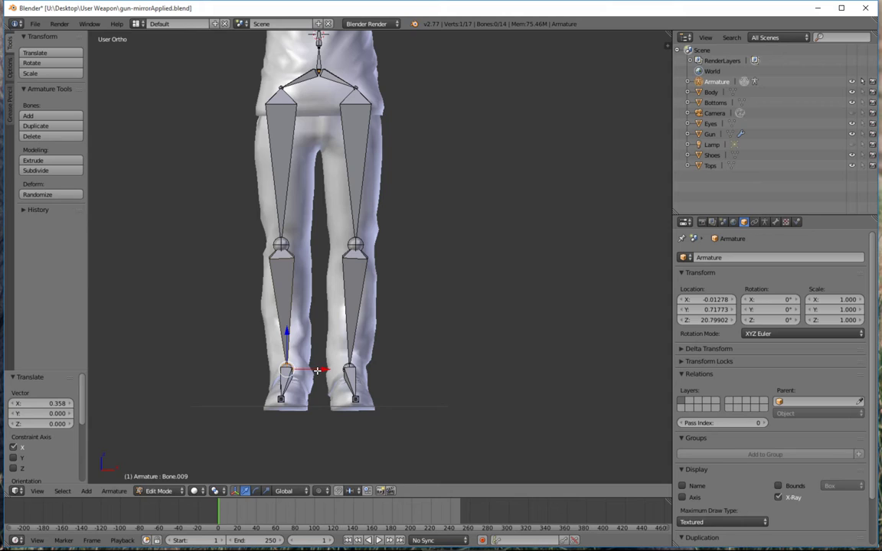
{"action": "left_click_drag", "start_coordinate": [315, 369], "coordinate": [320, 368]}
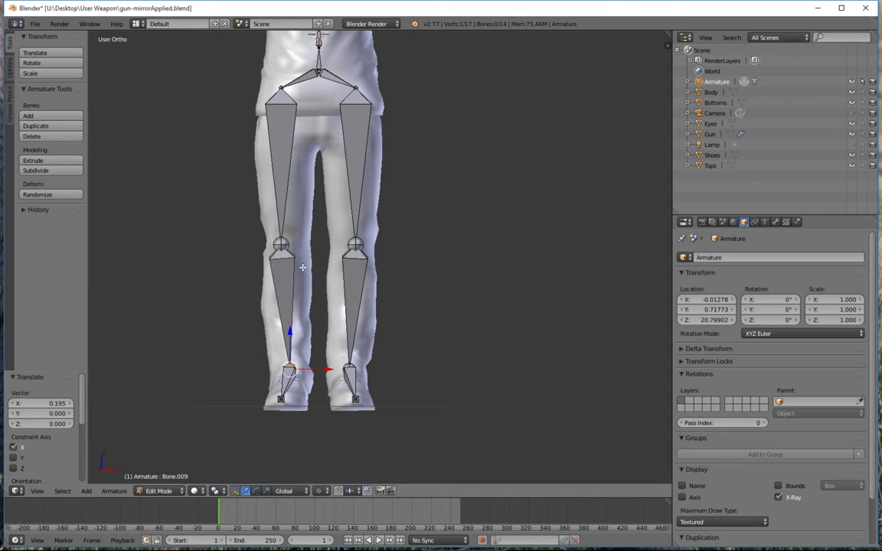
Move both knee joints inward along X, the one opposite the gun by about 0.261 units
{"action": "right_click", "coordinate": [281, 245]}
{"action": "left_click_drag", "start_coordinate": [319, 245], "coordinate": [323, 245]}
{"action": "right_click", "coordinate": [355, 244]}
{"action": "left_click_drag", "start_coordinate": [397, 247], "coordinate": [390, 244]}
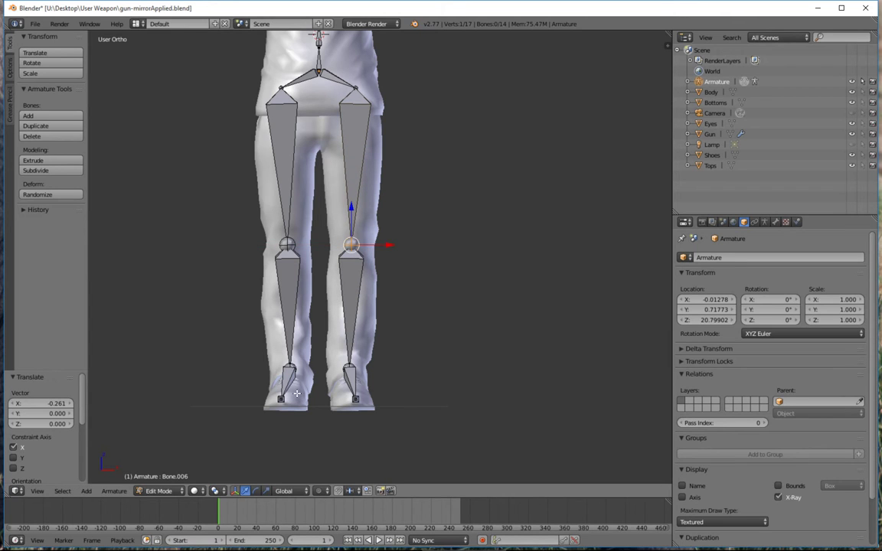
Move the joints between foot and toe bones inward along X, the one opposite the gun by about 0.164 units
{"action": "middle_click_drag", "start_coordinate": [296, 396], "coordinate": [280, 438]}
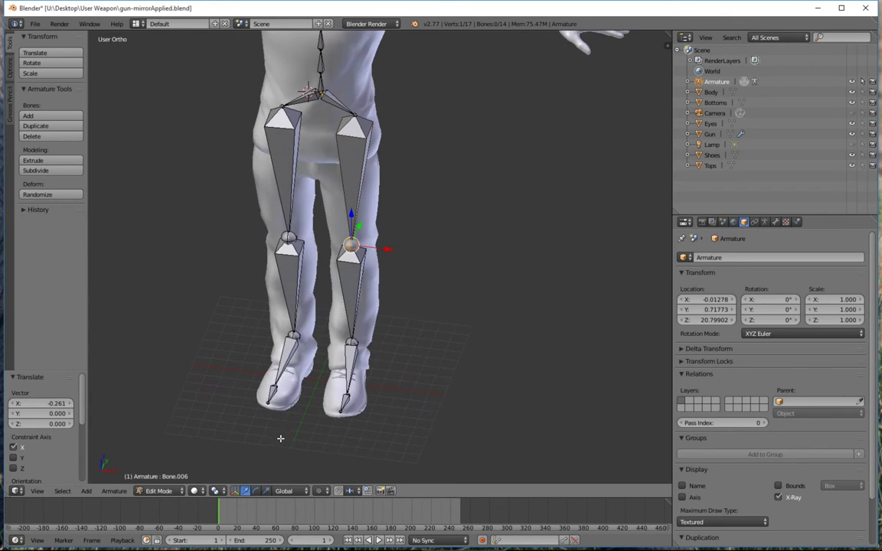
{"action": "right_click", "coordinate": [274, 388]}
{"action": "left_click_drag", "start_coordinate": [301, 392], "coordinate": [304, 392]}
{"action": "right_click", "coordinate": [354, 399]}
{"action": "left_click_drag", "start_coordinate": [361, 397], "coordinate": [359, 398]}
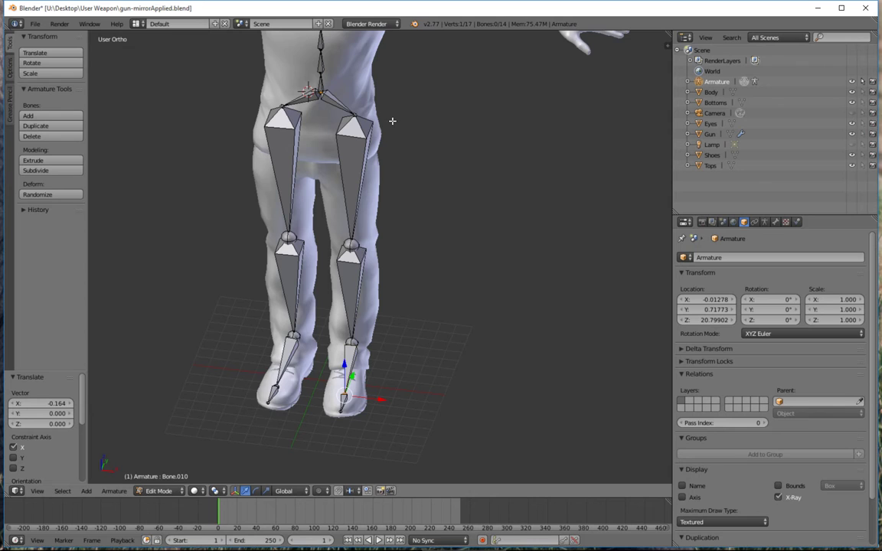
Extrude a shoulder bone from the top spine joint about 3.78 units along positive X
{"action": "middle_click_drag", "start_coordinate": [393, 100], "coordinate": [417, 303], "text": "shift"}
{"action": "middle_click_drag", "start_coordinate": [418, 304], "coordinate": [378, 132]}
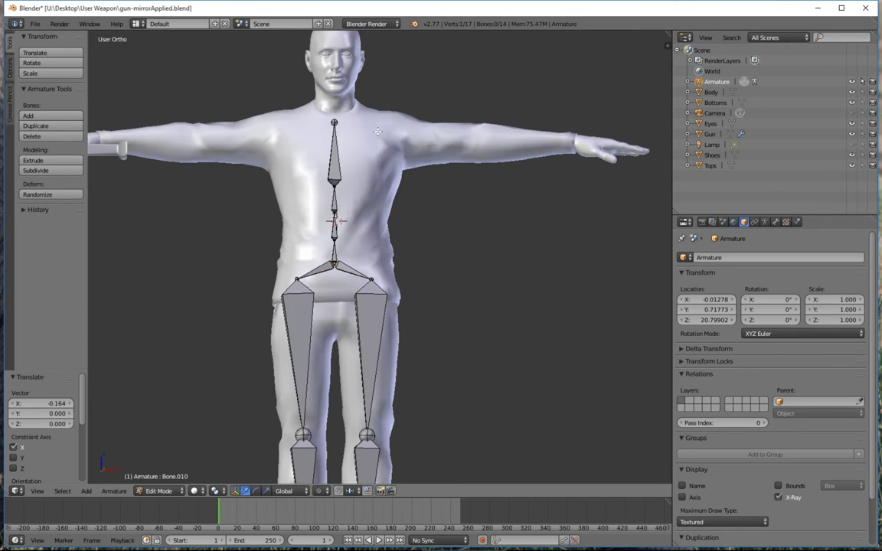
{"action": "right_click", "coordinate": [334, 122]}
{"action": "key", "text": "e"}
{"action": "left_click", "coordinate": [349, 123]}
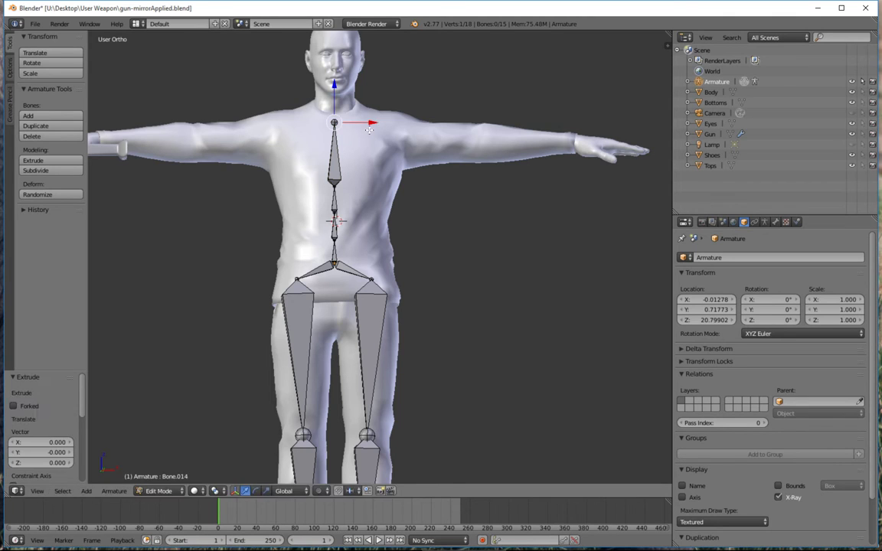
{"action": "left_click_drag", "start_coordinate": [374, 122], "coordinate": [389, 123]}
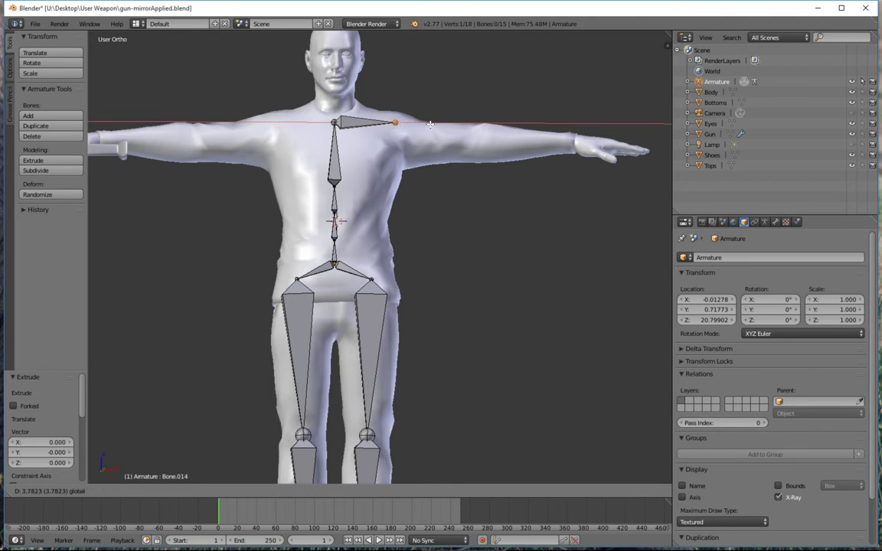
{"action": "left_click", "coordinate": [393, 122]}
Extrude a matching shoulder bone from the top spine joint about 3.520 units along negative X and nudge its tip 0.098 units outward
{"action": "right_click", "coordinate": [335, 122]}
{"action": "key", "text": "e"}
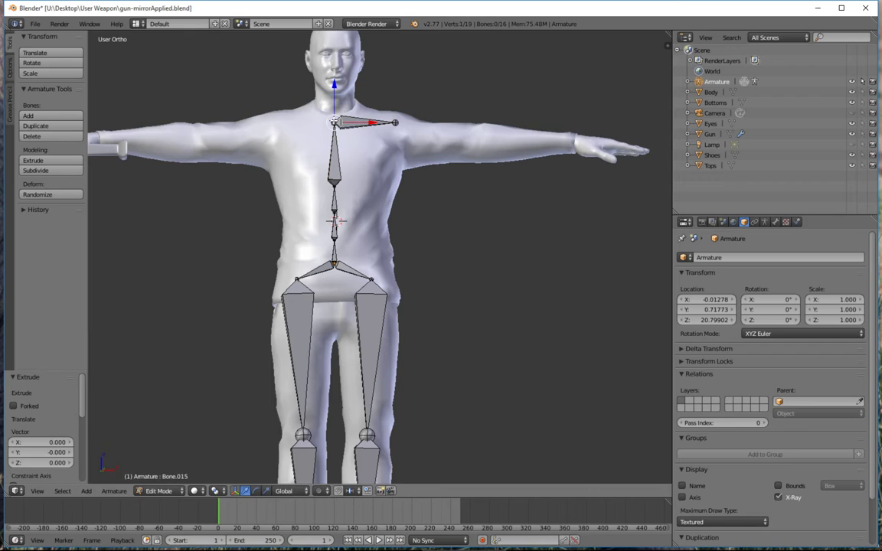
{"action": "key", "text": "x"}
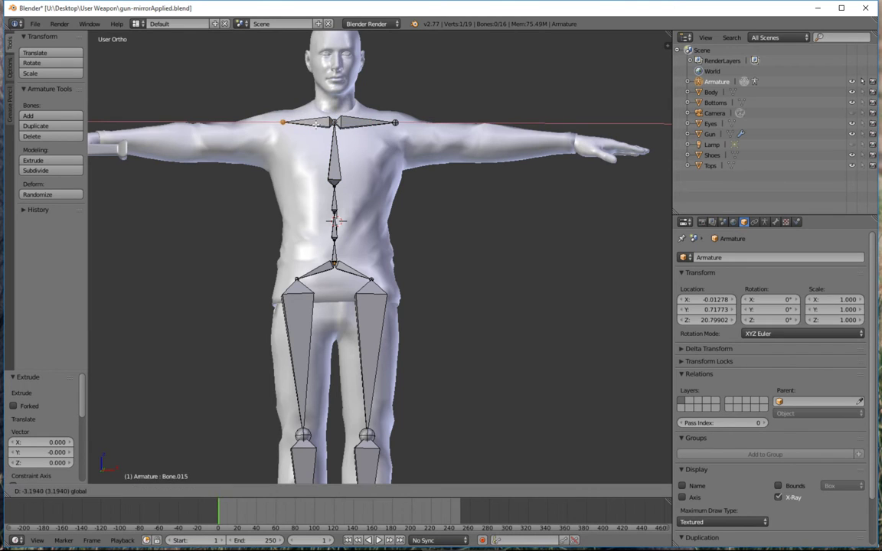
{"action": "left_click", "coordinate": [307, 124]}
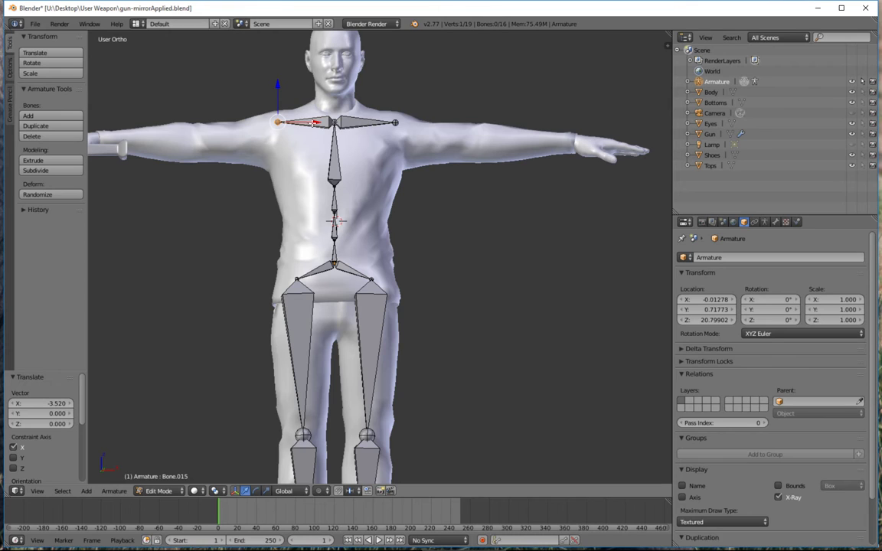
{"action": "right_click", "coordinate": [395, 122]}
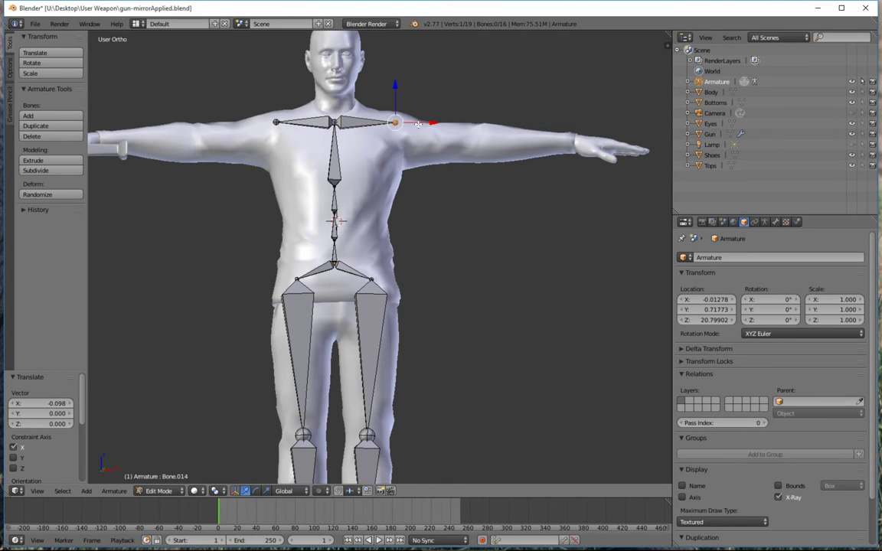
{"action": "left_click_drag", "start_coordinate": [419, 123], "coordinate": [420, 123]}
Extrude upper arm bones from both shoulder tips together and scale their ends outward by about 2.362
{"action": "right_click", "coordinate": [276, 123]}
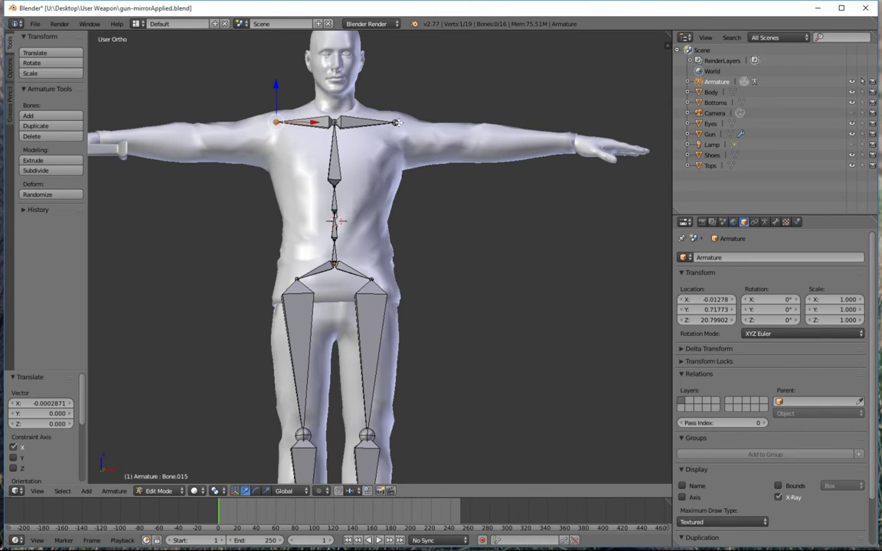
{"action": "right_click", "coordinate": [396, 122], "text": "shift"}
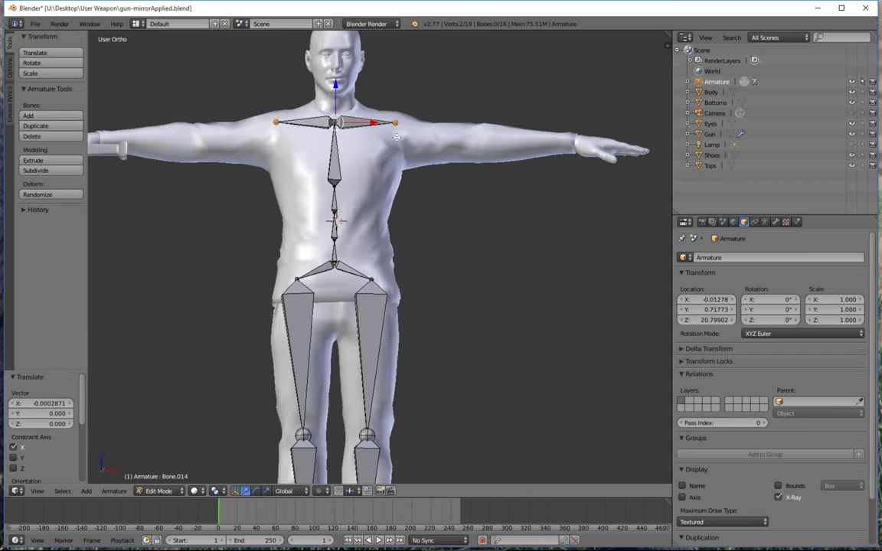
{"action": "key", "text": "e"}
{"action": "left_click", "coordinate": [396, 136]}
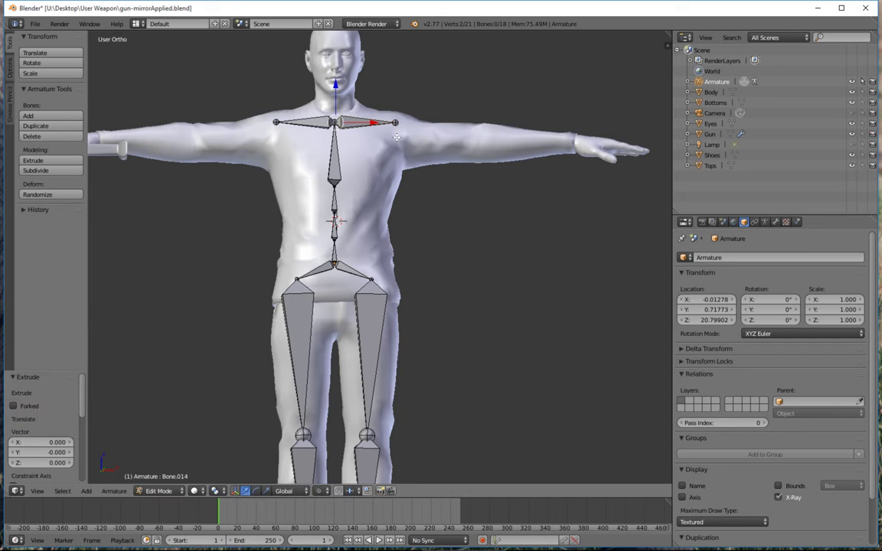
{"action": "key", "text": "s"}
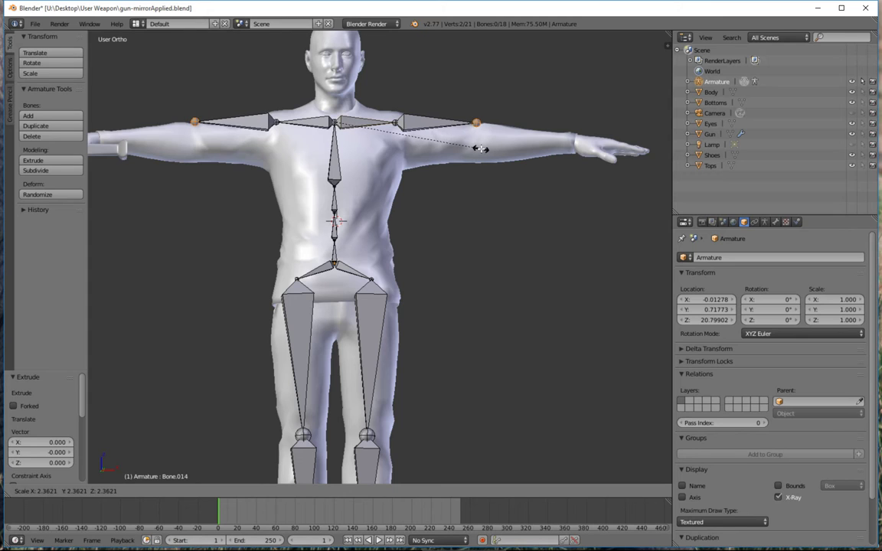
{"action": "left_click", "coordinate": [479, 148]}
Move both elbow joints down about 1.048 units along Z and back about 0.847 units along Y to fit the arms
{"action": "key", "text": "g"}
{"action": "key", "text": "z"}
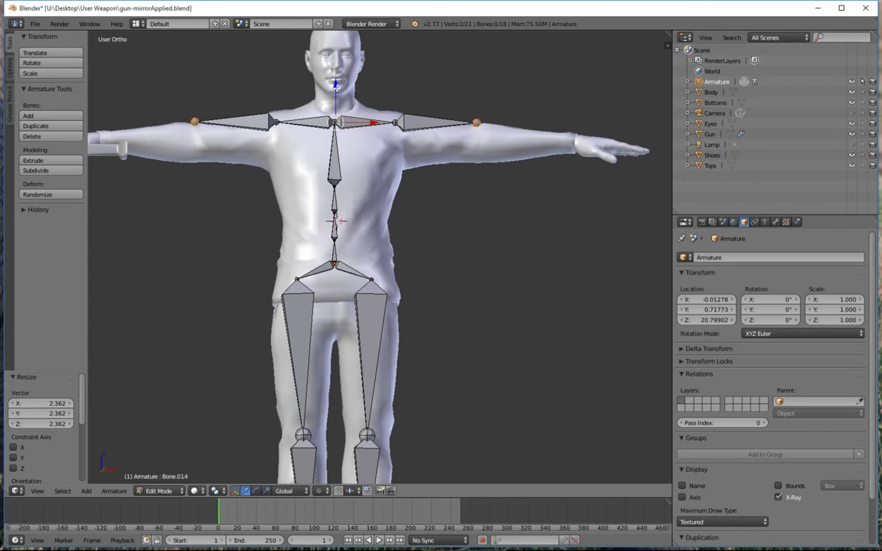
{"action": "left_click", "coordinate": [333, 105]}
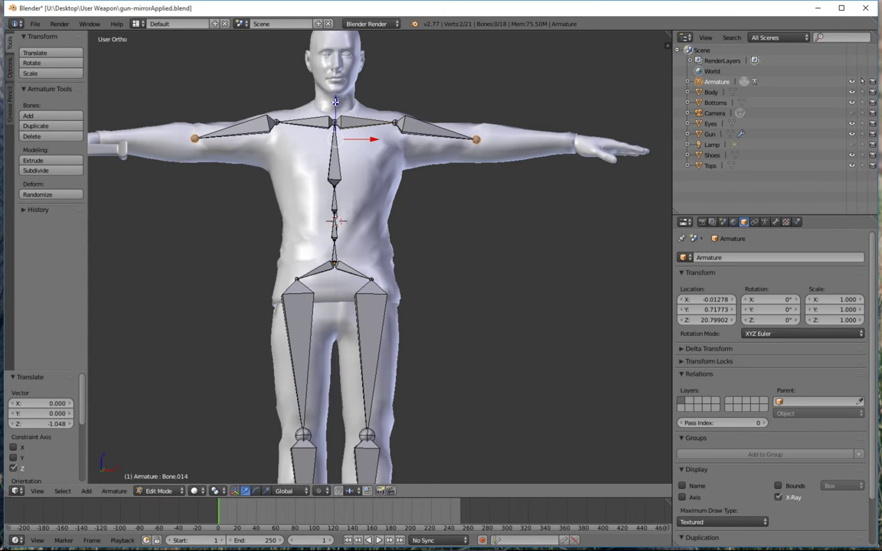
{"action": "key", "text": "KP_7"}
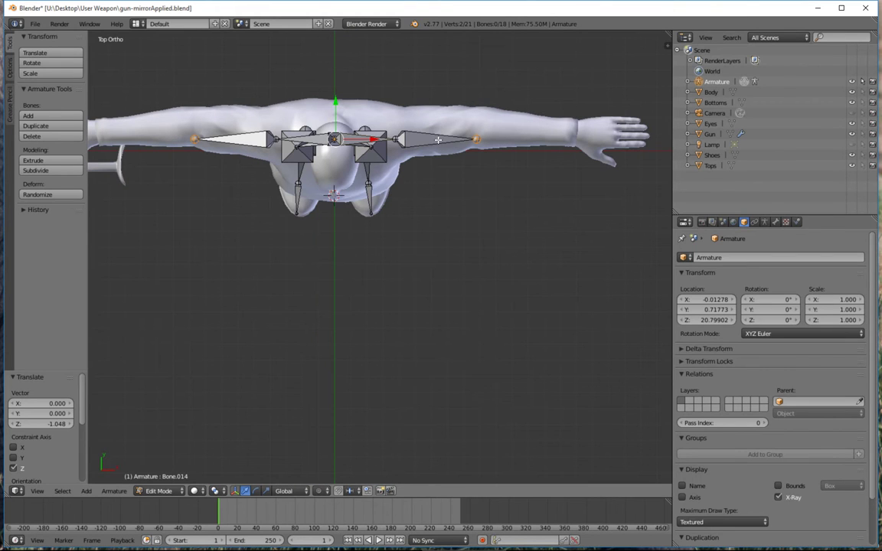
{"action": "key", "text": "g"}
{"action": "key", "text": "y"}
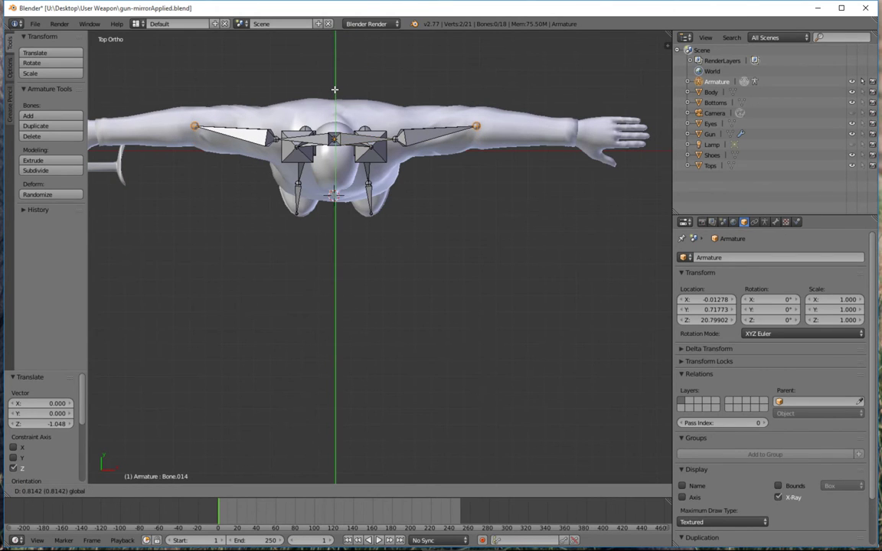
{"action": "left_click", "coordinate": [335, 88]}
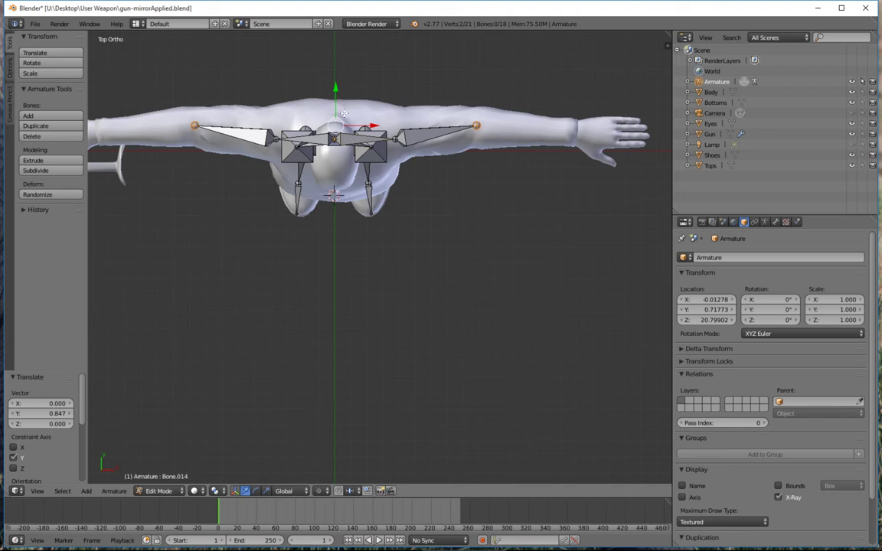
Extrude both forearm bones to the wrists, scaling their ends outward by about 1.700 and moving them about -0.391 units along Y
{"action": "key", "text": "e"}
{"action": "key", "text": "Escape"}
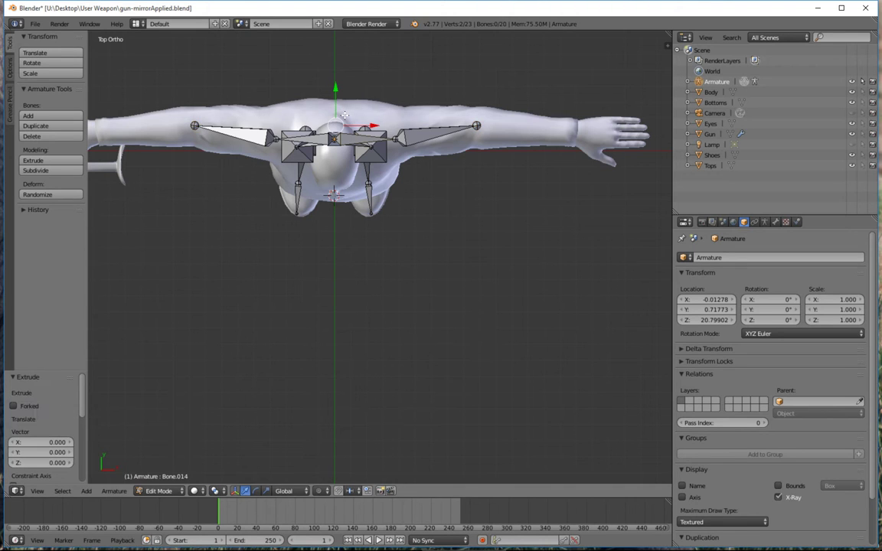
{"action": "key", "text": "s"}
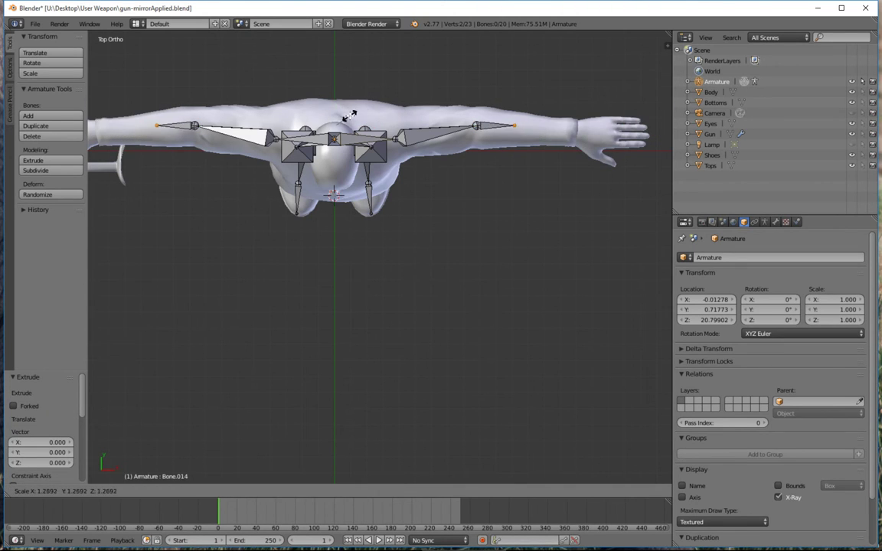
{"action": "left_click", "coordinate": [355, 116]}
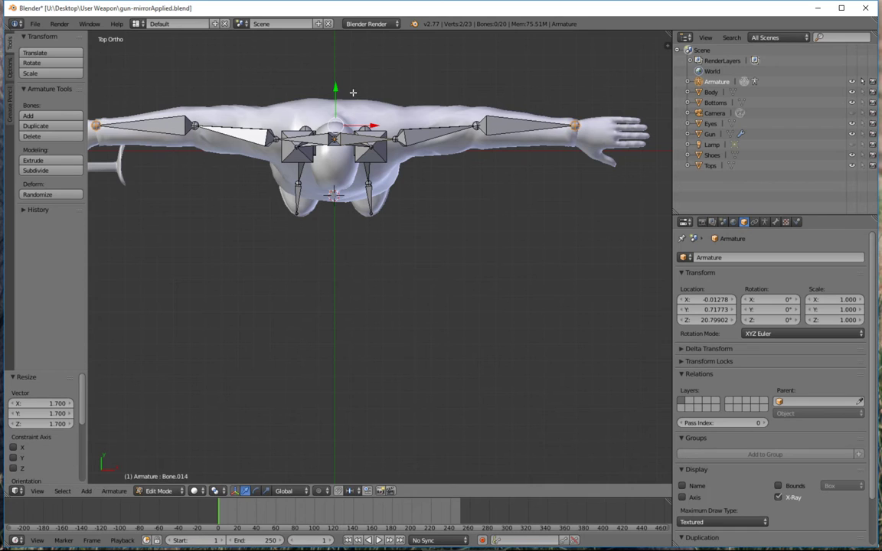
{"action": "key", "text": "g"}
{"action": "key", "text": "y"}
{"action": "left_click", "coordinate": [332, 93]}
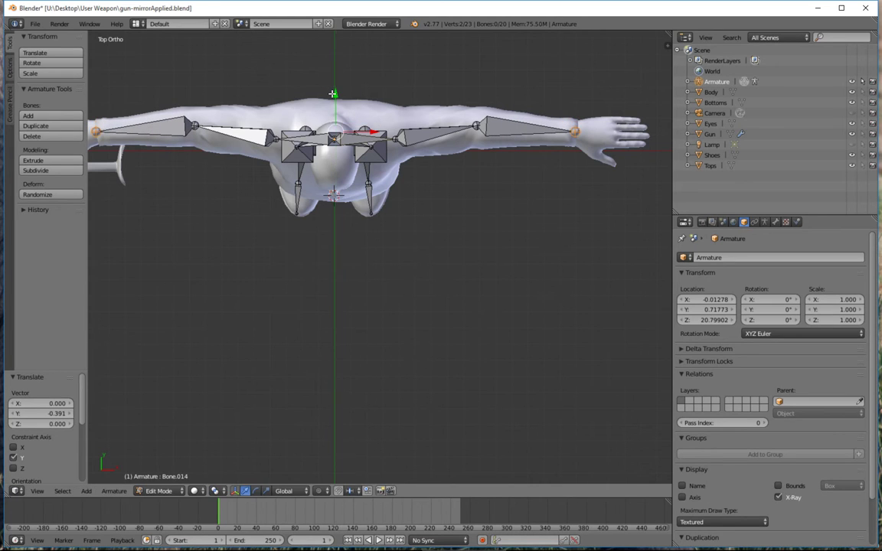
Extrude hand bones from both wrist joints and scale their tips outward by about 1.142
{"action": "middle_click_drag", "start_coordinate": [324, 107], "coordinate": [352, 104], "text": "shift"}
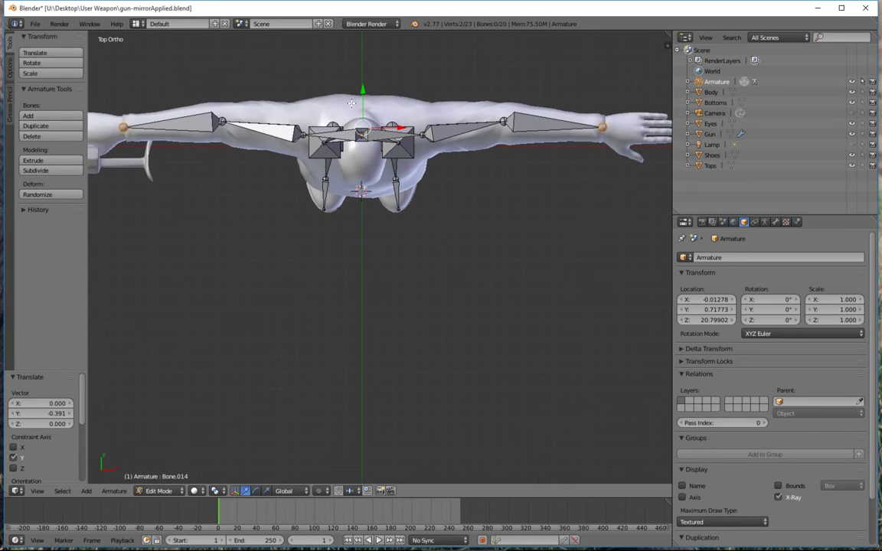
{"action": "key", "text": "e"}
{"action": "left_click", "coordinate": [352, 102]}
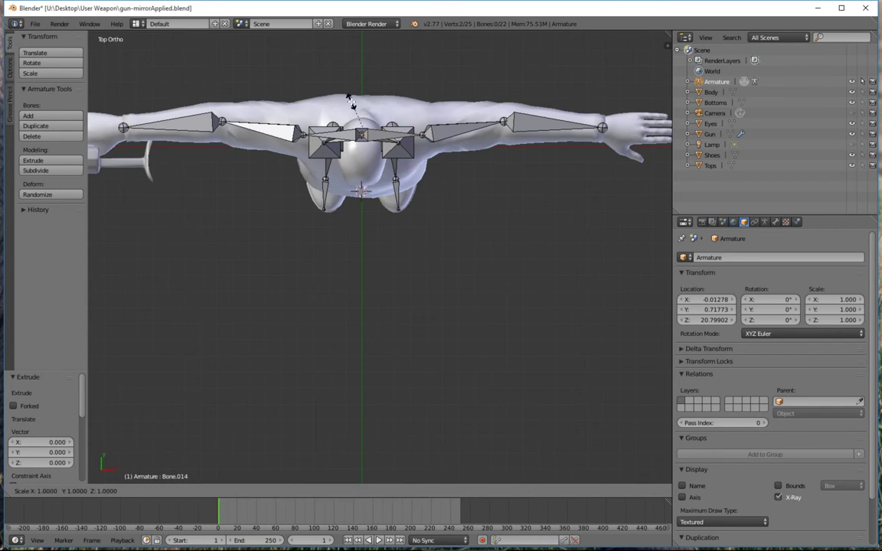
{"action": "key", "text": "s"}
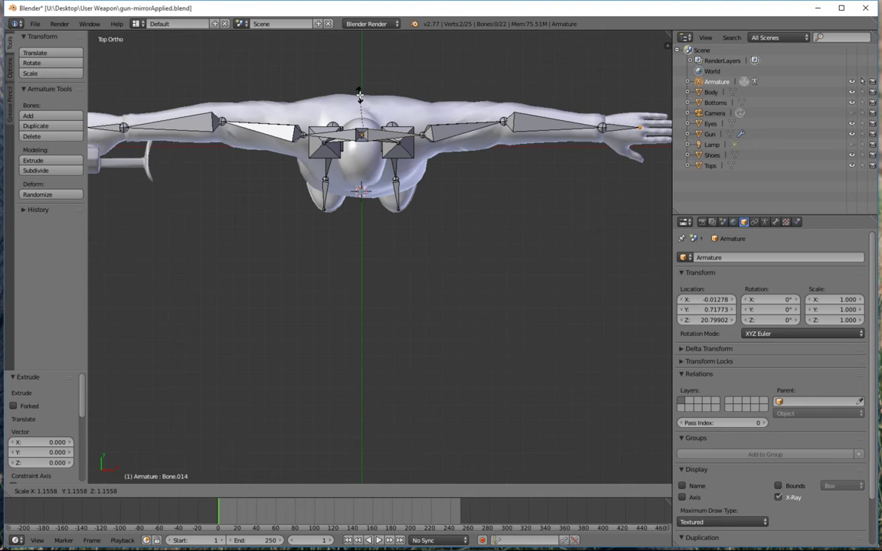
{"action": "left_click", "coordinate": [358, 93]}
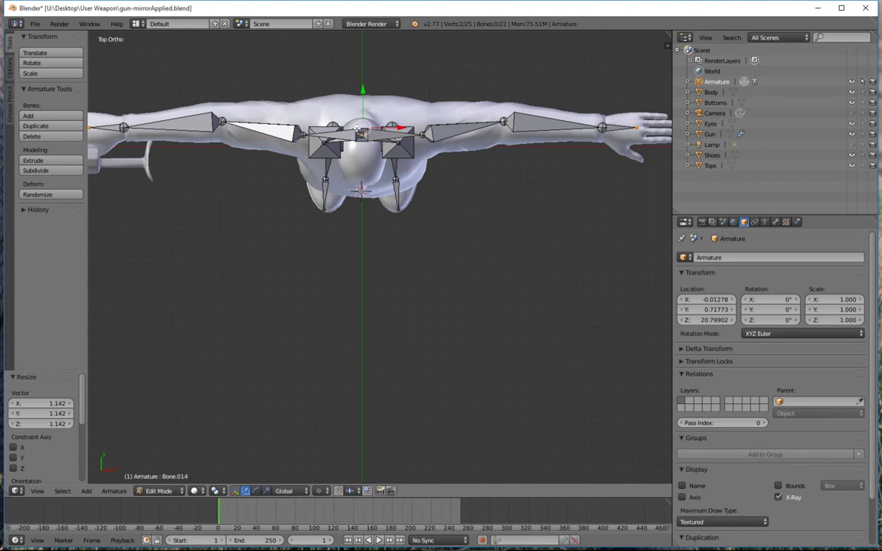
Lower both shoulder joints about 0.228 units along Z
{"action": "middle_click_drag", "start_coordinate": [317, 138], "coordinate": [318, 199]}
{"action": "middle_click_drag", "start_coordinate": [360, 119], "coordinate": [314, 55]}
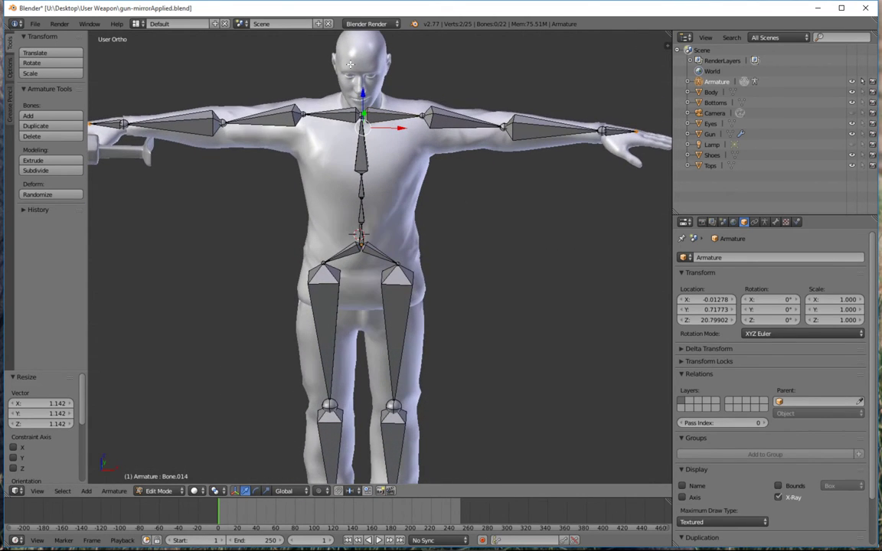
{"action": "key", "text": "KP_3"}
{"action": "key", "text": "KP_4"}
{"action": "key", "text": "KP_4"}
{"action": "key", "text": "KP_4"}
{"action": "key", "text": "KP_4"}
{"action": "key", "text": "KP_4"}
{"action": "key", "text": "KP_4"}
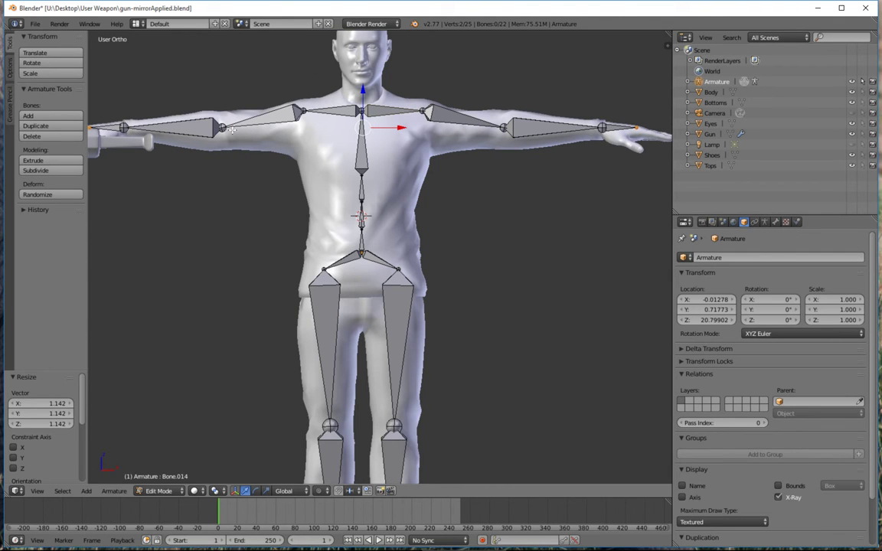
{"action": "right_click", "coordinate": [274, 100]}
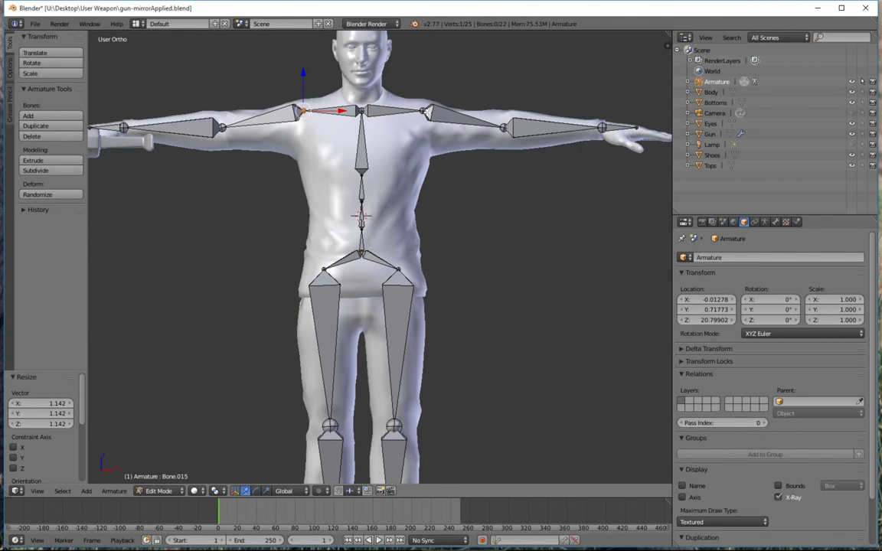
{"action": "right_click", "coordinate": [426, 113], "text": "shift"}
{"action": "left_click_drag", "start_coordinate": [364, 75], "coordinate": [364, 79]}
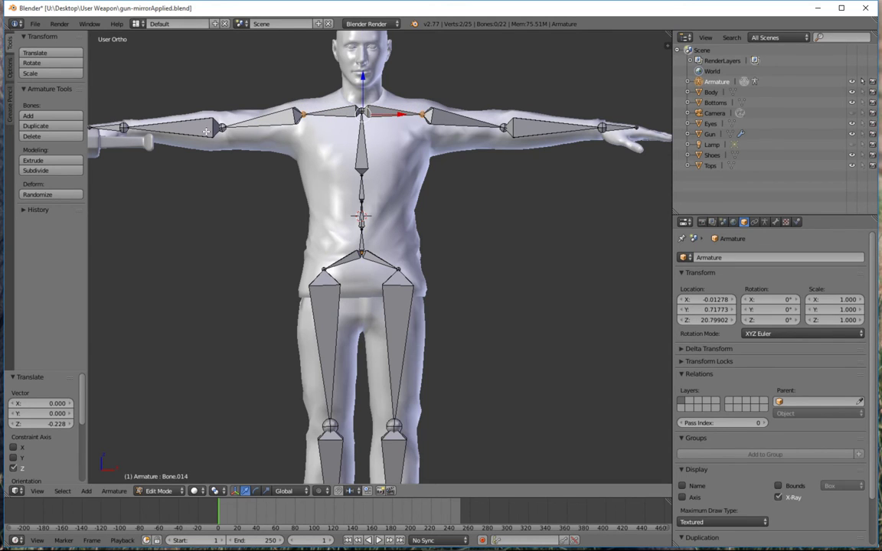
Lower both wrist joints about 0.195 units and both hand bone tips about 0.293 units along Z
{"action": "right_click", "coordinate": [121, 129]}
{"action": "right_click", "coordinate": [600, 125], "text": "shift"}
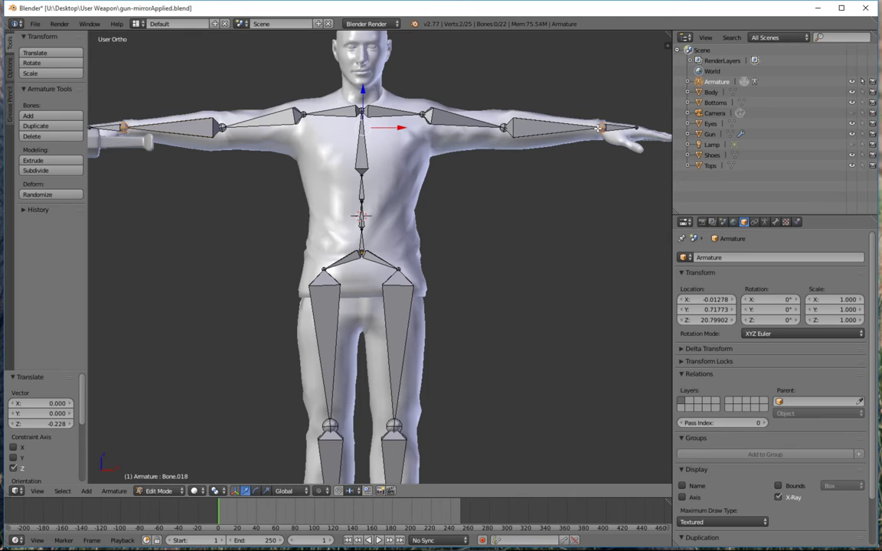
{"action": "left_click_drag", "start_coordinate": [364, 90], "coordinate": [363, 101]}
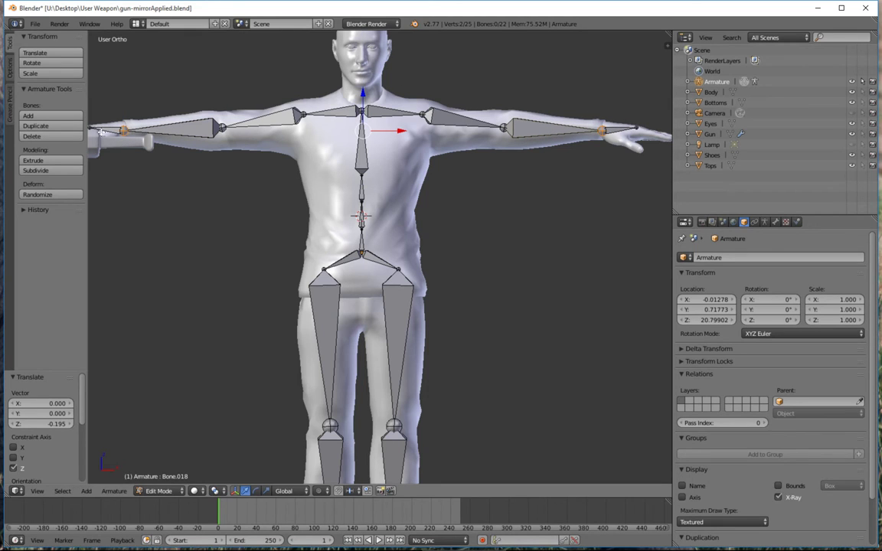
{"action": "right_click", "coordinate": [93, 129]}
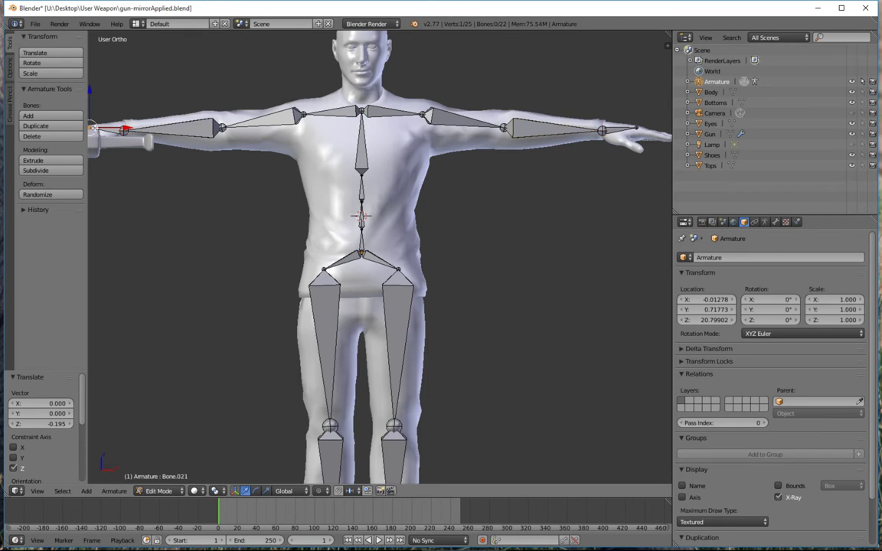
{"action": "right_click", "coordinate": [634, 126], "text": "shift"}
{"action": "left_click_drag", "start_coordinate": [364, 90], "coordinate": [362, 95]}
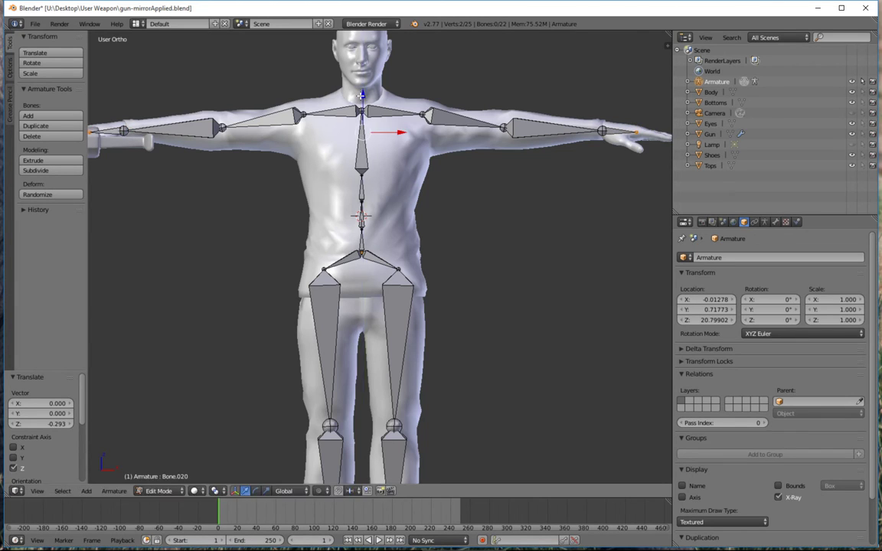
Extrude a bone upward from the top spine joint about 1.374 units, then shift its tip 0.484 along Y and -0.314 along Z
{"action": "middle_click_drag", "start_coordinate": [369, 122], "coordinate": [414, 107]}
{"action": "right_click", "coordinate": [357, 113]}
{"action": "middle_click_drag", "start_coordinate": [357, 113], "coordinate": [456, 104]}
{"action": "key", "text": "KP_3"}
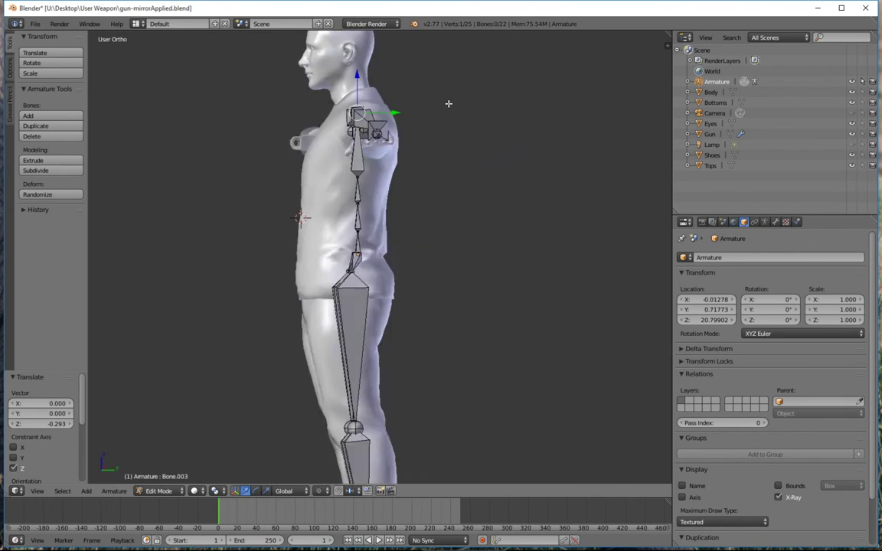
{"action": "scroll", "coordinate": [409, 91], "scroll_direction": "up", "scroll_amount": 4}
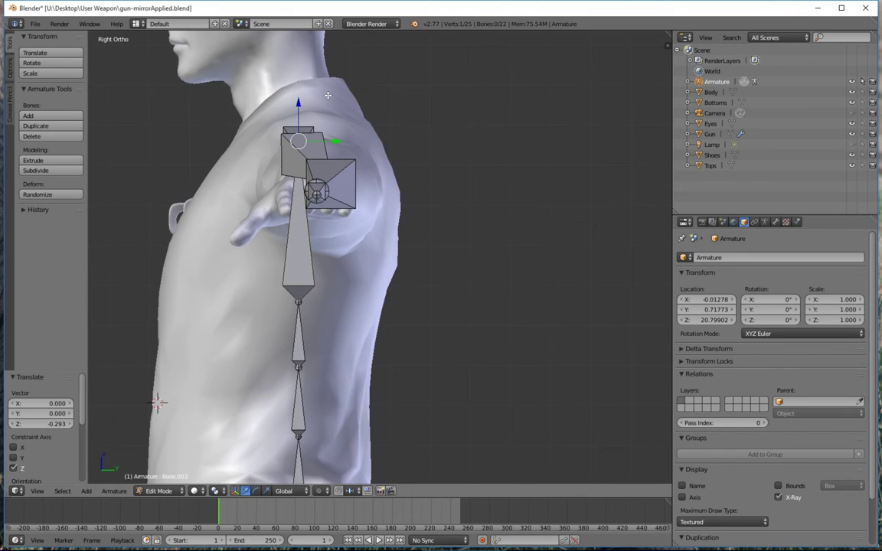
{"action": "key", "text": "e"}
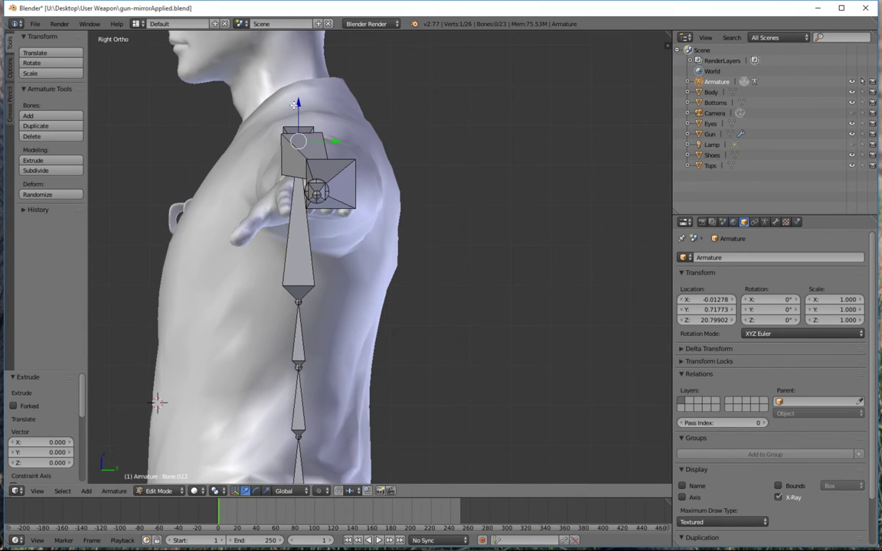
{"action": "right_click", "coordinate": [293, 50]}
{"action": "key", "text": "g"}
{"action": "key", "text": "y"}
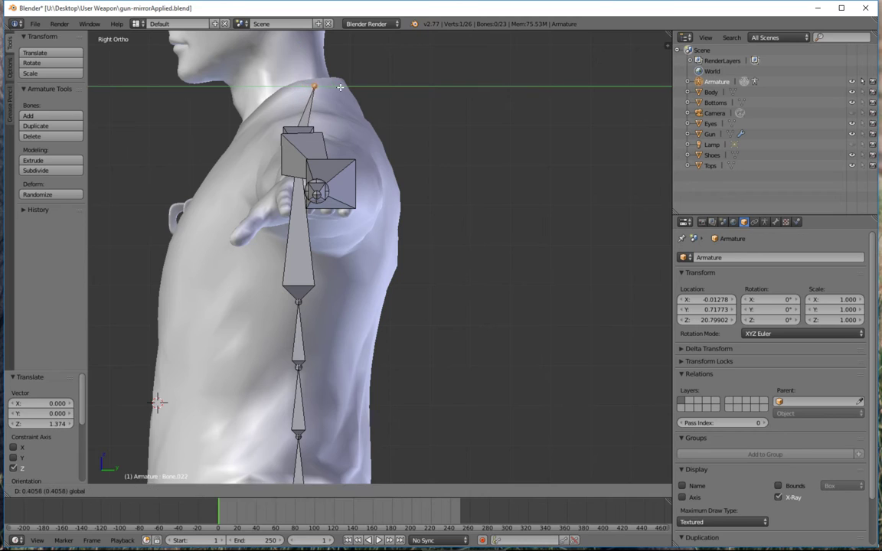
{"action": "left_click", "coordinate": [317, 49]}
{"action": "key", "text": "g"}
{"action": "key", "text": "z"}
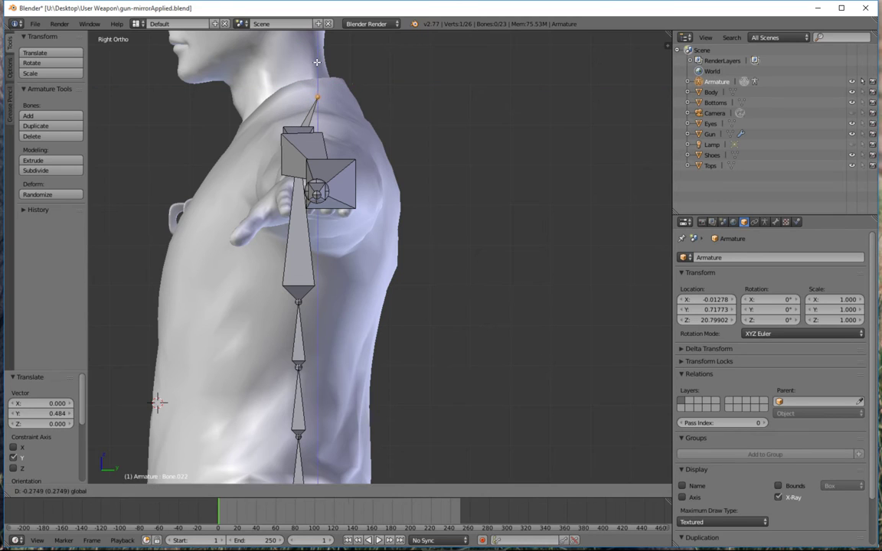
{"action": "left_click", "coordinate": [315, 63]}
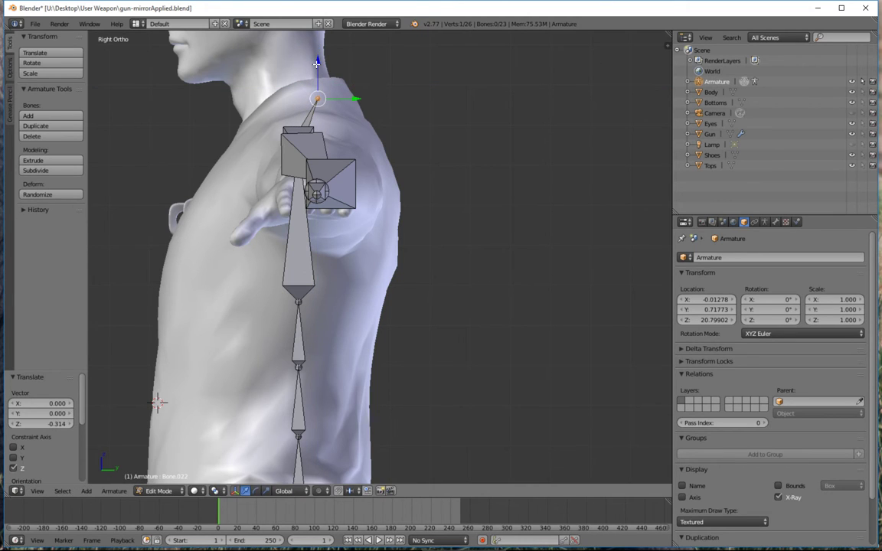
Extrude a neck bone about 0.654 units up along Z, move its tip -0.314 units along Y and raise it slightly
{"action": "middle_click_drag", "start_coordinate": [317, 64], "coordinate": [315, 165], "text": "shift"}
{"action": "key", "text": "e"}
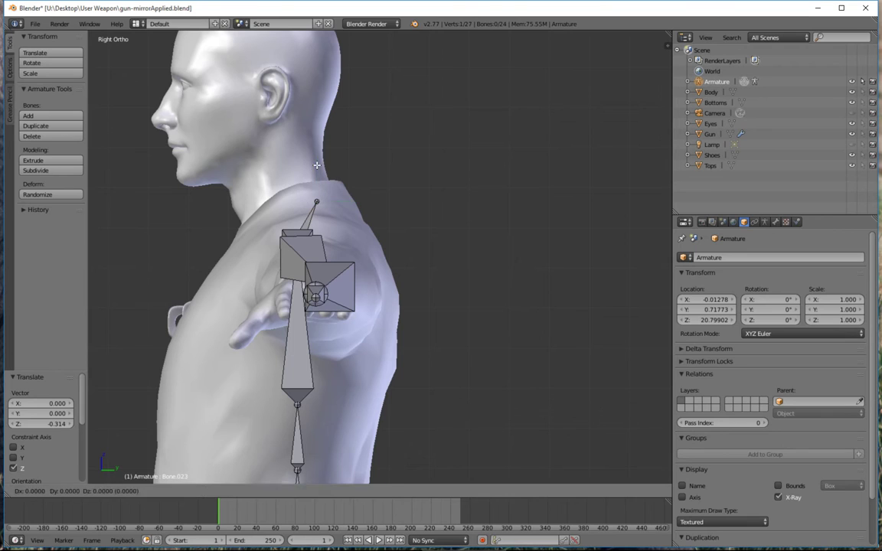
{"action": "key", "text": "z"}
{"action": "left_click", "coordinate": [349, 169]}
{"action": "key", "text": "g"}
{"action": "key", "text": "y"}
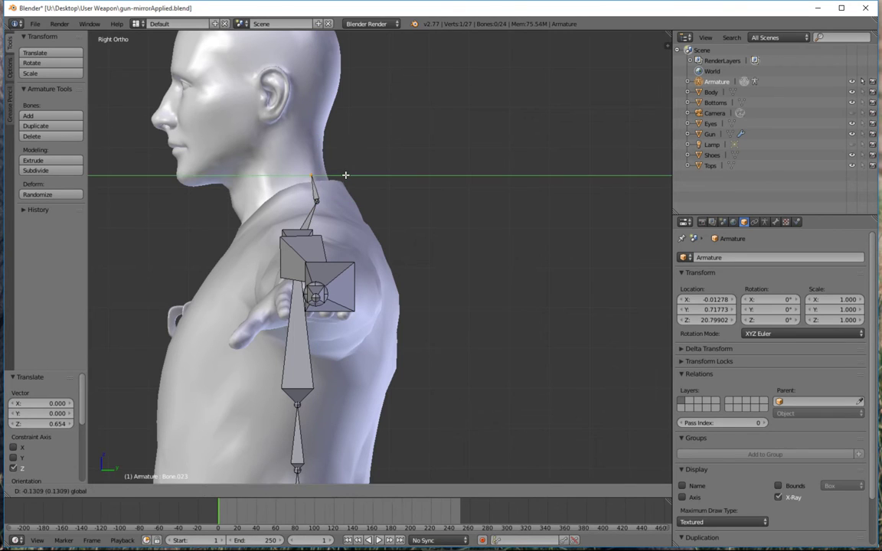
{"action": "left_click", "coordinate": [337, 176]}
{"action": "key", "text": "g"}
{"action": "key", "text": "z"}
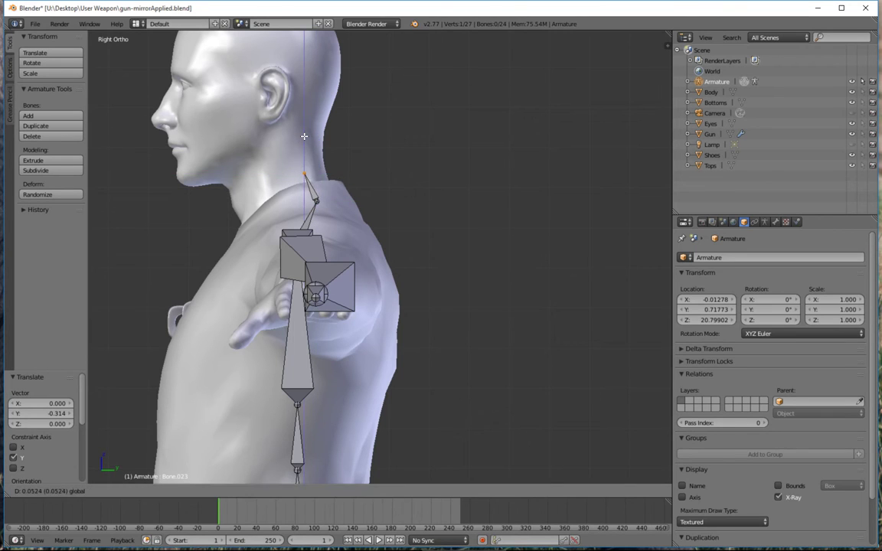
{"action": "left_click", "coordinate": [304, 133]}
Extrude a second neck bone about 0.641 units up along Z and shift its tip -0.170 units along Y
{"action": "key", "text": "e"}
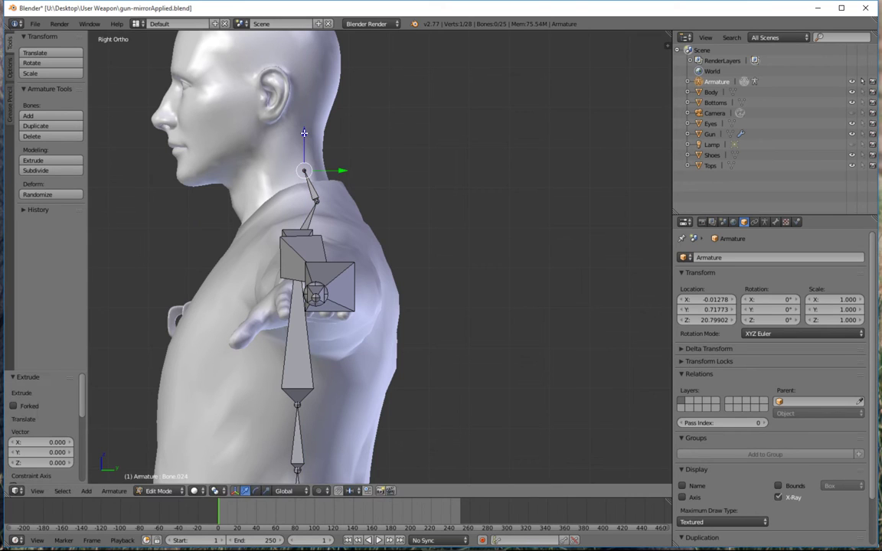
{"action": "key", "text": "z"}
{"action": "left_click", "coordinate": [334, 135]}
{"action": "key", "text": "g"}
{"action": "key", "text": "y"}
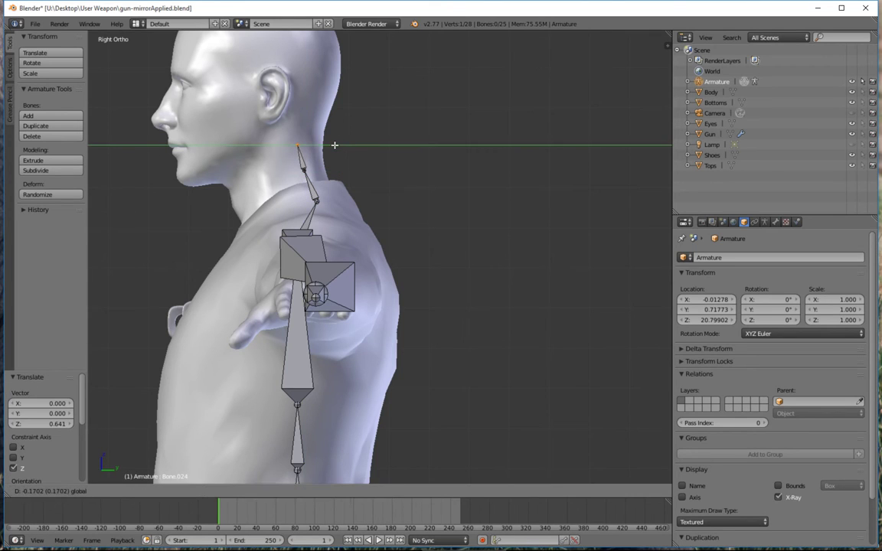
{"action": "left_click", "coordinate": [313, 127]}
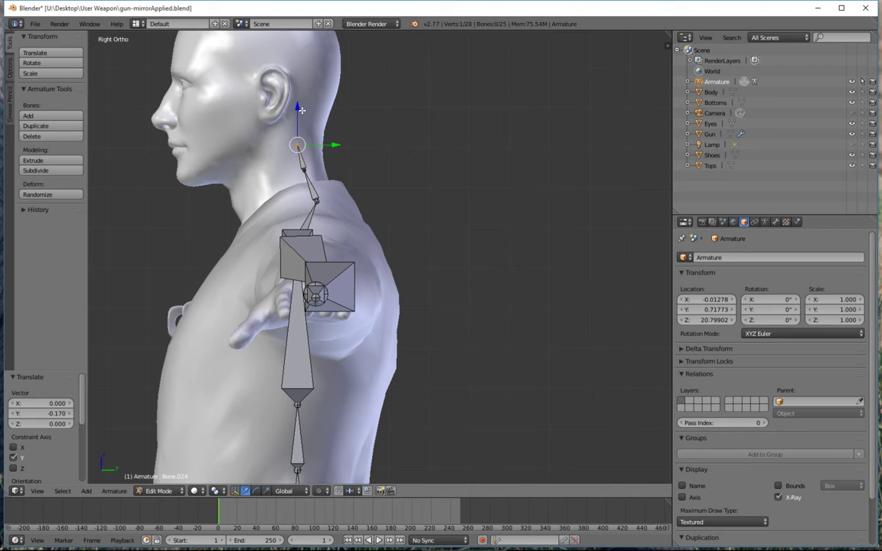
Extrude another bone upward from the neck's tip, then shift its tip 0.131 units along Y and -0.131 units along Z
{"action": "key", "text": "e"}
{"action": "key", "text": "z"}
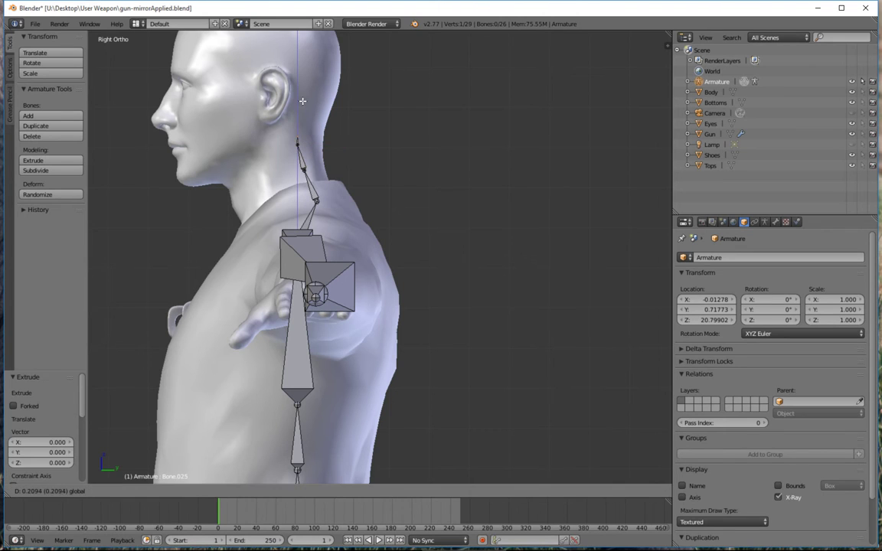
{"action": "left_click", "coordinate": [330, 119]}
{"action": "key", "text": "g"}
{"action": "key", "text": "y"}
{"action": "left_click", "coordinate": [337, 120]}
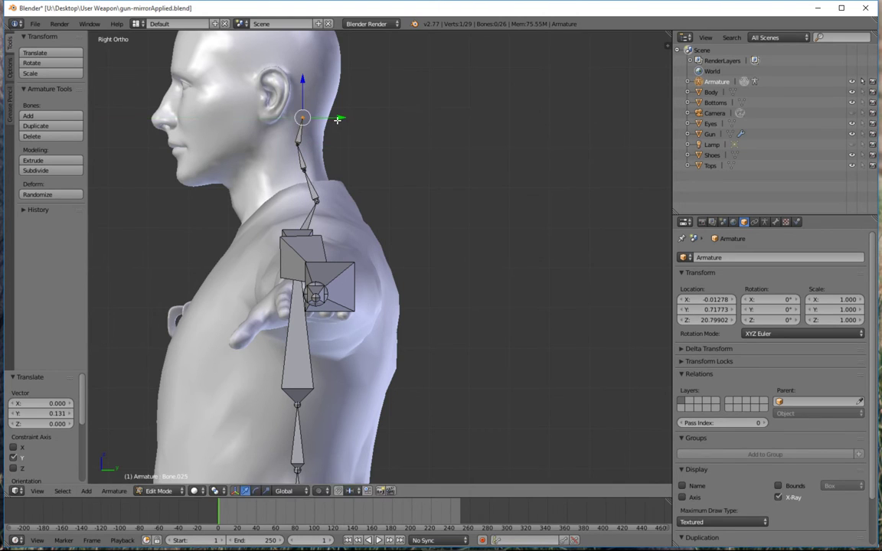
{"action": "key", "text": "g"}
{"action": "key", "text": "z"}
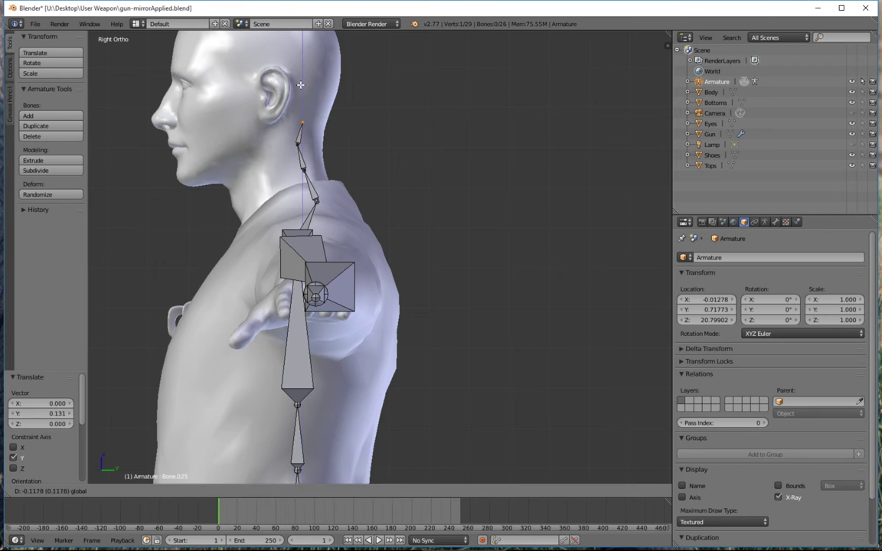
{"action": "left_click", "coordinate": [299, 85]}
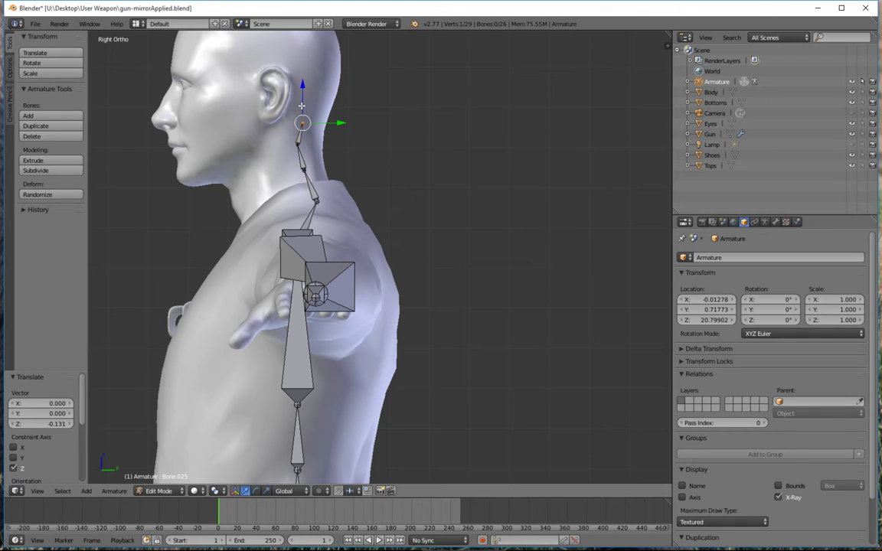
Stretch the top bone up to the crown as the head bone, moving its tip -1.898 units along Y and raising it 0.079 units
{"action": "left_click_drag", "start_coordinate": [302, 85], "coordinate": [310, 66]}
{"action": "middle_click_drag", "start_coordinate": [310, 68], "coordinate": [364, 194], "text": "shift"}
{"action": "left_click_drag", "start_coordinate": [358, 177], "coordinate": [358, 98]}
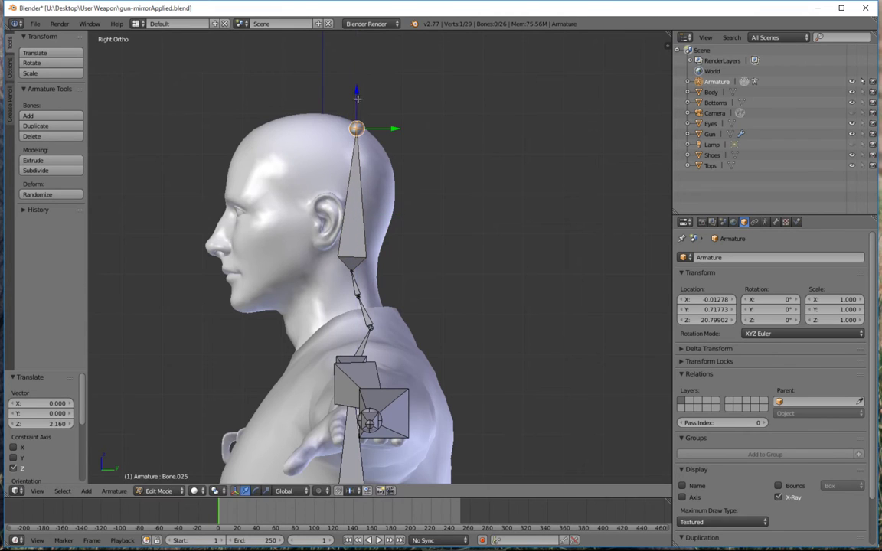
{"action": "left_click_drag", "start_coordinate": [391, 133], "coordinate": [316, 130]}
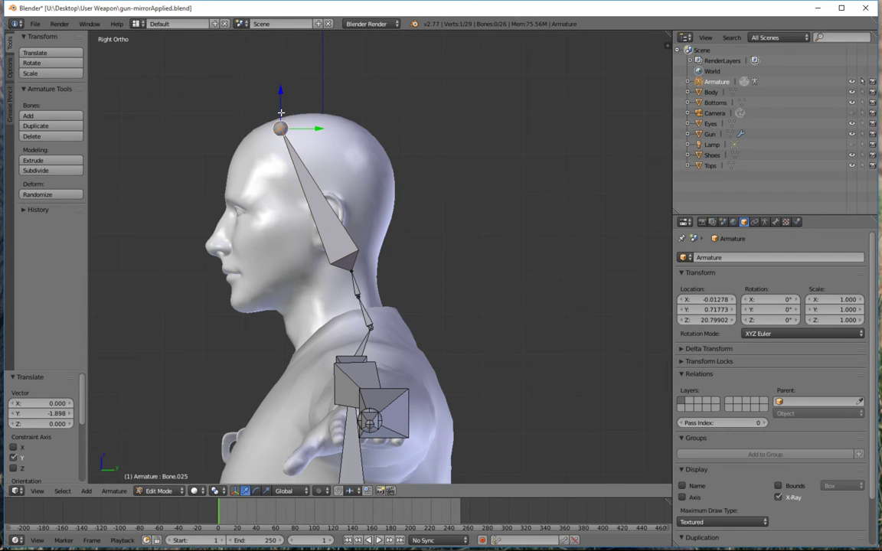
{"action": "left_click_drag", "start_coordinate": [281, 113], "coordinate": [280, 97]}
Add a separate new bone at the index finger's knuckle on the hand without the gun
{"action": "middle_click_drag", "start_coordinate": [311, 165], "coordinate": [393, 186]}
{"action": "scroll", "coordinate": [394, 185], "scroll_direction": "down", "scroll_amount": 6}
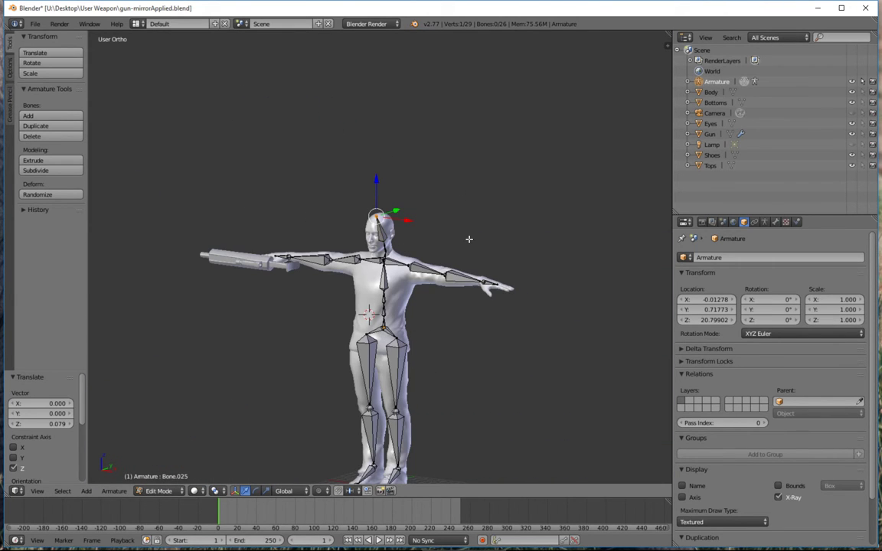
{"action": "scroll", "coordinate": [488, 270], "scroll_direction": "up", "scroll_amount": 5}
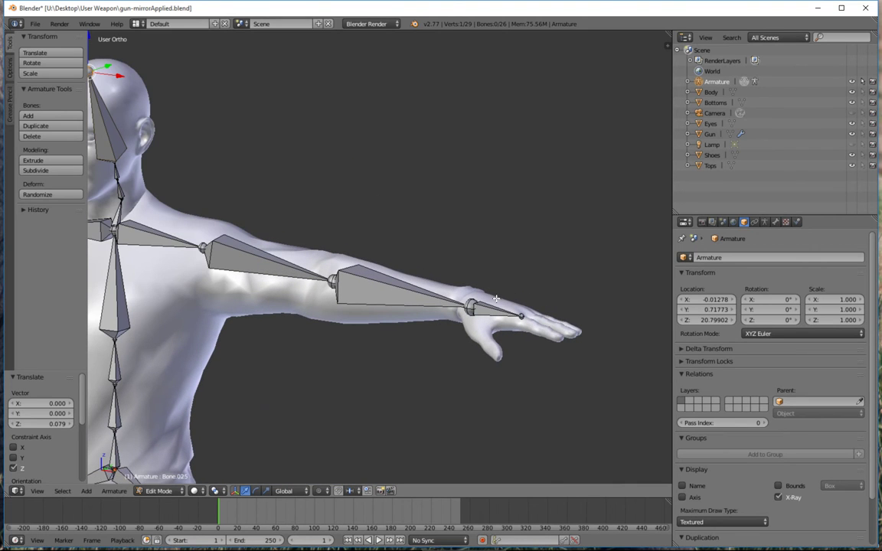
{"action": "middle_click_drag", "start_coordinate": [496, 299], "coordinate": [472, 208]}
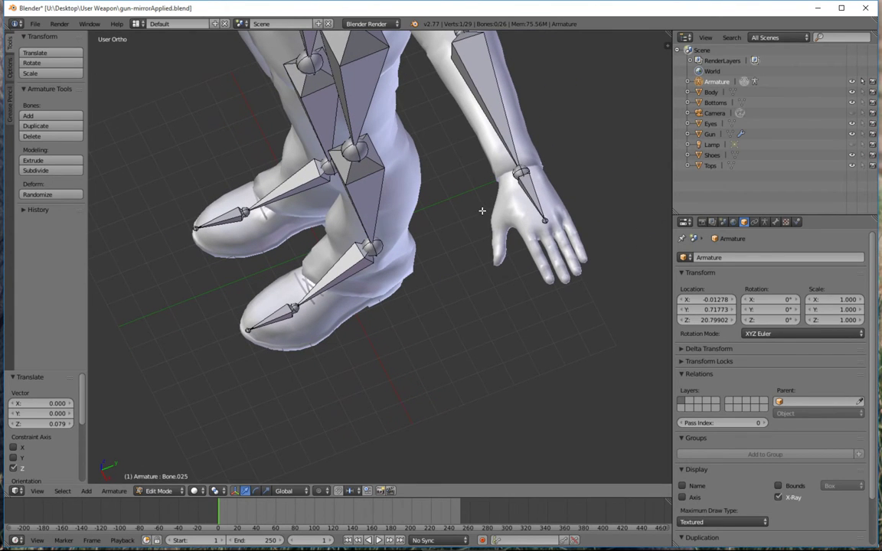
{"action": "scroll", "coordinate": [471, 182], "scroll_direction": "down", "scroll_amount": 8}
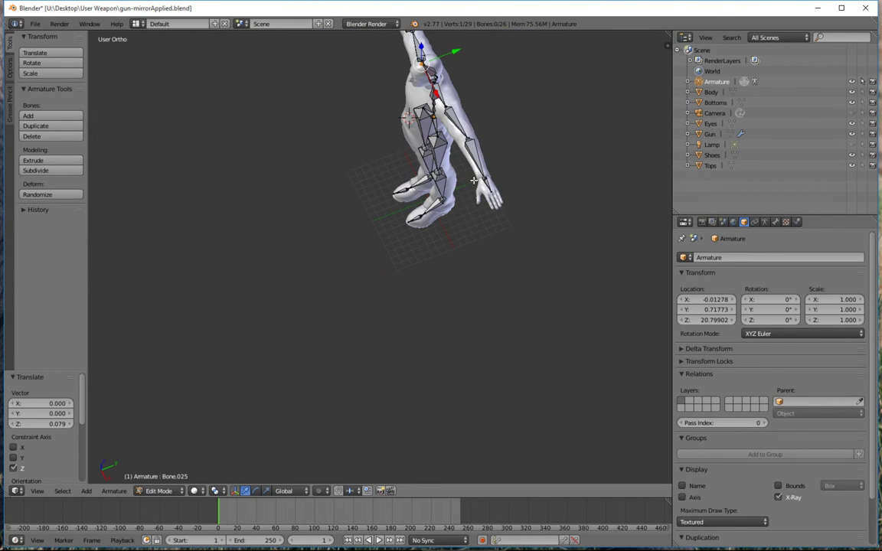
{"action": "scroll", "coordinate": [487, 196], "scroll_direction": "up", "scroll_amount": 10}
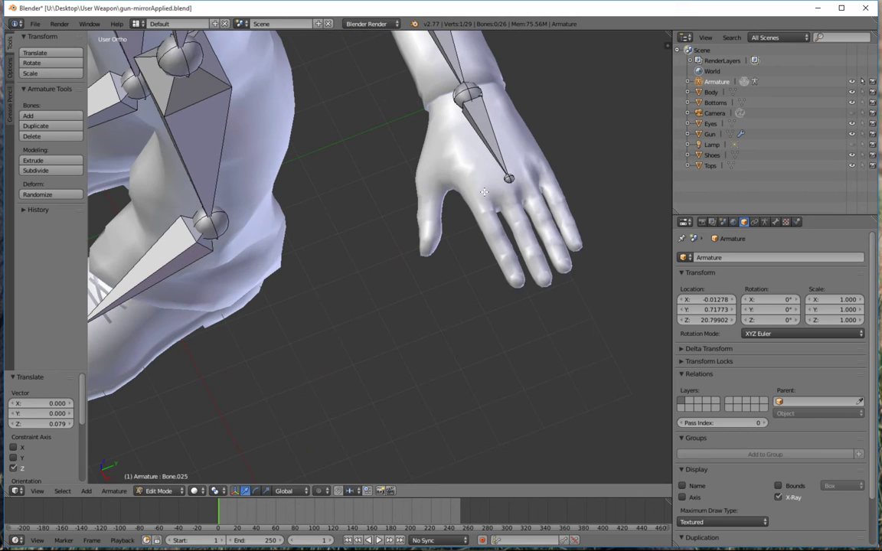
{"action": "middle_click_drag", "start_coordinate": [472, 193], "coordinate": [276, 275]}
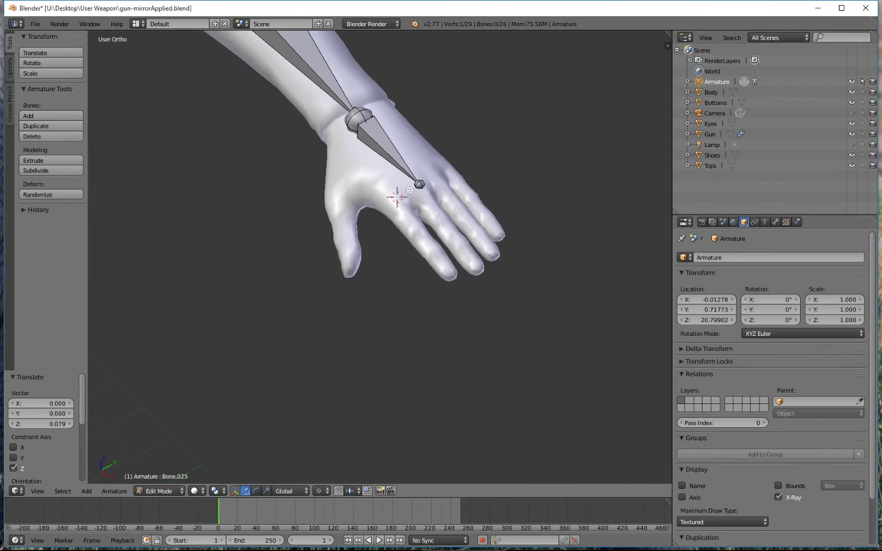
{"action": "right_click", "coordinate": [413, 187]}
{"action": "middle_click_drag", "start_coordinate": [390, 234], "coordinate": [358, 238]}
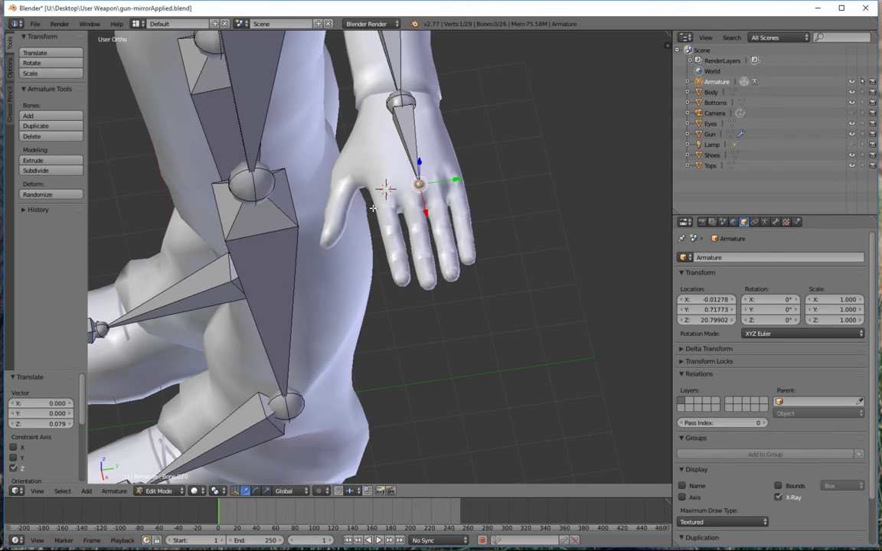
{"action": "key", "text": "shift+a"}
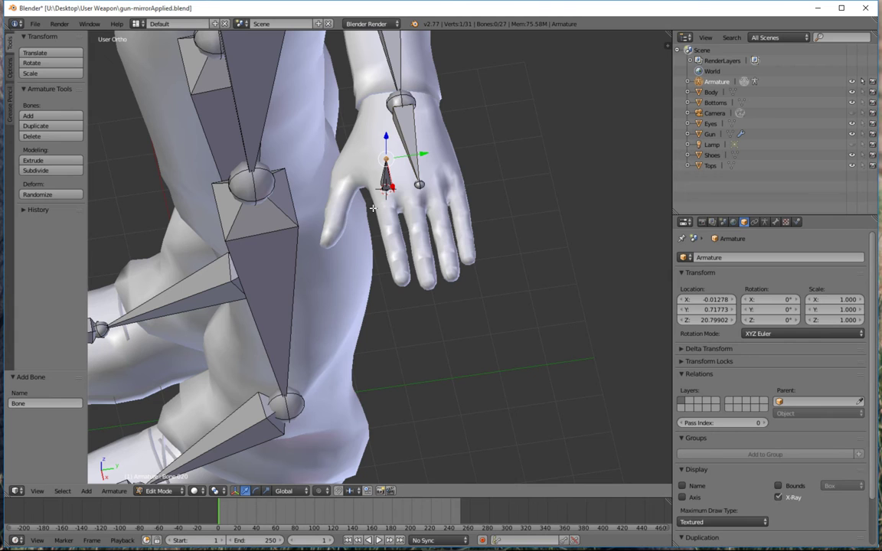
Lower the new bone into the hand and lay its tip along the index finger, with a final 0.193-unit shift along X
{"action": "middle_click_drag", "start_coordinate": [348, 149], "coordinate": [482, 158]}
{"action": "right_click", "coordinate": [390, 188]}
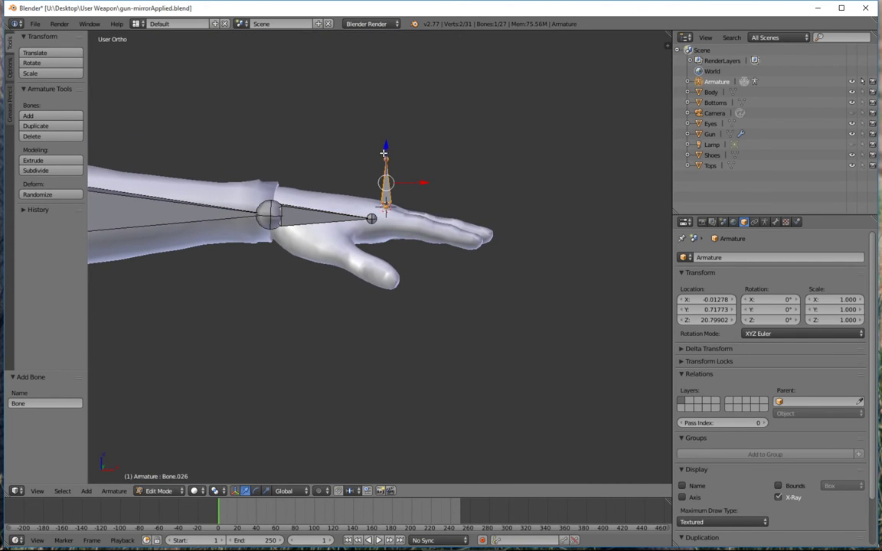
{"action": "left_click_drag", "start_coordinate": [385, 150], "coordinate": [420, 201]}
{"action": "right_click", "coordinate": [389, 171]}
{"action": "middle_click_drag", "start_coordinate": [420, 200], "coordinate": [447, 224]}
{"action": "left_click_drag", "start_coordinate": [446, 224], "coordinate": [459, 225]}
{"action": "middle_click_drag", "start_coordinate": [459, 225], "coordinate": [393, 240]}
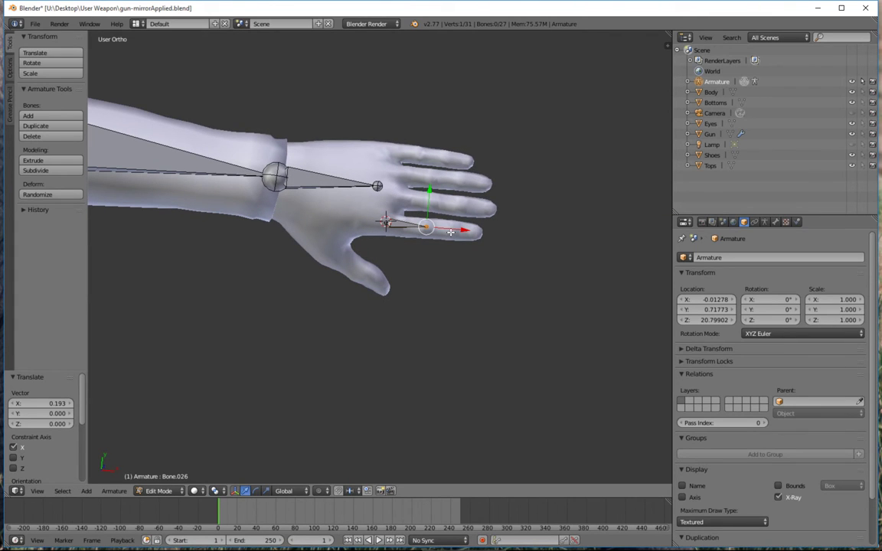
Extrude two more bones along X to the index fingertip, the last one about 0.560 units long
{"action": "key", "text": "e"}
{"action": "key", "text": "Escape"}
{"action": "left_click_drag", "start_coordinate": [464, 230], "coordinate": [518, 241]}
{"action": "key", "text": "e"}
{"action": "key", "text": "Escape"}
{"action": "middle_click_drag", "start_coordinate": [519, 241], "coordinate": [491, 182]}
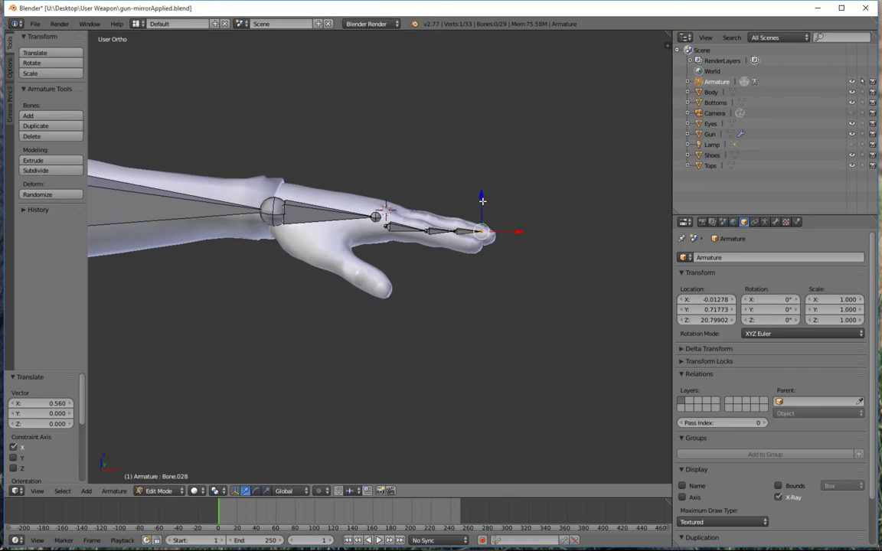
Lower the index finger's last two bone joints into the mesh, moving the joint before the fingertip −0.123 in Z
{"action": "left_click_drag", "start_coordinate": [482, 198], "coordinate": [452, 202]}
{"action": "left_click", "coordinate": [454, 233]}
{"action": "key", "text": "KP_3"}
{"action": "key", "text": "KP_4"}
{"action": "key", "text": "KP_4"}
{"action": "key", "text": "KP_4"}
{"action": "key", "text": "KP_4"}
{"action": "key", "text": "KP_4"}
{"action": "key", "text": "KP_4"}
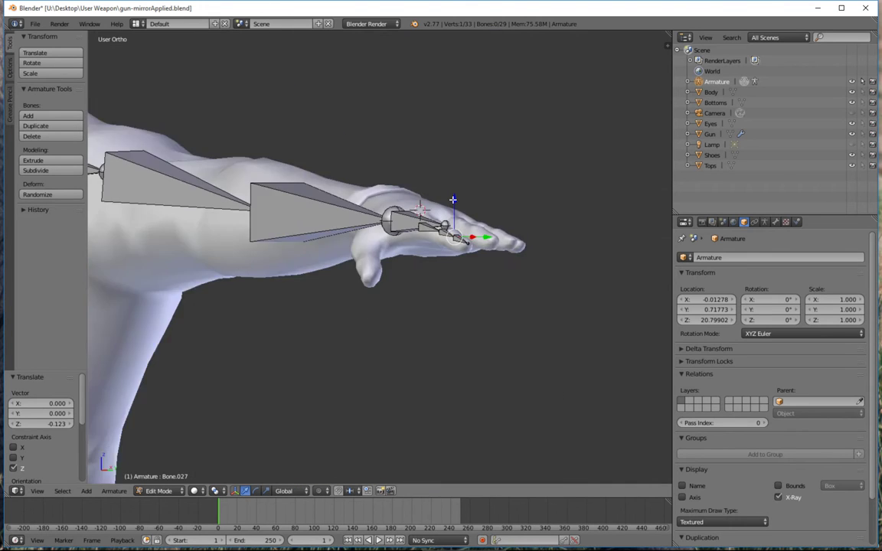
{"action": "key", "text": "KP_4"}
{"action": "key", "text": "KP_6"}
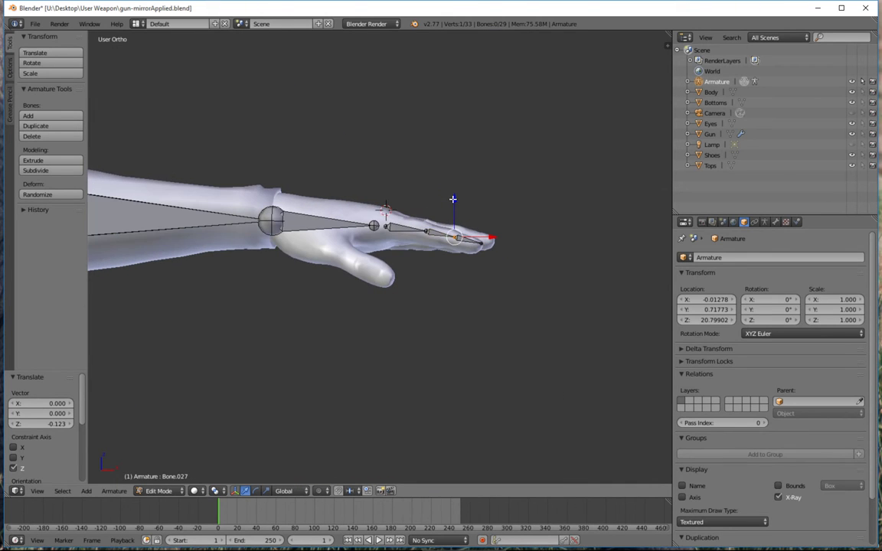
Shift the index finger's two middle joints back along X to the knuckles, and lower the outer one 0.018 in Z
{"action": "scroll", "coordinate": [454, 235], "scroll_direction": "up", "scroll_amount": 8}
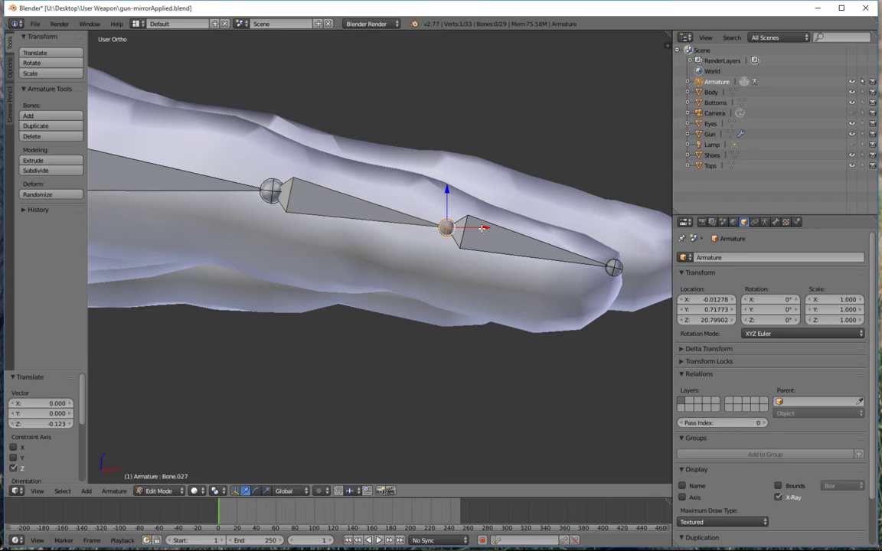
{"action": "left_click_drag", "start_coordinate": [482, 228], "coordinate": [464, 227]}
{"action": "left_click_drag", "start_coordinate": [429, 188], "coordinate": [428, 194]}
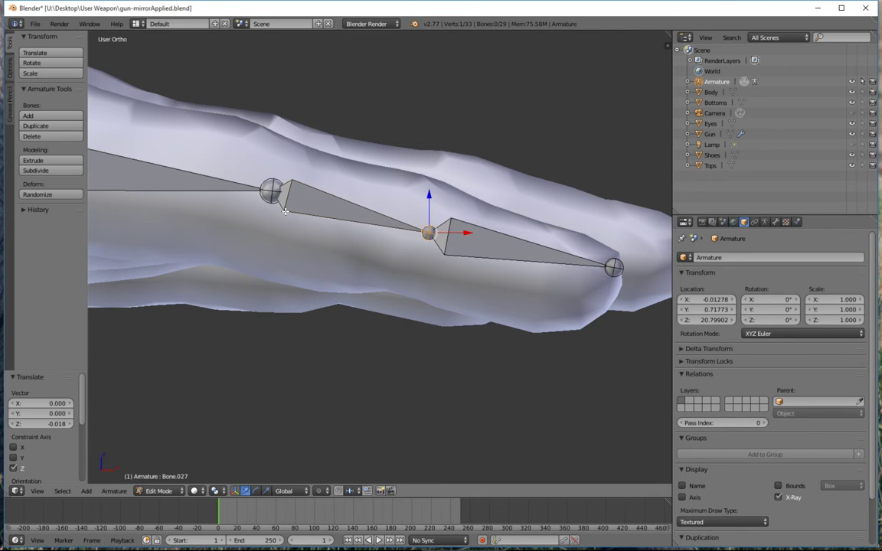
{"action": "left_click", "coordinate": [271, 191]}
{"action": "left_click_drag", "start_coordinate": [305, 190], "coordinate": [283, 190]}
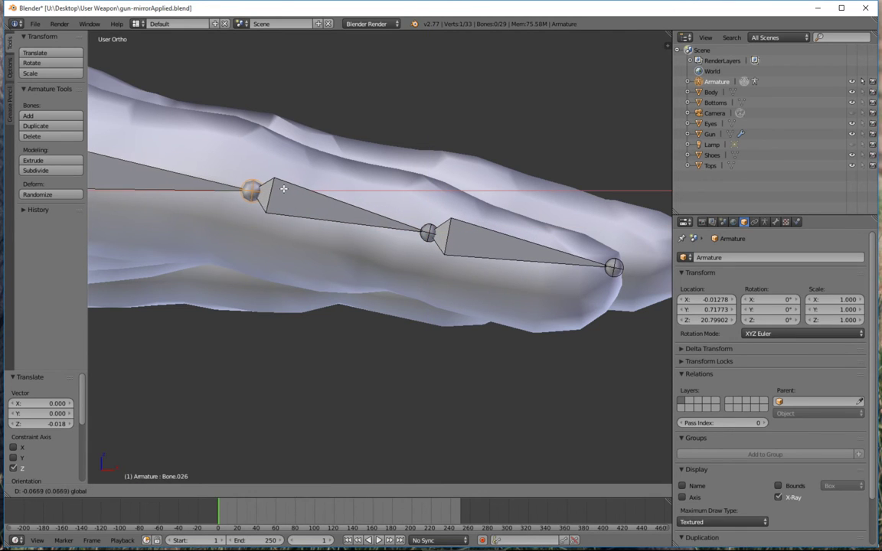
Lower the index fingertip joint along Z to centre it in the tip, and move it −0.011 in X
{"action": "right_click", "coordinate": [612, 266]}
{"action": "left_click_drag", "start_coordinate": [613, 230], "coordinate": [613, 252]}
{"action": "left_click_drag", "start_coordinate": [648, 286], "coordinate": [646, 287]}
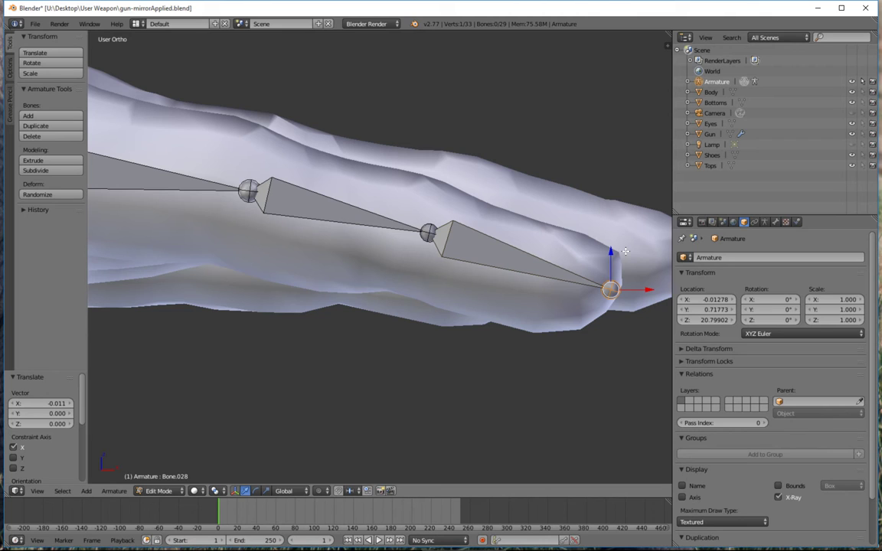
Duplicate the three index finger bones onto the middle finger, offsetting the copy 0.566 in Y and 0.197 in X
{"action": "scroll", "coordinate": [625, 251], "scroll_direction": "down", "scroll_amount": 8}
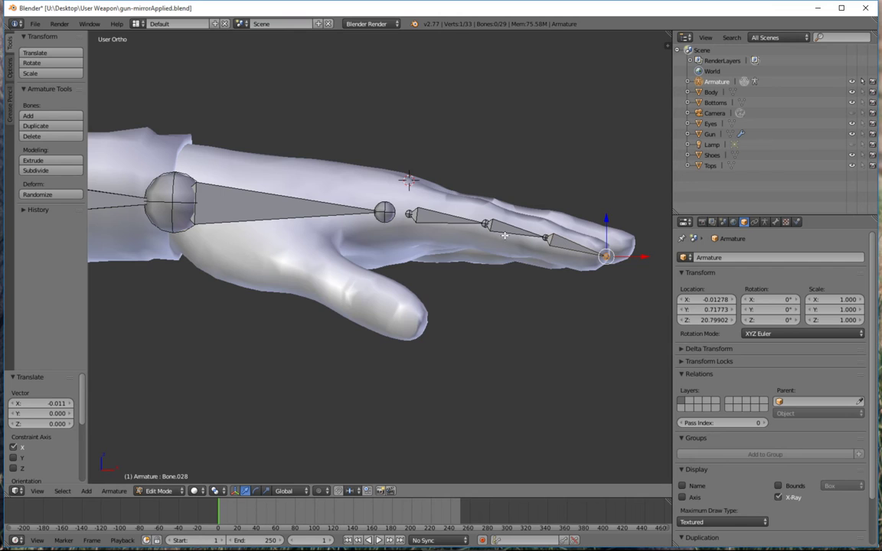
{"action": "middle_click_drag", "start_coordinate": [504, 235], "coordinate": [503, 309]}
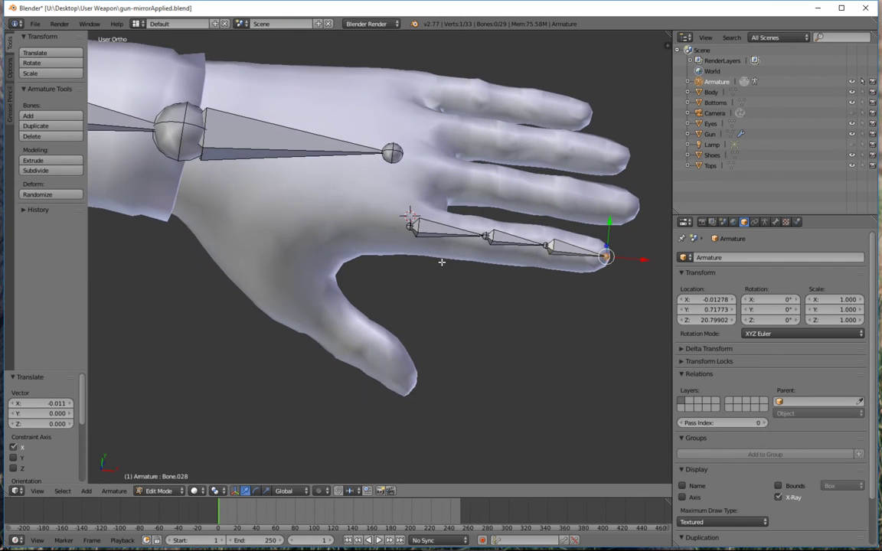
{"action": "right_click", "coordinate": [451, 226]}
{"action": "right_click", "coordinate": [516, 236], "text": "shift"}
{"action": "right_click", "coordinate": [572, 247], "text": "shift"}
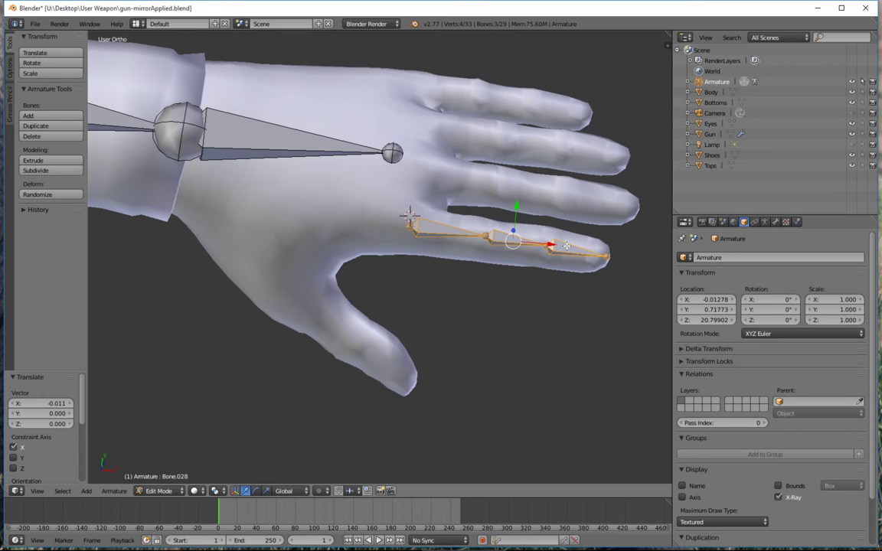
{"action": "key", "text": "shift+d"}
{"action": "right_click", "coordinate": [565, 245]}
{"action": "key", "text": "g"}
{"action": "key", "text": "y"}
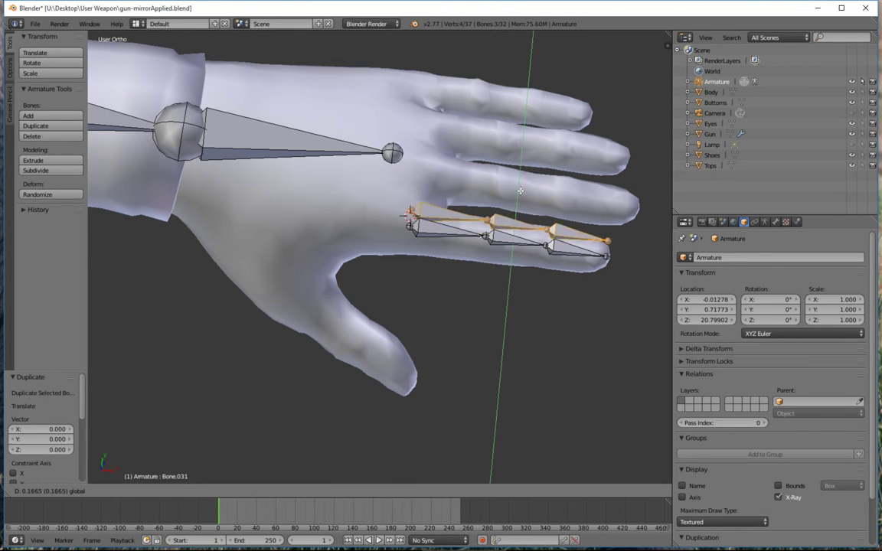
{"action": "left_click", "coordinate": [514, 175]}
{"action": "key", "text": "g"}
{"action": "key", "text": "x"}
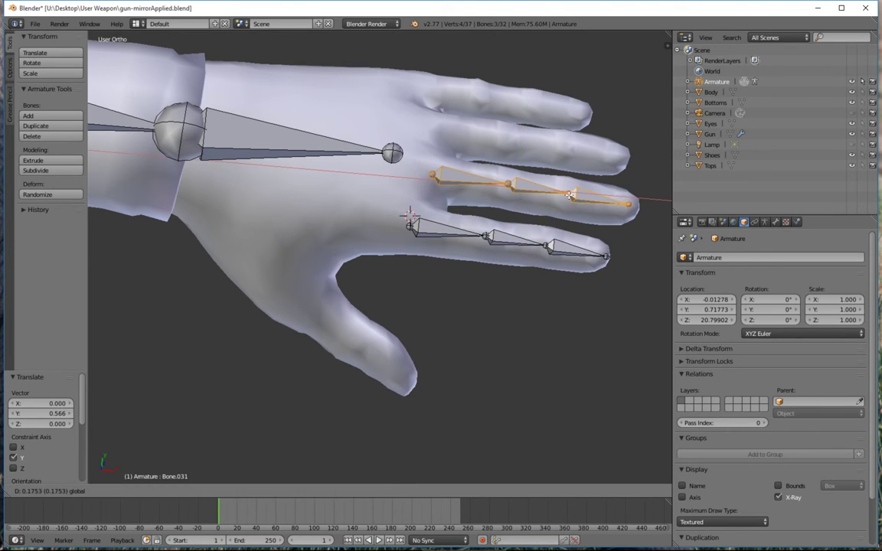
{"action": "left_click", "coordinate": [571, 196]}
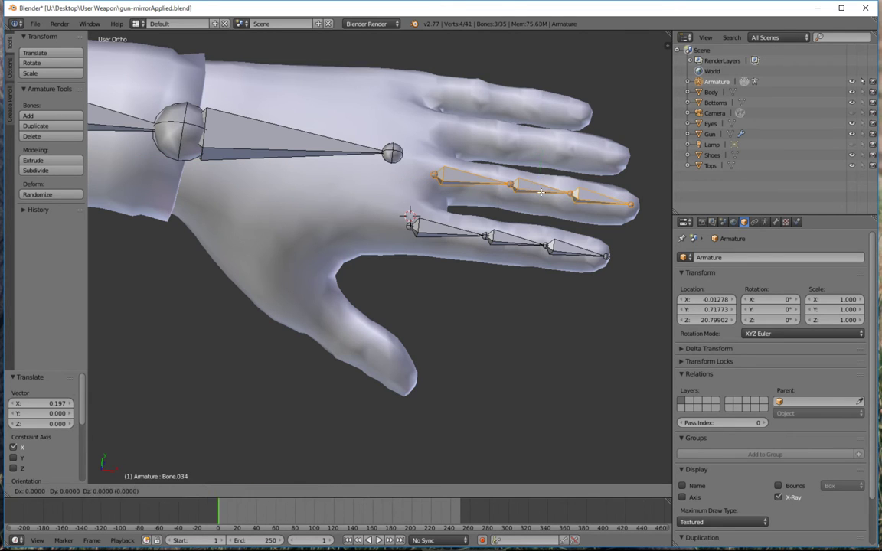
Duplicate the middle finger bones onto the ring finger, moving the copy 0.533 in Y, −0.119 in X and then −0.055 in Y
{"action": "key", "text": "shift+d"}
{"action": "key", "text": "y"}
{"action": "left_click", "coordinate": [545, 126]}
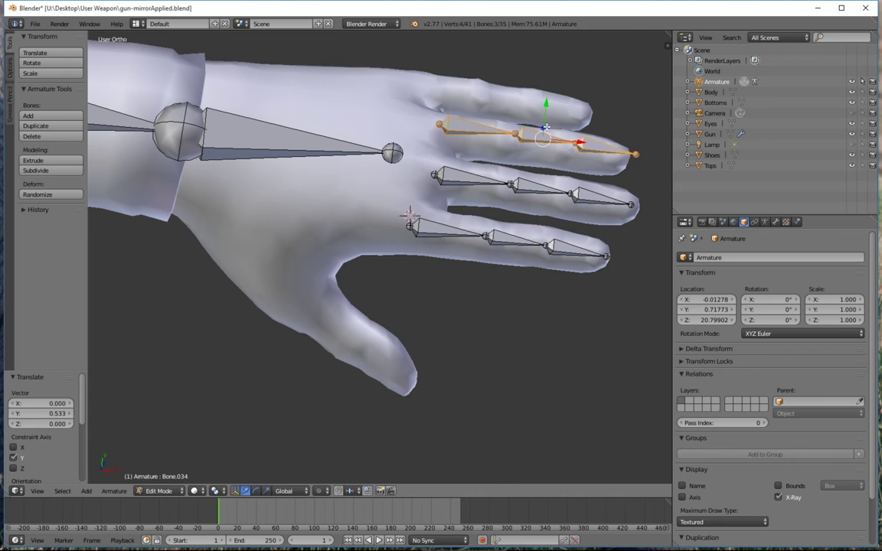
{"action": "key", "text": "g"}
{"action": "key", "text": "x"}
{"action": "left_click", "coordinate": [555, 143]}
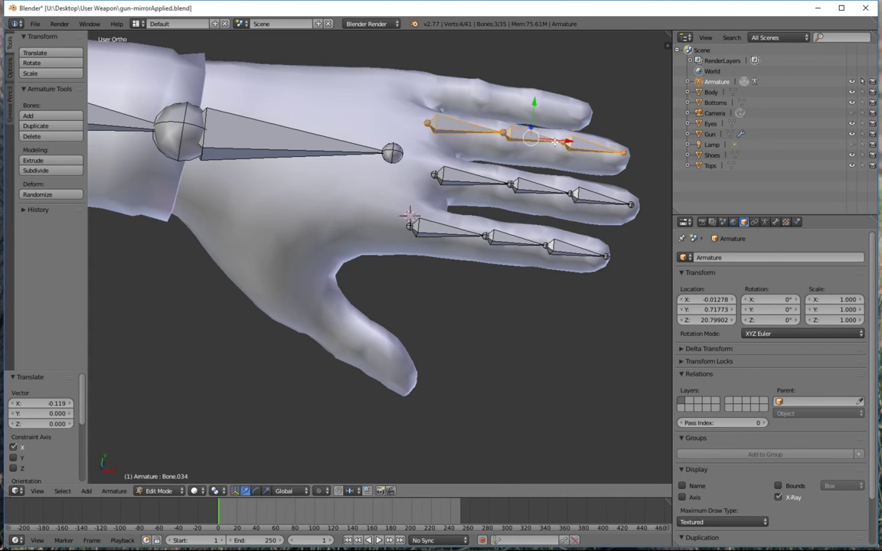
{"action": "left_click_drag", "start_coordinate": [529, 108], "coordinate": [533, 109]}
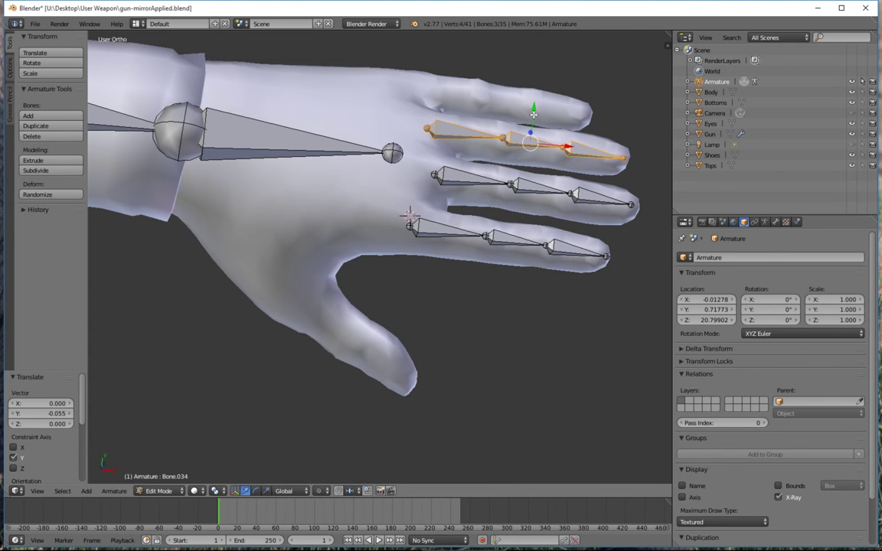
Duplicate the ring finger bones onto the little finger and adjust the copy along Y and X to fit
{"action": "key", "text": "KP_7"}
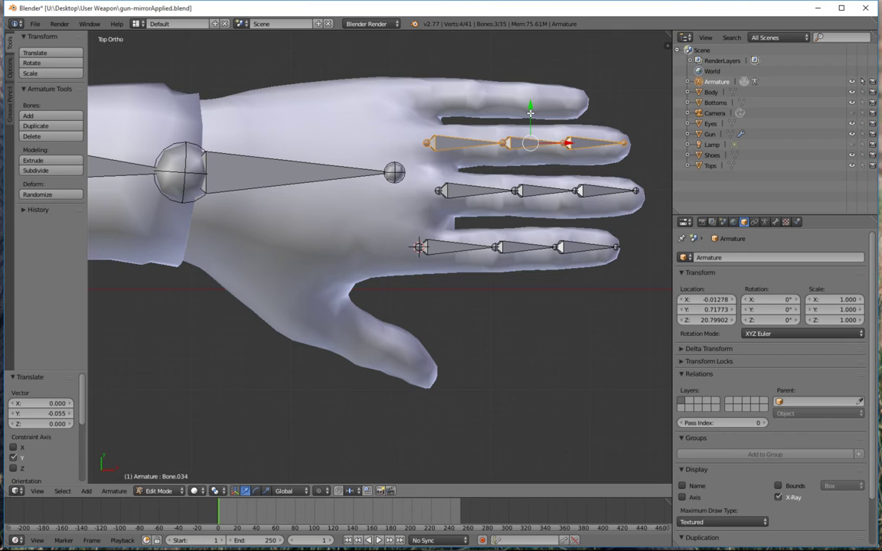
{"action": "key", "text": "shift+d"}
{"action": "right_click", "coordinate": [529, 112]}
{"action": "left_click_drag", "start_coordinate": [529, 111], "coordinate": [530, 67]}
{"action": "left_click_drag", "start_coordinate": [568, 99], "coordinate": [503, 61]}
Select all three middle finger bones and move them −0.042 in Y to centre them in the finger
{"action": "right_click", "coordinate": [474, 191]}
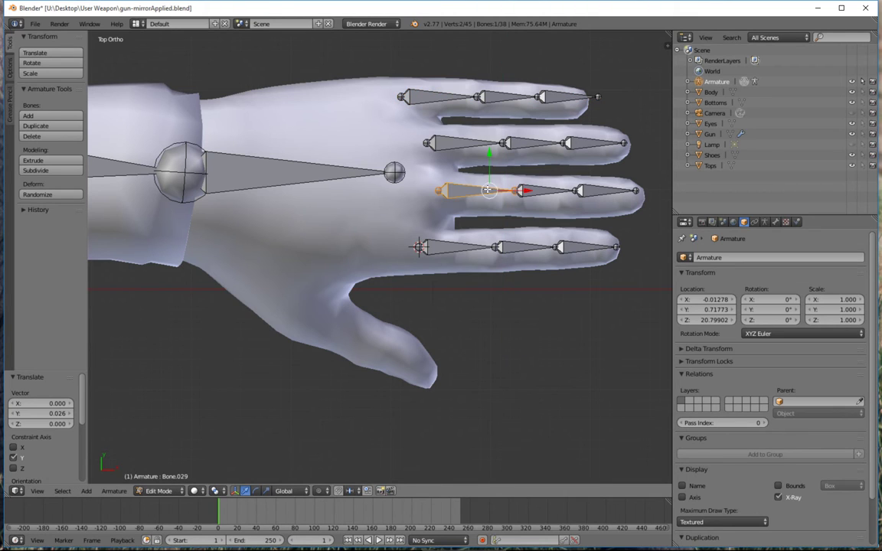
{"action": "right_click", "coordinate": [547, 192], "text": "shift"}
{"action": "right_click", "coordinate": [605, 191], "text": "shift"}
{"action": "left_click_drag", "start_coordinate": [536, 153], "coordinate": [545, 163]}
Fit the middle finger's tip joint into the mesh by moving it 0.044 in Z and 0.042 in X
{"action": "right_click", "coordinate": [441, 196]}
{"action": "middle_click_drag", "start_coordinate": [444, 197], "coordinate": [454, 167]}
{"action": "right_click", "coordinate": [509, 219]}
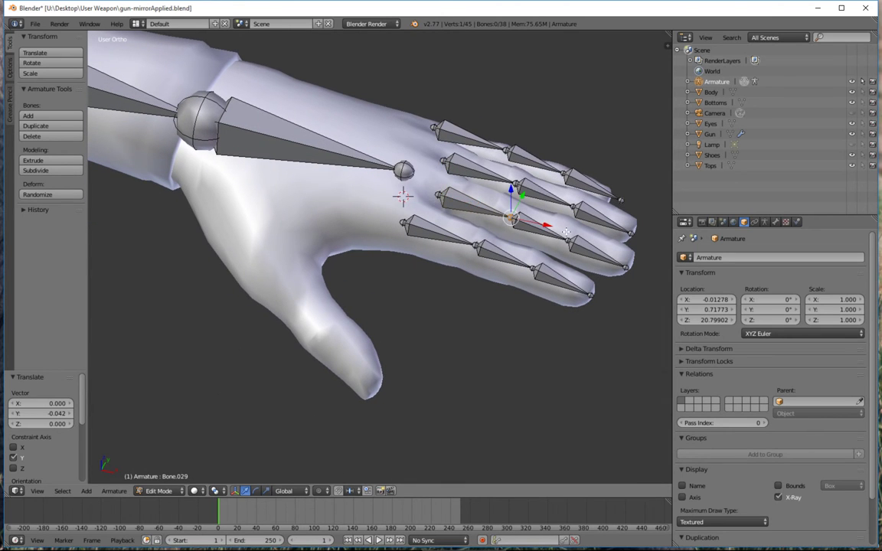
{"action": "right_click", "coordinate": [571, 242]}
{"action": "middle_click_drag", "start_coordinate": [570, 242], "coordinate": [630, 243]}
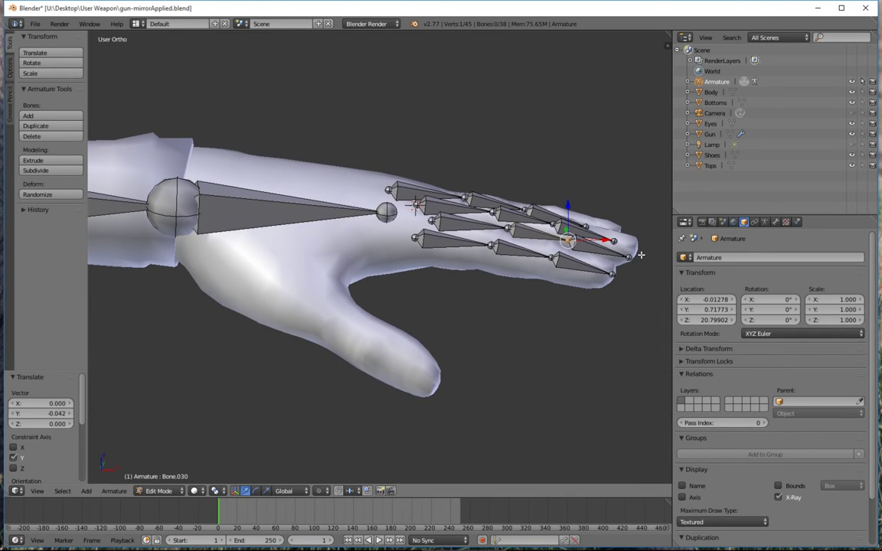
{"action": "right_click", "coordinate": [628, 253]}
{"action": "key", "text": "g"}
{"action": "key", "text": "z"}
{"action": "left_click", "coordinate": [649, 246]}
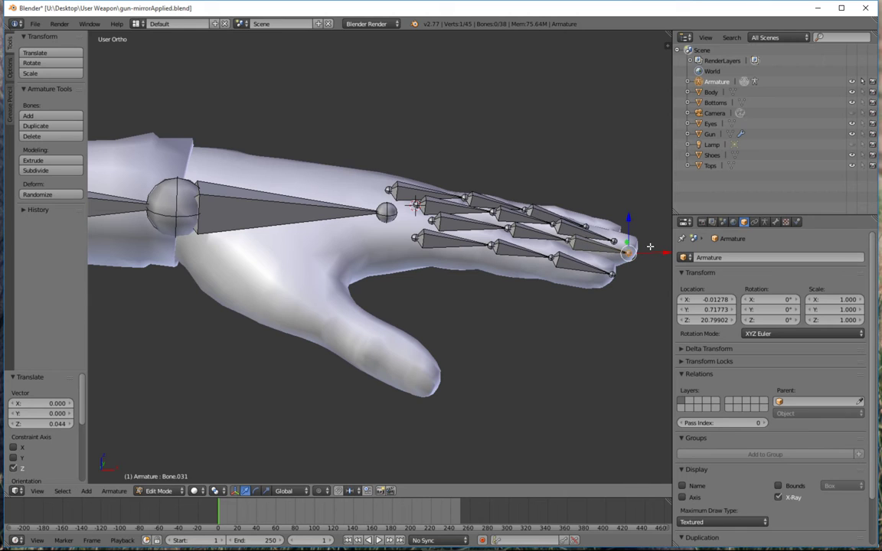
{"action": "key", "text": "g"}
{"action": "key", "text": "x"}
{"action": "left_click", "coordinate": [628, 248]}
Move the base joint of the ring finger's bone chain −0.116 in X toward the knuckle
{"action": "middle_click_drag", "start_coordinate": [628, 248], "coordinate": [451, 150]}
{"action": "right_click", "coordinate": [616, 214]}
{"action": "middle_click_drag", "start_coordinate": [601, 176], "coordinate": [392, 222], "text": "shift"}
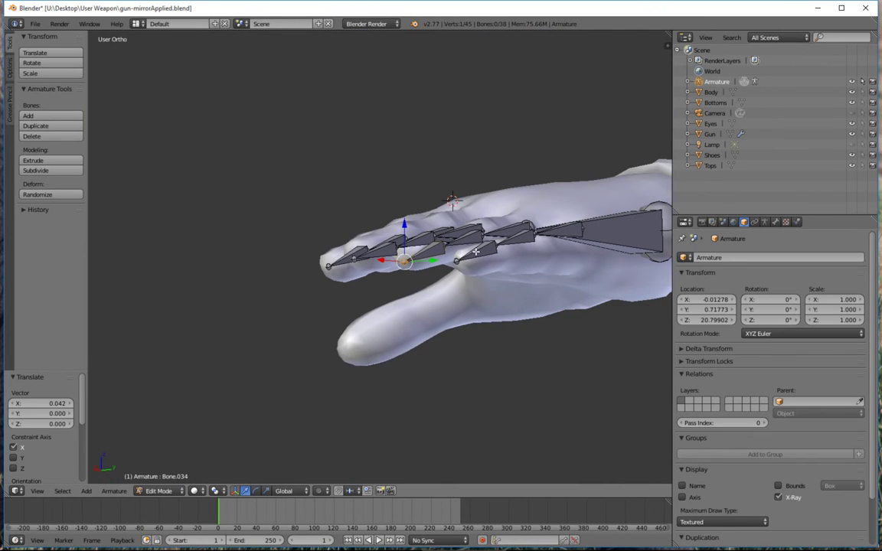
{"action": "middle_click_drag", "start_coordinate": [476, 251], "coordinate": [527, 307]}
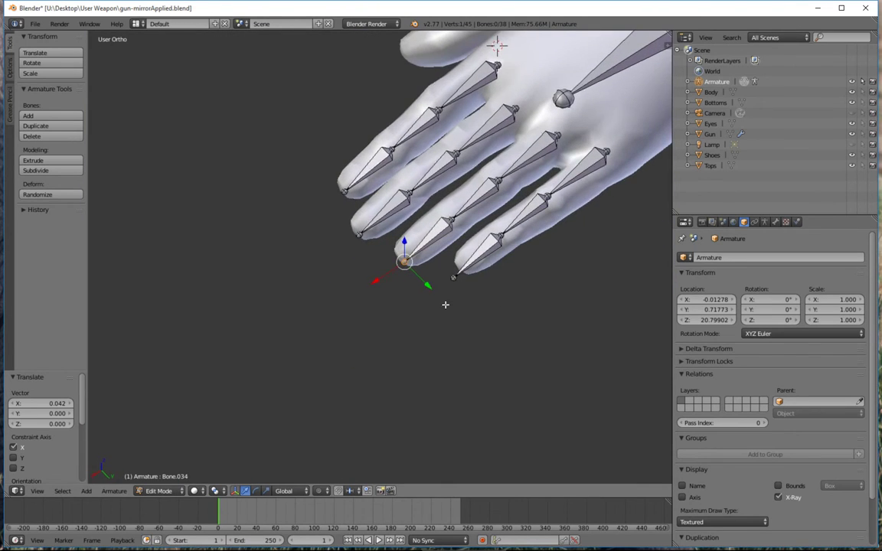
{"action": "middle_click_drag", "start_coordinate": [445, 305], "coordinate": [407, 298]}
{"action": "right_click", "coordinate": [210, 225]}
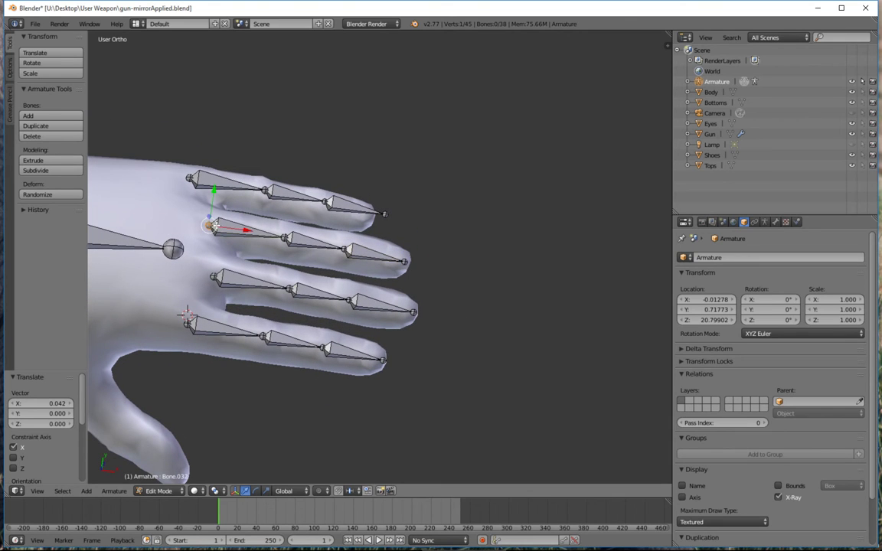
{"action": "left_click_drag", "start_coordinate": [236, 229], "coordinate": [225, 228]}
Move the little finger's two middle joints −0.037 and −0.046 in X, and pull its tip joint back inside the mesh, −0.063 in Y
{"action": "middle_click_drag", "start_coordinate": [228, 233], "coordinate": [242, 258]}
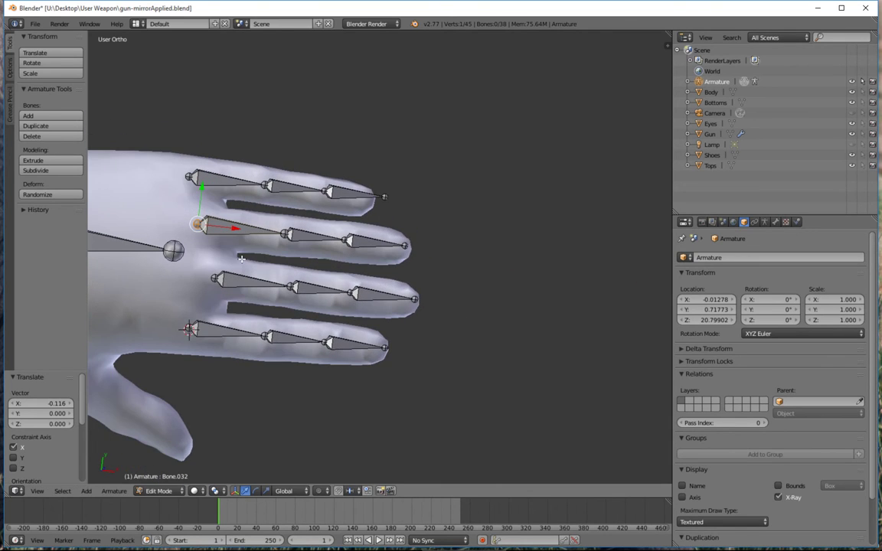
{"action": "right_click", "coordinate": [266, 186]}
{"action": "left_click_drag", "start_coordinate": [284, 187], "coordinate": [281, 186]}
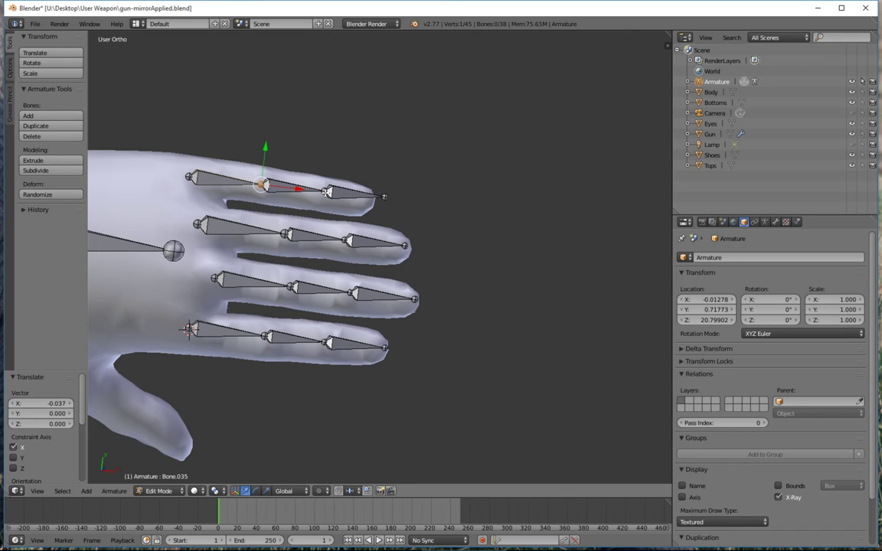
{"action": "right_click", "coordinate": [329, 192]}
{"action": "left_click_drag", "start_coordinate": [350, 195], "coordinate": [346, 195]}
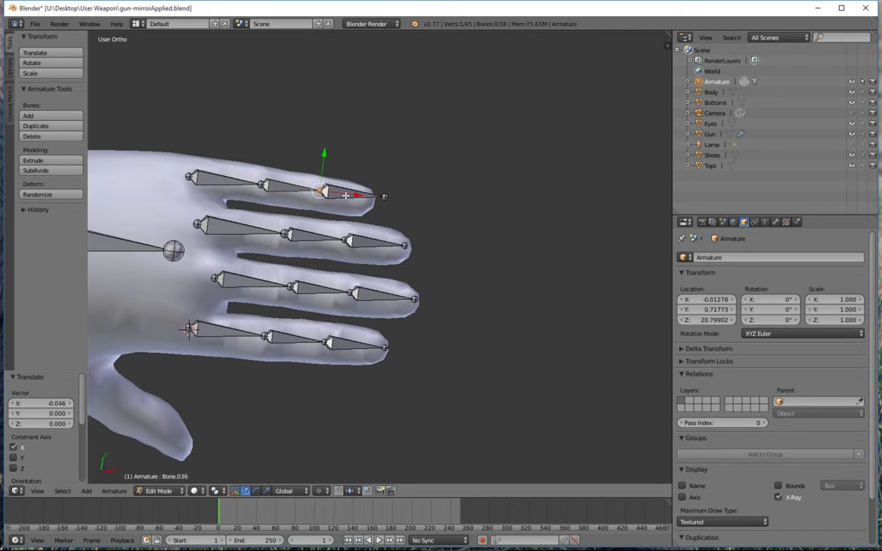
{"action": "right_click", "coordinate": [385, 196]}
{"action": "left_click_drag", "start_coordinate": [407, 196], "coordinate": [374, 168]}
Centre the little finger's remaining joints in Y, from outer joint to base, by −0.026, −0.016 and −0.037
{"action": "key", "text": "KP_7"}
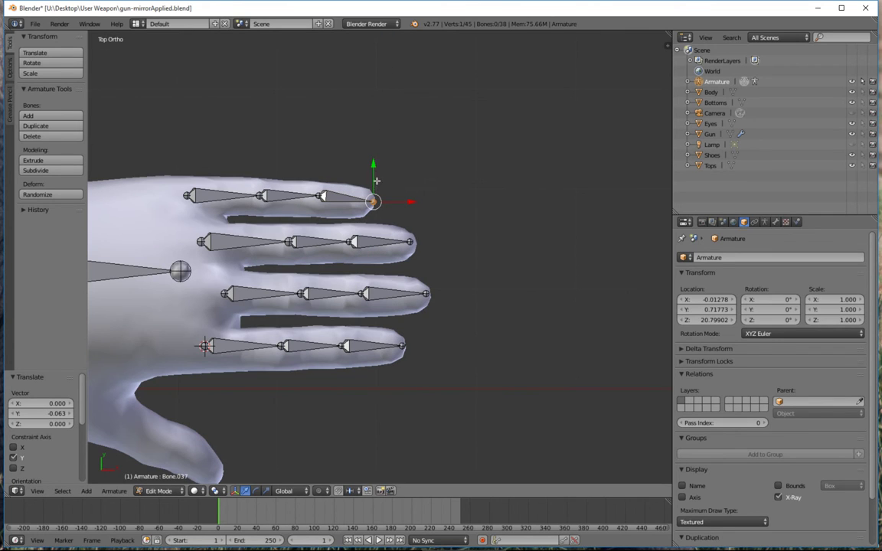
{"action": "right_click", "coordinate": [320, 198]}
{"action": "left_click_drag", "start_coordinate": [321, 170], "coordinate": [320, 172]}
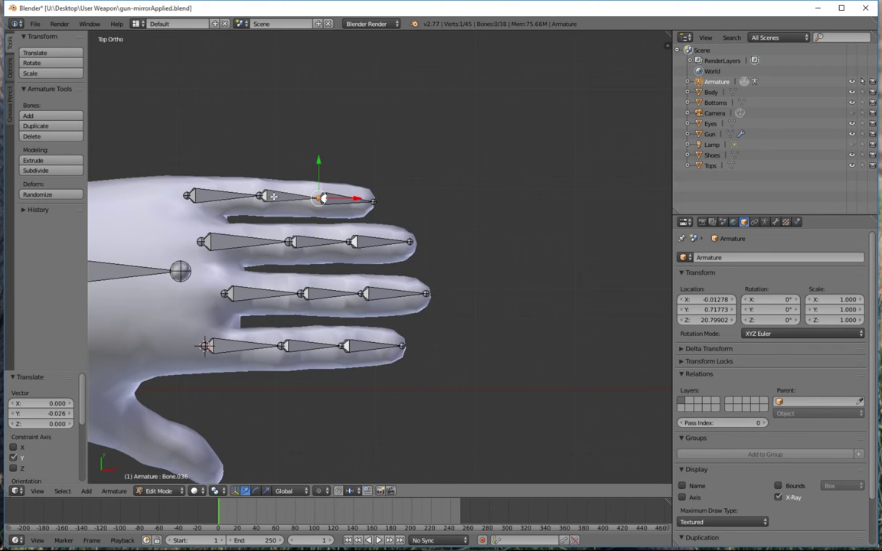
{"action": "right_click", "coordinate": [261, 196]}
{"action": "left_click_drag", "start_coordinate": [260, 185], "coordinate": [261, 183]}
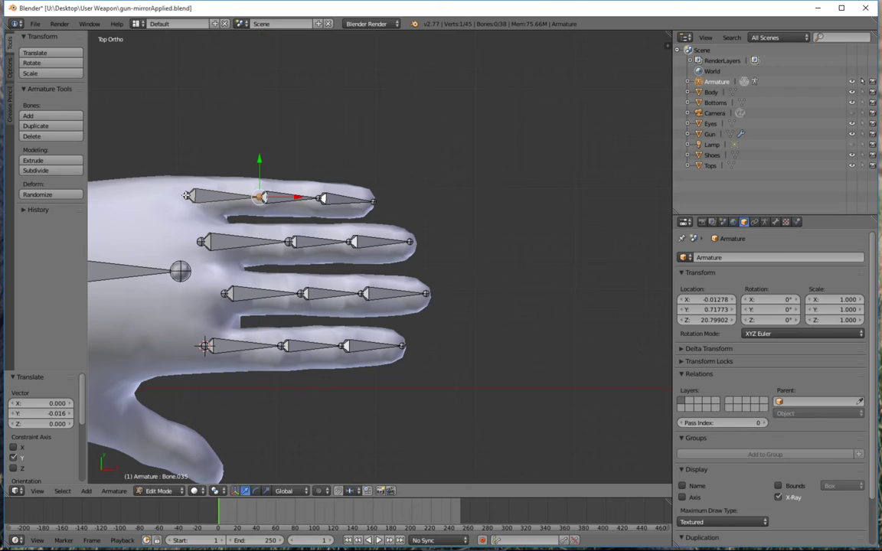
{"action": "right_click", "coordinate": [186, 196]}
{"action": "left_click_drag", "start_coordinate": [186, 187], "coordinate": [187, 190]}
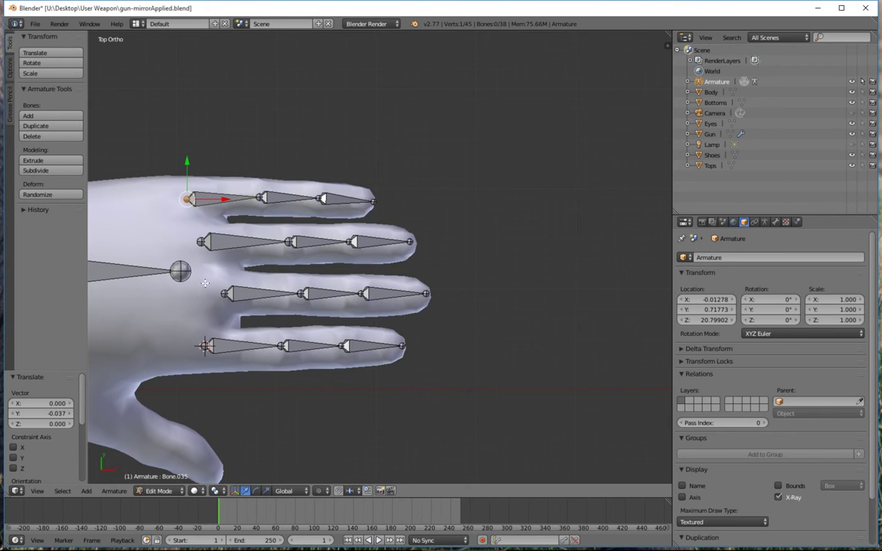
Place the 3D cursor at the base of the thumb and add a new bone there
{"action": "scroll", "coordinate": [205, 283], "scroll_direction": "up", "scroll_amount": 2}
{"action": "middle_click_drag", "start_coordinate": [327, 301], "coordinate": [138, 233]}
{"action": "left_click", "coordinate": [204, 199]}
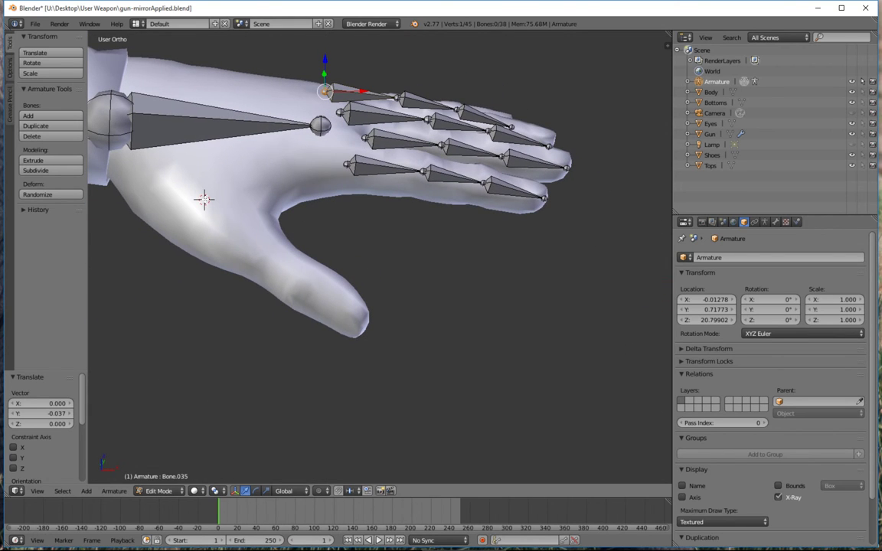
{"action": "left_click", "coordinate": [190, 186]}
{"action": "key", "text": "shift+a"}
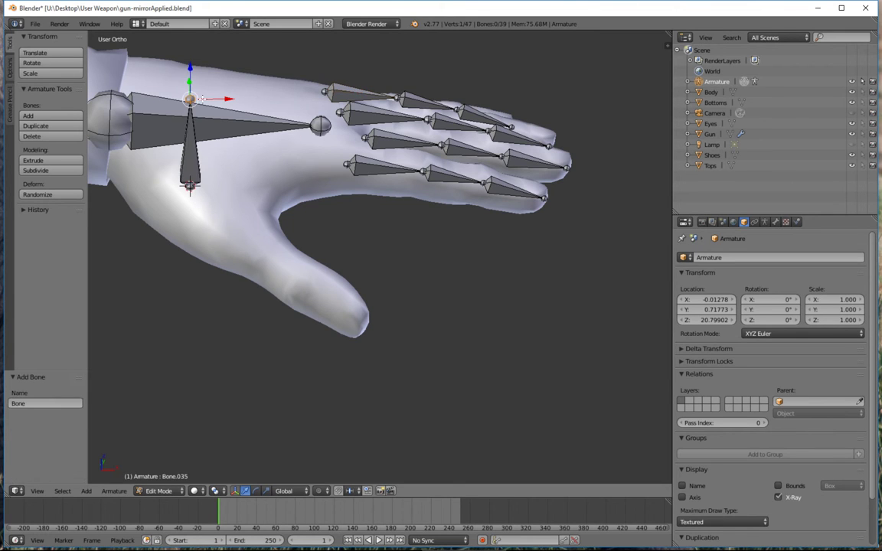
Move the new thumb bone's outer joint in Z, Y and X toward the thumb, using −1.096 and 0.762 for its Y moves
{"action": "middle_click_drag", "start_coordinate": [201, 93], "coordinate": [278, 104]}
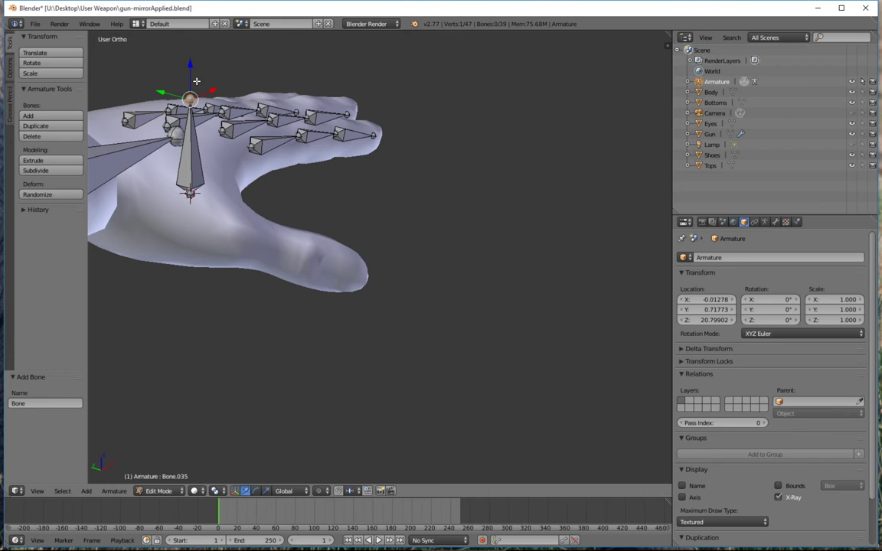
{"action": "left_click_drag", "start_coordinate": [197, 81], "coordinate": [244, 247]}
{"action": "middle_click_drag", "start_coordinate": [244, 247], "coordinate": [281, 266]}
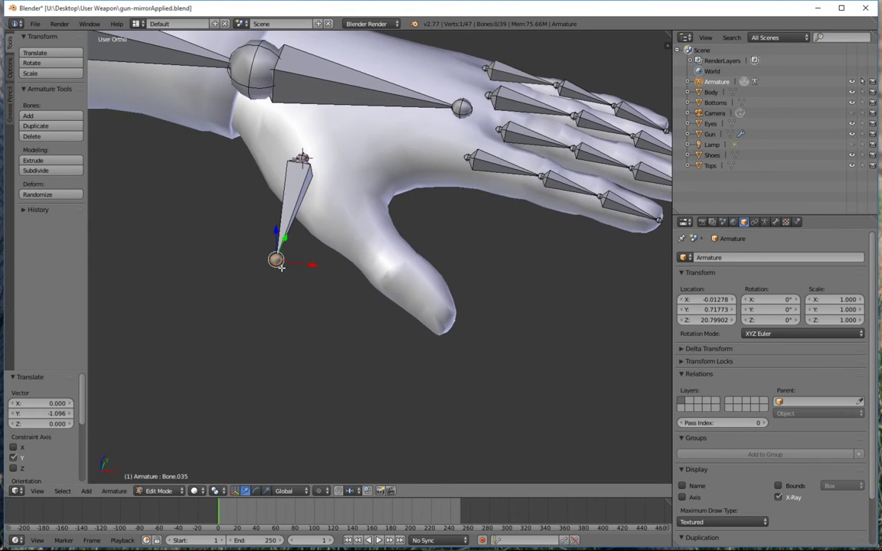
{"action": "mouse_move", "coordinate": [307, 264]}
{"action": "left_mouse_down"}
{"action": "mouse_move", "coordinate": [335, 262]}
{"action": "mouse_move", "coordinate": [317, 271]}
{"action": "left_mouse_up"}
{"action": "middle_click_drag", "start_coordinate": [368, 267], "coordinate": [346, 249]}
{"action": "left_click_drag", "start_coordinate": [346, 249], "coordinate": [389, 209]}
{"action": "middle_click_drag", "start_coordinate": [389, 209], "coordinate": [467, 157]}
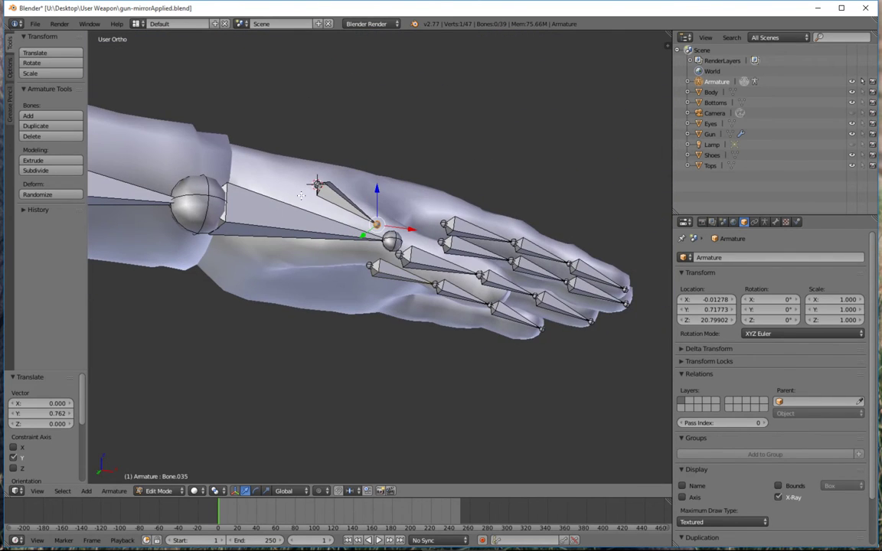
Lower the thumb bone's base joint −0.067 in Z and shift its outer joint 0.068 in X
{"action": "right_click", "coordinate": [320, 169]}
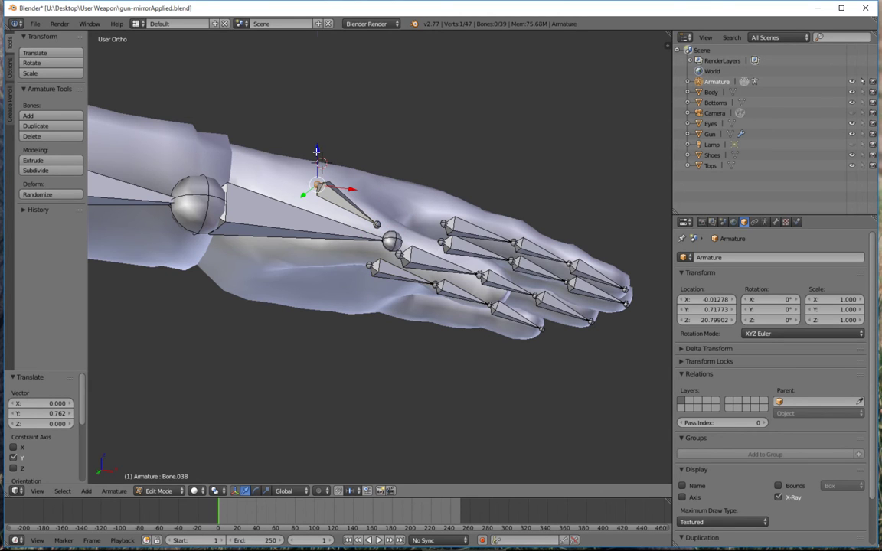
{"action": "left_click_drag", "start_coordinate": [317, 152], "coordinate": [317, 158]}
{"action": "middle_click_drag", "start_coordinate": [316, 158], "coordinate": [337, 131]}
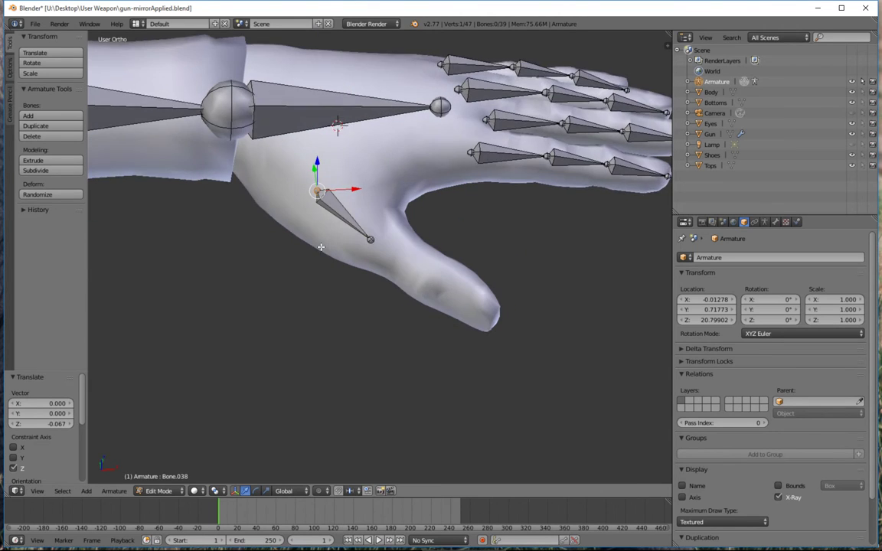
{"action": "right_click", "coordinate": [371, 240]}
{"action": "left_click_drag", "start_coordinate": [384, 242], "coordinate": [392, 242]}
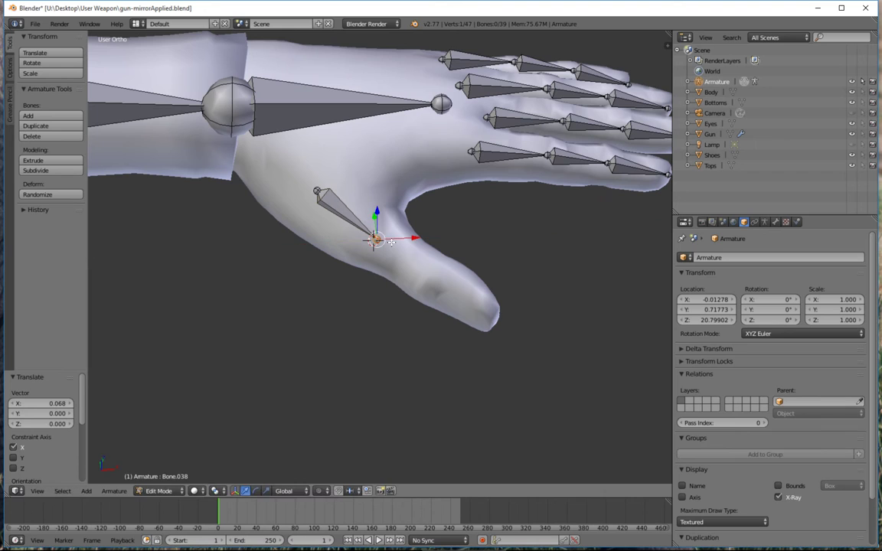
Extrude a second thumb bone 0.658 in X from the first bone's outer joint
{"action": "key", "text": "e"}
{"action": "key", "text": "x"}
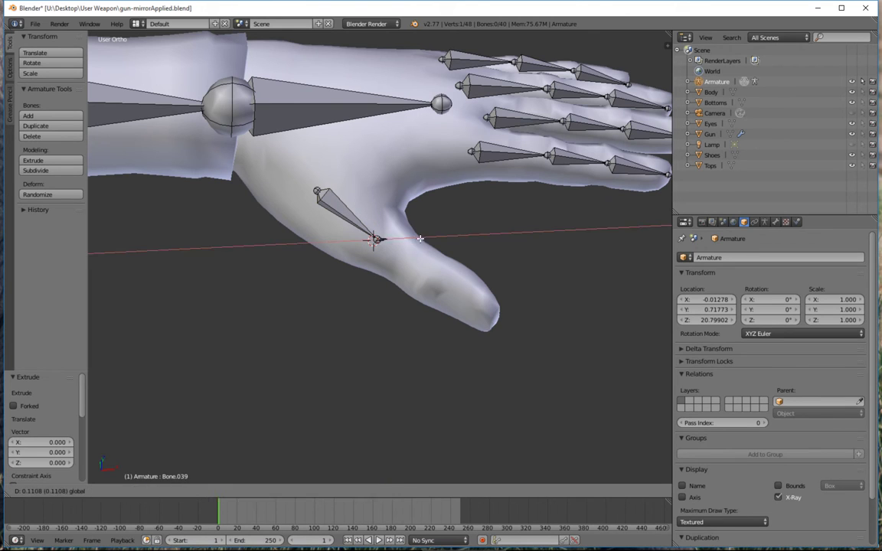
{"action": "left_click", "coordinate": [442, 212]}
Move the second thumb bone's outer joint −0.444 in Y and −0.210 in Z toward the thumb
{"action": "middle_click_drag", "start_coordinate": [453, 236], "coordinate": [428, 230]}
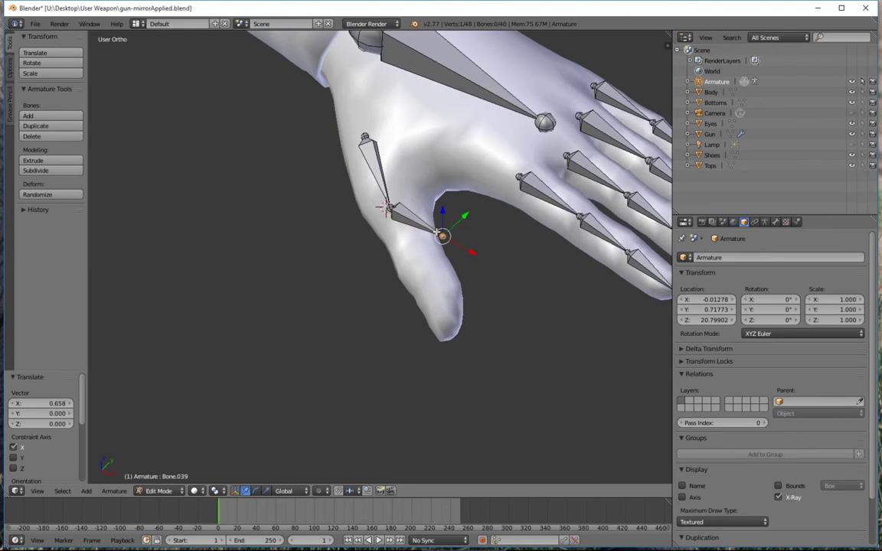
{"action": "key", "text": "g"}
{"action": "key", "text": "y"}
{"action": "left_click", "coordinate": [426, 226]}
{"action": "key", "text": "g"}
{"action": "key", "text": "z"}
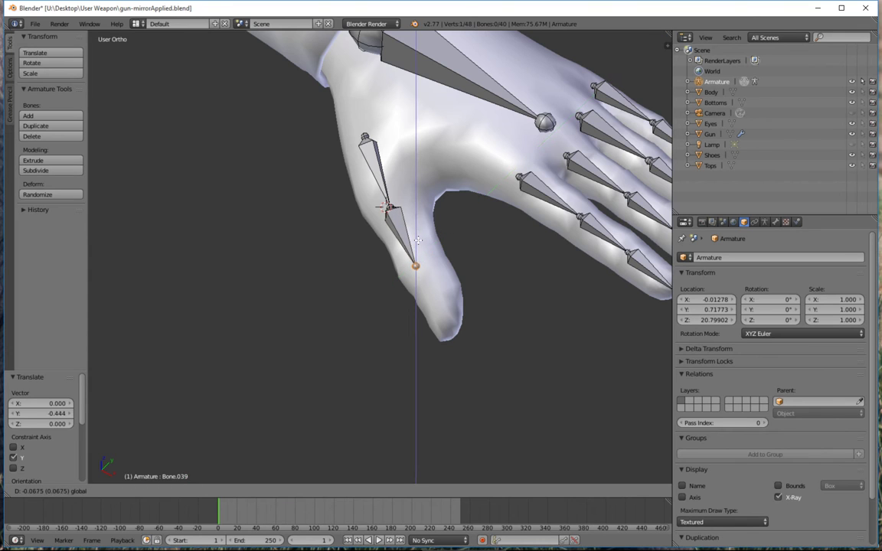
{"action": "left_click", "coordinate": [427, 229]}
Refit the second thumb bone's outer joint by lowering it −0.174 in Z, pulling it back in X and shifting it 0.528 in Y
{"action": "middle_click_drag", "start_coordinate": [427, 230], "coordinate": [464, 185]}
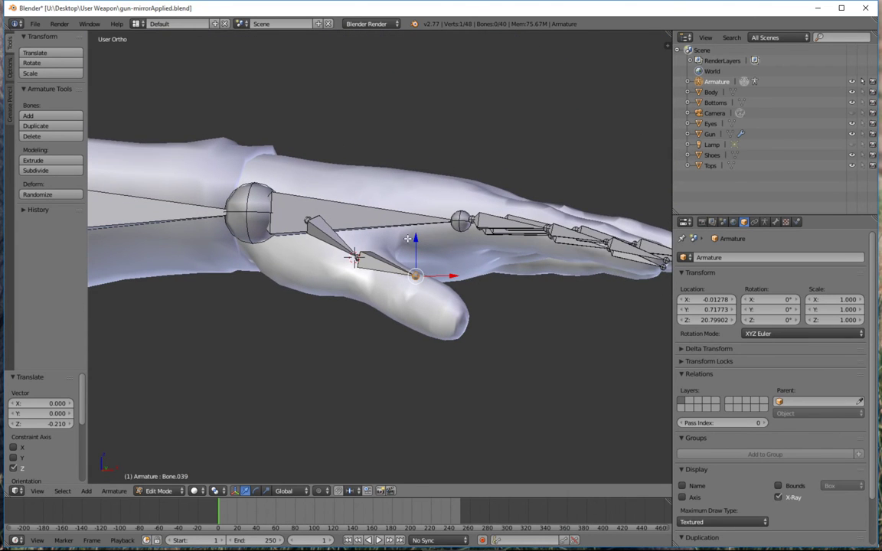
{"action": "key", "text": "g"}
{"action": "key", "text": "z"}
{"action": "left_click", "coordinate": [391, 241]}
{"action": "middle_click_drag", "start_coordinate": [431, 256], "coordinate": [451, 296]}
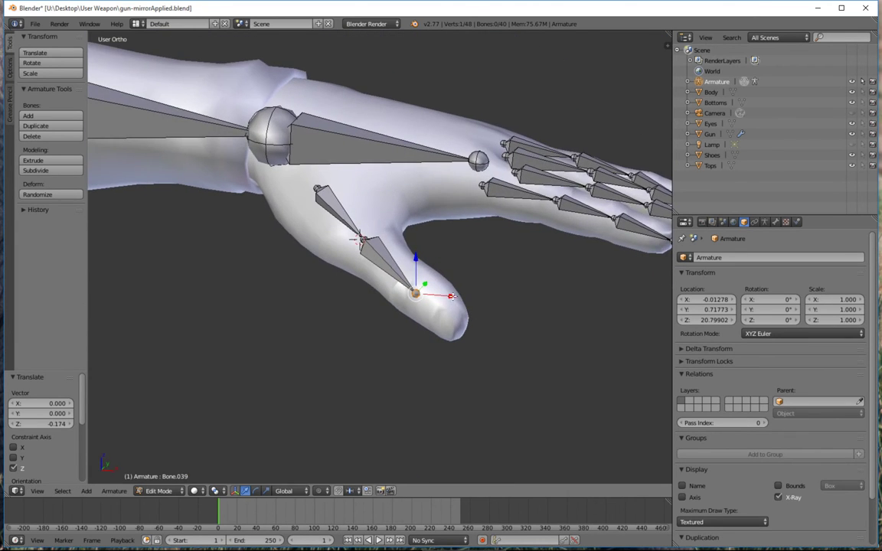
{"action": "key", "text": "g"}
{"action": "key", "text": "x"}
{"action": "left_click", "coordinate": [386, 287]}
{"action": "key", "text": "g"}
{"action": "key", "text": "y"}
{"action": "left_click", "coordinate": [405, 278]}
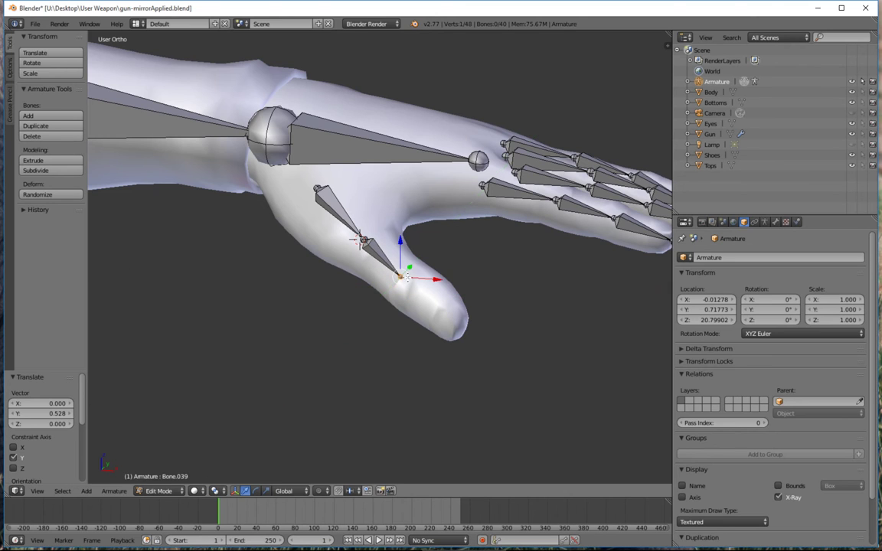
{"action": "middle_click_drag", "start_coordinate": [405, 278], "coordinate": [426, 296]}
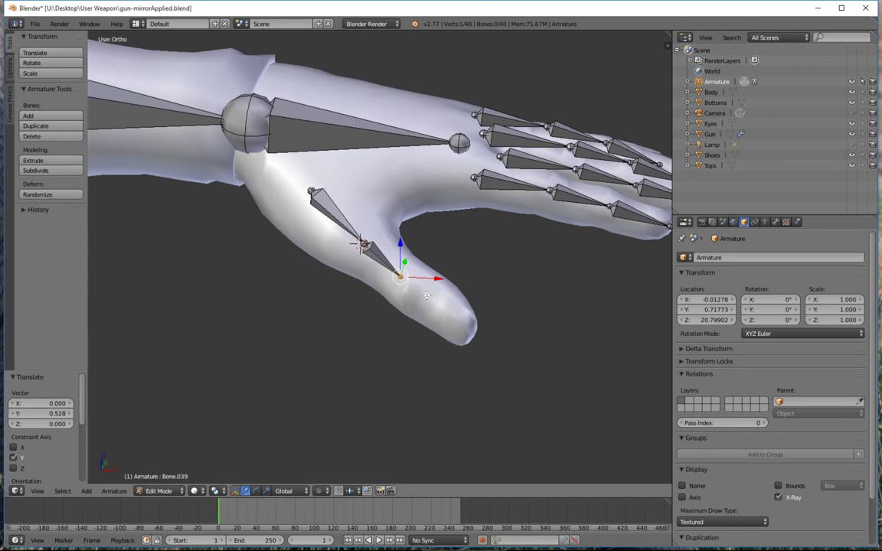
{"action": "left_click", "coordinate": [299, 491]}
{"action": "left_click", "coordinate": [301, 470]}
{"action": "left_click", "coordinate": [292, 491]}
{"action": "left_click", "coordinate": [294, 457]}
{"action": "left_click", "coordinate": [286, 490]}
{"action": "left_click", "coordinate": [287, 479]}
Reposition the second thumb bone's outer joint farther along the thumb in X and Y, finishing with −0.054 in Y
{"action": "middle_click_drag", "start_coordinate": [392, 257], "coordinate": [455, 374]}
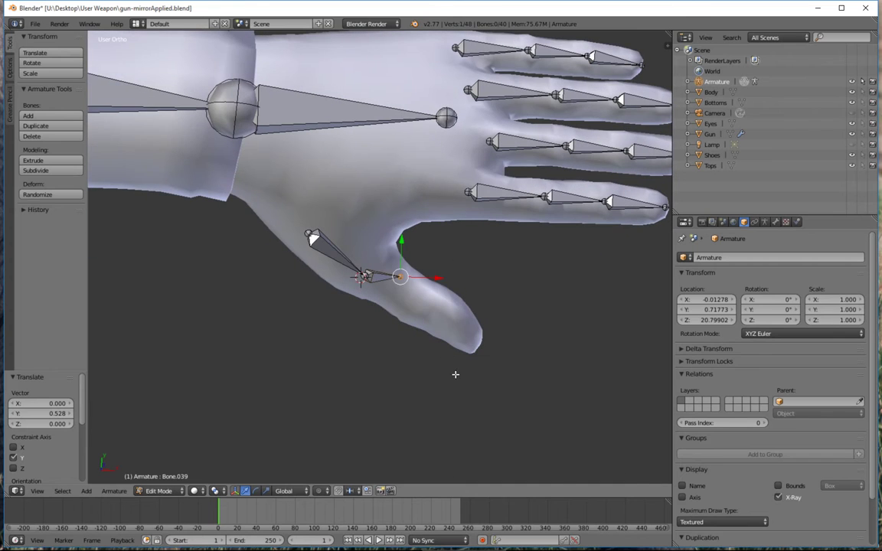
{"action": "left_click_drag", "start_coordinate": [402, 256], "coordinate": [420, 274]}
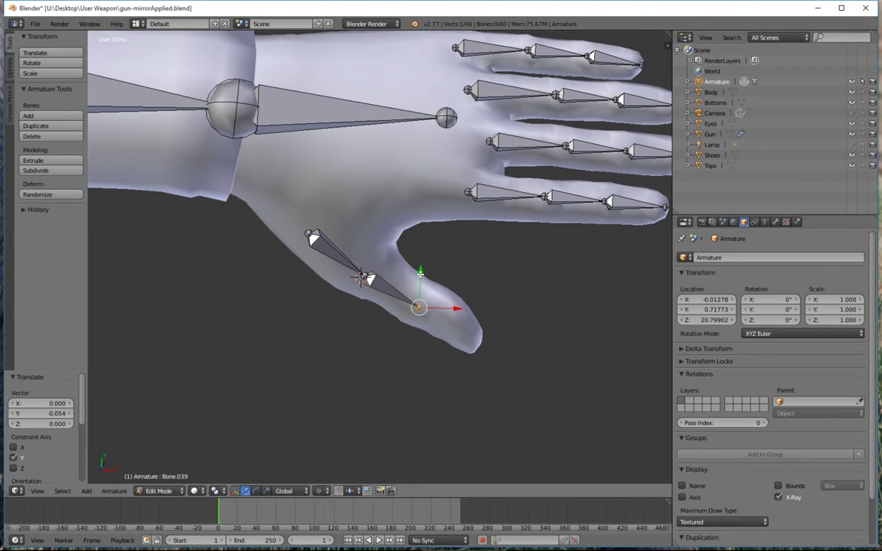
Extrude a third thumb bone about 0.56 in X and lower its tip joint −0.363 in Z toward the thumb tip
{"action": "middle_click_drag", "start_coordinate": [420, 275], "coordinate": [455, 309]}
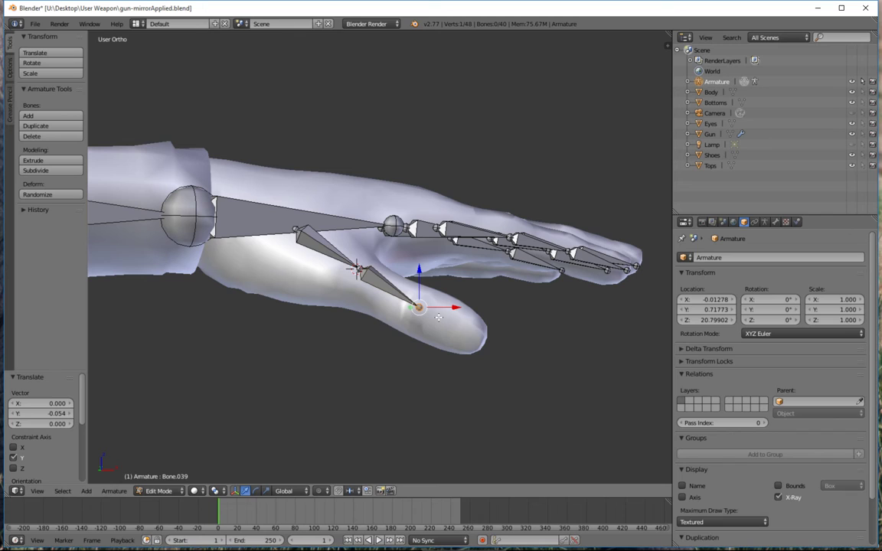
{"action": "key", "text": "e"}
{"action": "key", "text": "x"}
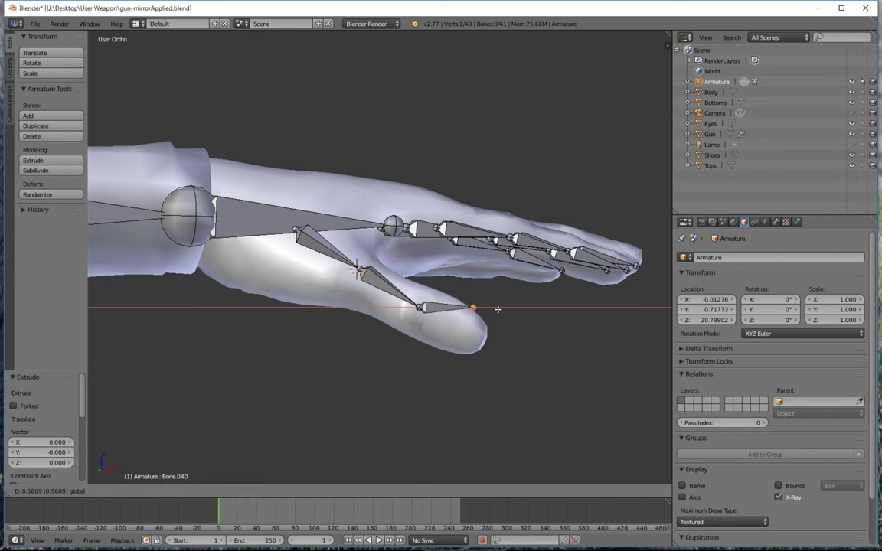
{"action": "left_click", "coordinate": [497, 309]}
{"action": "key", "text": "g"}
{"action": "key", "text": "z"}
{"action": "left_click", "coordinate": [489, 325]}
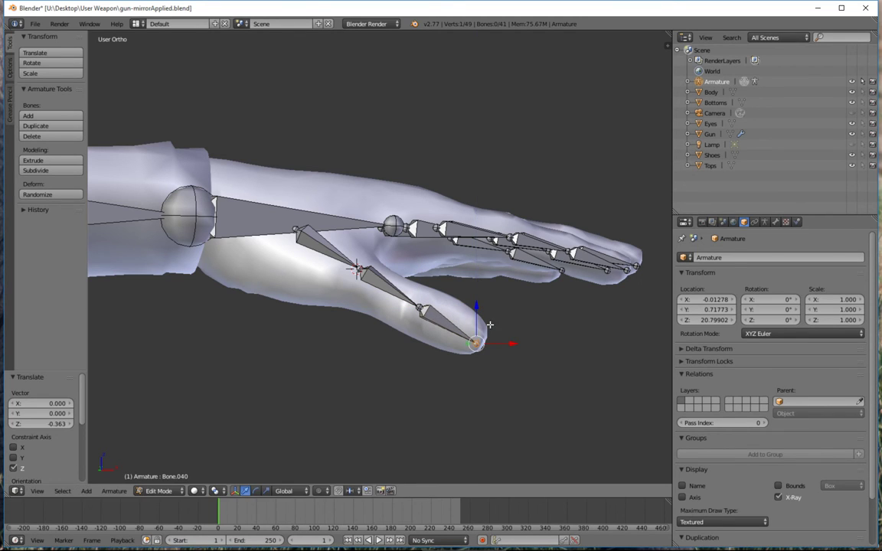
Fit the thumb's tip joint inside the mesh by moving it 0.027 in X, −0.305 in Y and −0.032 in X
{"action": "key", "text": "g"}
{"action": "key", "text": "x"}
{"action": "left_click", "coordinate": [506, 342]}
{"action": "key", "text": "KP_7"}
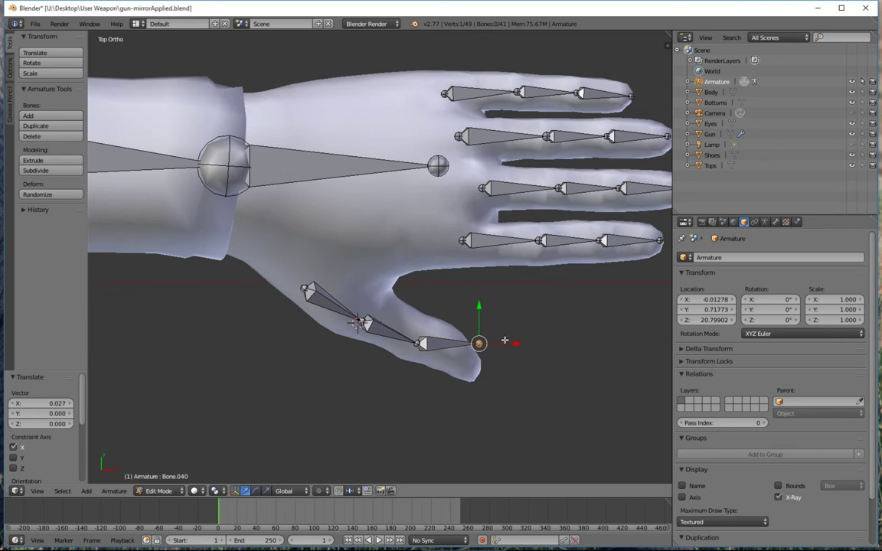
{"action": "left_click_drag", "start_coordinate": [479, 309], "coordinate": [476, 338]}
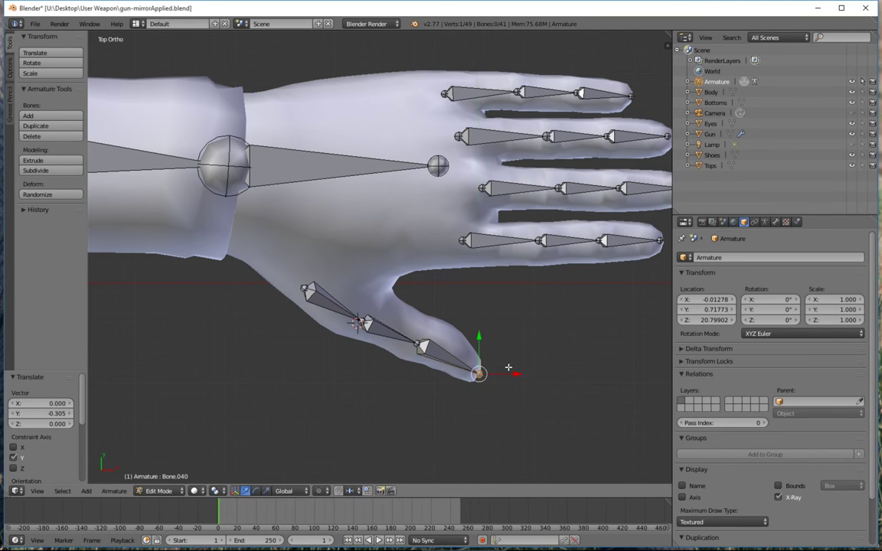
{"action": "left_click_drag", "start_coordinate": [513, 373], "coordinate": [511, 373]}
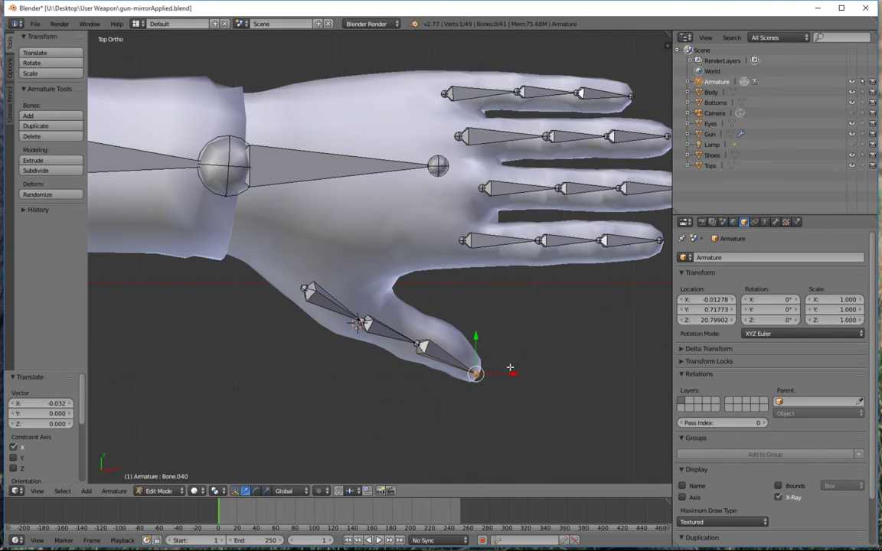
Lower the joint between the first two thumb bones and the thumb's base joint slightly in Z
{"action": "key", "text": "KP_3"}
{"action": "middle_click_drag", "start_coordinate": [532, 354], "coordinate": [358, 307]}
{"action": "right_click", "coordinate": [352, 301]}
{"action": "left_click_drag", "start_coordinate": [353, 276], "coordinate": [351, 287]}
{"action": "right_click", "coordinate": [282, 261]}
{"action": "left_click_drag", "start_coordinate": [283, 243], "coordinate": [286, 257]}
Shift the thumb's base joint in X by 0.274 and back by −0.107
{"action": "middle_click_drag", "start_coordinate": [329, 273], "coordinate": [347, 274]}
{"action": "left_click_drag", "start_coordinate": [309, 272], "coordinate": [322, 277]}
{"action": "middle_click_drag", "start_coordinate": [321, 277], "coordinate": [348, 272]}
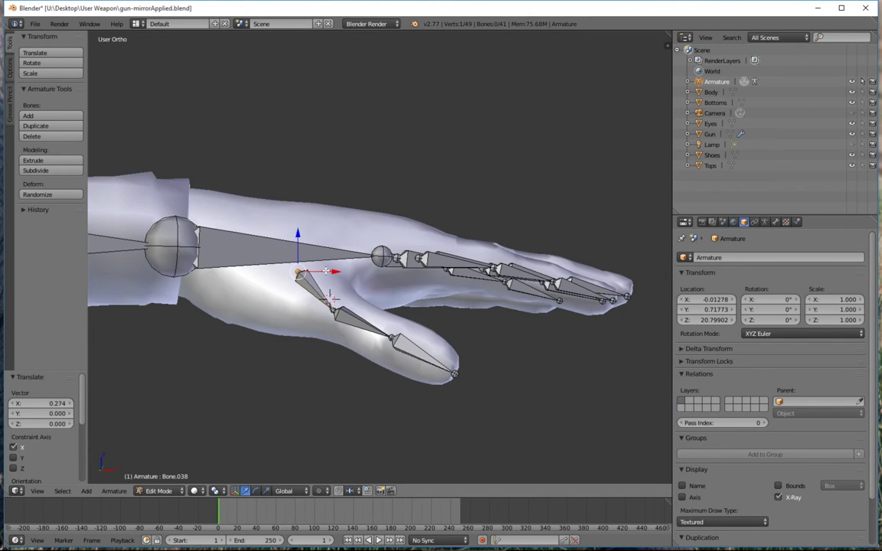
{"action": "left_click_drag", "start_coordinate": [334, 271], "coordinate": [322, 273]}
Pull the thumb's tip joint back inside the mesh, 0.044 in Y
{"action": "middle_click_drag", "start_coordinate": [397, 287], "coordinate": [324, 302]}
{"action": "right_click", "coordinate": [403, 431]}
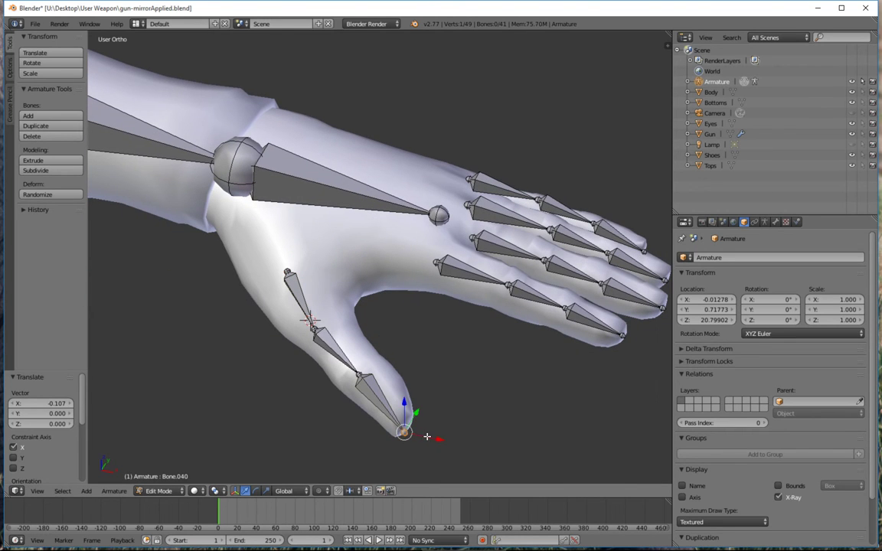
{"action": "left_click_drag", "start_coordinate": [427, 436], "coordinate": [417, 407]}
Duplicate all fifteen finger and thumb bones of the finished hand and move the copies −36.588 in X to the opposite hand
{"action": "right_click", "coordinate": [375, 394]}
{"action": "right_click", "coordinate": [337, 352], "text": "shift"}
{"action": "right_click", "coordinate": [302, 293], "text": "shift"}
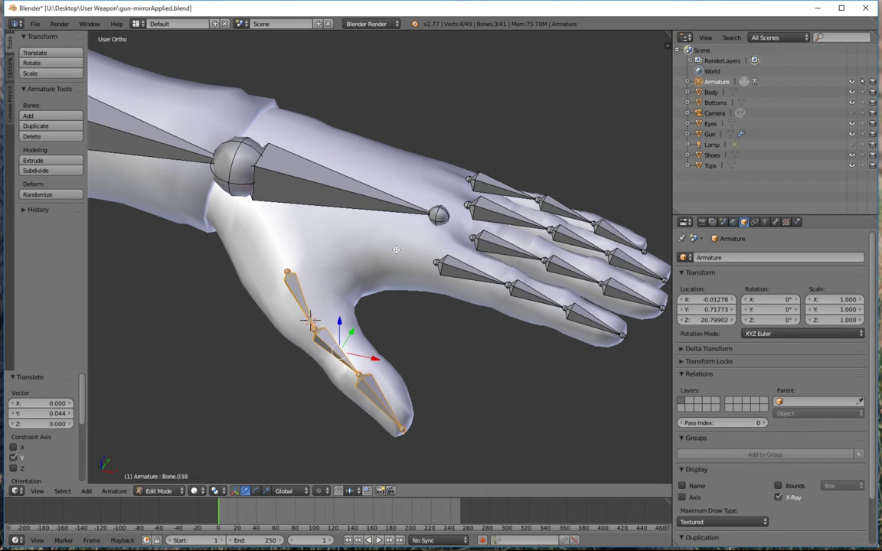
{"action": "right_click", "coordinate": [469, 273], "text": "shift"}
{"action": "right_click", "coordinate": [534, 296], "text": "shift"}
{"action": "right_click", "coordinate": [592, 319], "text": "shift"}
{"action": "right_click", "coordinate": [585, 281], "text": "shift"}
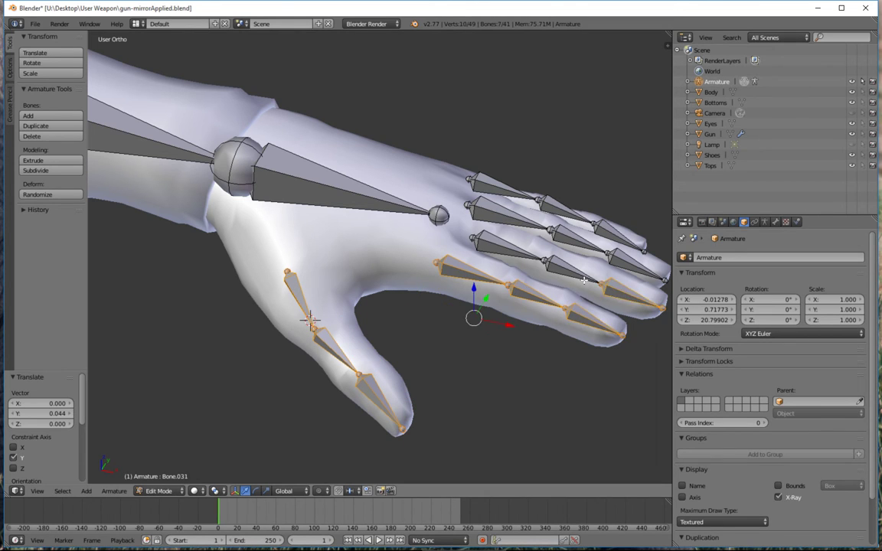
{"action": "right_click", "coordinate": [570, 267], "text": "shift"}
{"action": "right_click", "coordinate": [495, 246], "text": "shift"}
{"action": "right_click", "coordinate": [497, 208], "text": "shift"}
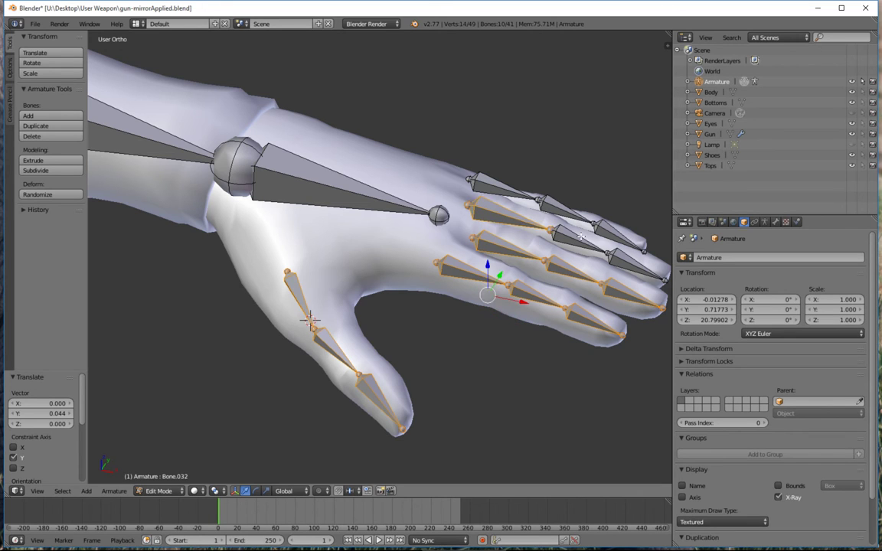
{"action": "right_click", "coordinate": [536, 222], "text": "shift"}
{"action": "right_click", "coordinate": [574, 238], "text": "shift"}
{"action": "right_click", "coordinate": [575, 215], "text": "shift"}
{"action": "right_click", "coordinate": [576, 215], "text": "shift"}
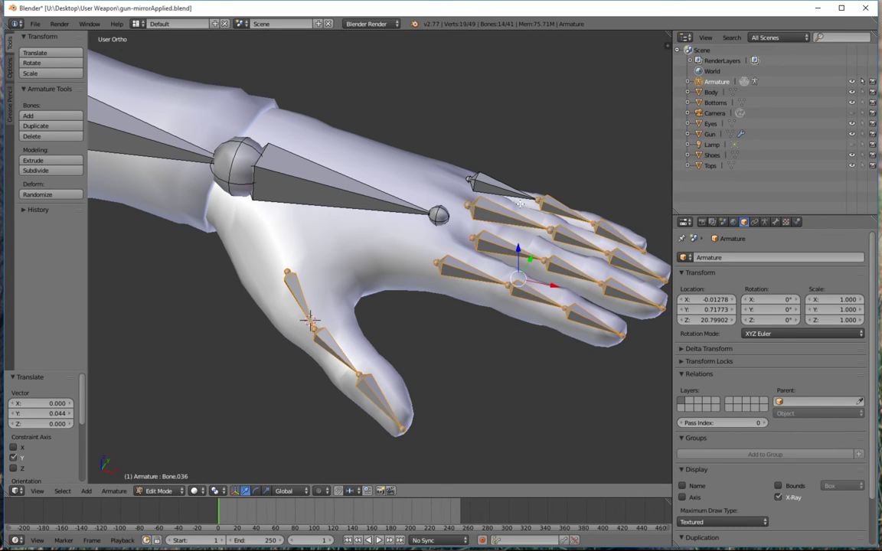
{"action": "right_click", "coordinate": [503, 189], "text": "shift"}
{"action": "scroll", "coordinate": [498, 189], "scroll_direction": "down", "scroll_amount": 6}
{"action": "middle_click_drag", "start_coordinate": [224, 216], "coordinate": [491, 312], "text": "shift"}
{"action": "scroll", "coordinate": [344, 301], "scroll_direction": "down", "scroll_amount": 5}
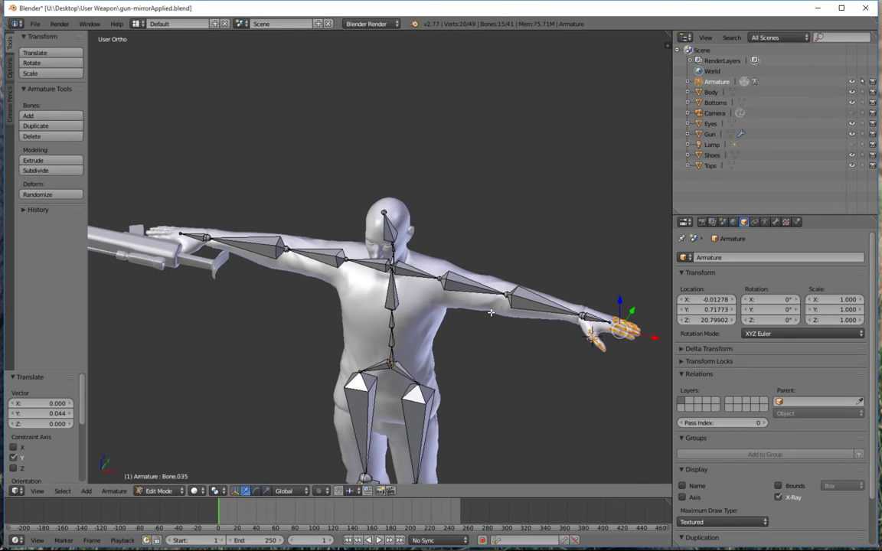
{"action": "key", "text": "shift+d"}
{"action": "right_click", "coordinate": [491, 312]}
{"action": "key", "text": "g"}
{"action": "key", "text": "x"}
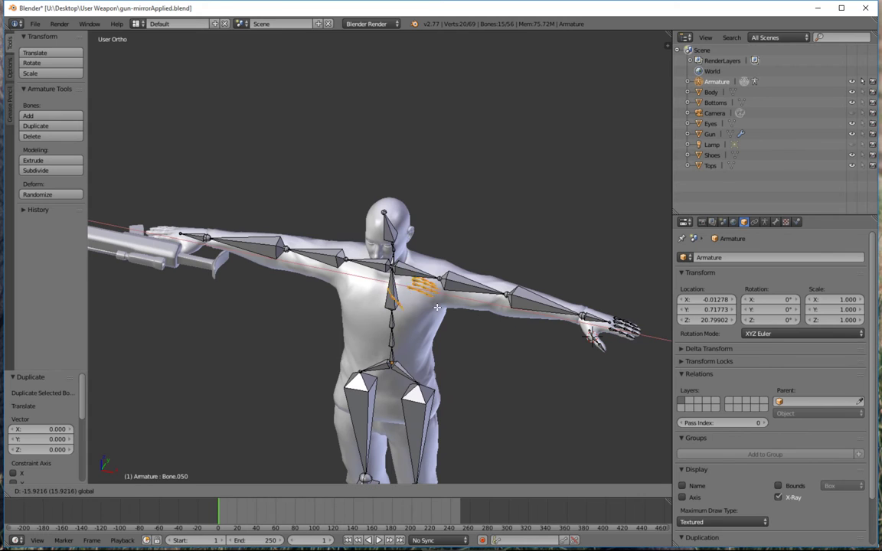
{"action": "left_click", "coordinate": [191, 258]}
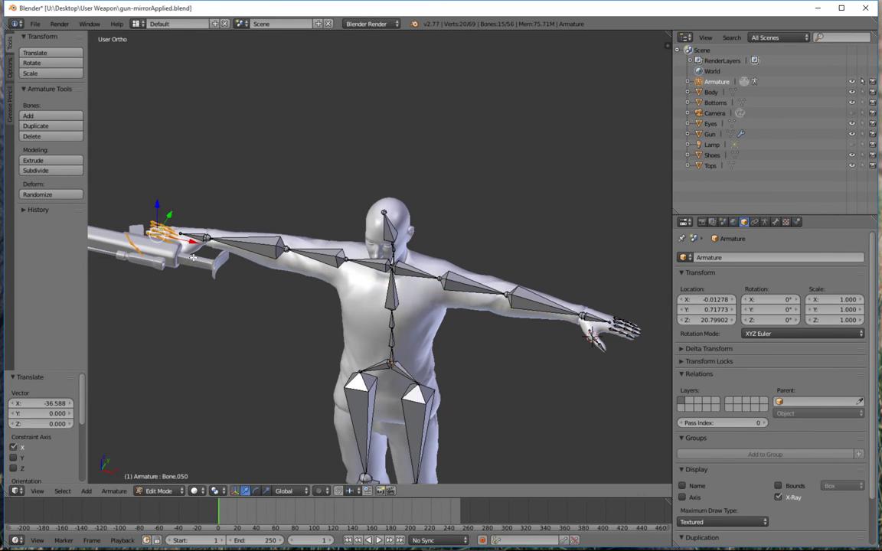
Rotate the duplicated finger and thumb bones −180° about the global Z axis at the hand beside the gun
{"action": "middle_click_drag", "start_coordinate": [192, 258], "coordinate": [381, 310]}
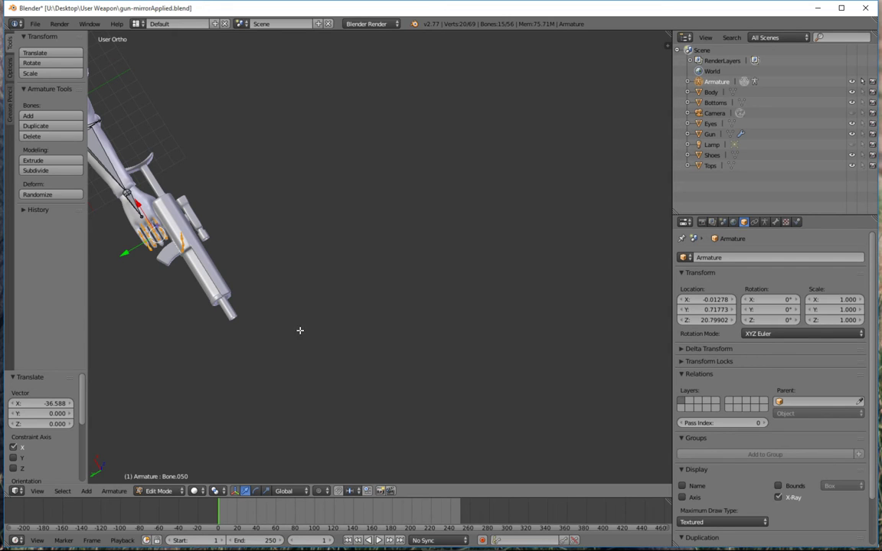
{"action": "middle_click_drag", "start_coordinate": [270, 279], "coordinate": [213, 291]}
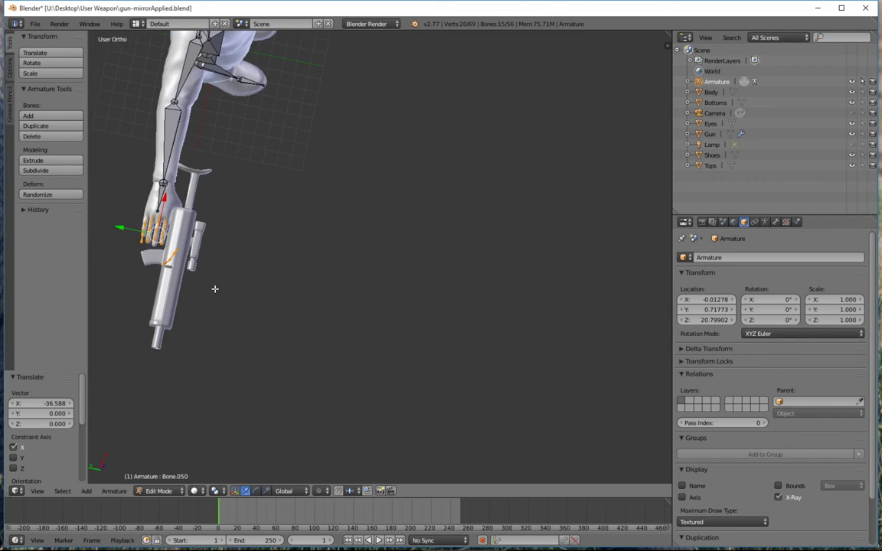
{"action": "left_click", "coordinate": [256, 491]}
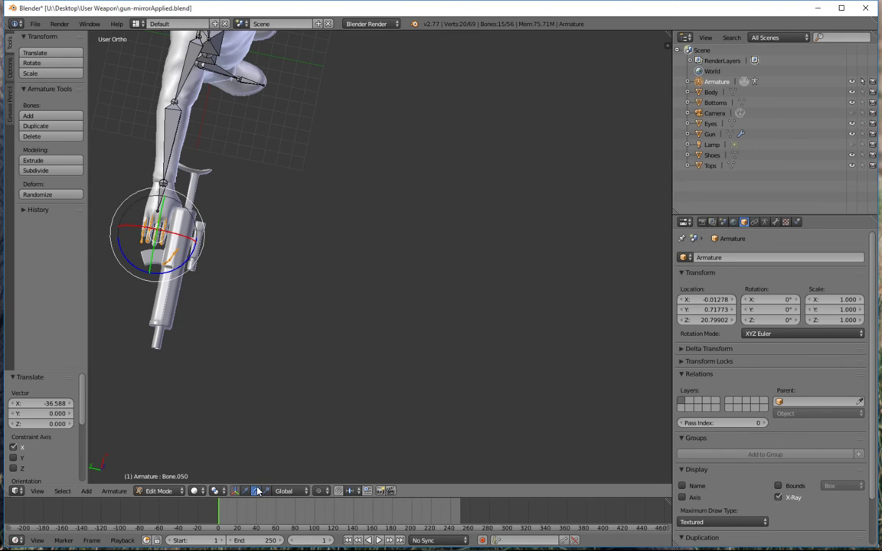
{"action": "mouse_move", "coordinate": [211, 229]}
{"action": "middle_mouse_down"}
{"action": "mouse_move", "coordinate": [227, 252]}
{"action": "mouse_move", "coordinate": [223, 227]}
{"action": "middle_mouse_up"}
{"action": "left_click_drag", "start_coordinate": [190, 255], "coordinate": [527, 130]}
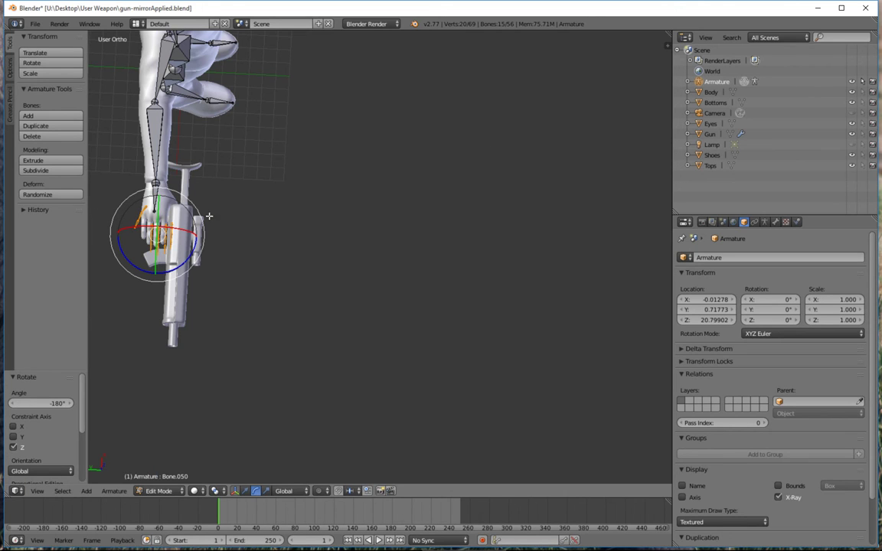
{"action": "scroll", "coordinate": [176, 195], "scroll_direction": "up", "scroll_amount": 5}
{"action": "middle_click_drag", "start_coordinate": [176, 195], "coordinate": [435, 224], "text": "shift"}
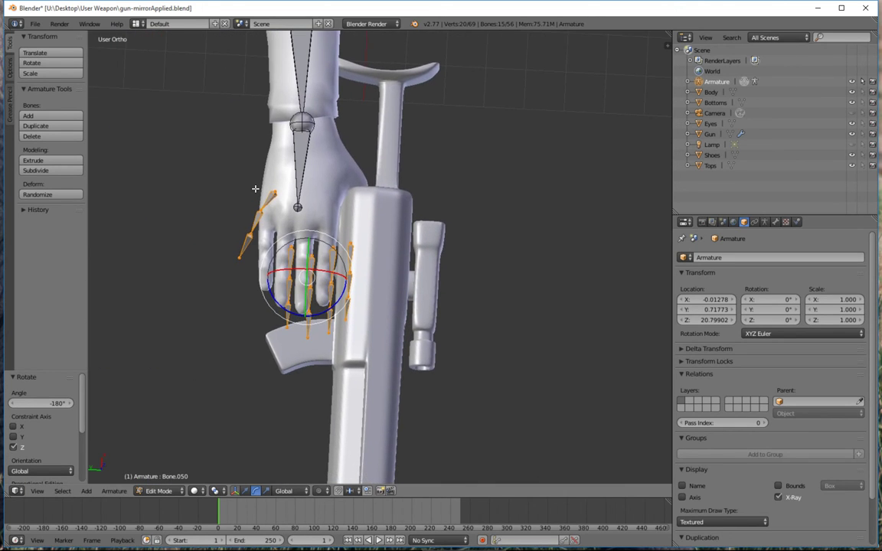
Move the three-bone chain lying over the gun 2.105 in Y and 0.660 in X into the little finger
{"action": "left_click", "coordinate": [246, 492]}
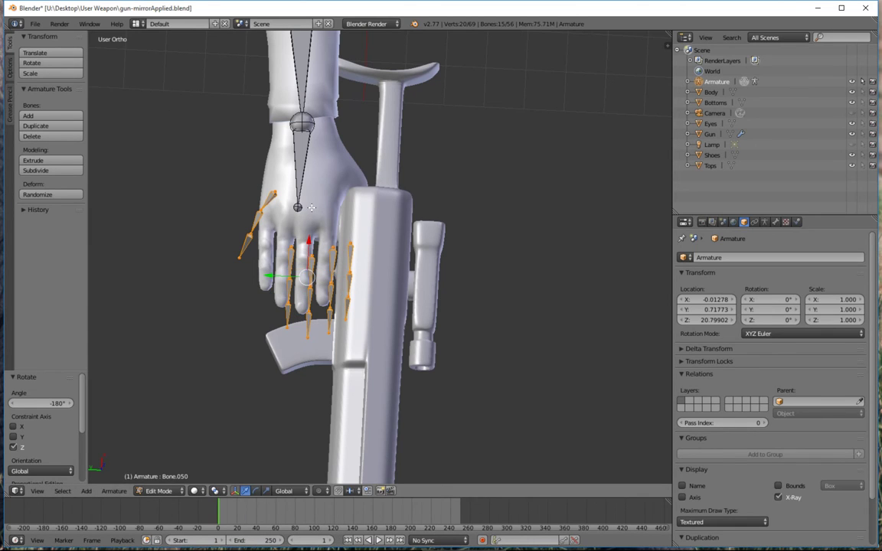
{"action": "key", "text": "a"}
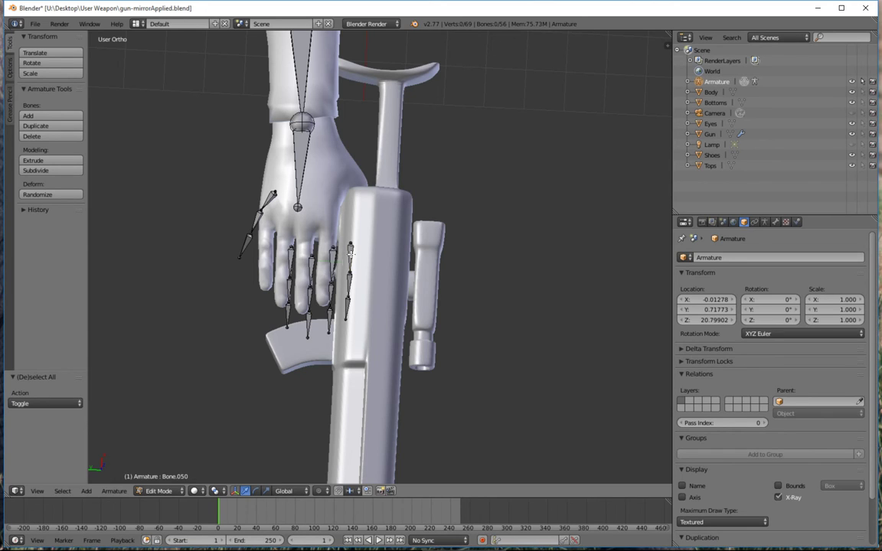
{"action": "right_click", "coordinate": [349, 284]}
{"action": "left_click_drag", "start_coordinate": [325, 282], "coordinate": [240, 282]}
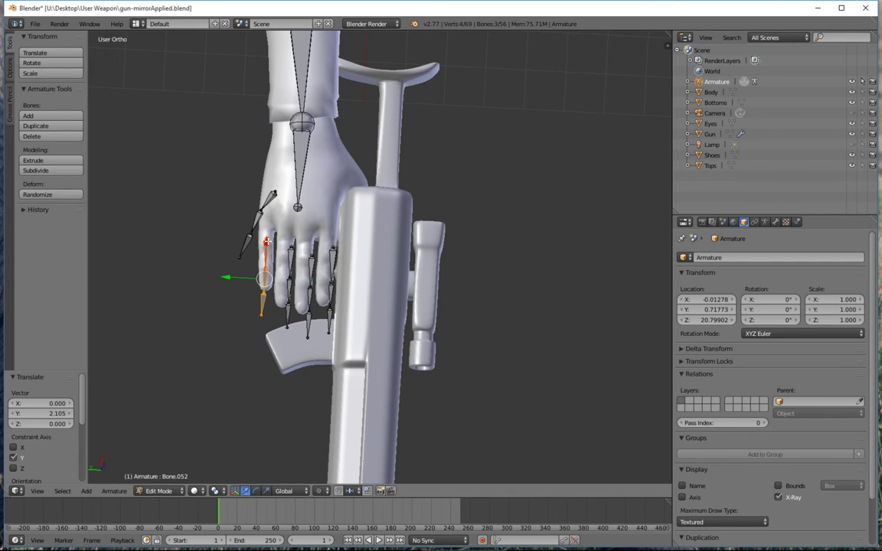
{"action": "left_click_drag", "start_coordinate": [266, 243], "coordinate": [266, 219]}
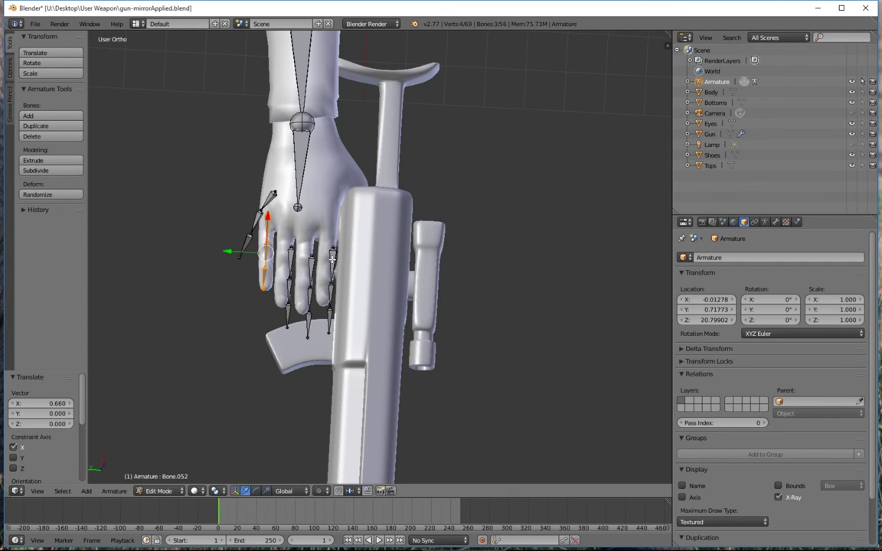
Move the chain beside the index finger onto the ring finger and the other chain into the index finger, shifting the latter 0.647 in X
{"action": "right_click", "coordinate": [330, 310]}
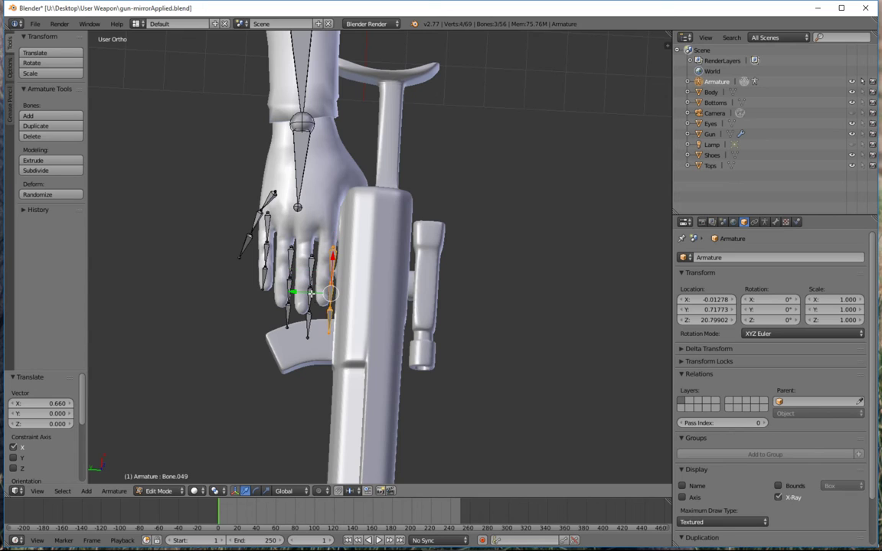
{"action": "mouse_move", "coordinate": [313, 293]}
{"action": "left_mouse_down"}
{"action": "mouse_move", "coordinate": [264, 293]}
{"action": "mouse_move", "coordinate": [314, 289]}
{"action": "mouse_move", "coordinate": [304, 290]}
{"action": "left_mouse_up"}
{"action": "right_click", "coordinate": [291, 271]}
{"action": "right_click", "coordinate": [287, 308]}
{"action": "left_click_drag", "start_coordinate": [328, 255], "coordinate": [329, 229]}
Fit the middle finger's three-bone chain inside the finger, shifting it toward the wrist and finally −0.066 in Y
{"action": "right_click", "coordinate": [314, 271]}
{"action": "right_click", "coordinate": [311, 298], "text": "shift"}
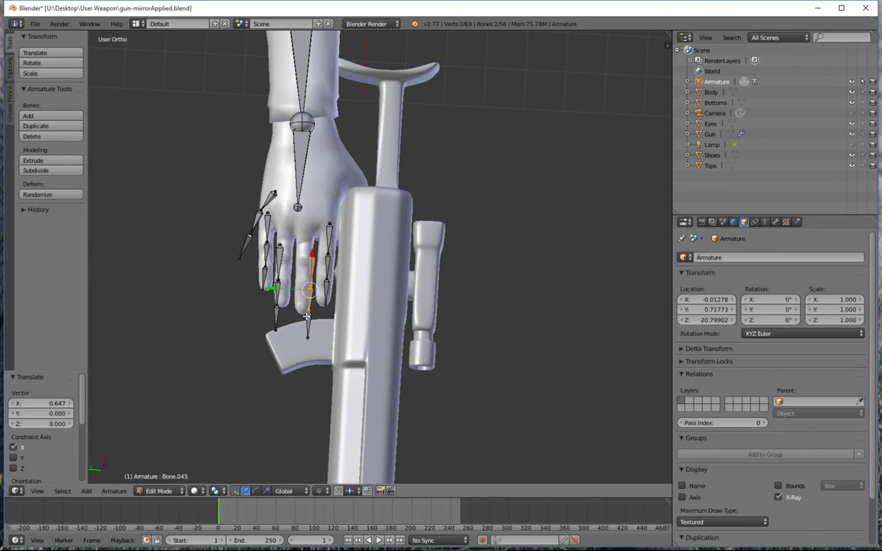
{"action": "right_click", "coordinate": [310, 284], "text": "shift"}
{"action": "left_click_drag", "start_coordinate": [293, 299], "coordinate": [285, 295]}
{"action": "left_click_drag", "start_coordinate": [304, 263], "coordinate": [304, 235]}
{"action": "left_click_drag", "start_coordinate": [284, 267], "coordinate": [281, 270]}
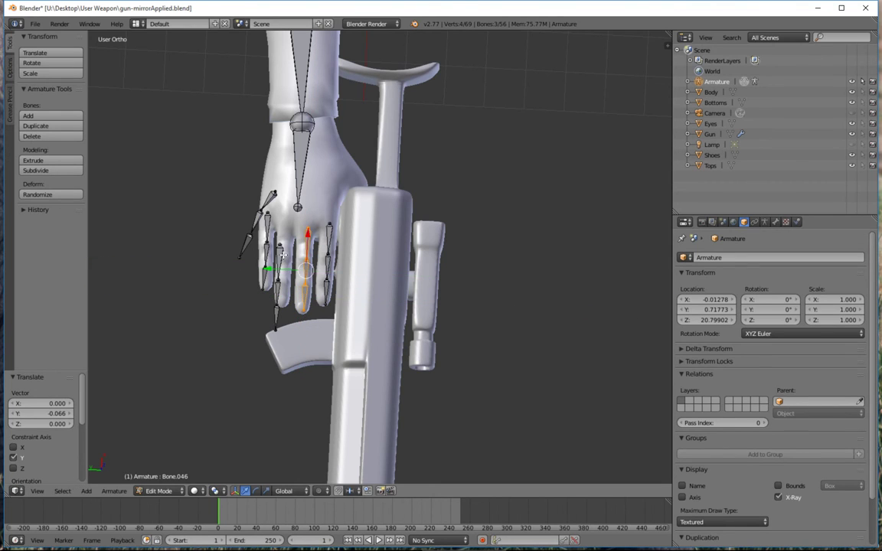
Center the ring finger's bone chain in its finger, shifting it slightly in Y and 0.605 in X
{"action": "right_click", "coordinate": [277, 304]}
{"action": "right_click", "coordinate": [273, 294], "text": "shift"}
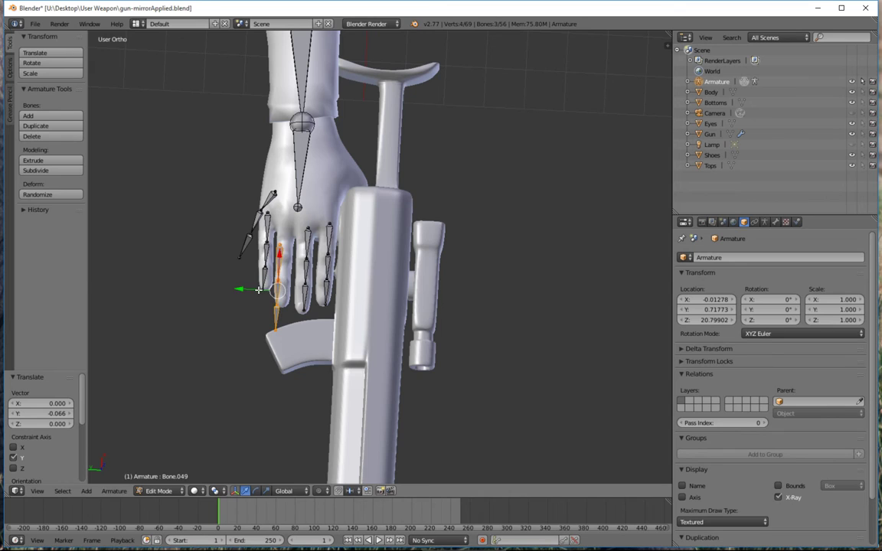
{"action": "left_click_drag", "start_coordinate": [258, 290], "coordinate": [285, 233]}
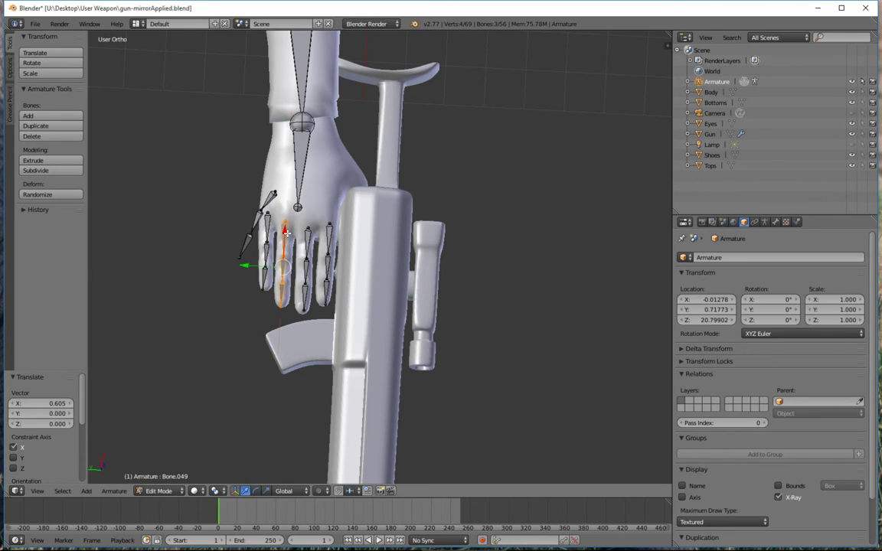
Move the three thumb bones −2.614 in Y across to the thumb side of the hand
{"action": "right_click", "coordinate": [271, 196]}
{"action": "right_click", "coordinate": [255, 224], "text": "shift"}
{"action": "right_click", "coordinate": [245, 243], "text": "shift"}
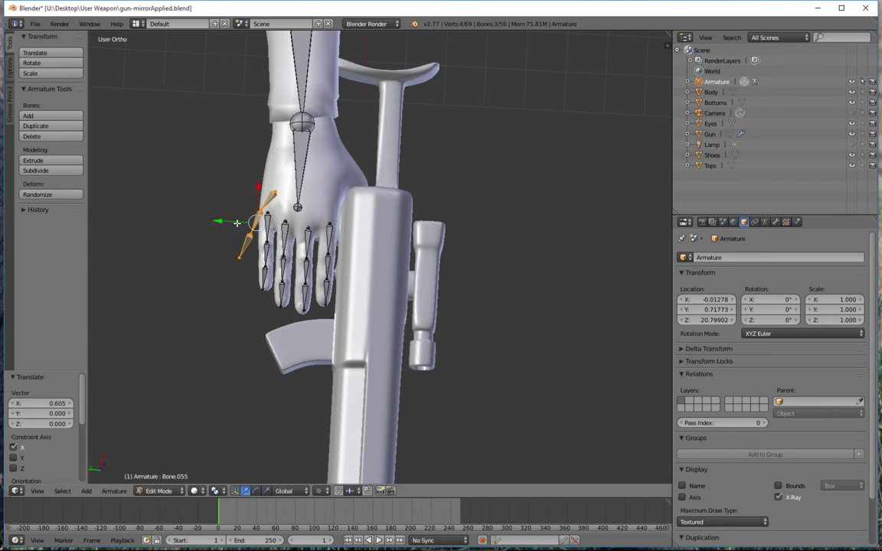
{"action": "left_click_drag", "start_coordinate": [242, 220], "coordinate": [353, 222]}
Lower the little finger's three-bone chain −0.110 in Z to sit within the finger
{"action": "middle_click_drag", "start_coordinate": [354, 222], "coordinate": [357, 189]}
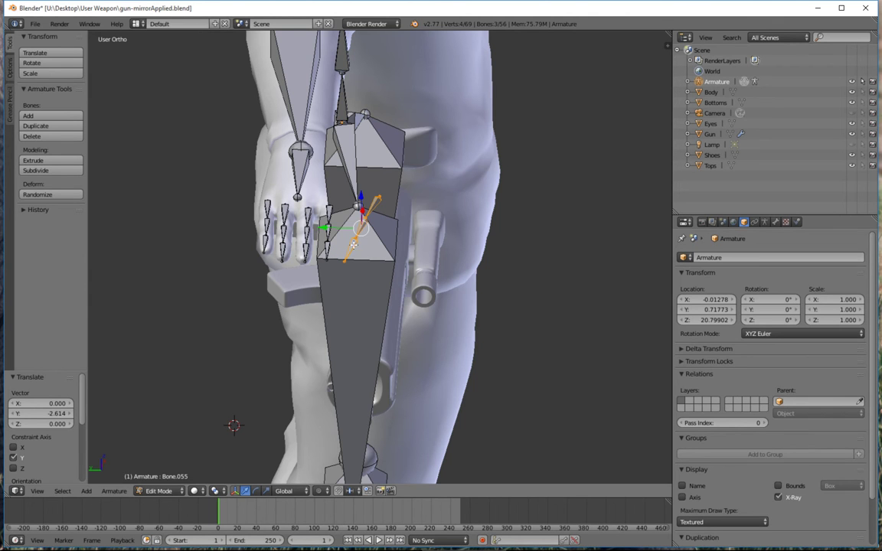
{"action": "middle_click_drag", "start_coordinate": [353, 245], "coordinate": [439, 211]}
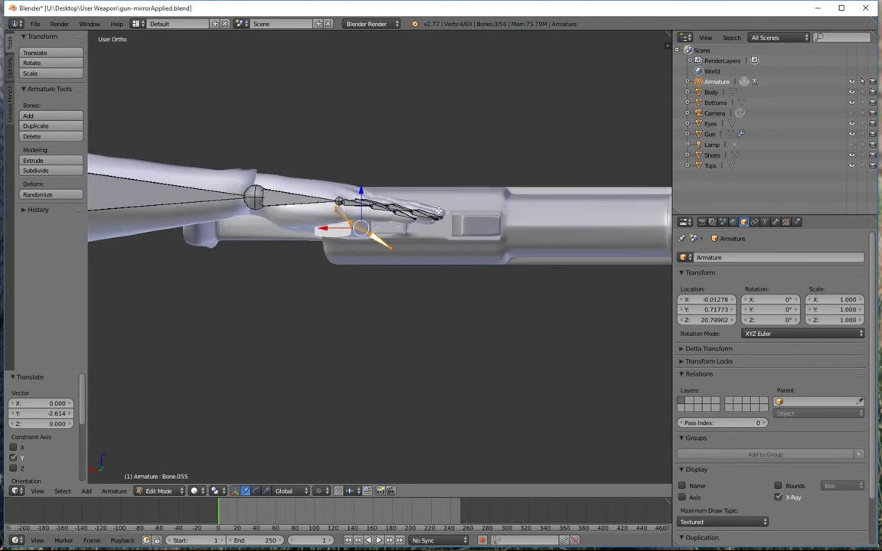
{"action": "scroll", "coordinate": [438, 211], "scroll_direction": "up", "scroll_amount": 8}
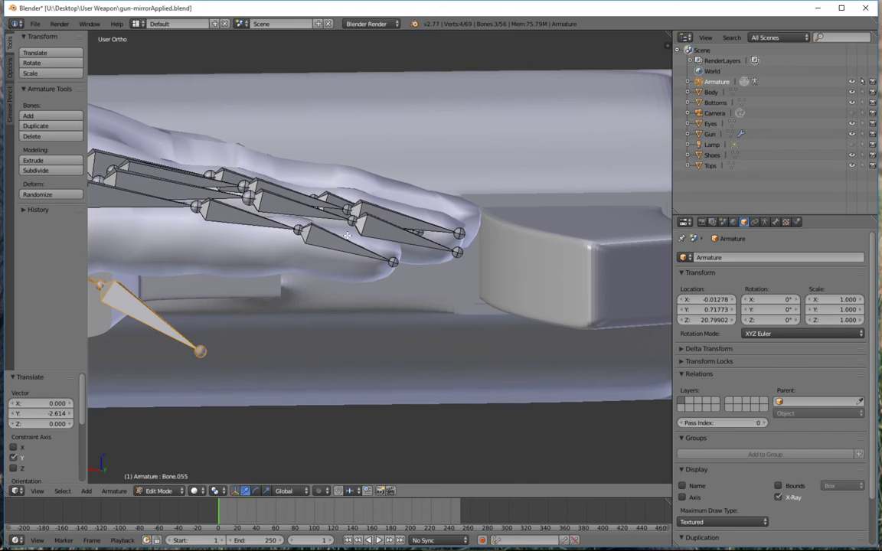
{"action": "scroll", "coordinate": [347, 236], "scroll_direction": "up", "scroll_amount": 5, "text": "ctrl"}
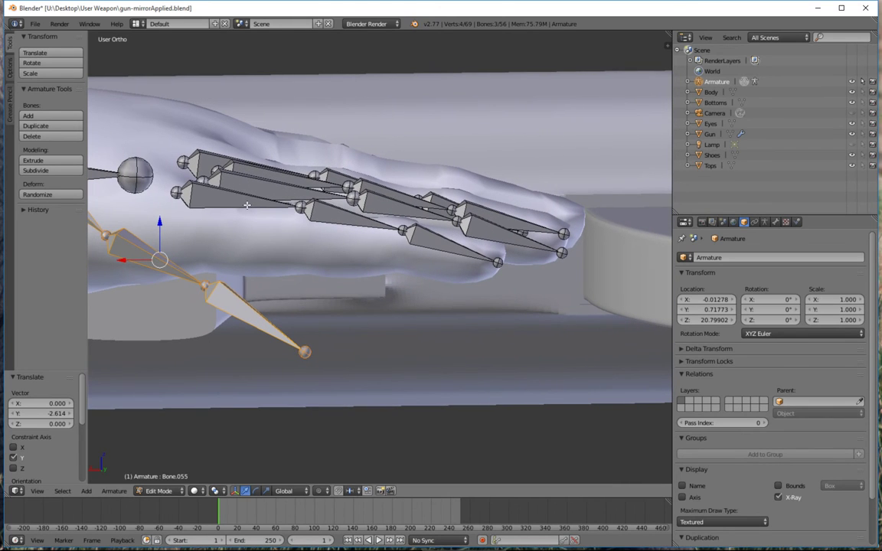
{"action": "right_click", "coordinate": [246, 205]}
{"action": "right_click", "coordinate": [345, 216], "text": "shift"}
{"action": "right_click", "coordinate": [428, 238], "text": "shift"}
{"action": "key", "text": "g"}
{"action": "key", "text": "z"}
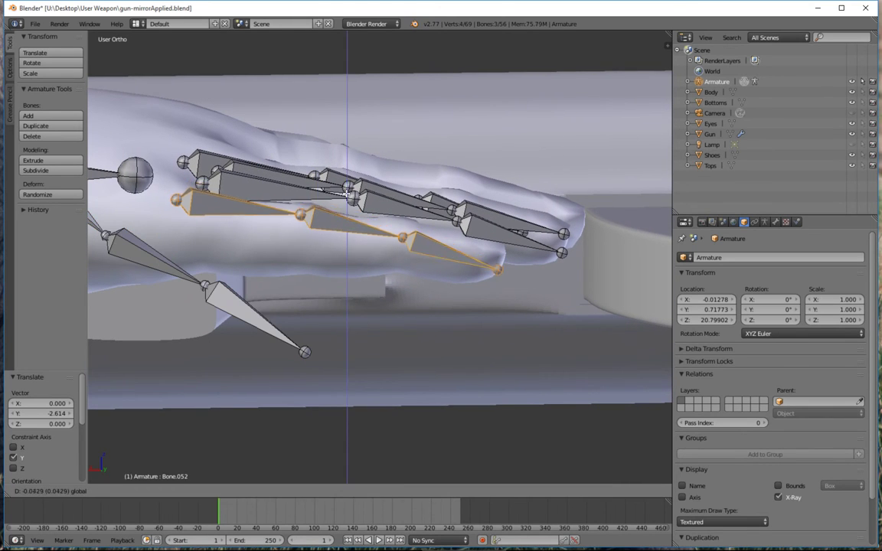
{"action": "left_click", "coordinate": [396, 254]}
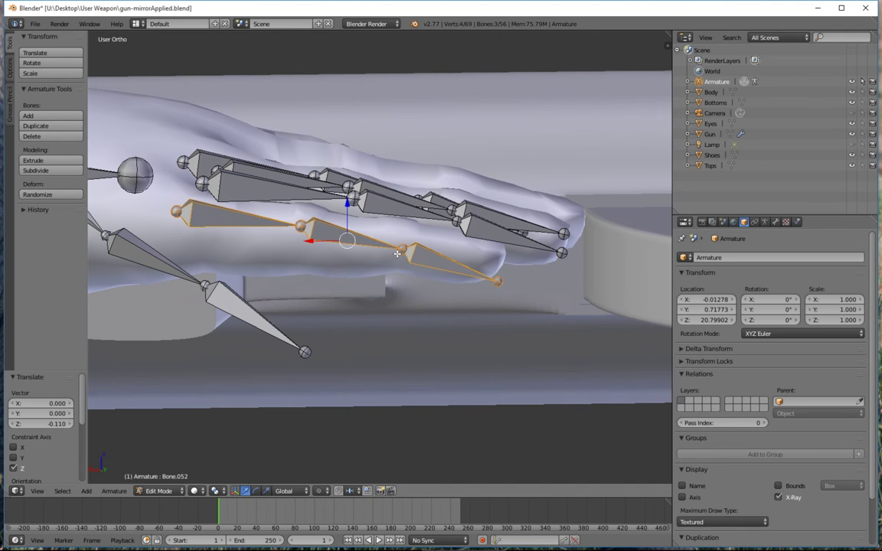
Raise the tip joint of the little finger 0.126 in Z
{"action": "right_click", "coordinate": [495, 281]}
{"action": "key", "text": "g"}
{"action": "key", "text": "z"}
{"action": "left_click", "coordinate": [498, 234]}
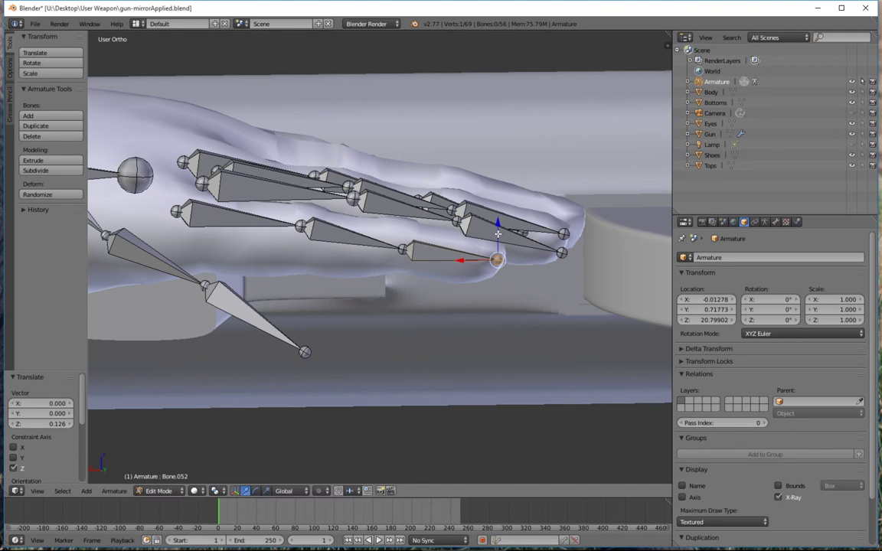
Hide the gun to expose the finger bones from the palm side
{"action": "middle_click_drag", "start_coordinate": [490, 231], "coordinate": [491, 230]}
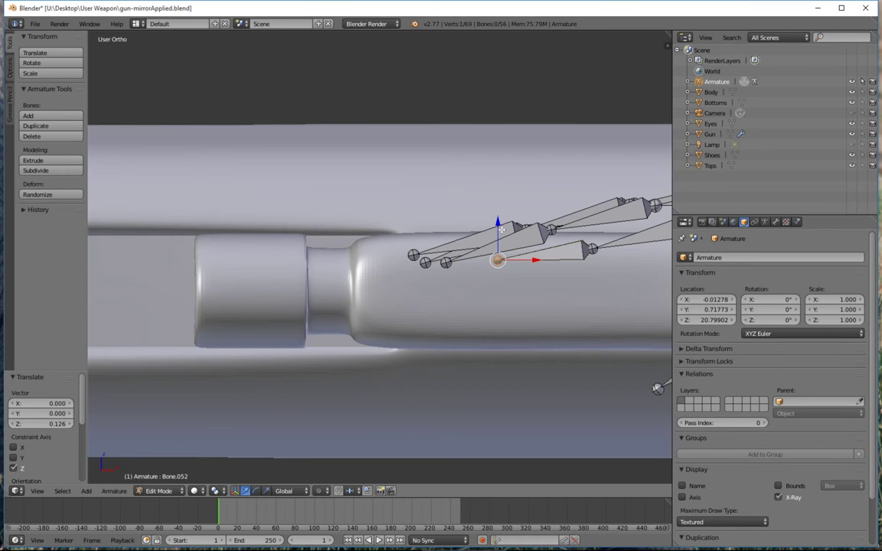
{"action": "left_click", "coordinate": [852, 134]}
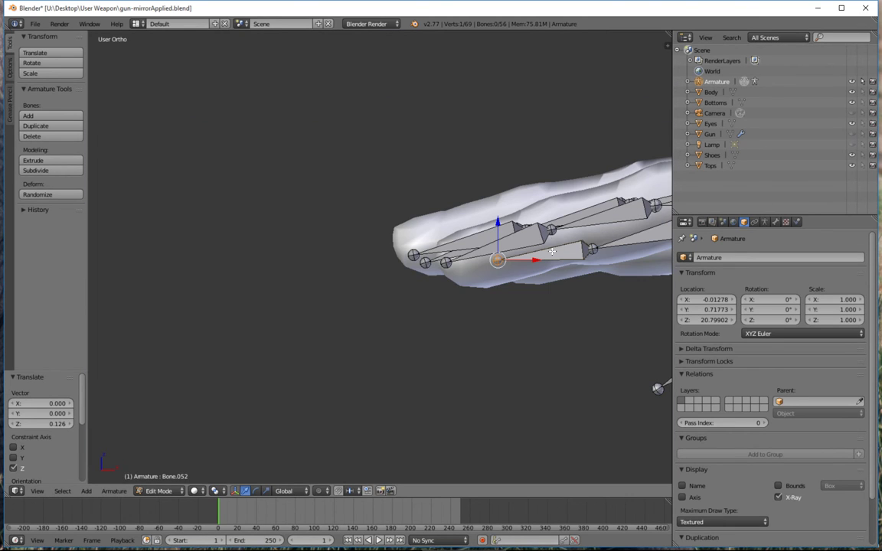
{"action": "middle_click_drag", "start_coordinate": [552, 251], "coordinate": [358, 230]}
{"action": "scroll", "coordinate": [358, 230], "scroll_direction": "up", "scroll_amount": 3}
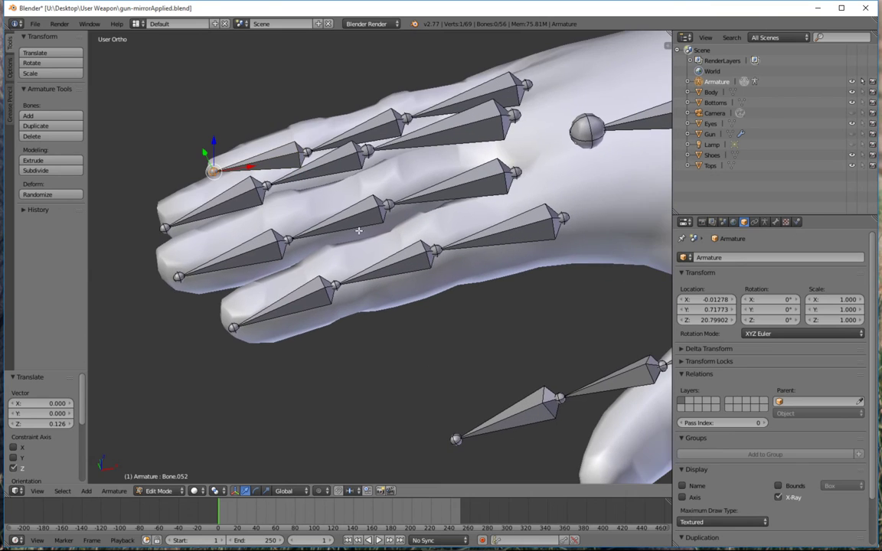
{"action": "middle_click_drag", "start_coordinate": [373, 186], "coordinate": [462, 192]}
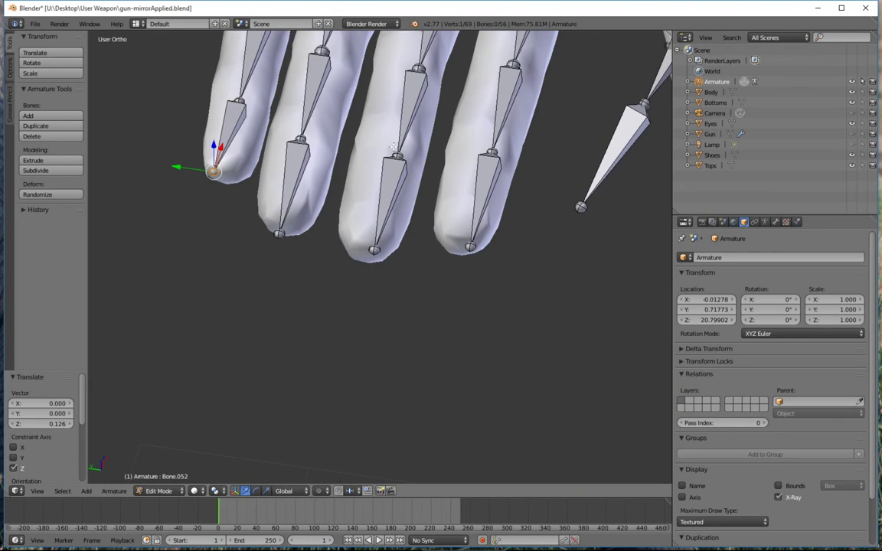
Shift the middle finger's tip bone and its middle bone about 0.05 each in Y
{"action": "right_click", "coordinate": [395, 172]}
{"action": "type", "text": "gy0.05"}
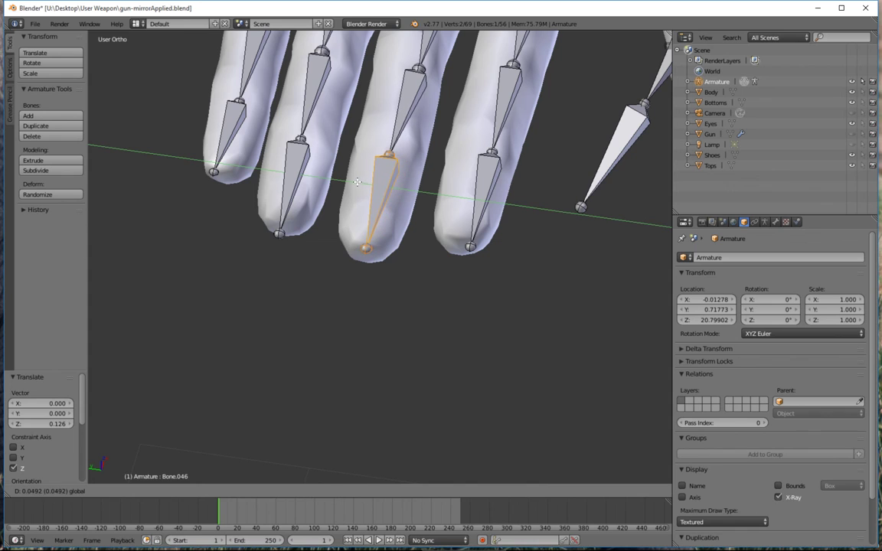
{"action": "key", "text": "Return"}
{"action": "right_click", "coordinate": [412, 108]}
{"action": "type", "text": "gy0.05"}
{"action": "key", "text": "Return"}
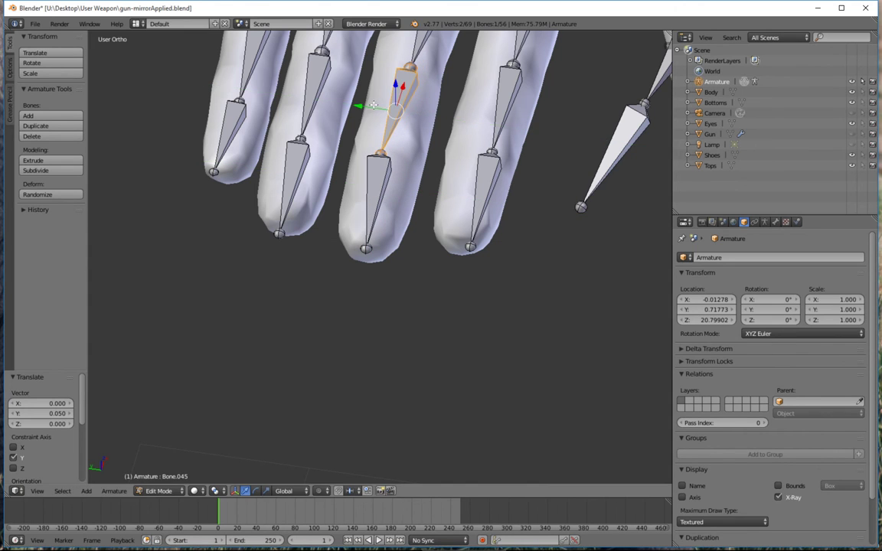
Nudge the joint between the middle finger's outer two bones 0.002 in X and −0.012 in Y
{"action": "middle_click_drag", "start_coordinate": [399, 109], "coordinate": [448, 304], "text": "shift"}
{"action": "right_click", "coordinate": [431, 303]}
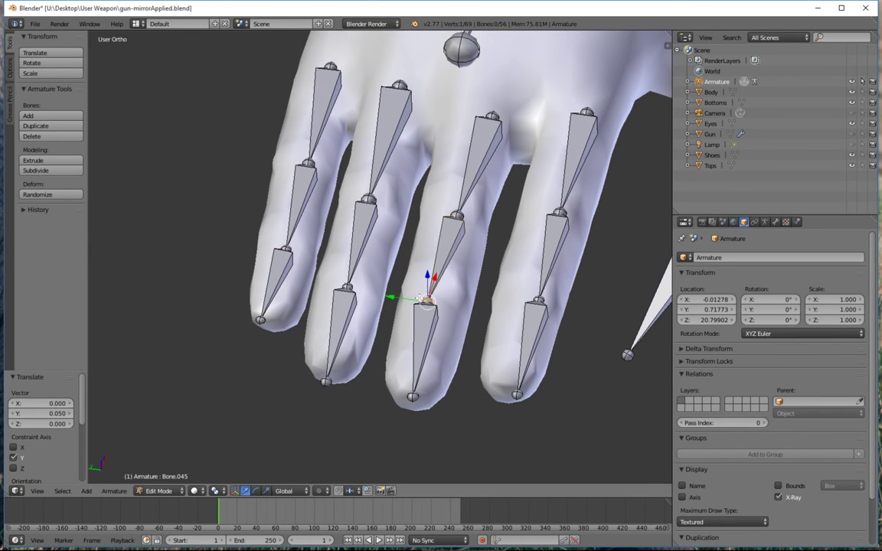
{"action": "key", "text": "g"}
{"action": "left_click", "coordinate": [423, 300]}
Shift the middle finger's base joint 0.074 in Y and 0.047 in X
{"action": "right_click", "coordinate": [493, 109]}
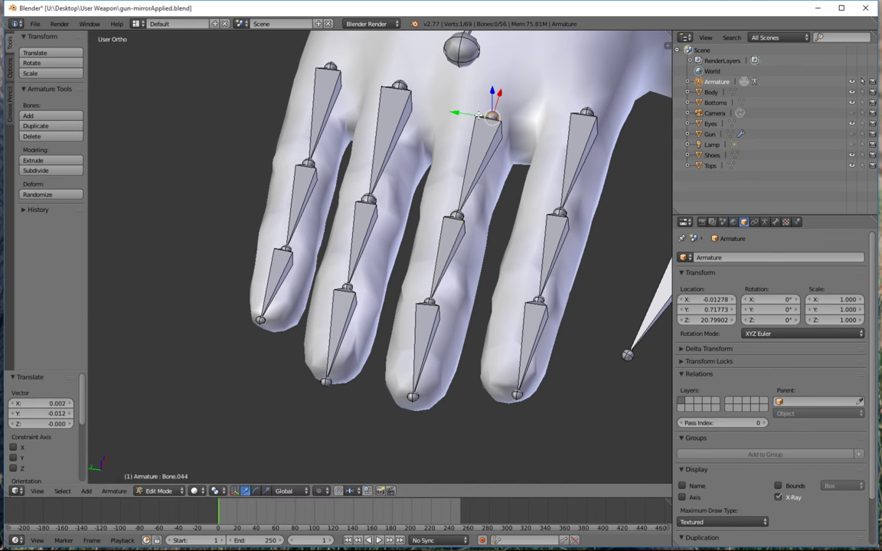
{"action": "key", "text": "g"}
{"action": "key", "text": "y"}
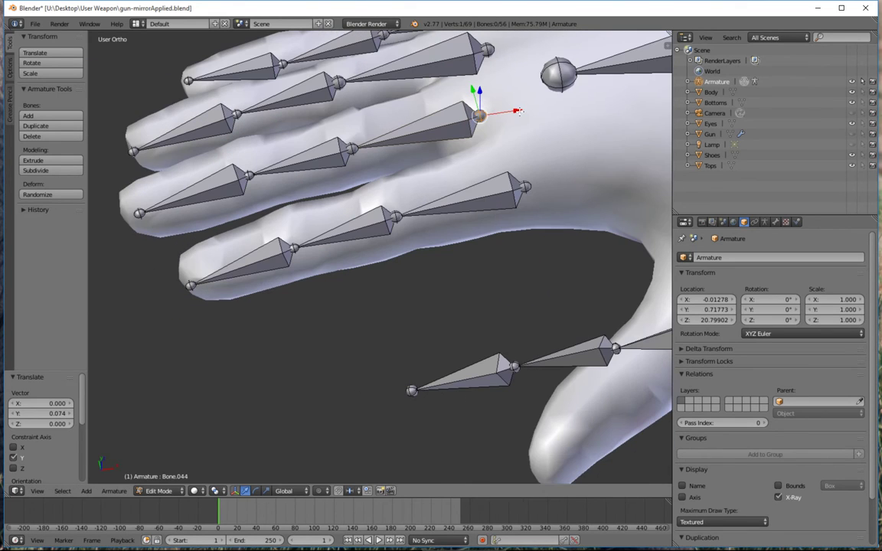
{"action": "key", "text": "g"}
{"action": "key", "text": "x"}
{"action": "left_click", "coordinate": [432, 129]}
Rename the palm bone of the opposite, already finished hand to palm.L
{"action": "middle_click_drag", "start_coordinate": [433, 129], "coordinate": [389, 252]}
{"action": "scroll", "coordinate": [390, 252], "scroll_direction": "down", "scroll_amount": 8}
{"action": "middle_click_drag", "start_coordinate": [541, 258], "coordinate": [256, 215], "text": "shift"}
{"action": "middle_click_drag", "start_coordinate": [369, 263], "coordinate": [346, 232]}
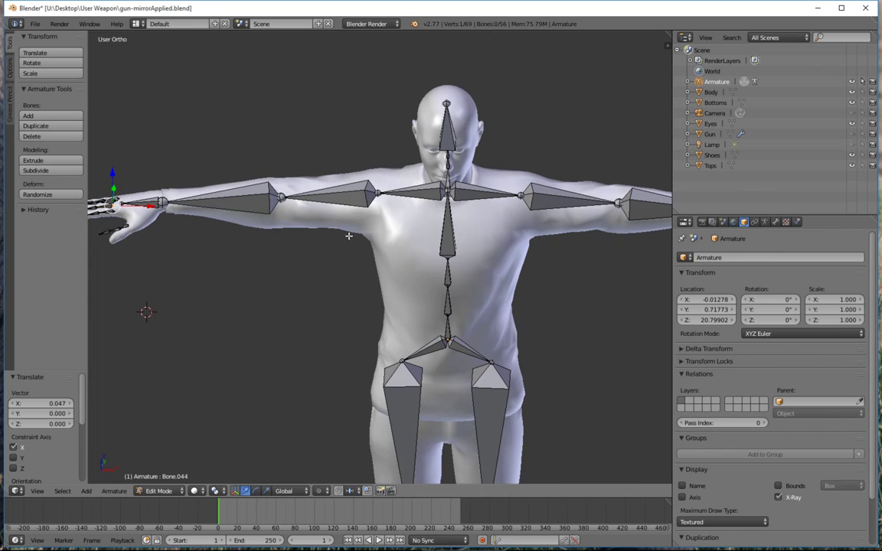
{"action": "middle_click_drag", "start_coordinate": [381, 272], "coordinate": [343, 232], "text": "shift"}
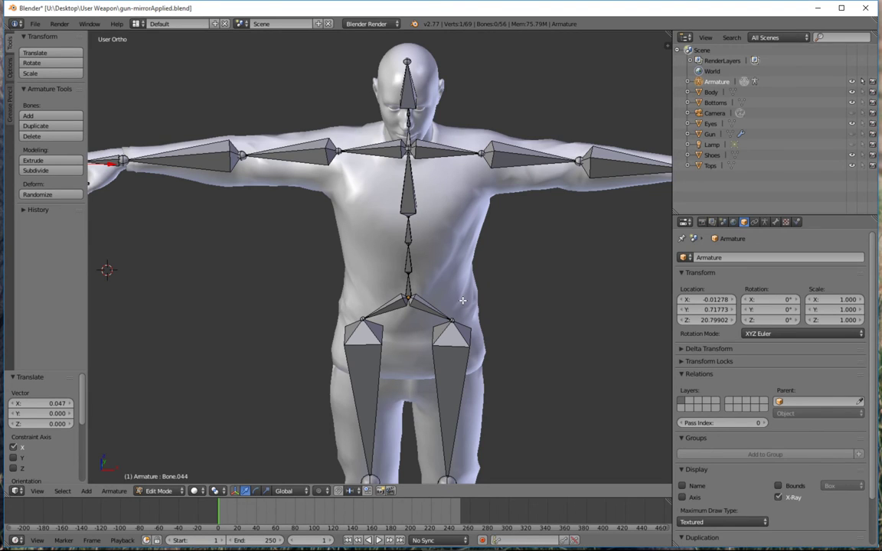
{"action": "middle_click_drag", "start_coordinate": [462, 301], "coordinate": [286, 290]}
{"action": "middle_click_drag", "start_coordinate": [490, 213], "coordinate": [521, 237]}
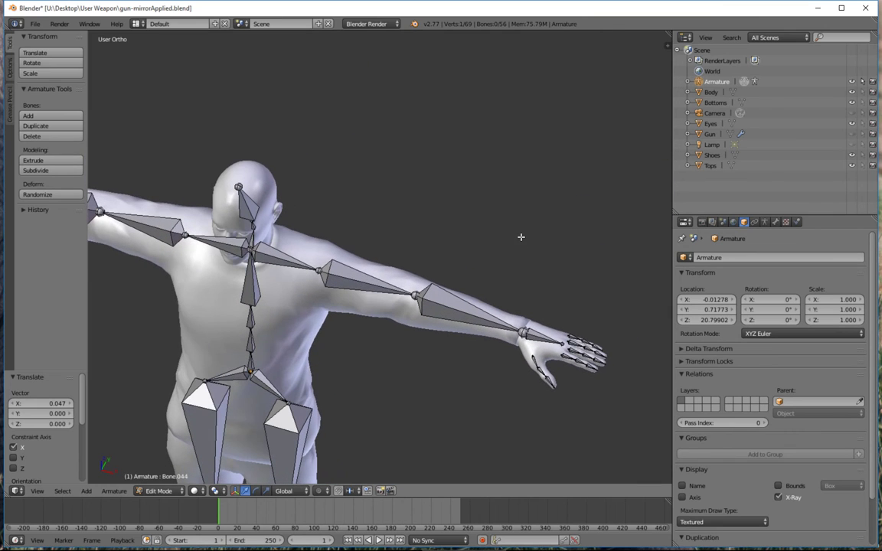
{"action": "right_click", "coordinate": [543, 330]}
{"action": "scroll", "coordinate": [575, 323], "scroll_direction": "up", "scroll_amount": 5}
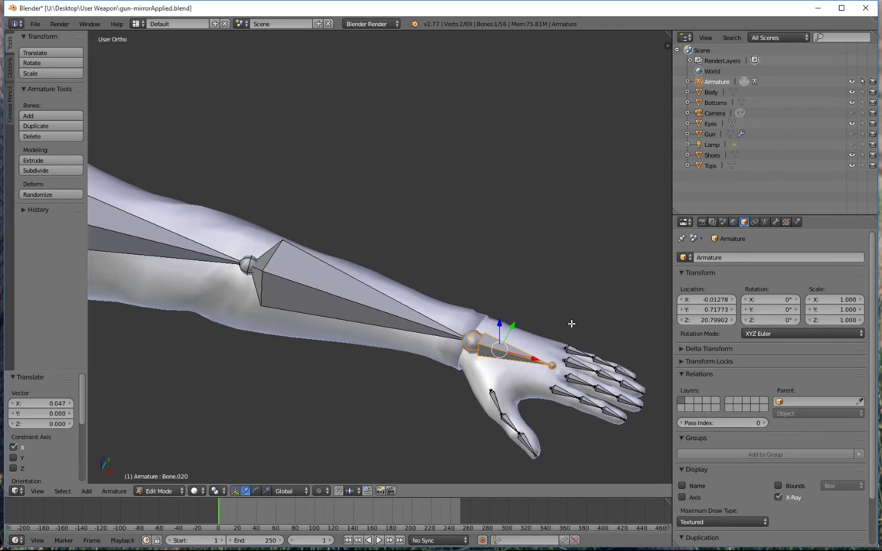
{"action": "left_click", "coordinate": [775, 222]}
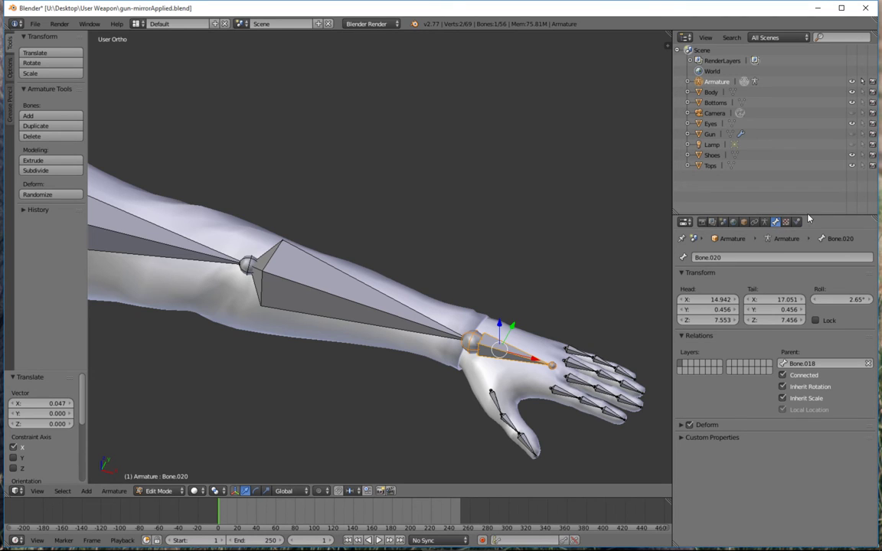
{"action": "left_click", "coordinate": [737, 258]}
{"action": "type", "text": "palm.L"}
{"action": "key", "text": "Return"}
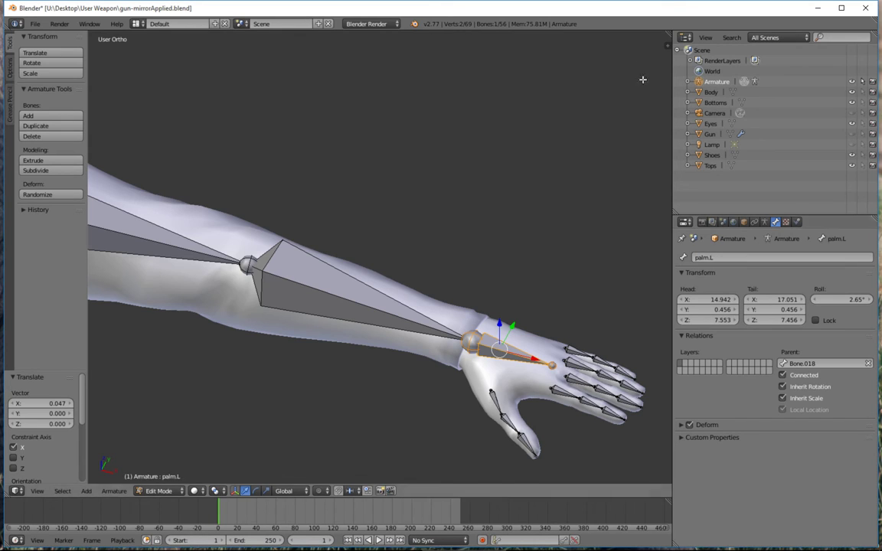
Rename the matching palm bone on the other arm to palm.R
{"action": "scroll", "coordinate": [286, 194], "scroll_direction": "down", "scroll_amount": 5}
{"action": "middle_click_drag", "start_coordinate": [281, 195], "coordinate": [260, 234]}
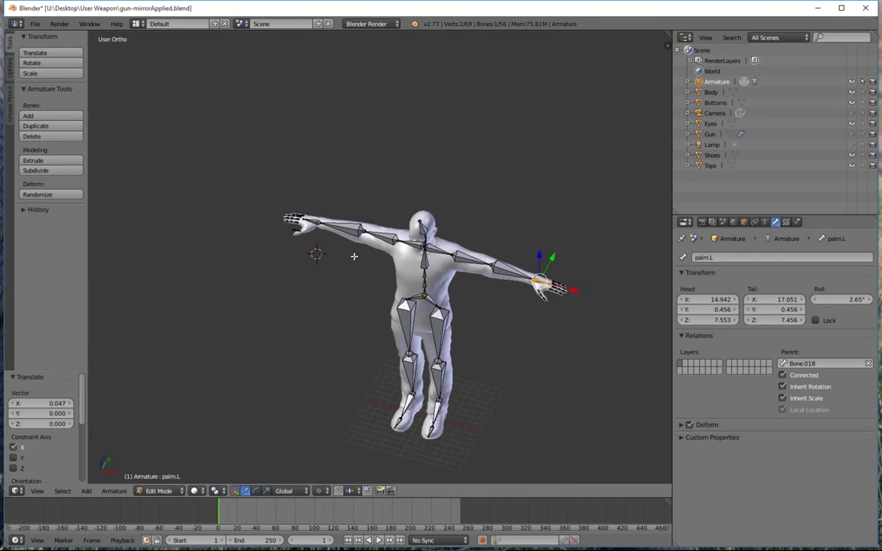
{"action": "scroll", "coordinate": [230, 243], "scroll_direction": "up", "scroll_amount": 6}
{"action": "right_click", "coordinate": [220, 152]}
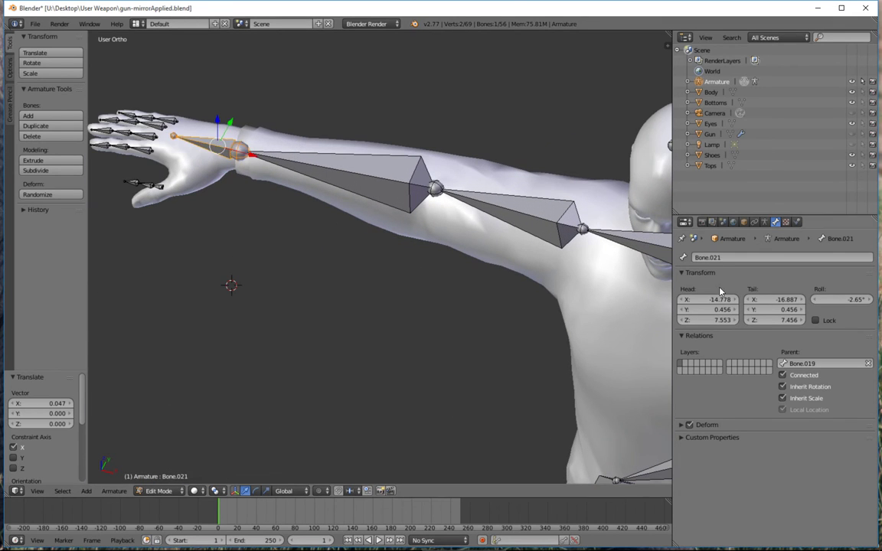
{"action": "left_click", "coordinate": [722, 257]}
{"action": "key", "text": "BackSpace"}
{"action": "key", "text": "Return"}
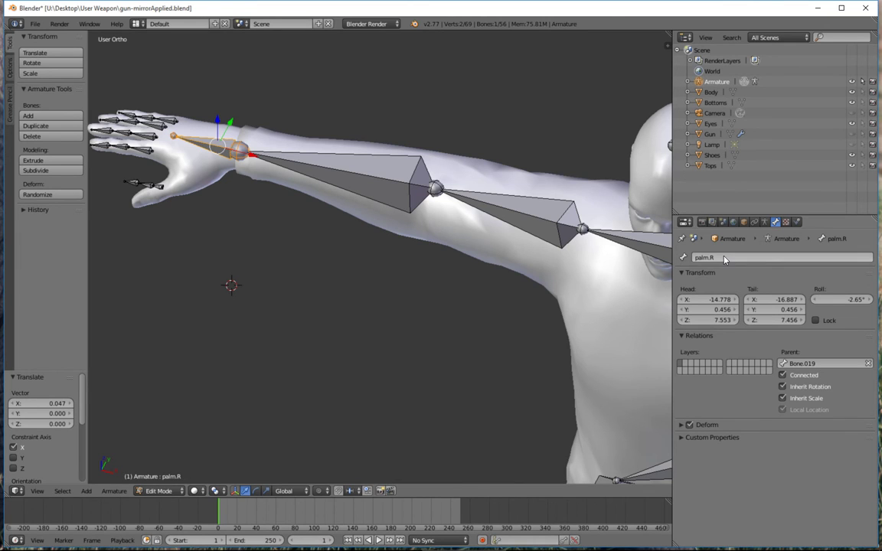
Set palm.L as the parent of the left index finger's base bone
{"action": "scroll", "coordinate": [475, 252], "scroll_direction": "down", "scroll_amount": 3}
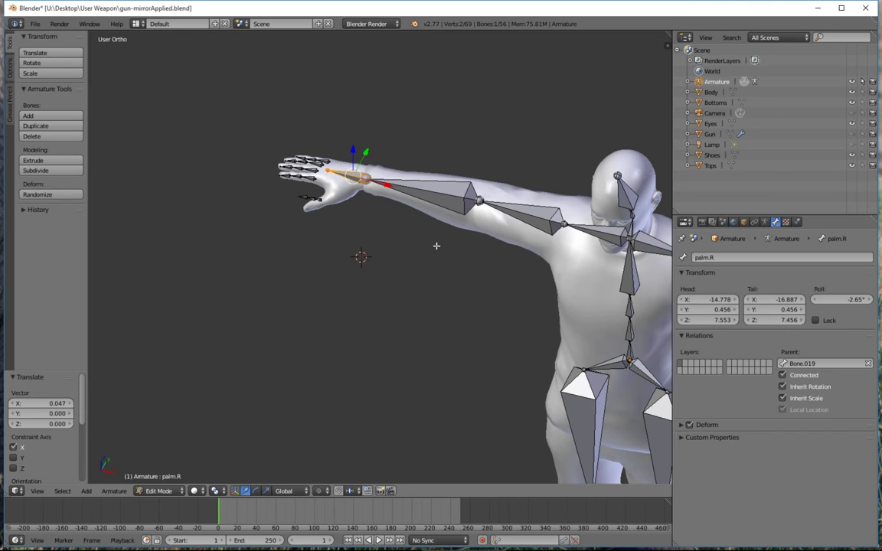
{"action": "middle_click_drag", "start_coordinate": [436, 246], "coordinate": [336, 209]}
{"action": "scroll", "coordinate": [501, 283], "scroll_direction": "up", "scroll_amount": 7}
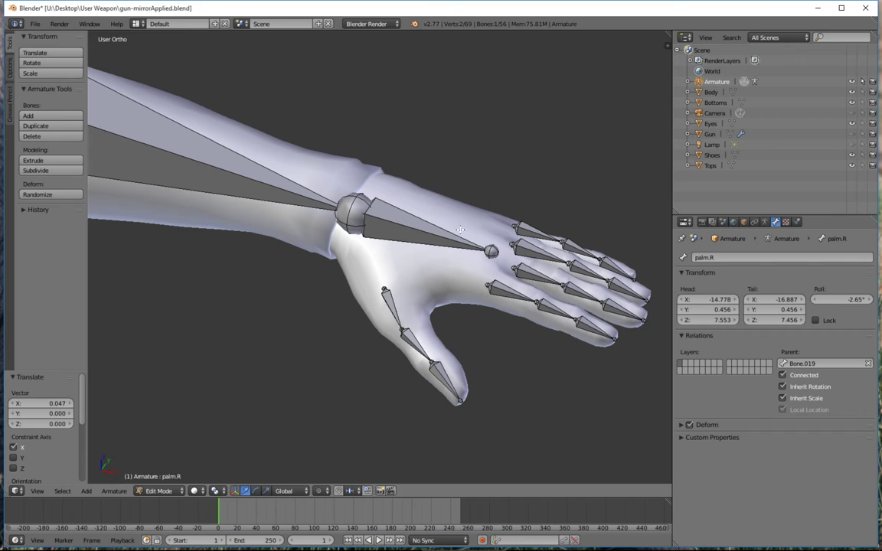
{"action": "right_click", "coordinate": [508, 289]}
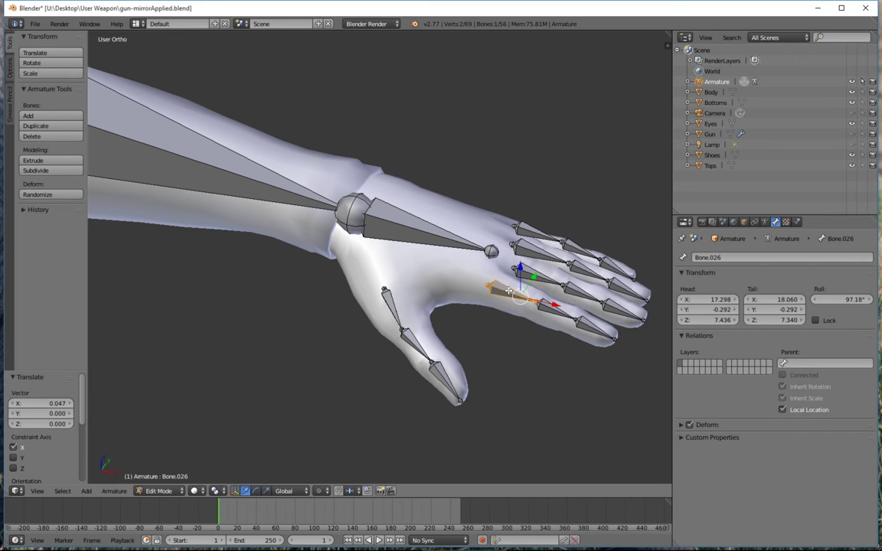
{"action": "left_click", "coordinate": [796, 362]}
{"action": "type", "text": "palm"}
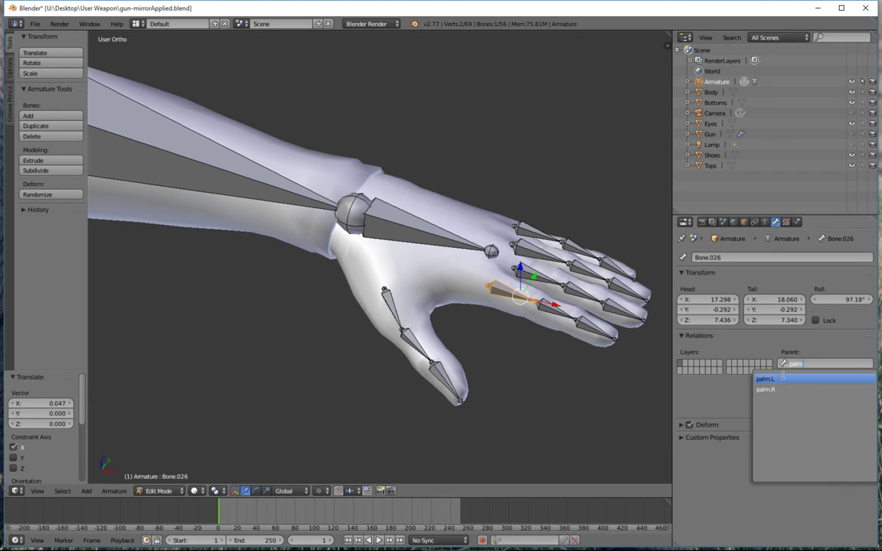
{"action": "left_click", "coordinate": [781, 378]}
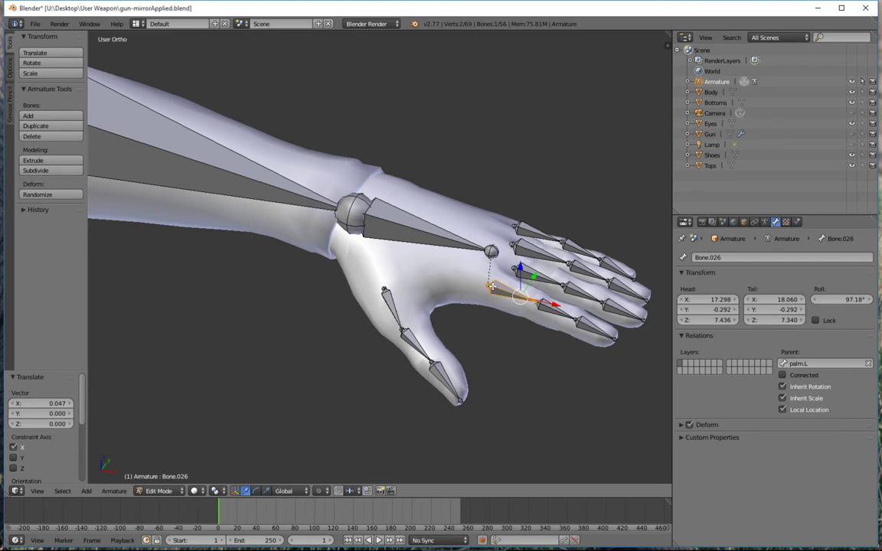
Set palm.L as the parent of the left middle finger's base bone
{"action": "right_click", "coordinate": [536, 277]}
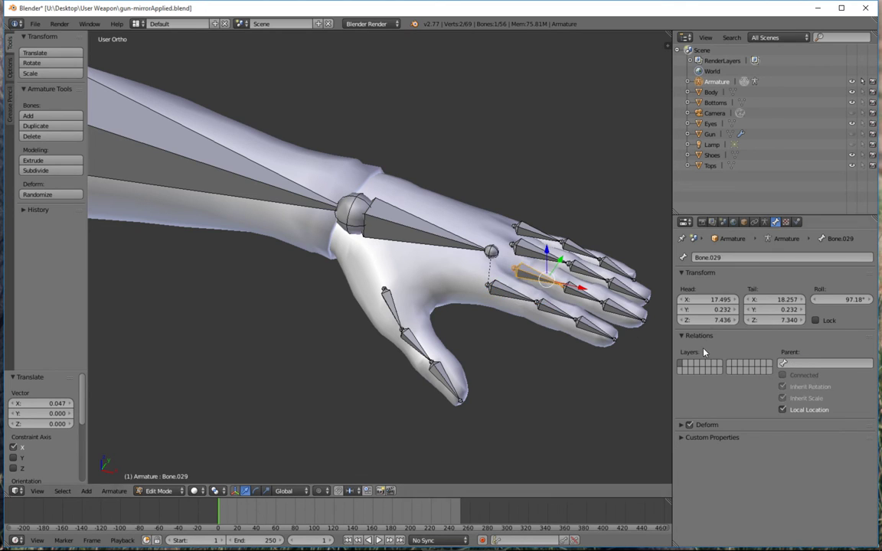
{"action": "left_click", "coordinate": [793, 361]}
{"action": "type", "text": "palm"}
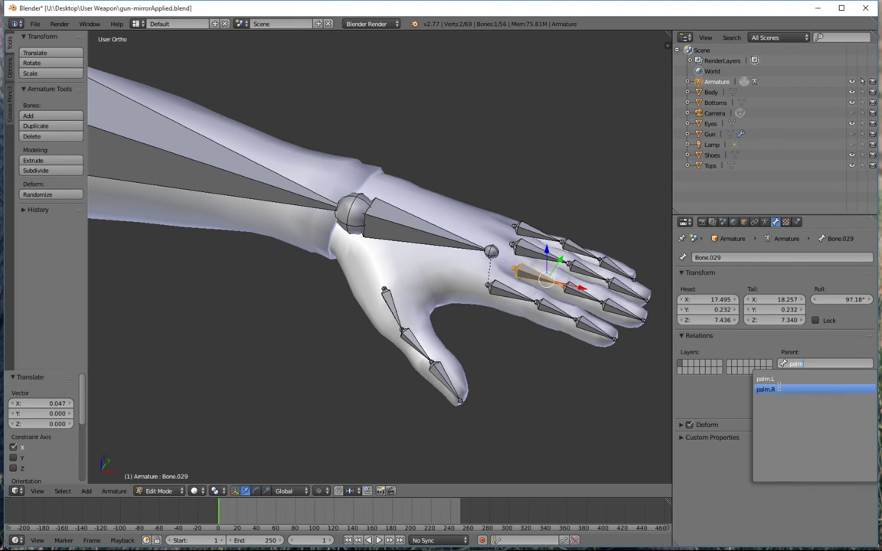
{"action": "left_click", "coordinate": [780, 381]}
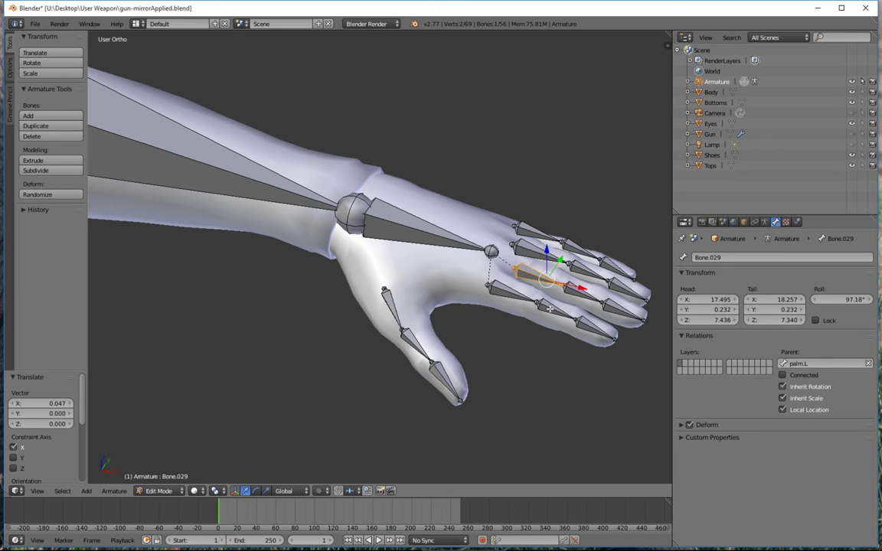
Set palm.L as the parent of the left ring finger's base bone
{"action": "right_click", "coordinate": [530, 252]}
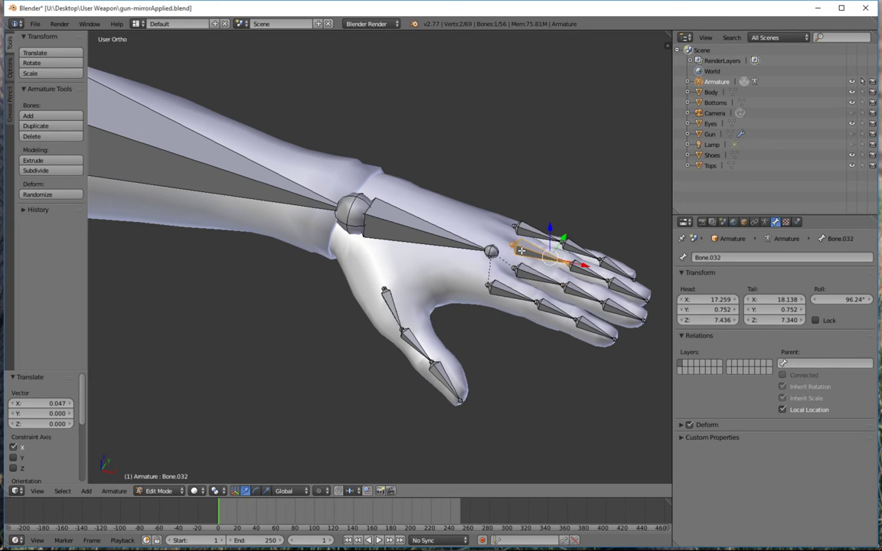
{"action": "left_click", "coordinate": [790, 363]}
{"action": "type", "text": "palm"}
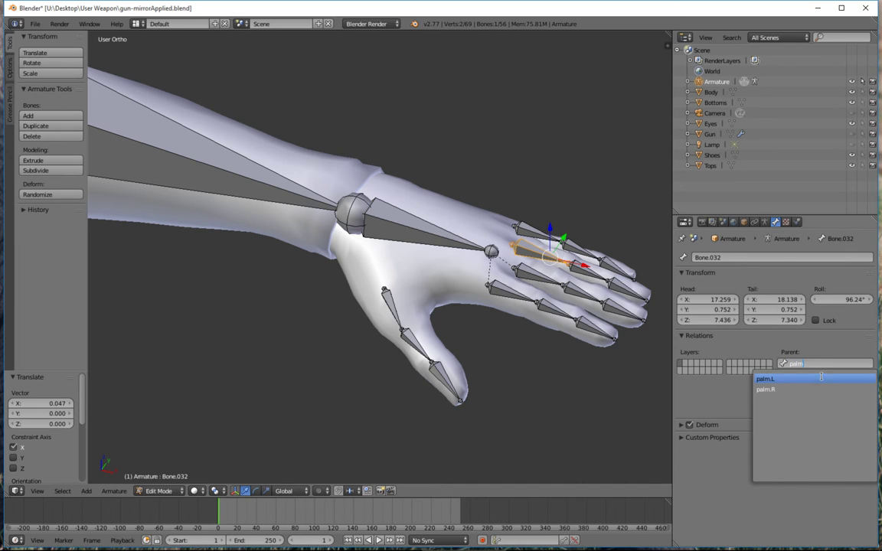
{"action": "left_click", "coordinate": [765, 379]}
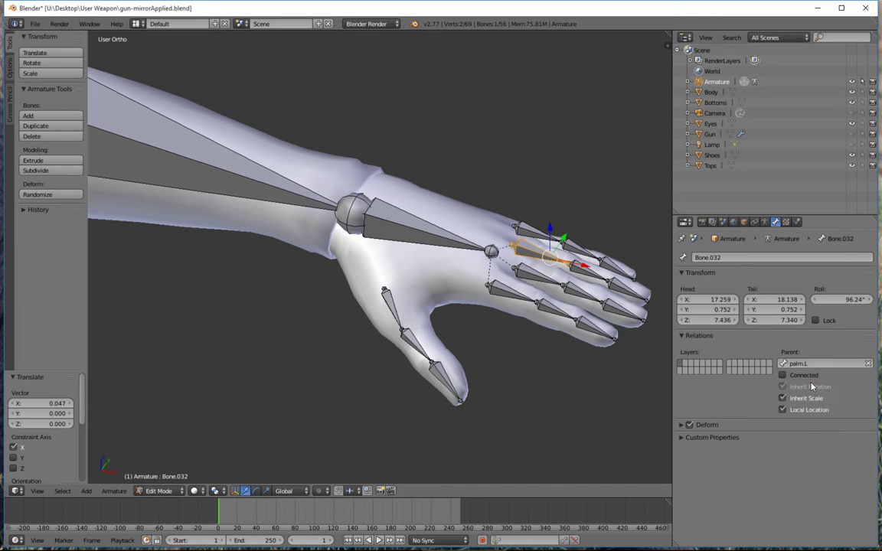
Set palm.L as the parent of the left little finger's base bone
{"action": "right_click", "coordinate": [528, 235]}
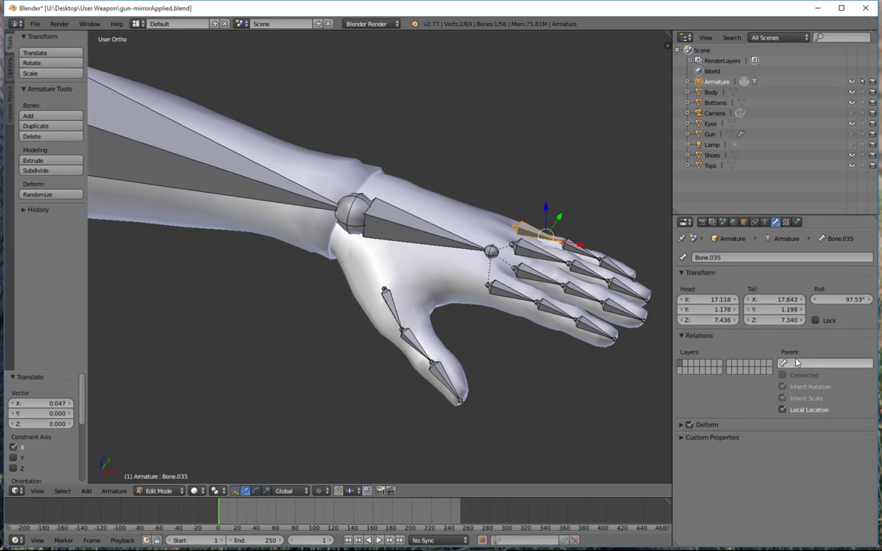
{"action": "left_click", "coordinate": [792, 363]}
{"action": "type", "text": "p"}
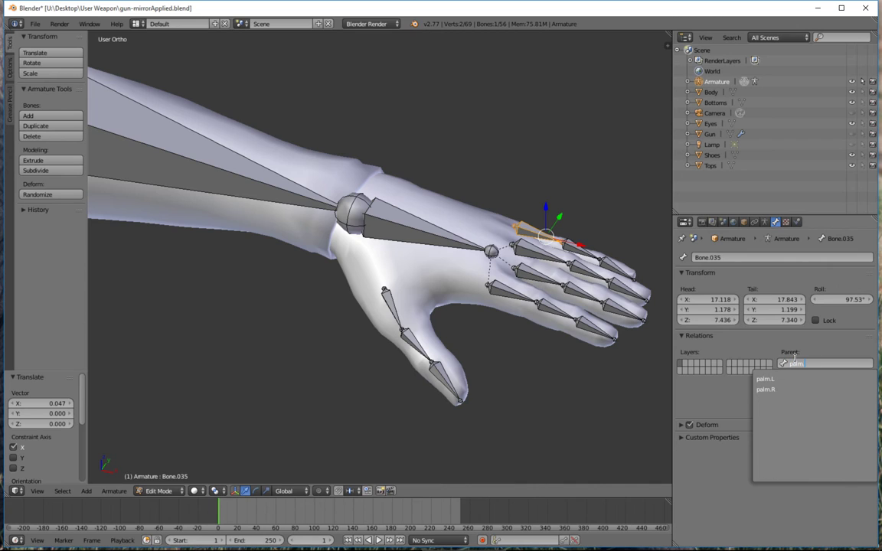
{"action": "type", "text": "alm.L"}
{"action": "key", "text": "Return"}
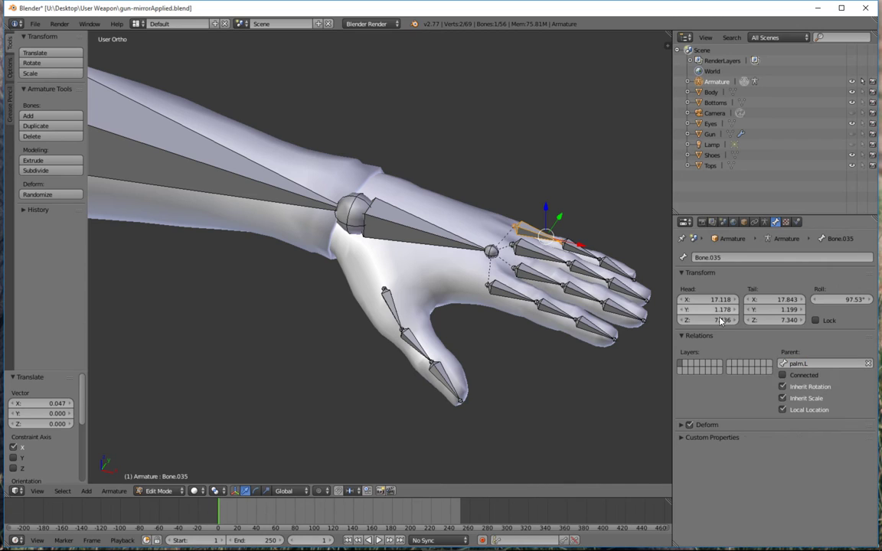
Set palm.L as the parent of the left thumb's base bone
{"action": "right_click", "coordinate": [391, 303]}
{"action": "left_click", "coordinate": [843, 362]}
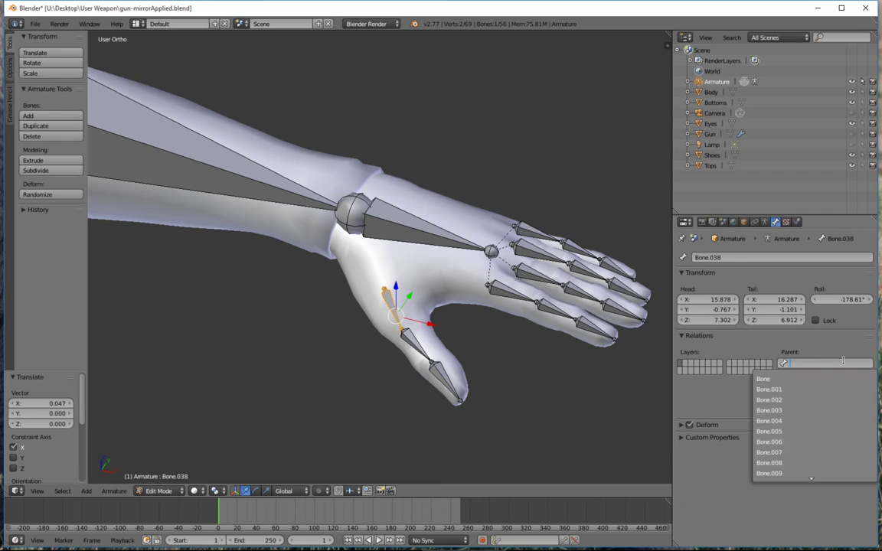
{"action": "type", "text": "palm"}
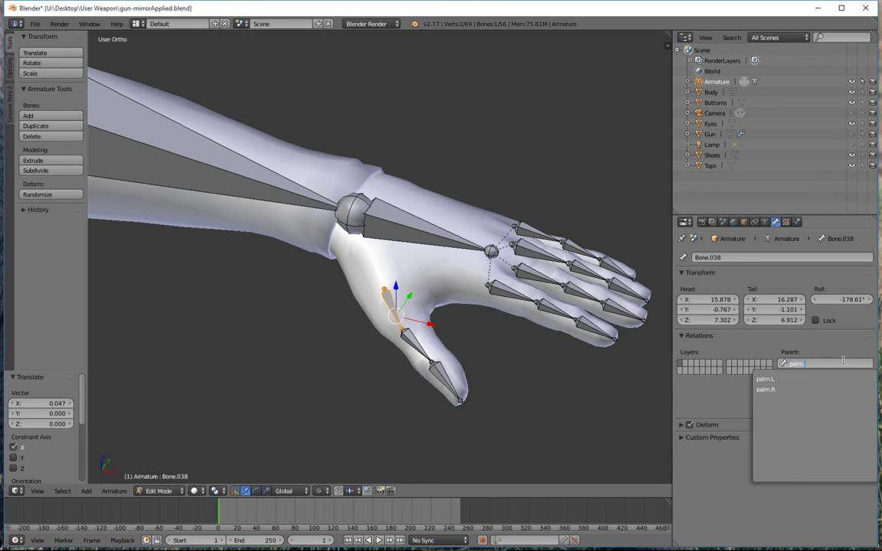
{"action": "type", "text": ".L"}
{"action": "key", "text": "Return"}
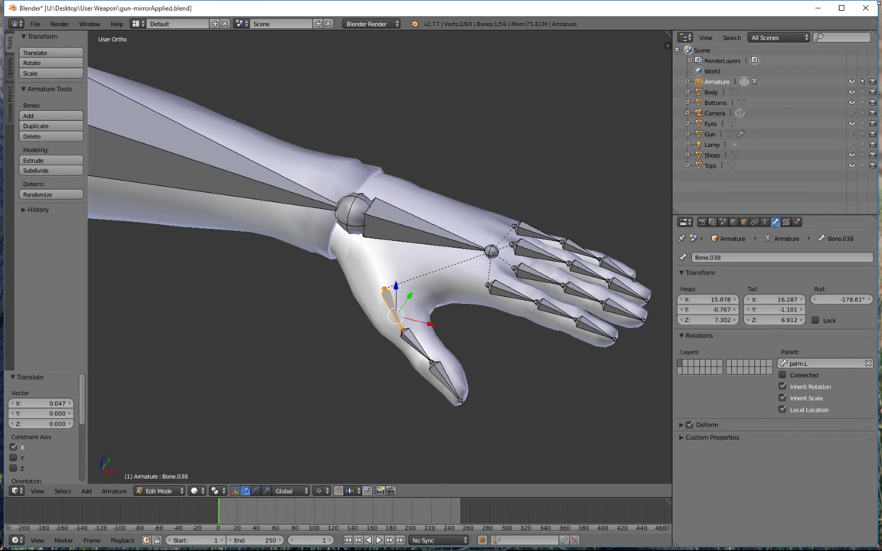
Select the upper arm bone on the character's left arm
{"action": "scroll", "coordinate": [362, 201], "scroll_direction": "down", "scroll_amount": 3}
{"action": "scroll", "coordinate": [361, 200], "scroll_direction": "down", "scroll_amount": 4}
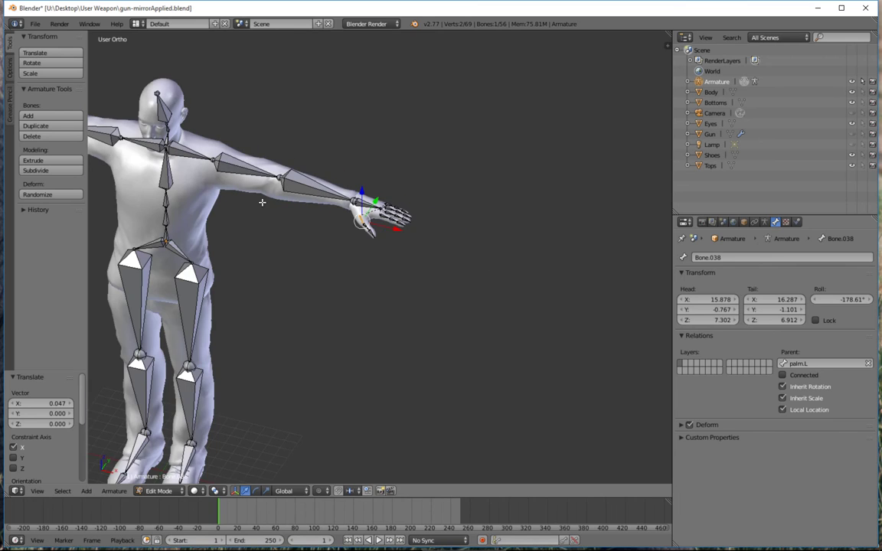
{"action": "middle_click_drag", "start_coordinate": [262, 202], "coordinate": [283, 249]}
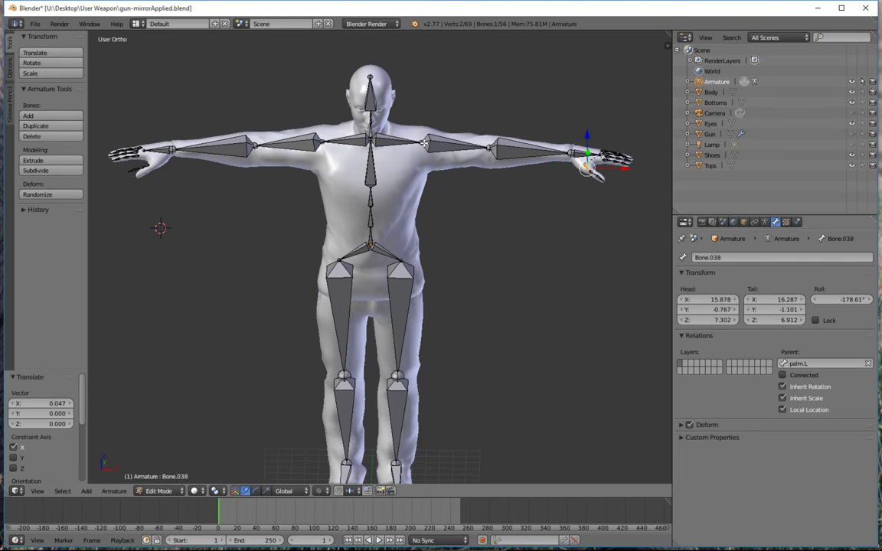
{"action": "mouse_move", "coordinate": [473, 199]}
{"action": "middle_mouse_down"}
{"action": "mouse_move", "coordinate": [428, 217]}
{"action": "mouse_move", "coordinate": [460, 231]}
{"action": "mouse_move", "coordinate": [429, 222]}
{"action": "mouse_move", "coordinate": [496, 199]}
{"action": "mouse_move", "coordinate": [469, 221]}
{"action": "mouse_move", "coordinate": [465, 214]}
{"action": "middle_mouse_up"}
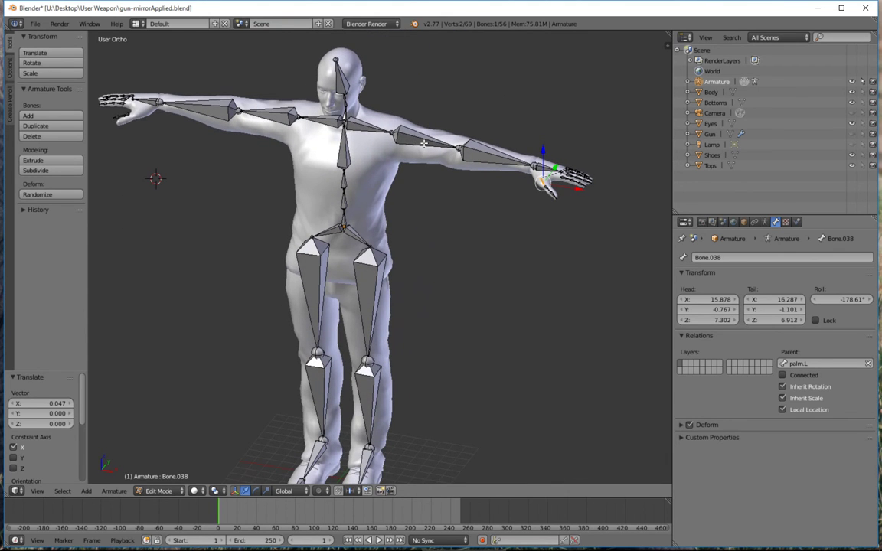
{"action": "right_click", "coordinate": [381, 130]}
{"action": "middle_click_drag", "start_coordinate": [494, 186], "coordinate": [487, 216]}
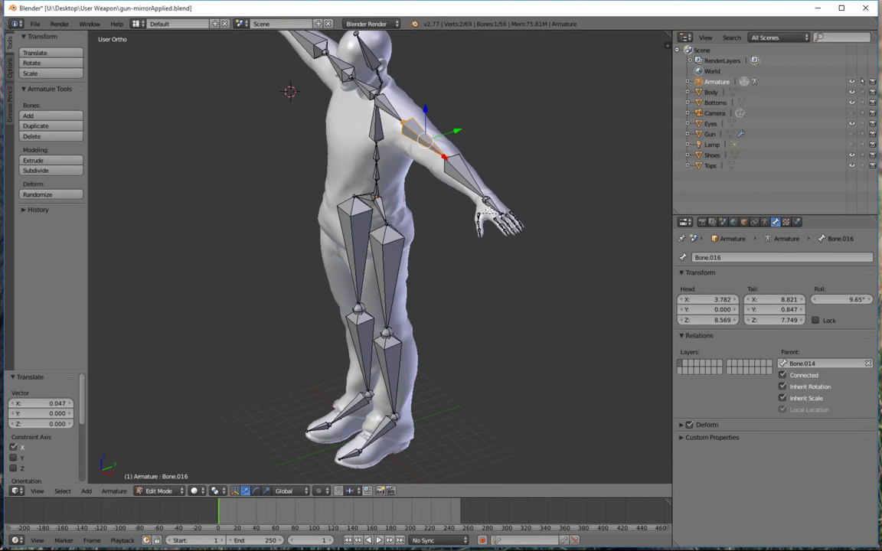
{"action": "key", "text": "r"}
{"action": "left_click", "coordinate": [399, 198]}
{"action": "key", "text": "ctrl+z"}
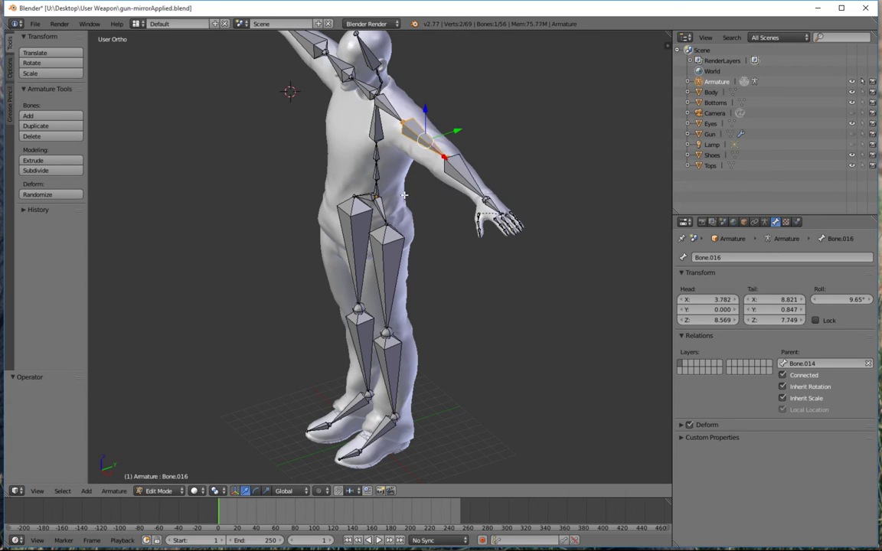
In Pose Mode, test-rotate the left upper arm bone by about 94° and clear its rotation
{"action": "left_click", "coordinate": [158, 491]}
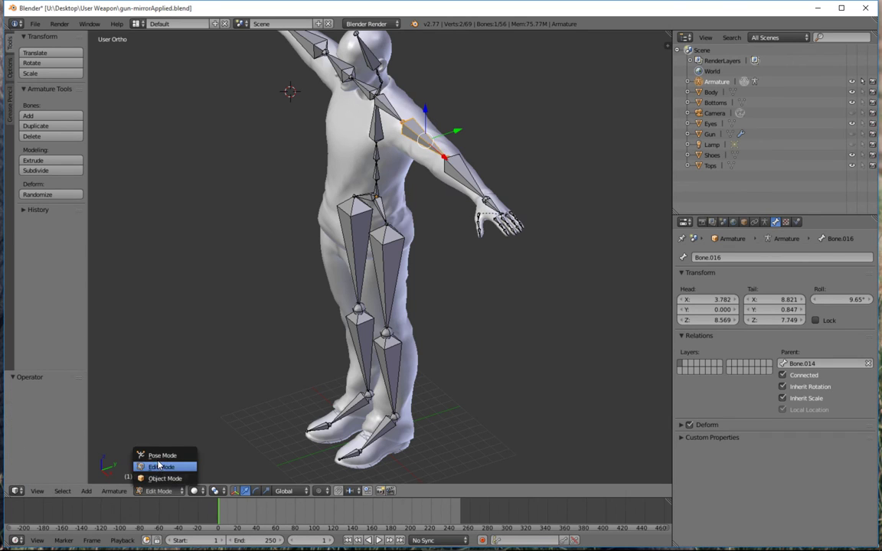
{"action": "left_click", "coordinate": [162, 456]}
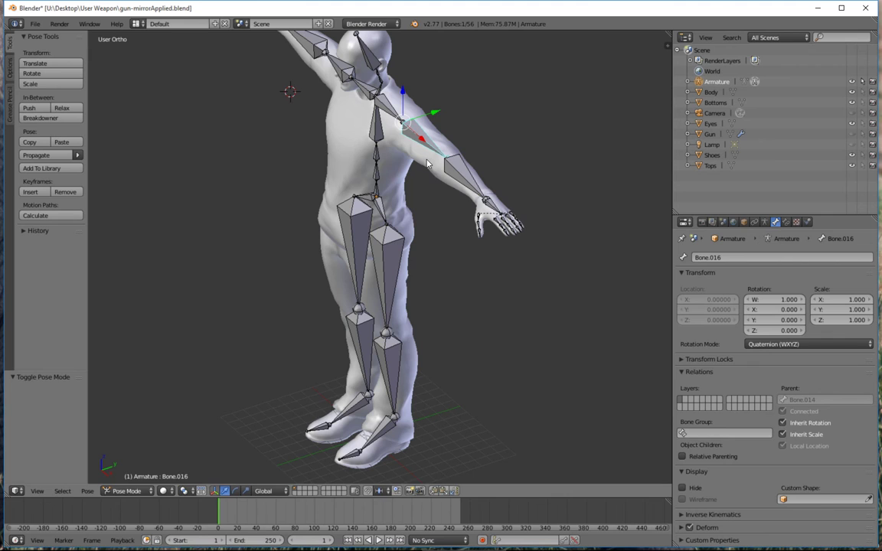
{"action": "key", "text": "r"}
{"action": "left_click", "coordinate": [339, 163]}
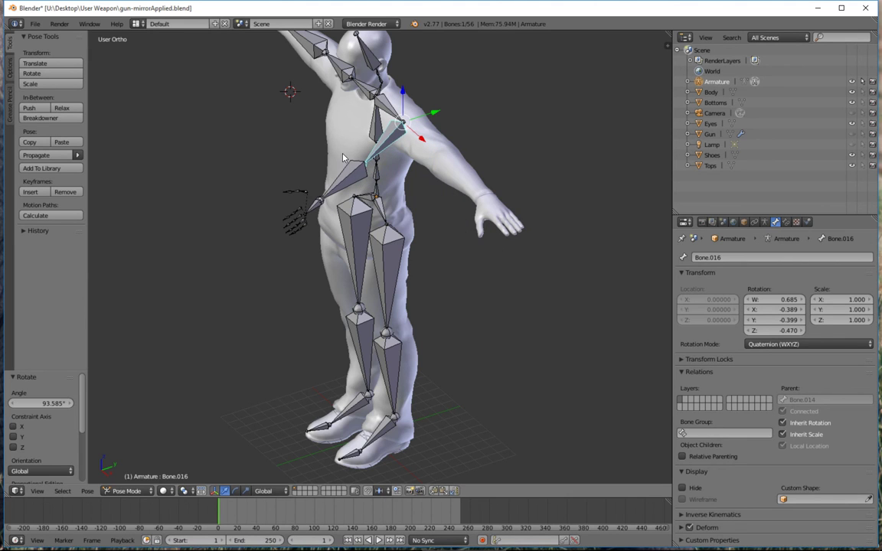
{"action": "middle_click_drag", "start_coordinate": [285, 198], "coordinate": [320, 180]}
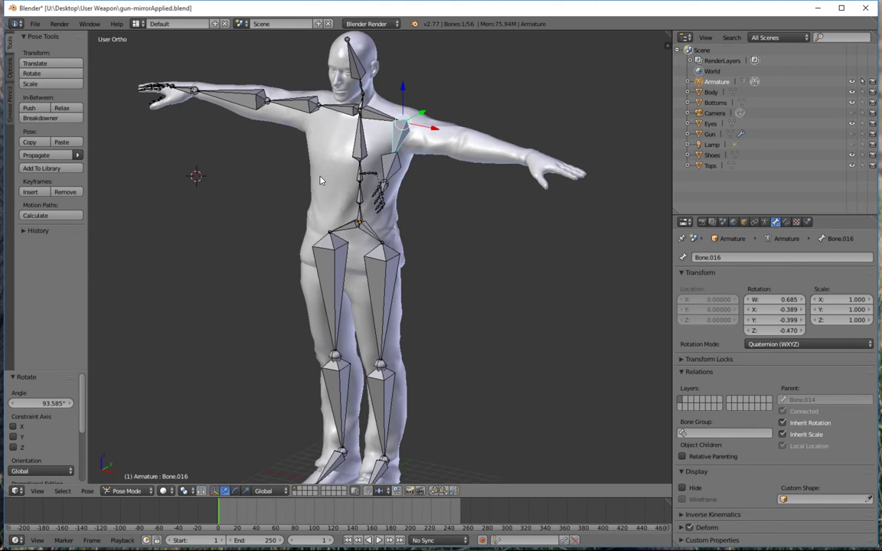
{"action": "key", "text": "alt+r"}
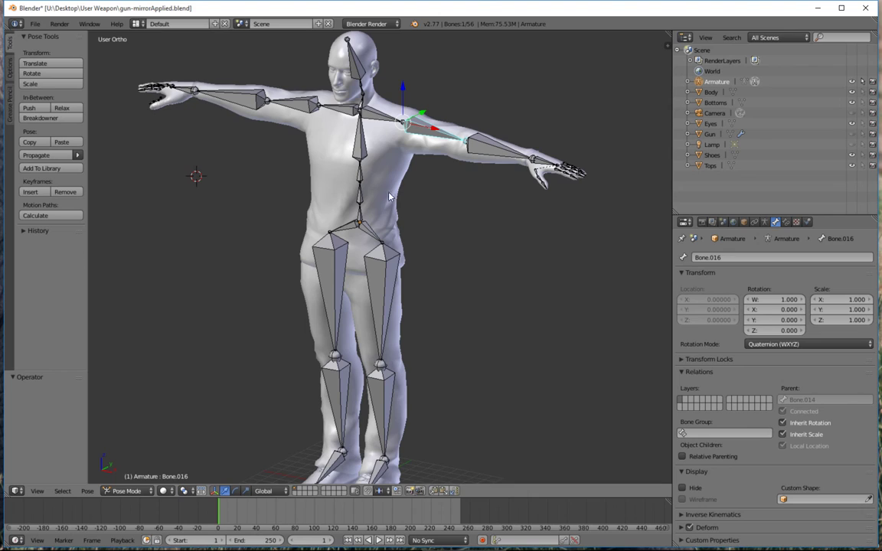
Add an Inverse Kinematics constraint to the left forearm bone with a chain length of 2
{"action": "right_click", "coordinate": [489, 154]}
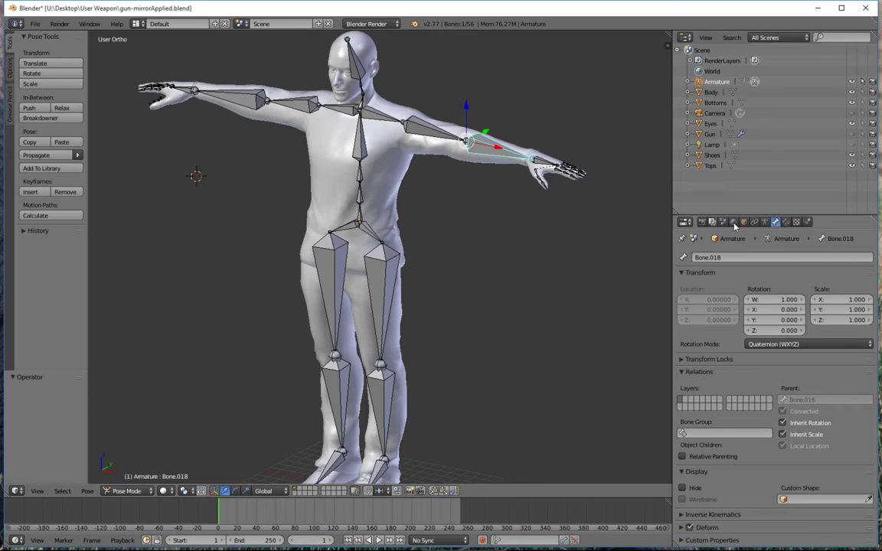
{"action": "left_click", "coordinate": [784, 224]}
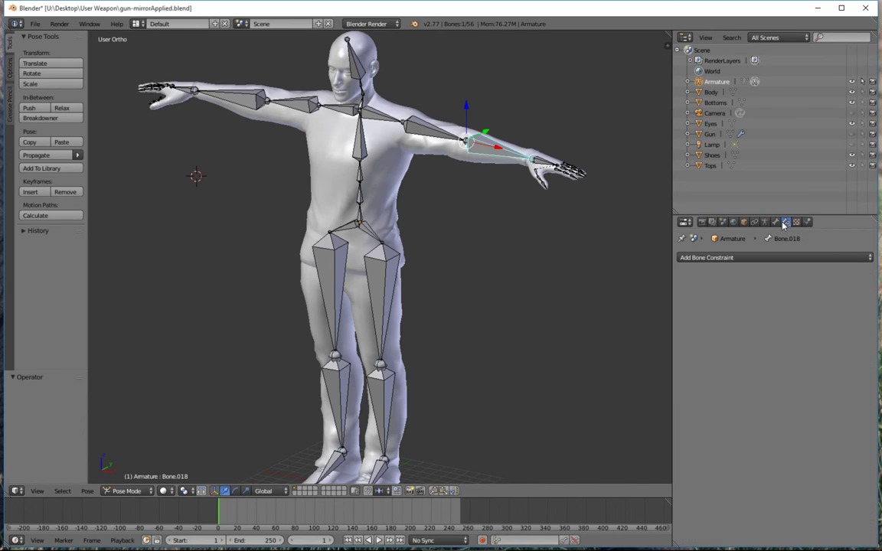
{"action": "left_click", "coordinate": [740, 259]}
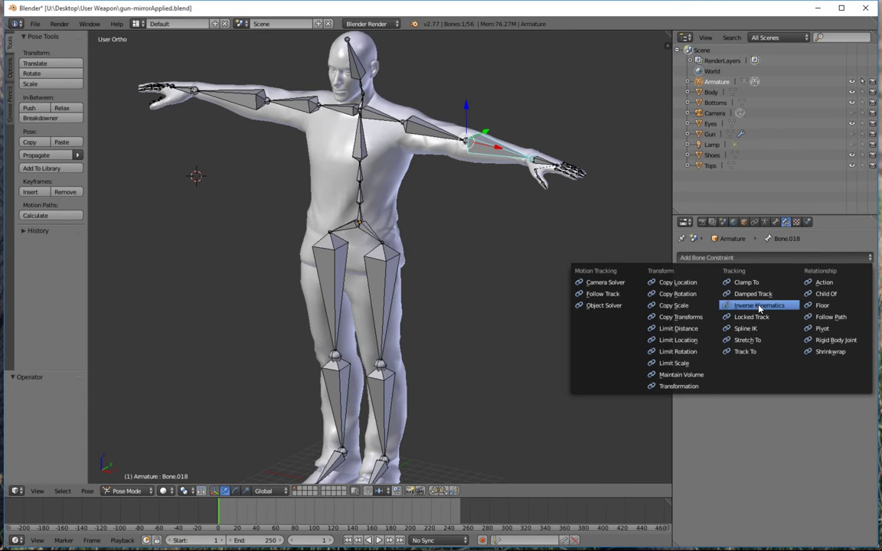
{"action": "left_click", "coordinate": [708, 306]}
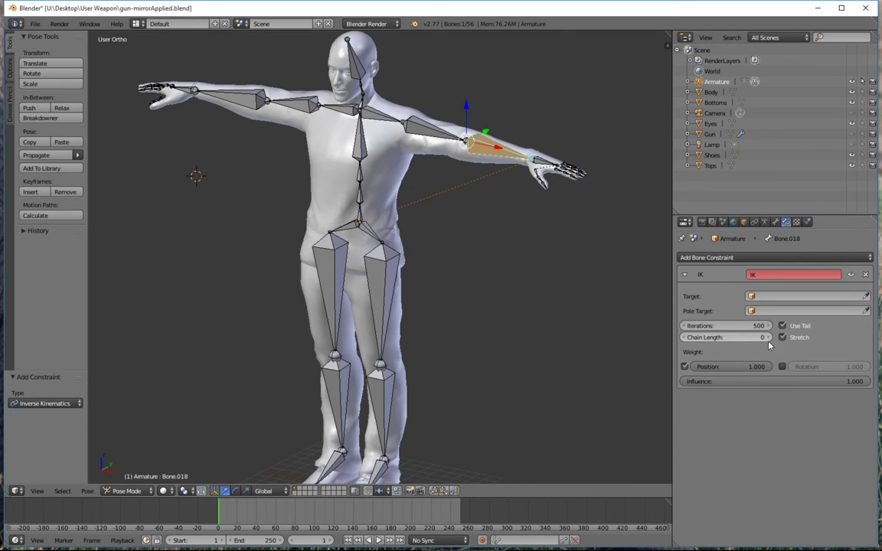
{"action": "scroll", "coordinate": [727, 337], "scroll_direction": "up", "scroll_amount": 2, "text": "ctrl"}
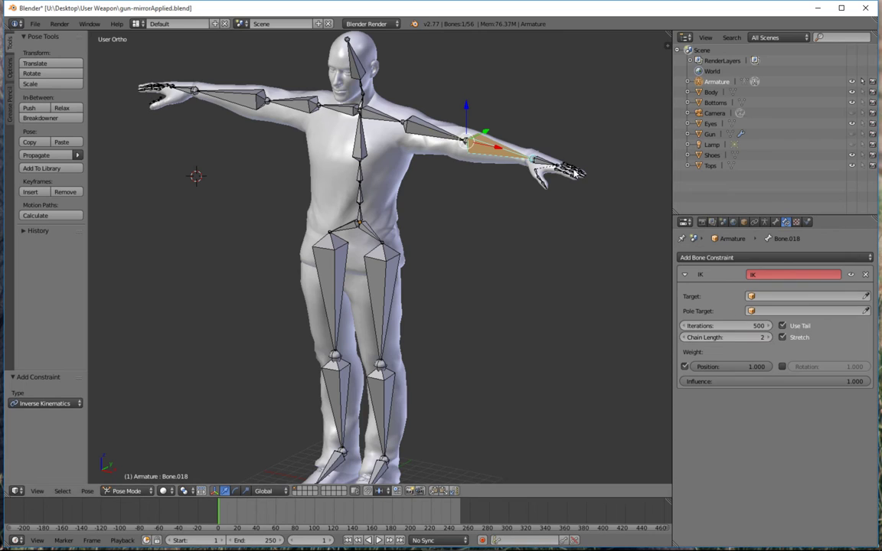
Try rotating the palm.L bone to test how the left hand's bones follow it
{"action": "right_click", "coordinate": [545, 165], "text": "shift"}
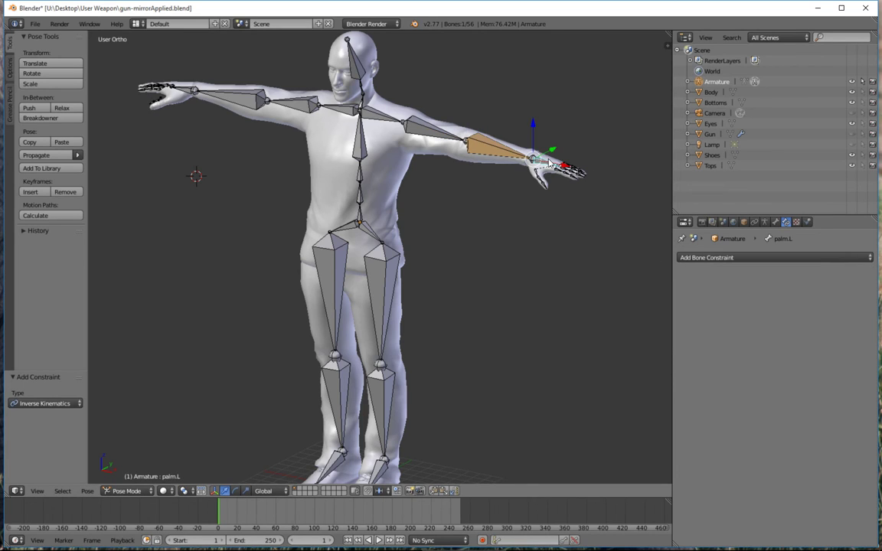
{"action": "key", "text": "r"}
{"action": "right_click", "coordinate": [490, 190]}
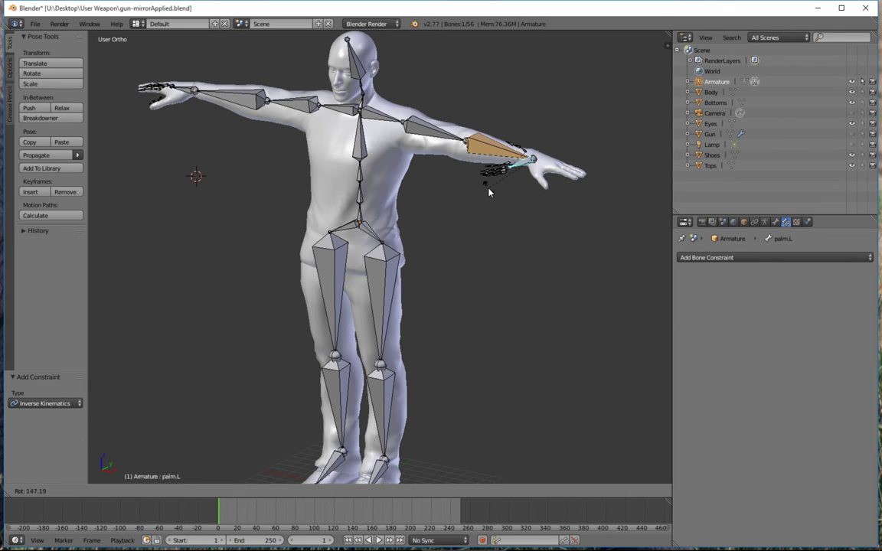
{"action": "right_click", "coordinate": [521, 163]}
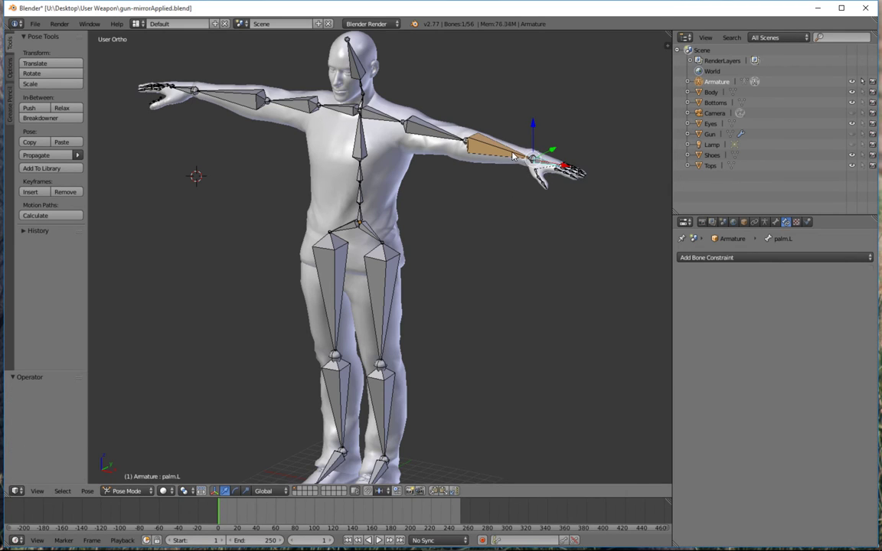
Remove the Inverse Kinematics constraint from the left forearm bone
{"action": "left_click", "coordinate": [773, 257]}
{"action": "left_click", "coordinate": [758, 305]}
{"action": "left_click", "coordinate": [773, 260]}
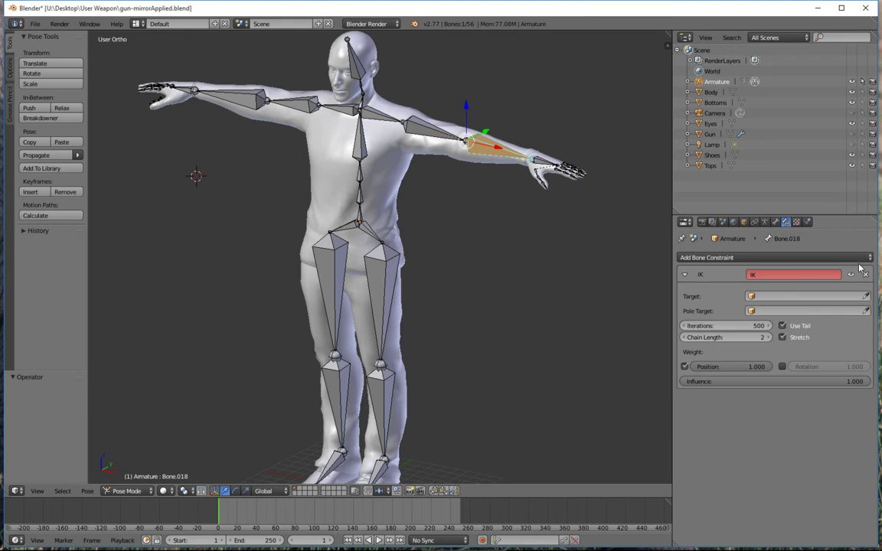
{"action": "left_click", "coordinate": [863, 272]}
Add an Inverse Kinematics constraint to the palm.L bone with a chain length of 2
{"action": "right_click", "coordinate": [544, 163]}
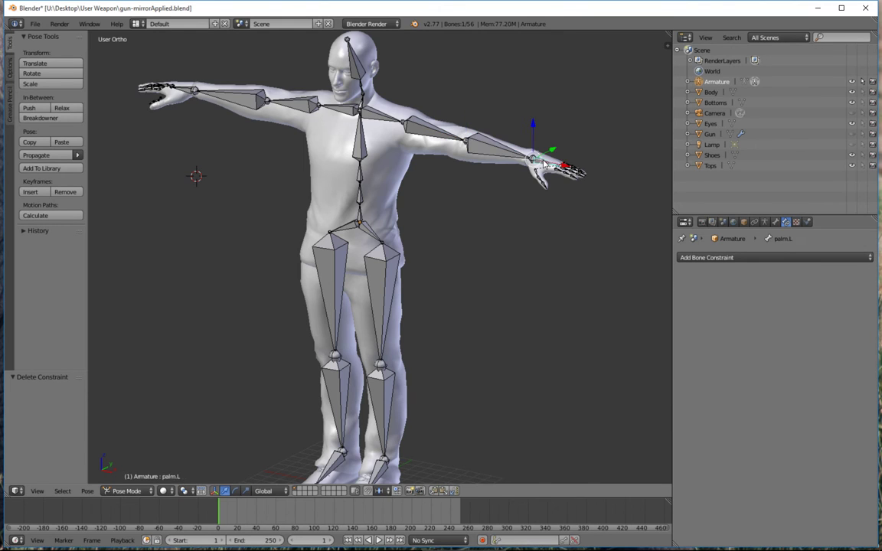
{"action": "left_click", "coordinate": [758, 258]}
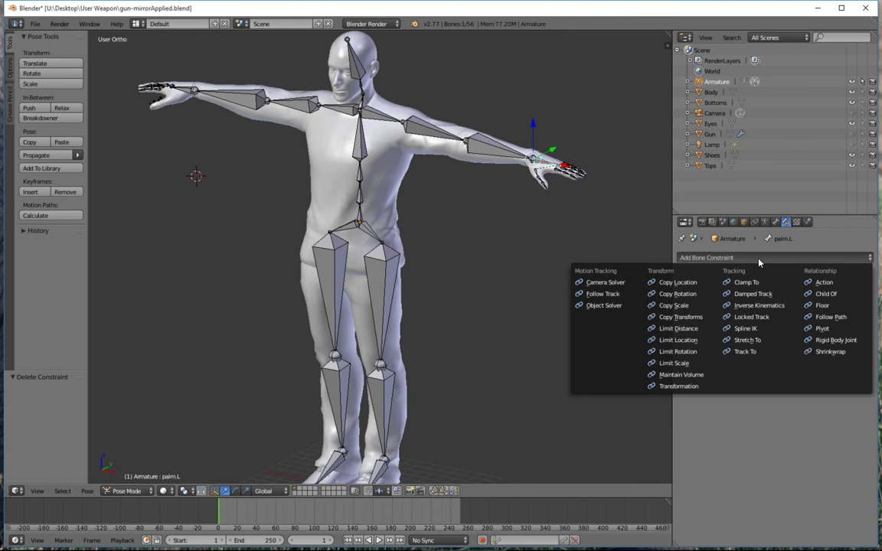
{"action": "left_click", "coordinate": [759, 305]}
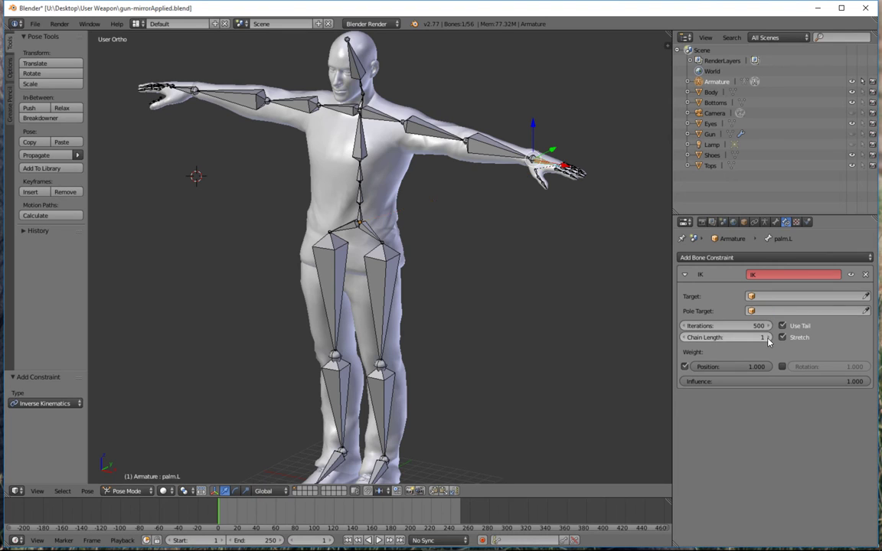
{"action": "left_click", "coordinate": [768, 338]}
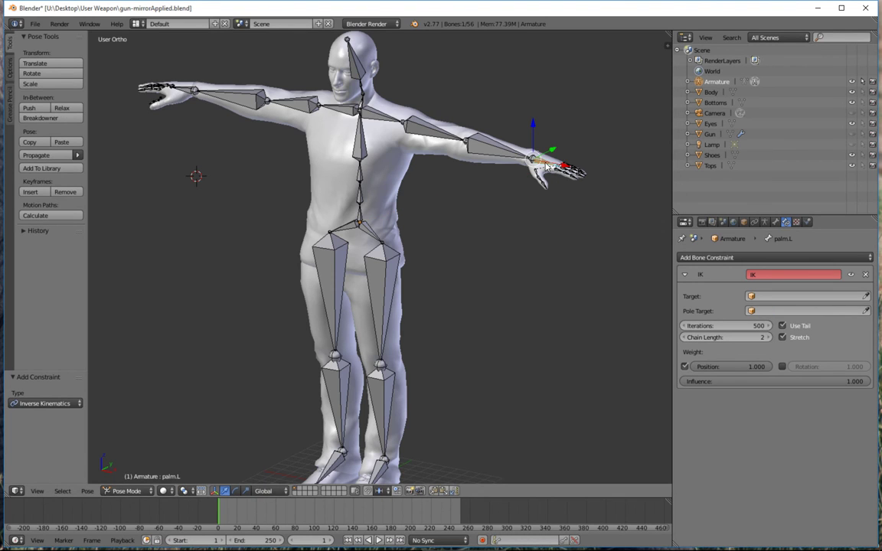
Test-move palm.L with chain lengths of 2 and 3, restoring the arm's pose after each trial
{"action": "left_click_drag", "start_coordinate": [546, 164], "coordinate": [324, 215]}
{"action": "key", "text": "ctrl+z"}
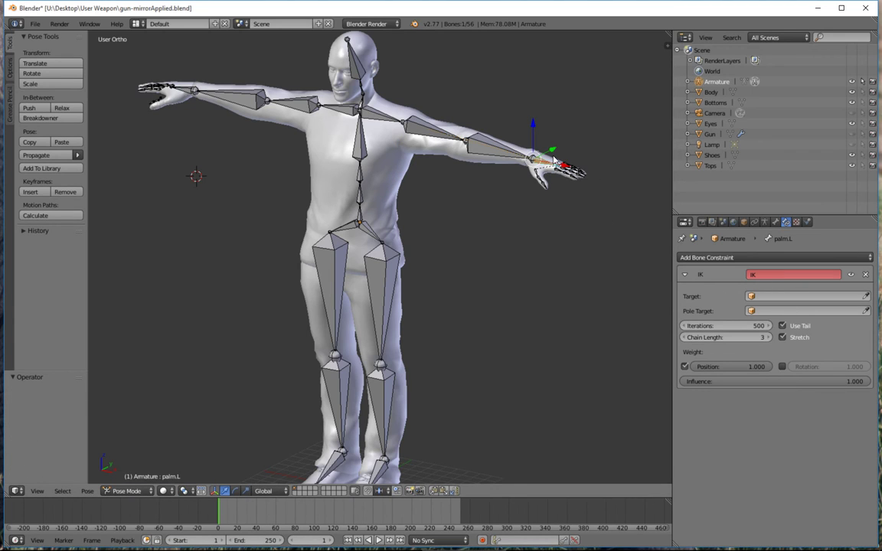
{"action": "left_click_drag", "start_coordinate": [553, 159], "coordinate": [479, 259]}
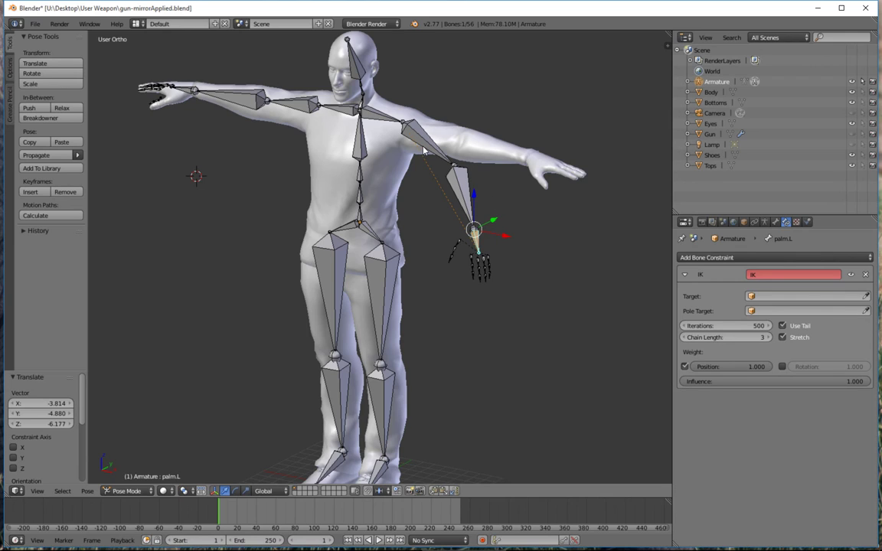
{"action": "key", "text": "alt+g"}
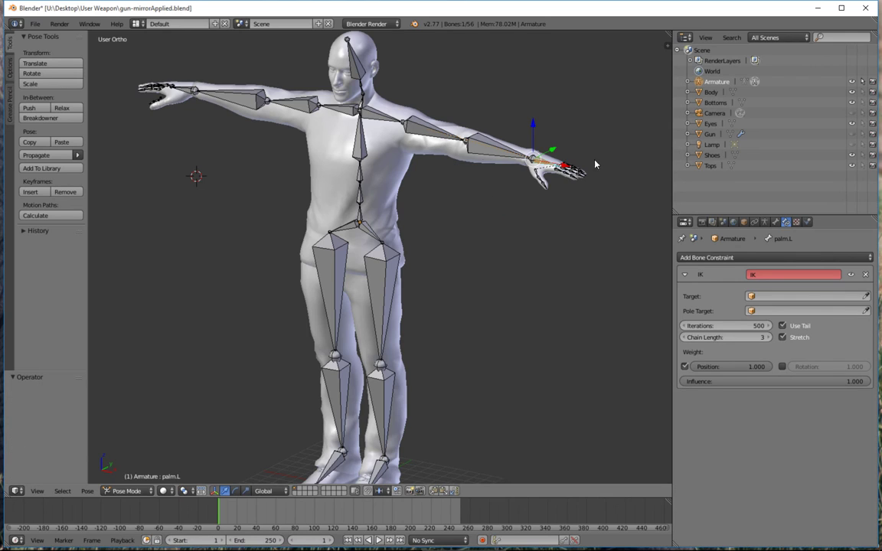
Try a chain length of 0 on palm.L's IK constraint by moving the hand, and undo the move
{"action": "left_click", "coordinate": [685, 338]}
{"action": "key", "text": "g"}
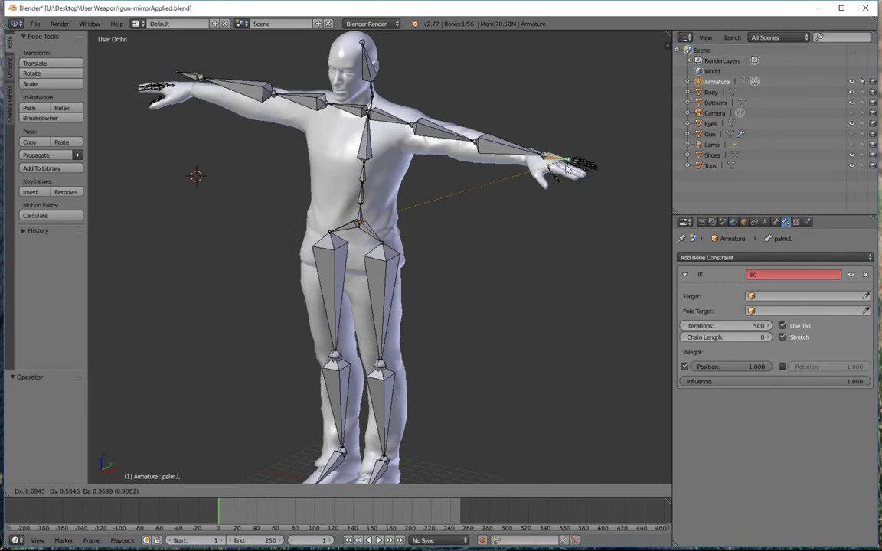
{"action": "left_click", "coordinate": [172, 306]}
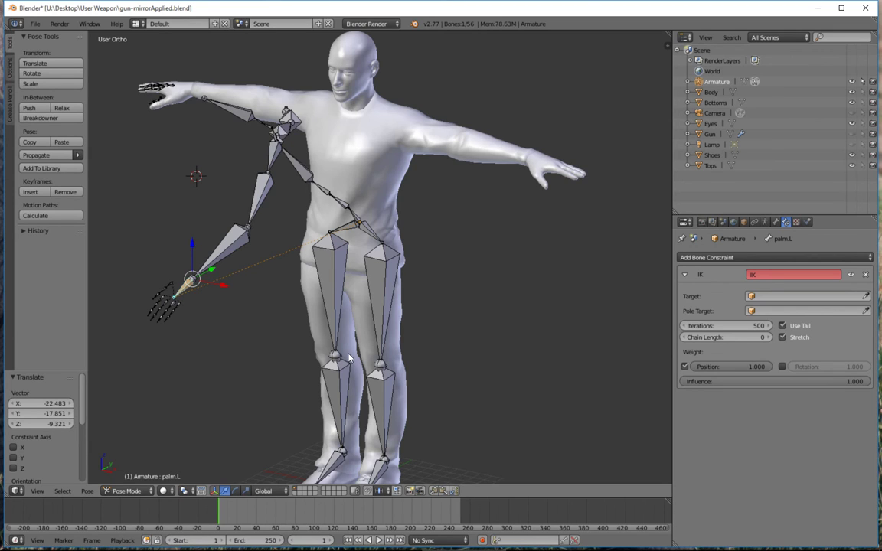
{"action": "key", "text": "ctrl+z"}
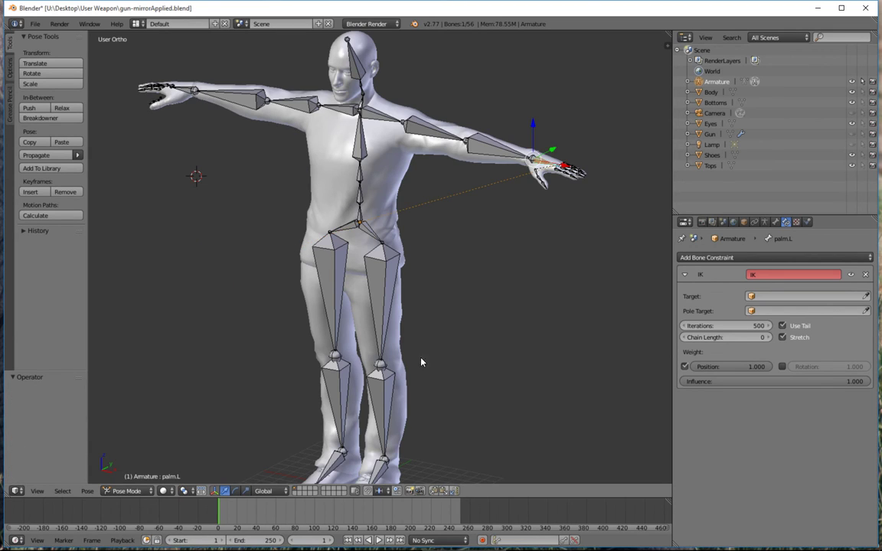
Set palm.L's IK chain length to 3 and bend the left arm by moving palm.L inward and down
{"action": "left_click", "coordinate": [769, 339]}
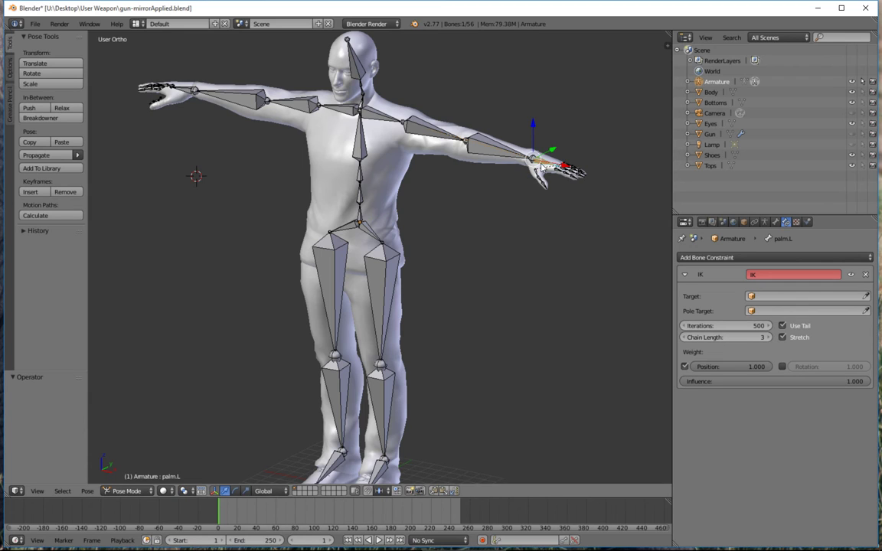
{"action": "key", "text": "g"}
{"action": "left_click", "coordinate": [394, 189]}
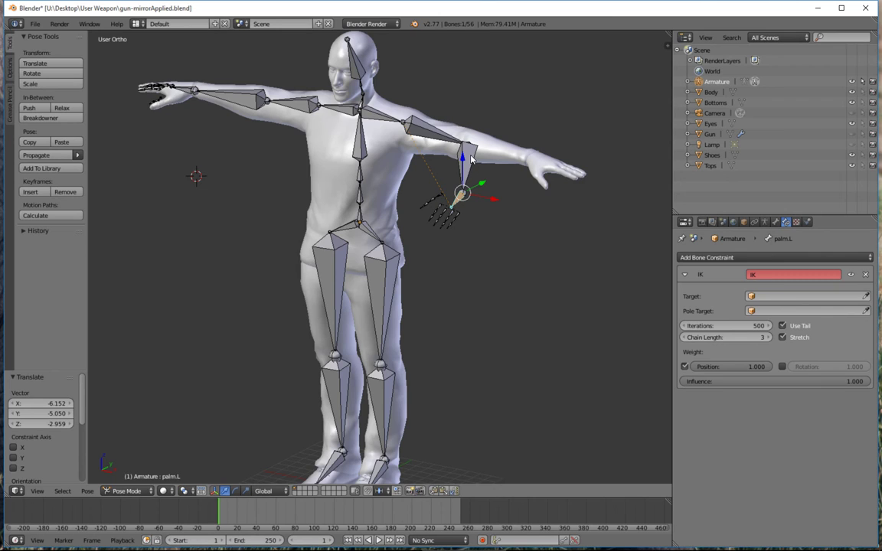
Try rotating both shoulder bones about -30° around the Z axis, then undo the rotation and the preceding palm.L move
{"action": "right_click", "coordinate": [380, 123]}
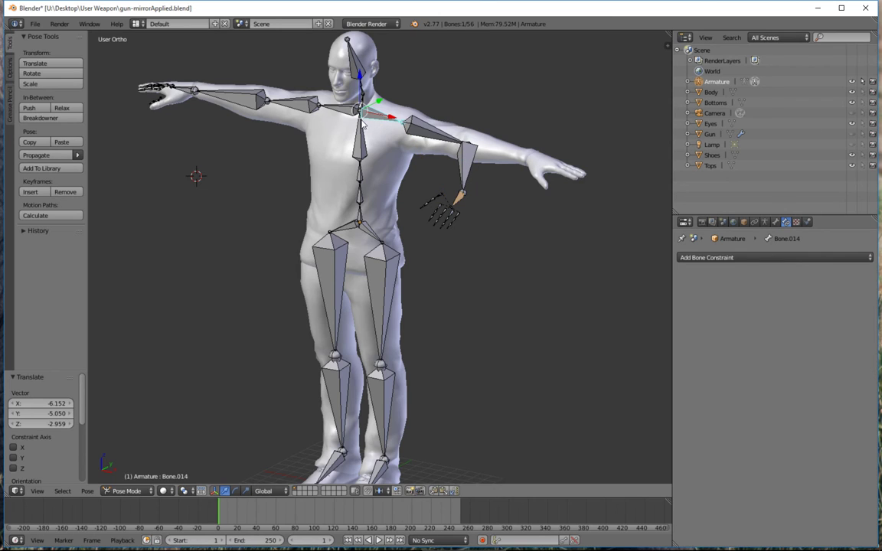
{"action": "right_click", "coordinate": [327, 110], "text": "shift"}
{"action": "key", "text": "r"}
{"action": "key", "text": "z"}
{"action": "left_click", "coordinate": [396, 137]}
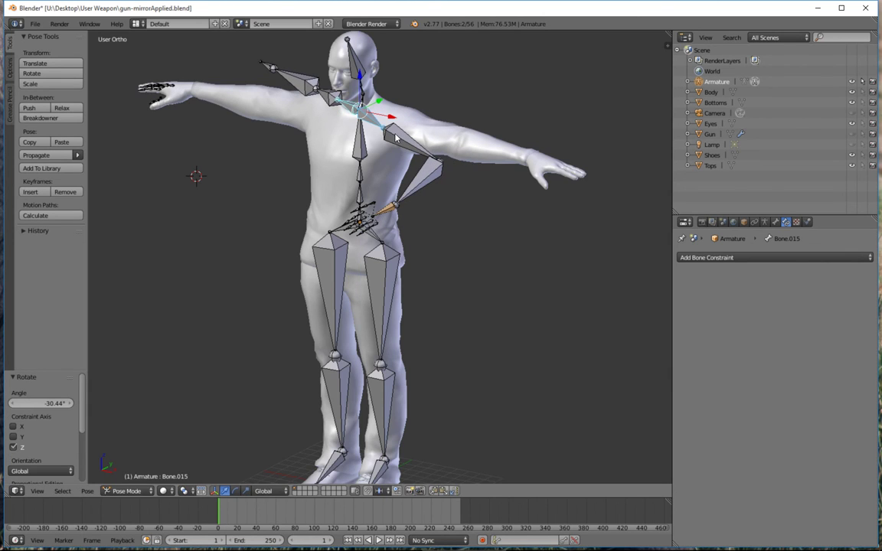
{"action": "key", "text": "ctrl+z"}
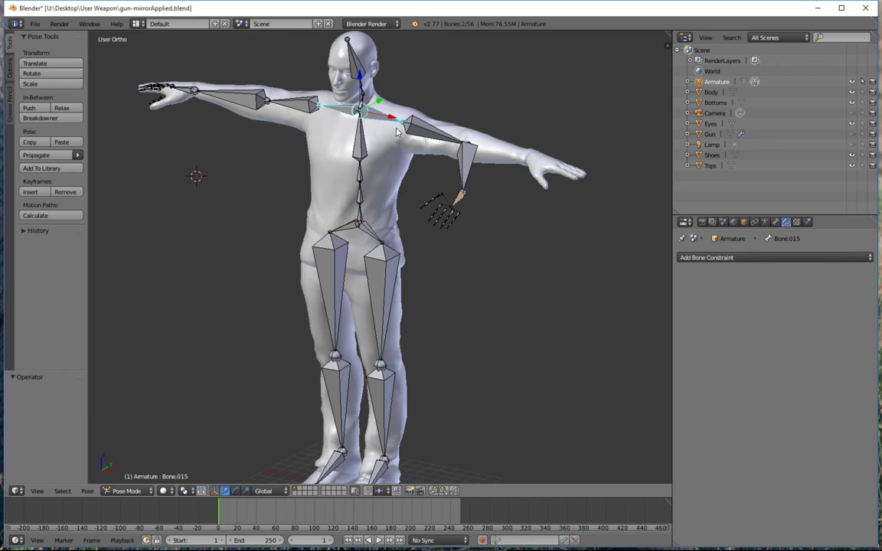
{"action": "right_click", "coordinate": [342, 108]}
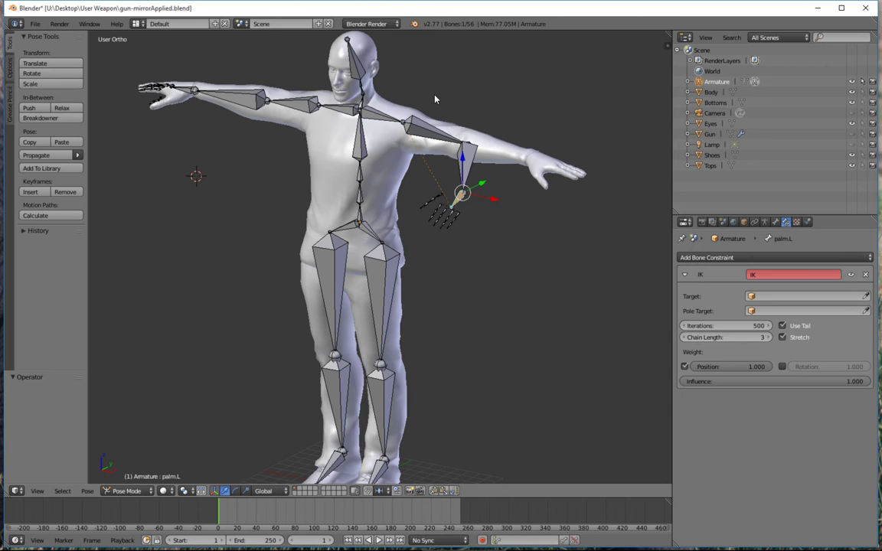
{"action": "key", "text": "ctrl+z"}
Test palm.L with a chain length of 4 by moving it across the body, undo the move and lower the chain length by one
{"action": "left_click", "coordinate": [769, 339]}
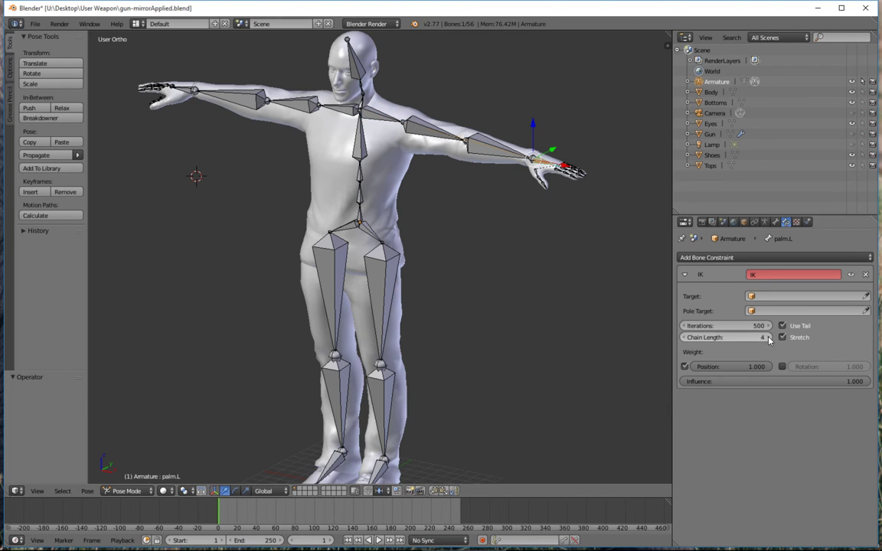
{"action": "key", "text": "g"}
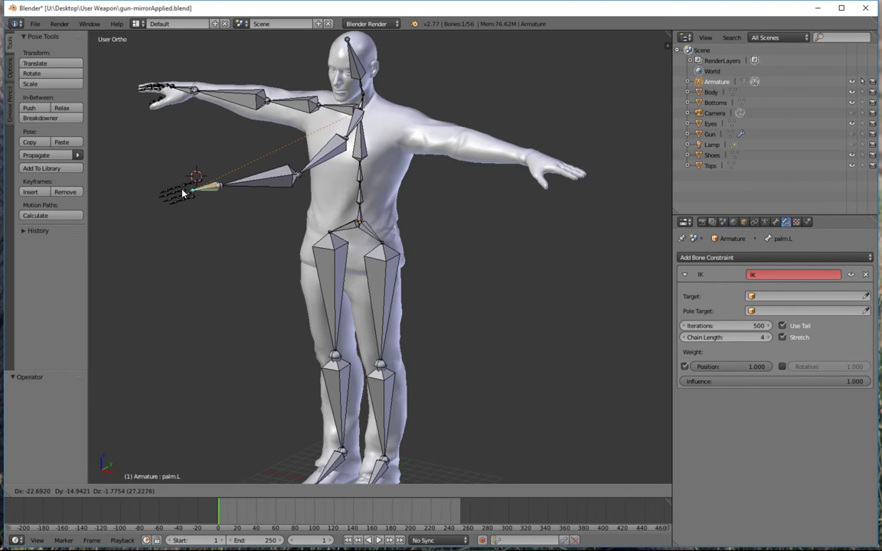
{"action": "left_click", "coordinate": [182, 193]}
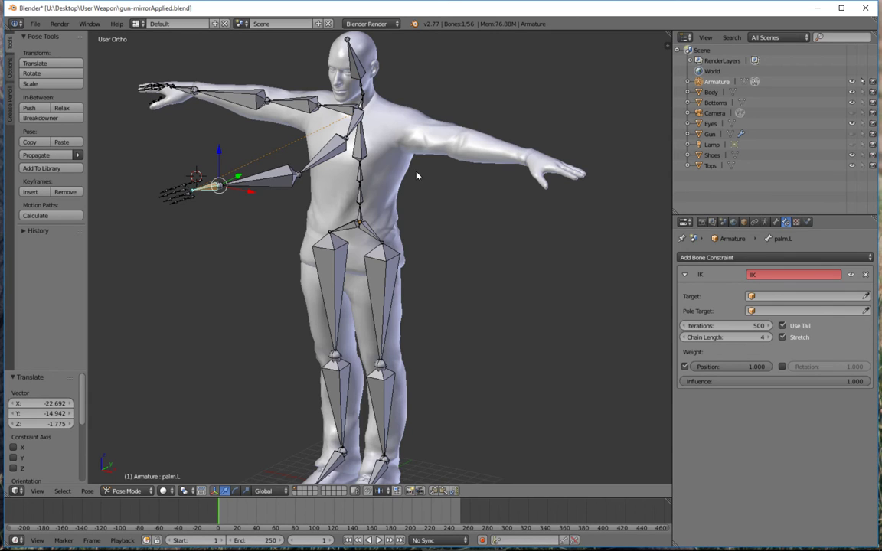
{"action": "key", "text": "ctrl+z"}
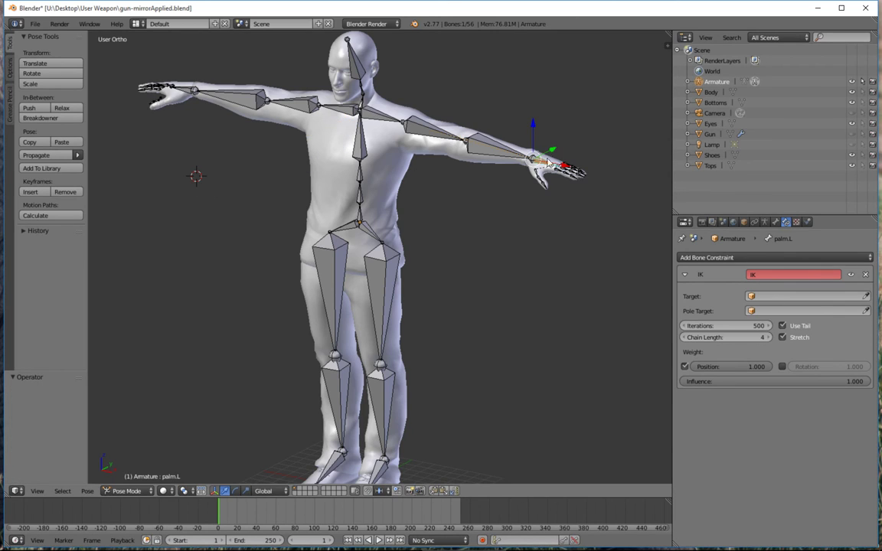
{"action": "left_click", "coordinate": [685, 337]}
Add an Inverse Kinematics constraint to the left foot bone, Bone.010, with a chain length of 3
{"action": "middle_click_drag", "start_coordinate": [378, 322], "coordinate": [391, 374]}
{"action": "right_click", "coordinate": [391, 374]}
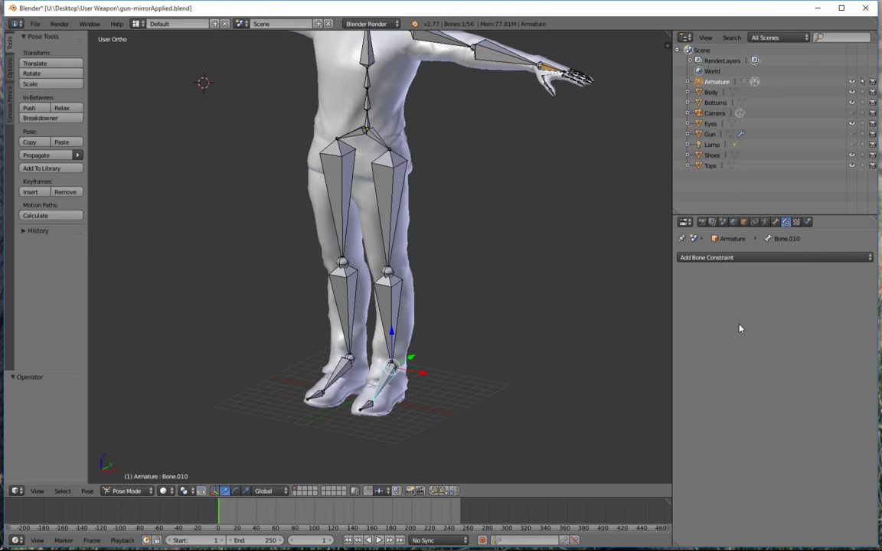
{"action": "left_click", "coordinate": [781, 257]}
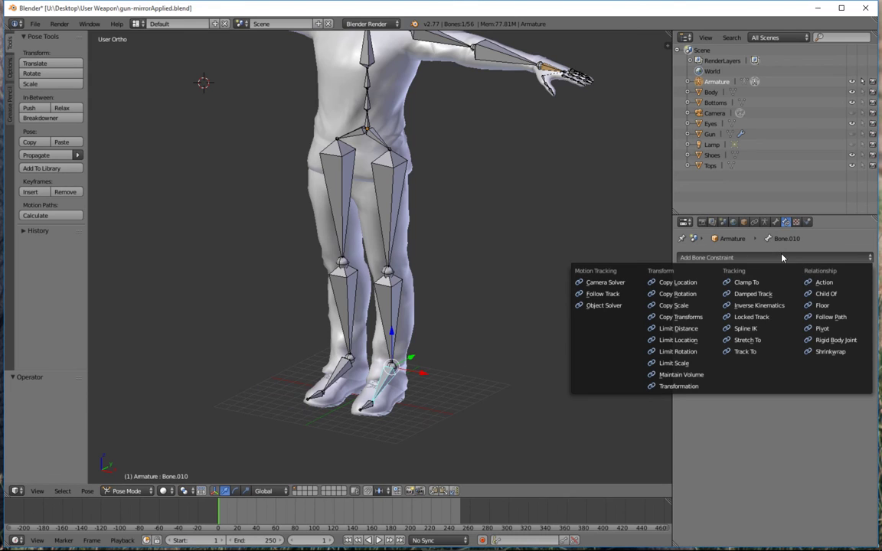
{"action": "left_click", "coordinate": [762, 305]}
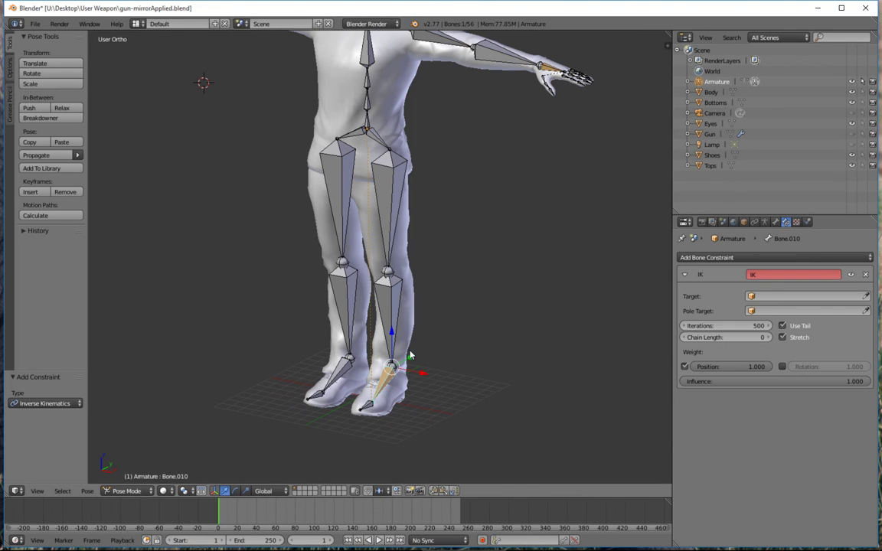
{"action": "left_click", "coordinate": [763, 337]}
{"action": "left_click", "coordinate": [769, 338]}
Test the left leg's IK by moving the foot bone, inspect the bend from the side and undo the move
{"action": "key", "text": "g"}
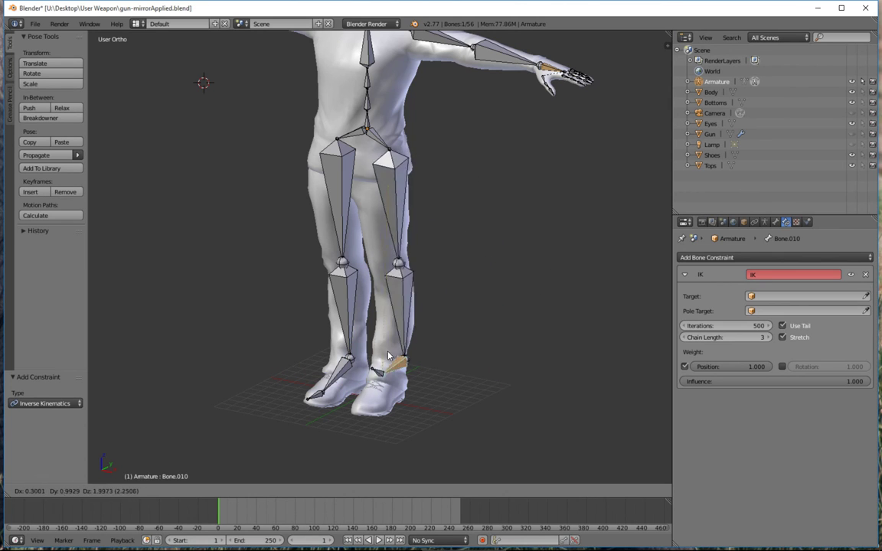
{"action": "left_click", "coordinate": [433, 333]}
{"action": "middle_click_drag", "start_coordinate": [432, 333], "coordinate": [515, 486]}
{"action": "key", "text": "ctrl+z"}
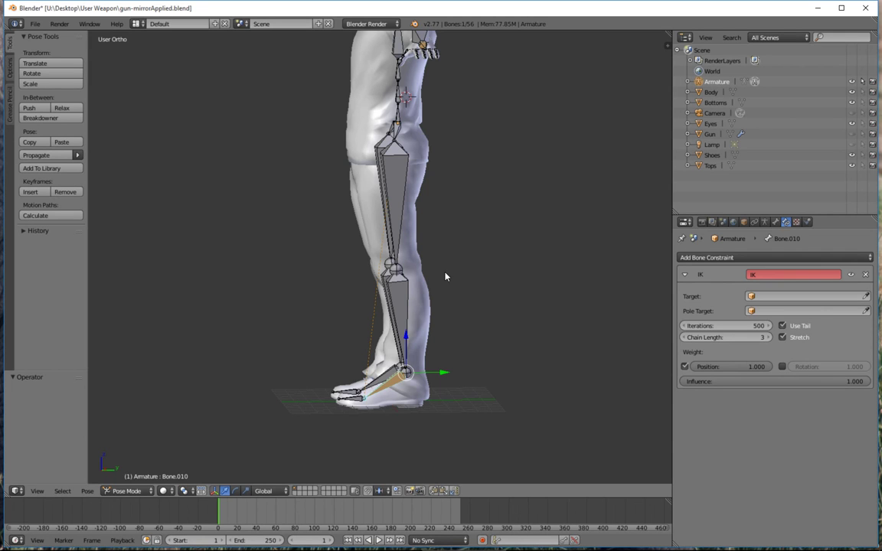
Rename the lowest spine bone, just above the hips, as abdomen.001
{"action": "middle_click_drag", "start_coordinate": [446, 277], "coordinate": [468, 150]}
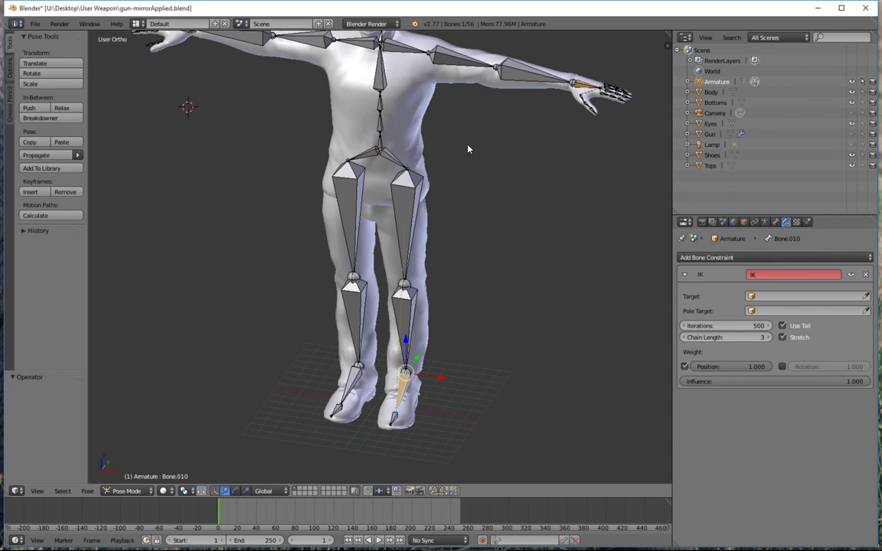
{"action": "middle_click_drag", "start_coordinate": [401, 123], "coordinate": [550, 141]}
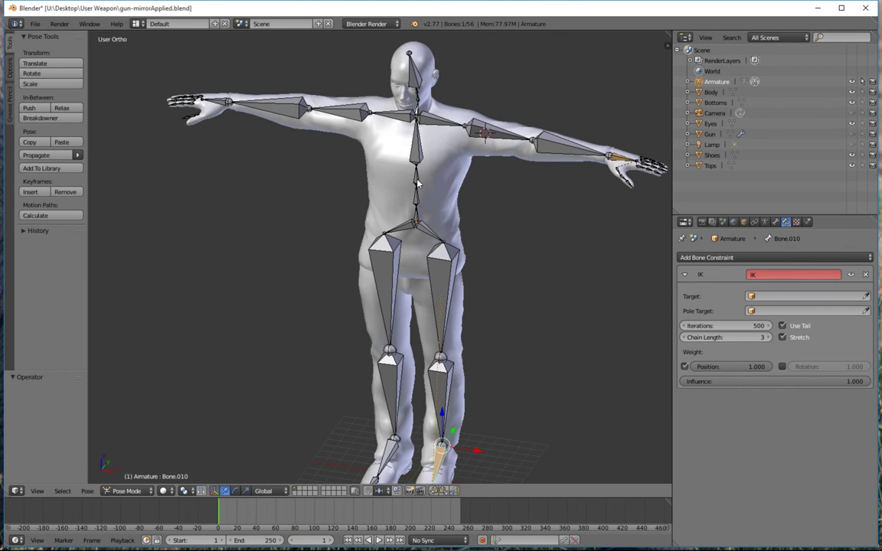
{"action": "right_click", "coordinate": [417, 213]}
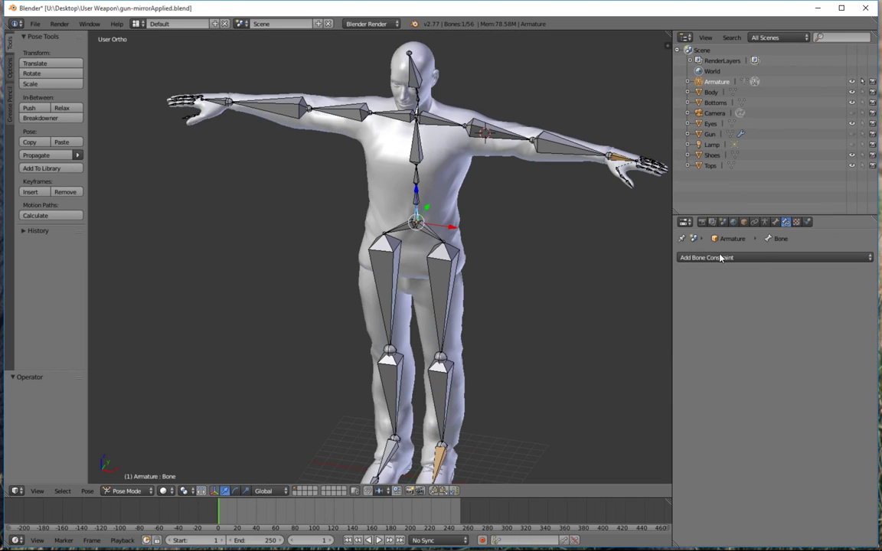
{"action": "left_click", "coordinate": [775, 221]}
{"action": "left_click", "coordinate": [765, 257]}
{"action": "key", "text": "BackSpace"}
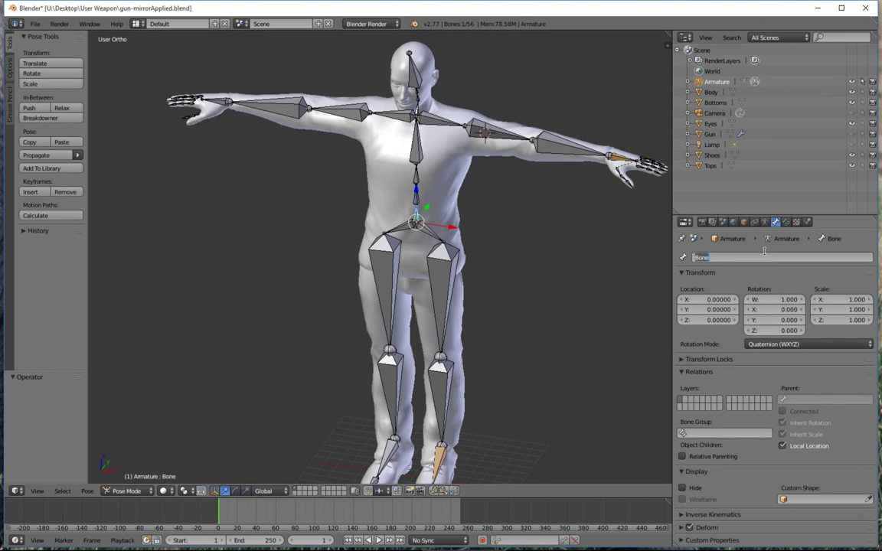
{"action": "type", "text": "abdomen"}
{"action": "key", "text": "Return"}
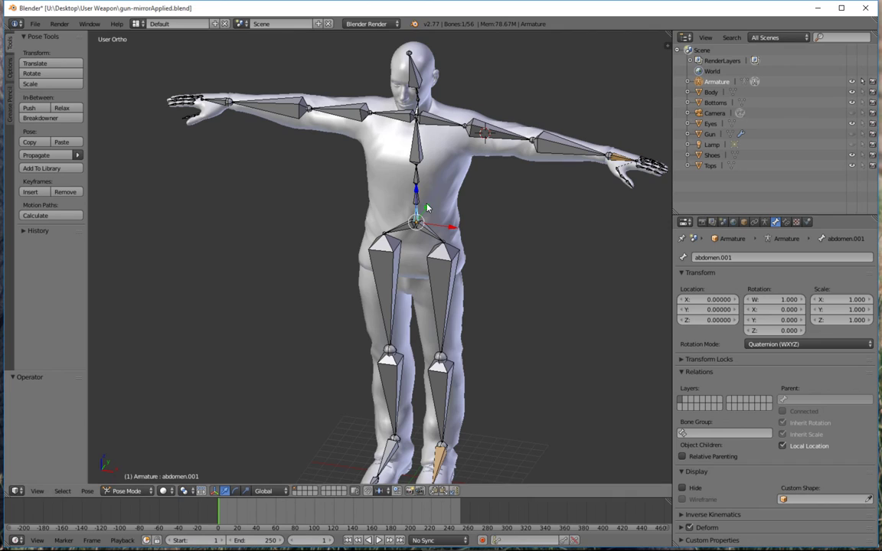
Rename the second spine bone, directly above abdomen.001, as abdomen.002
{"action": "key", "text": "bracketright"}
{"action": "left_click", "coordinate": [730, 258]}
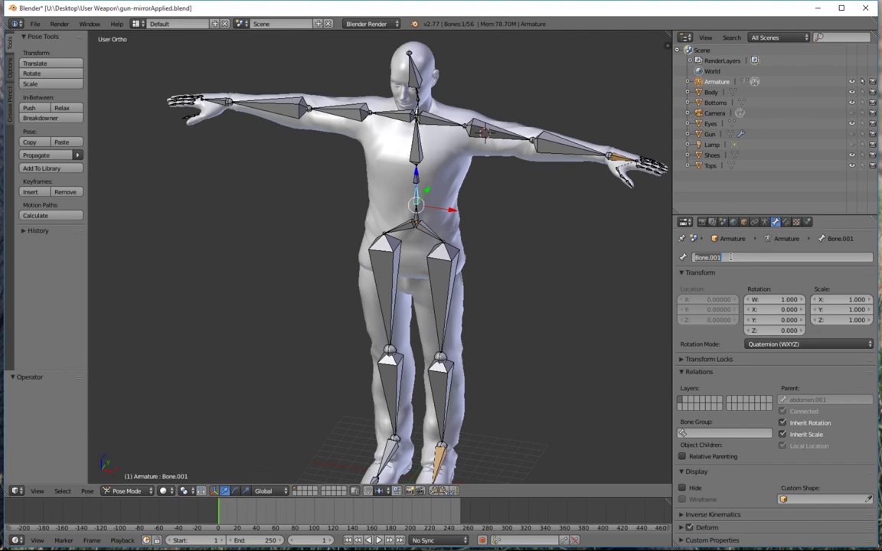
{"action": "type", "text": "abdomen"}
{"action": "key", "text": "Return"}
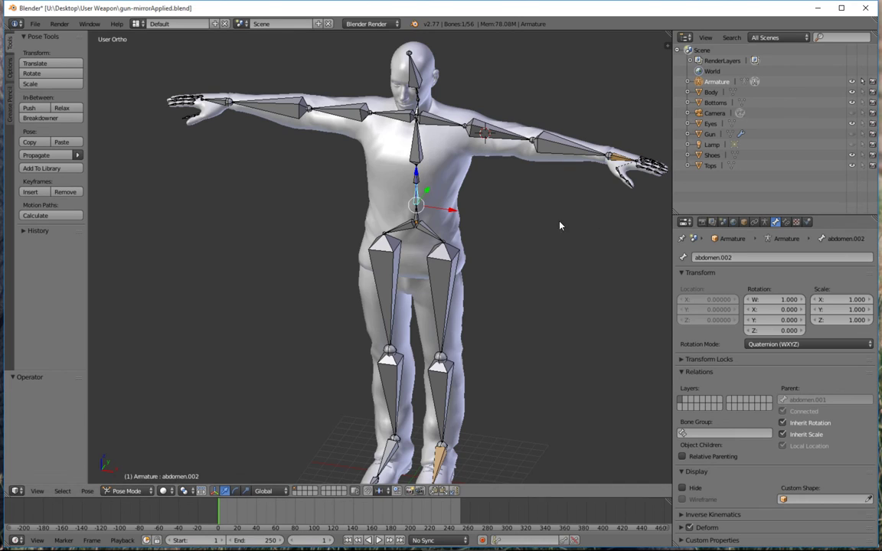
Rename the third spine bone, just below the chest bone, as abdomen.003
{"action": "right_click", "coordinate": [410, 161]}
{"action": "left_click", "coordinate": [741, 258]}
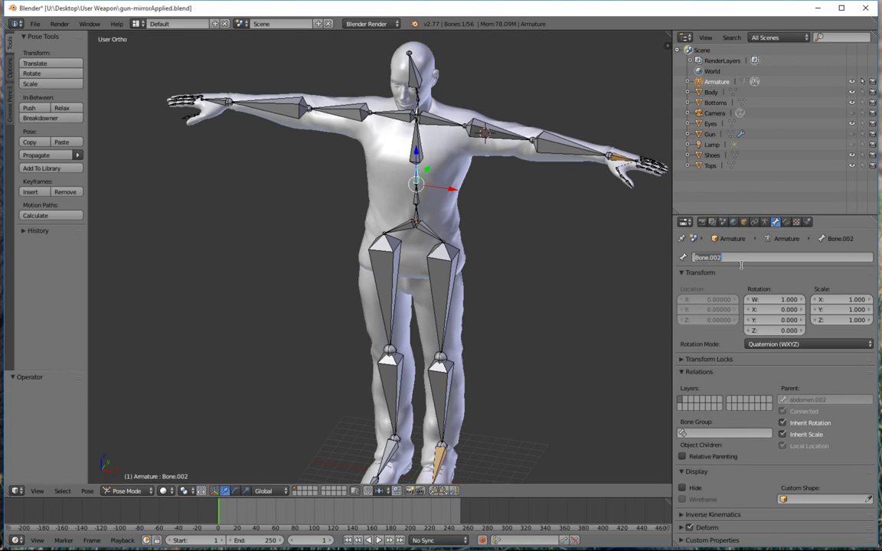
{"action": "type", "text": "abdomen"}
{"action": "key", "text": "Return"}
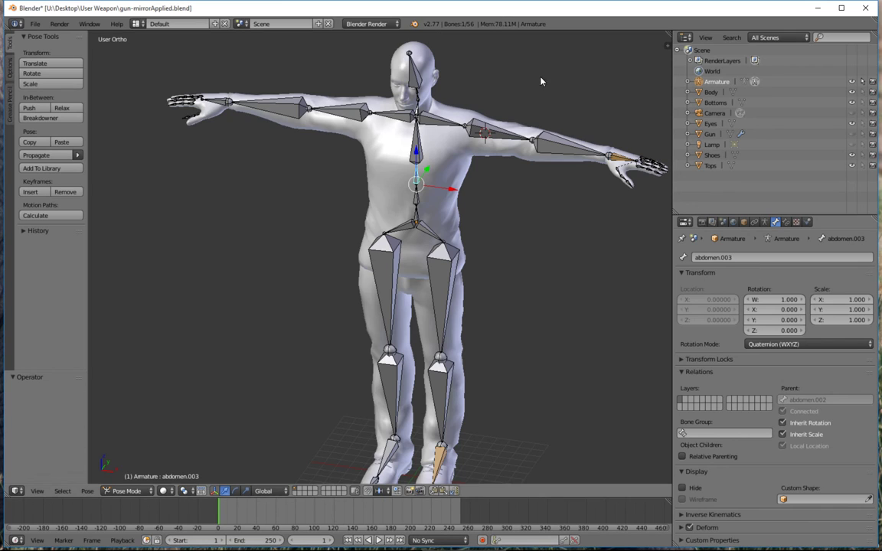
Rename the chest bone, directly above abdomen.003, as sternum
{"action": "right_click", "coordinate": [419, 137]}
{"action": "left_click", "coordinate": [697, 257]}
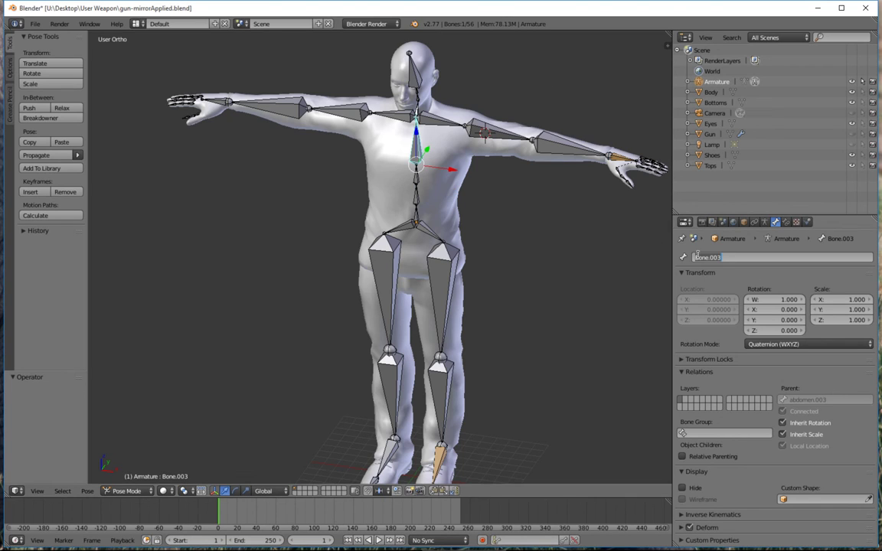
{"action": "type", "text": "sternum"}
{"action": "key", "text": "Return"}
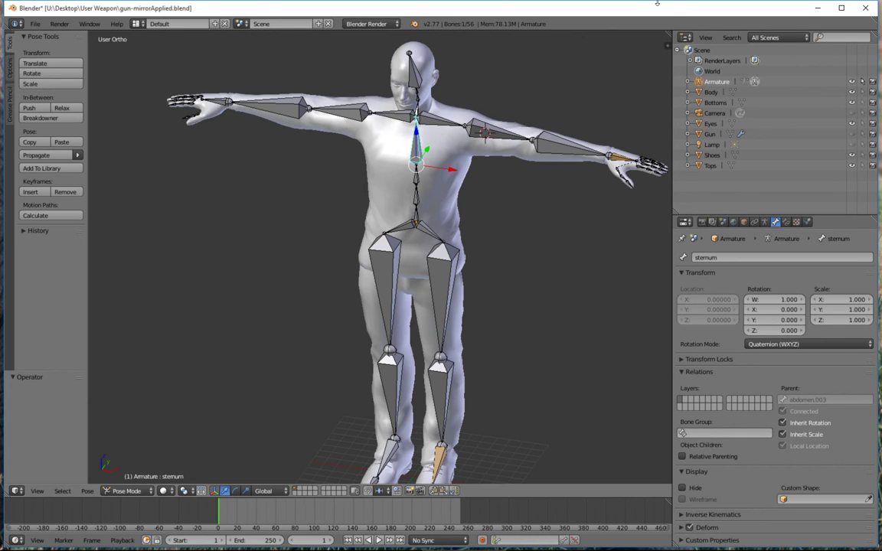
Turn on the display of bone names for the armature and look over the labels on the figure
{"action": "left_click", "coordinate": [767, 240]}
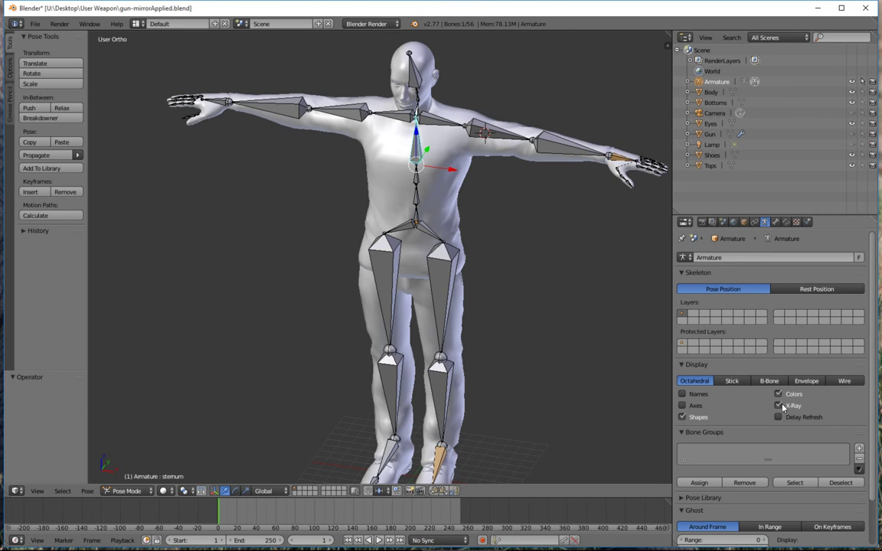
{"action": "left_click", "coordinate": [682, 394]}
{"action": "middle_click_drag", "start_coordinate": [443, 177], "coordinate": [493, 162]}
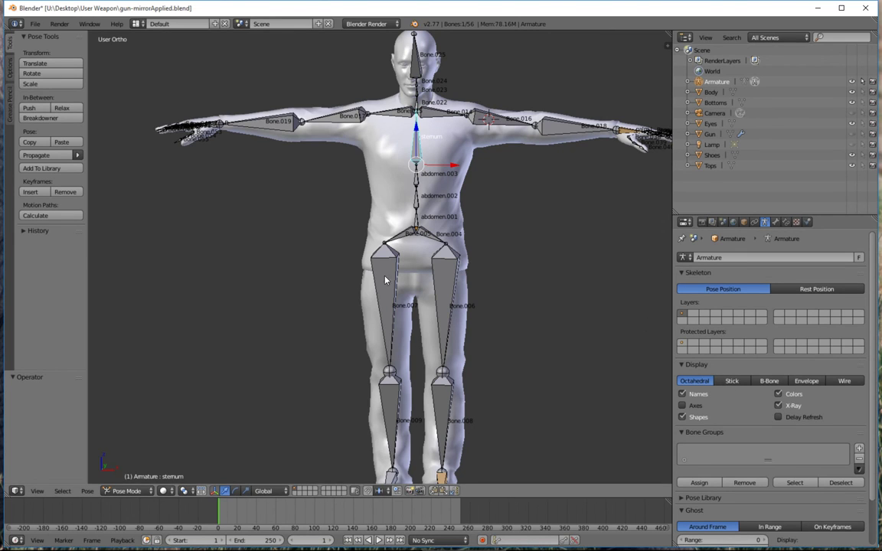
Preview the armature's bones in the B-Bone and Stick display styles and return them to Octahedral
{"action": "left_click", "coordinate": [732, 380]}
{"action": "left_click", "coordinate": [768, 381]}
{"action": "mouse_move", "coordinate": [415, 192]}
{"action": "middle_mouse_down"}
{"action": "mouse_move", "coordinate": [385, 189]}
{"action": "mouse_move", "coordinate": [480, 221]}
{"action": "mouse_move", "coordinate": [563, 221]}
{"action": "mouse_move", "coordinate": [503, 221]}
{"action": "mouse_move", "coordinate": [417, 201]}
{"action": "mouse_move", "coordinate": [414, 192]}
{"action": "middle_mouse_up"}
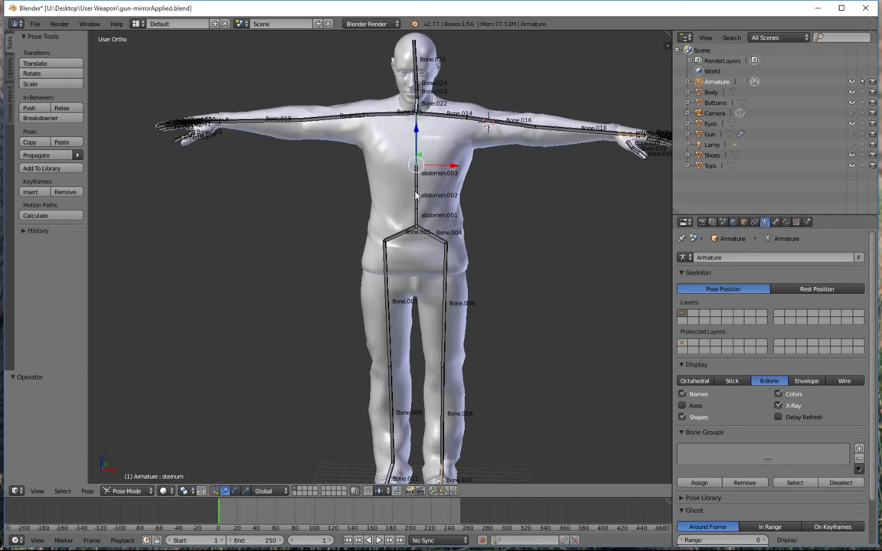
{"action": "left_click", "coordinate": [731, 380]}
{"action": "middle_click_drag", "start_coordinate": [520, 193], "coordinate": [444, 189]}
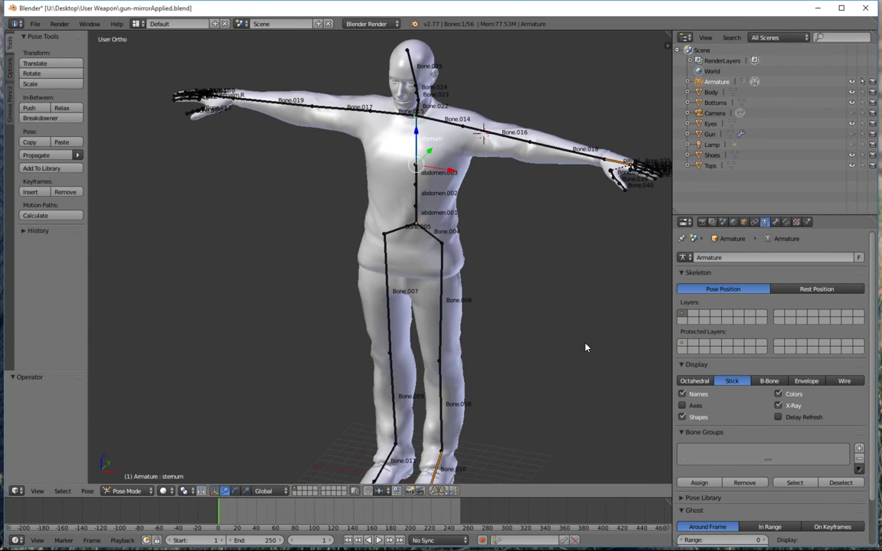
{"action": "left_click", "coordinate": [692, 382]}
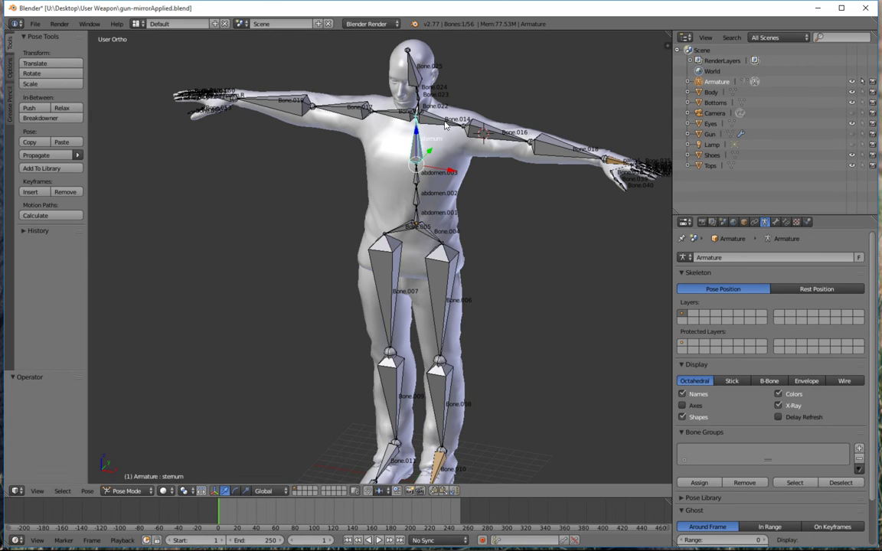
{"action": "middle_click_drag", "start_coordinate": [406, 212], "coordinate": [386, 222]}
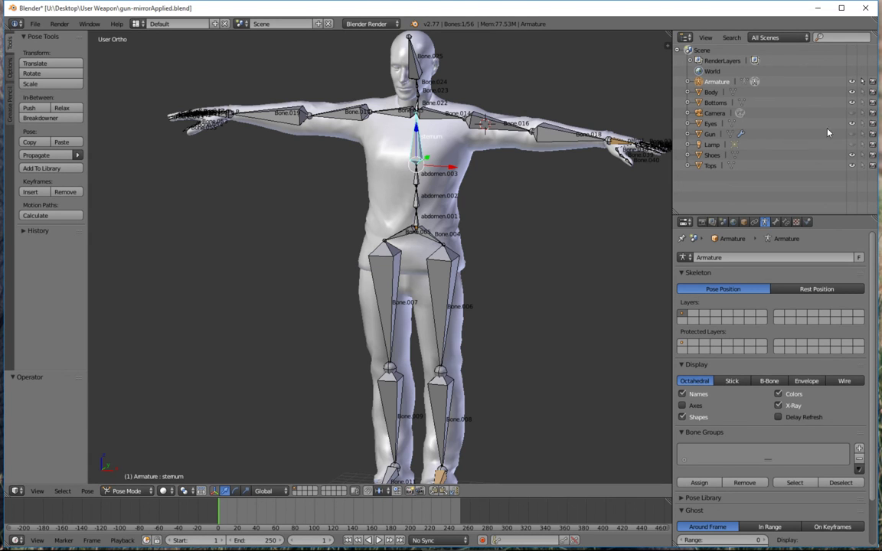
Make the Gun object visible in the scene and turn off the display of bone names
{"action": "left_click", "coordinate": [852, 134]}
{"action": "middle_click_drag", "start_coordinate": [498, 146], "coordinate": [462, 171]}
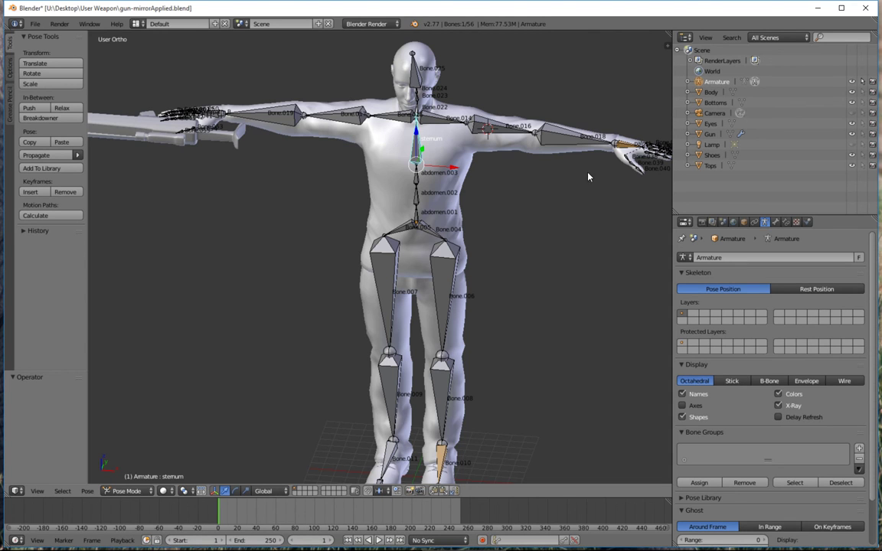
{"action": "middle_click_drag", "start_coordinate": [291, 138], "coordinate": [247, 250]}
{"action": "middle_click_drag", "start_coordinate": [268, 282], "coordinate": [310, 290]}
{"action": "left_click", "coordinate": [682, 395]}
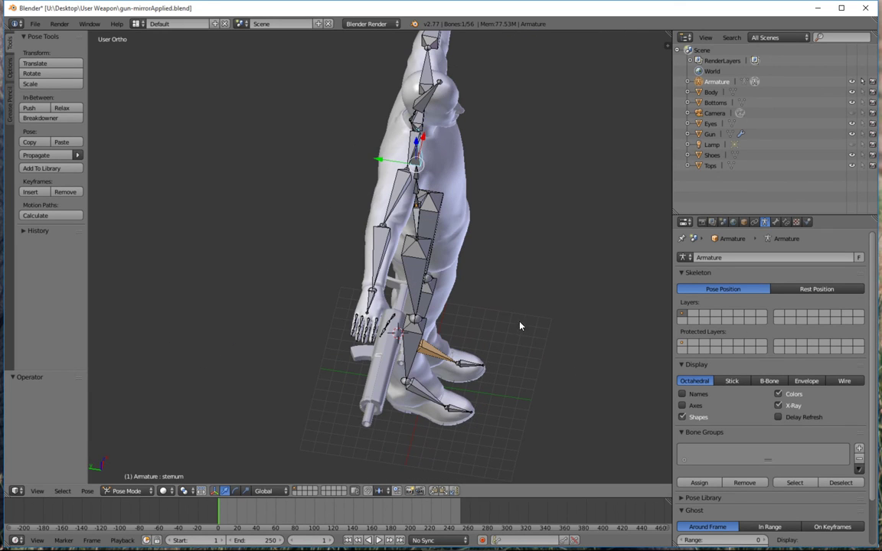
Put the armature in Edit Mode and add a single bone at the 3D cursor beside the gun
{"action": "scroll", "coordinate": [447, 332], "scroll_direction": "up", "scroll_amount": 2}
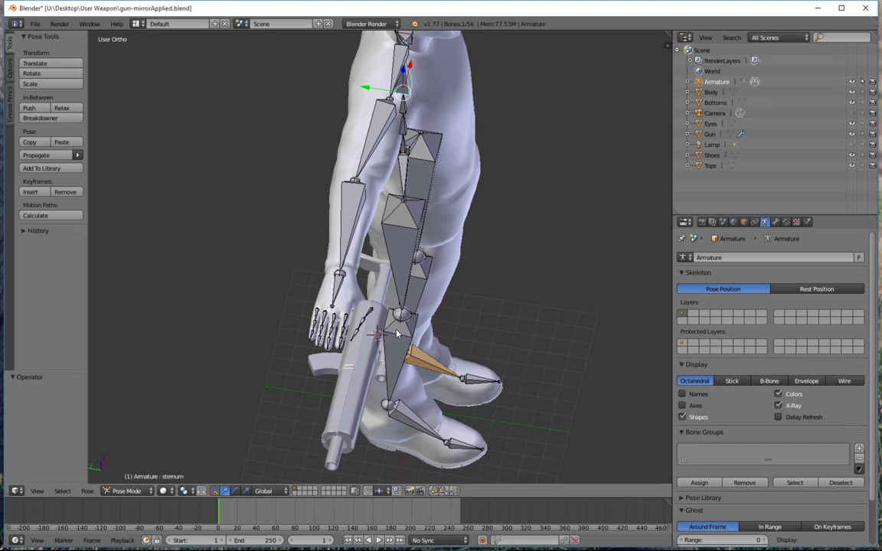
{"action": "key", "text": "shift+a"}
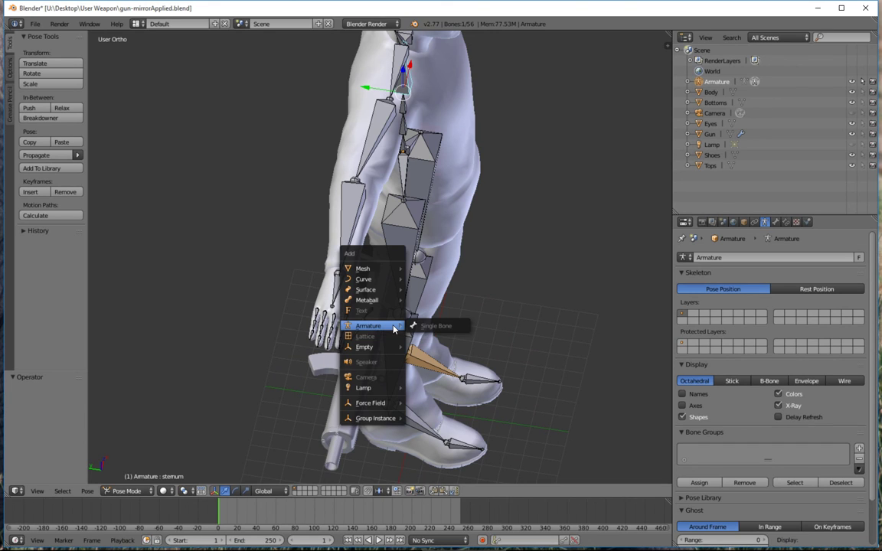
{"action": "left_click", "coordinate": [127, 490]}
{"action": "left_click", "coordinate": [134, 465]}
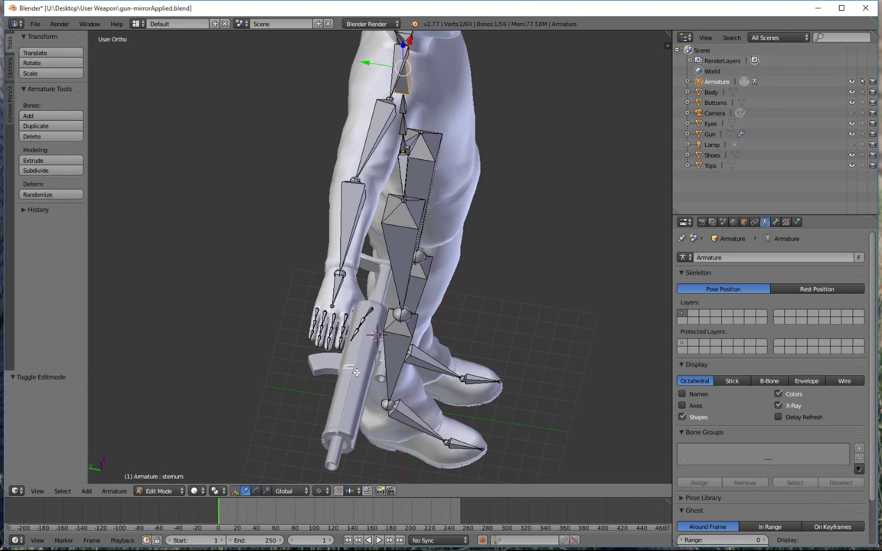
{"action": "key", "text": "shift+a"}
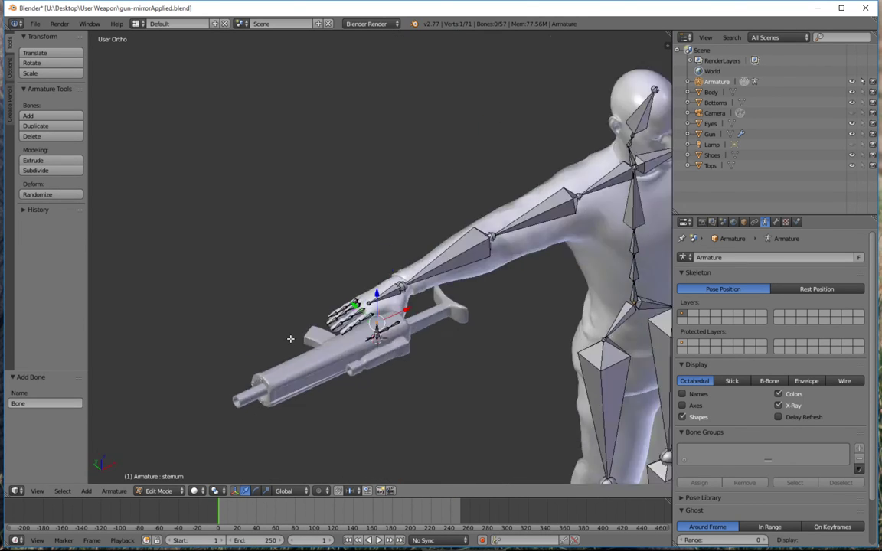
Move the new bone's tip to the gun barrel's height near the muzzle, about -7.9 along X and -1.6 along Z
{"action": "key", "text": "g"}
{"action": "key", "text": "x"}
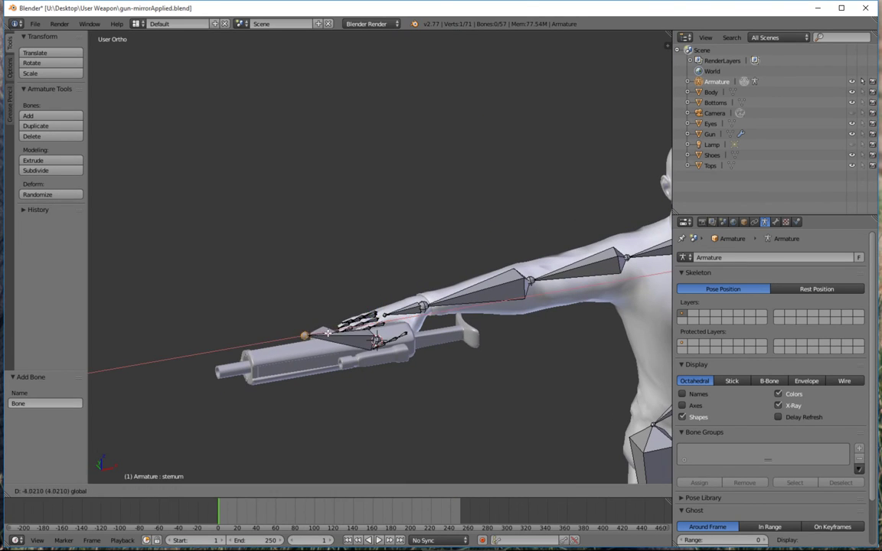
{"action": "left_click", "coordinate": [269, 348]}
{"action": "key", "text": "KP_3"}
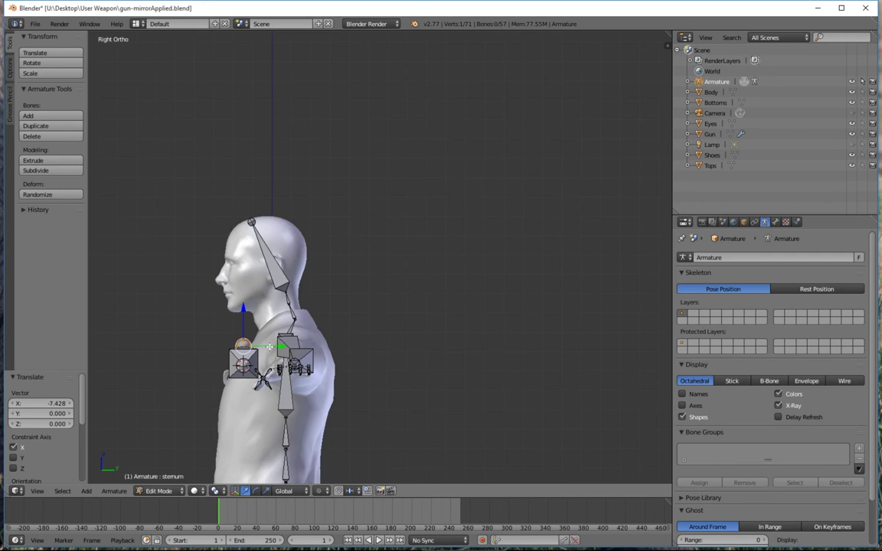
{"action": "key", "text": "KP_1"}
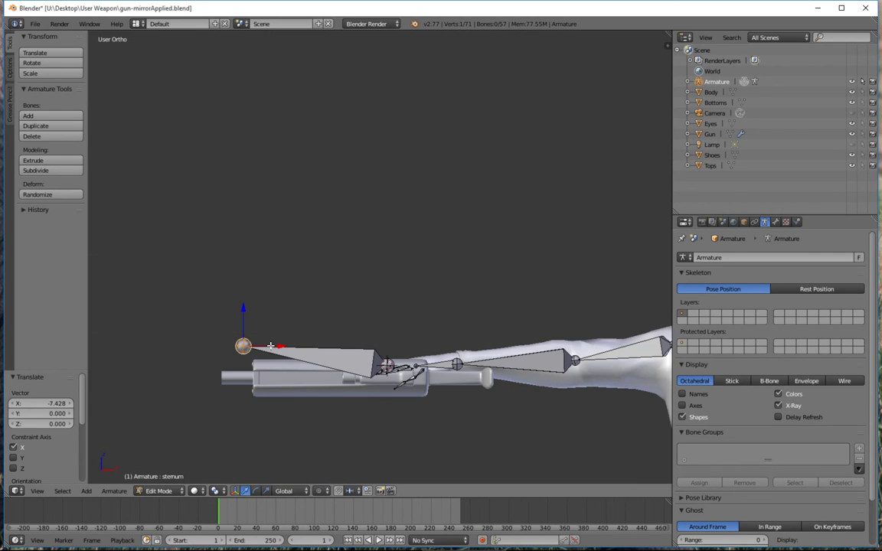
{"action": "left_click_drag", "start_coordinate": [242, 316], "coordinate": [243, 347]}
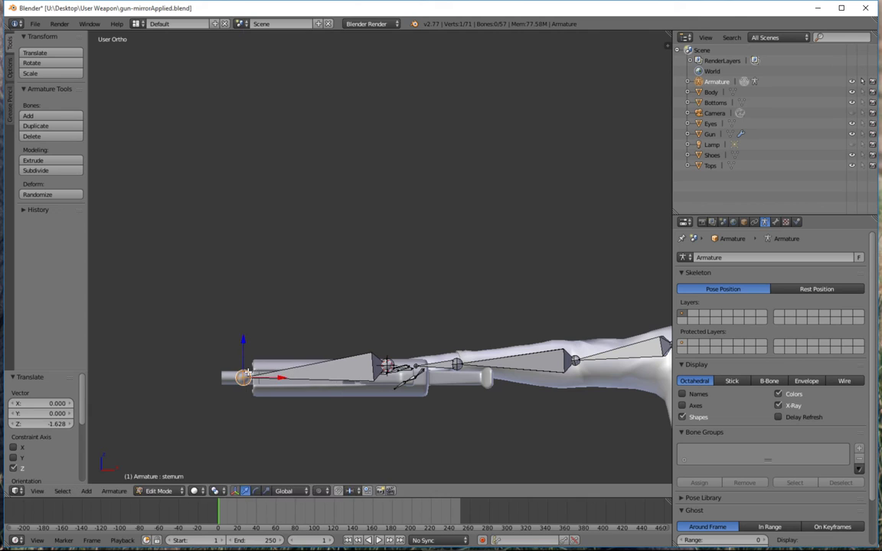
{"action": "left_click_drag", "start_coordinate": [274, 378], "coordinate": [263, 380]}
Move the gun bone's base into the rear of the gun body, about 1.06 along X, 0.91 along Y and -0.54 along Z
{"action": "right_click", "coordinate": [386, 366]}
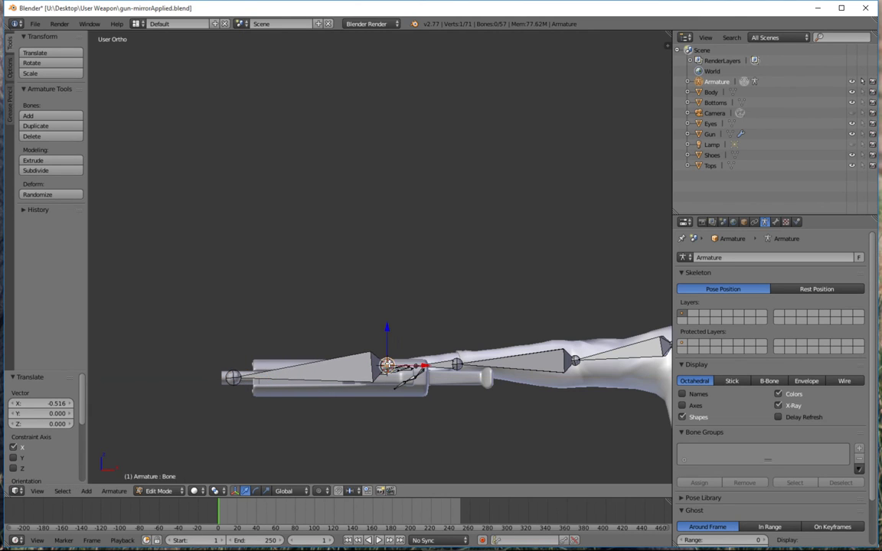
{"action": "left_click_drag", "start_coordinate": [388, 329], "coordinate": [387, 339]}
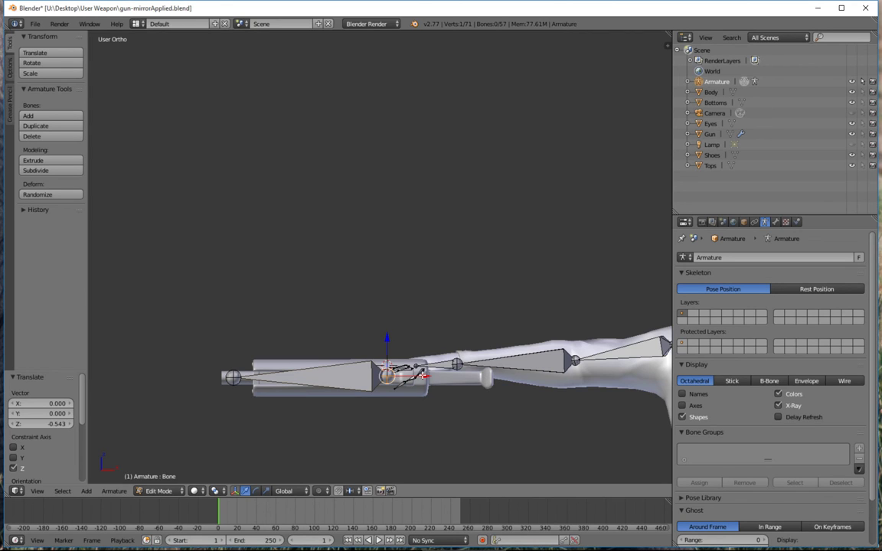
{"action": "left_click_drag", "start_coordinate": [423, 375], "coordinate": [442, 383]}
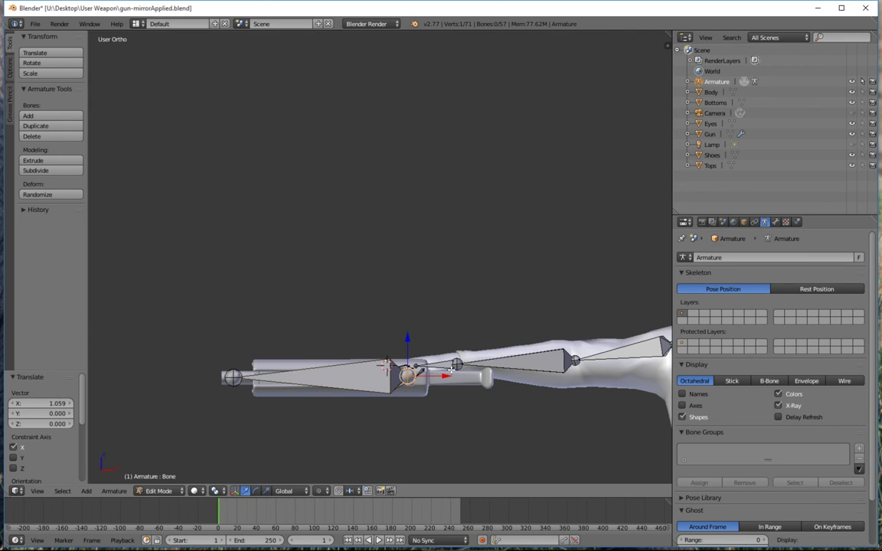
{"action": "key", "text": "KP_7"}
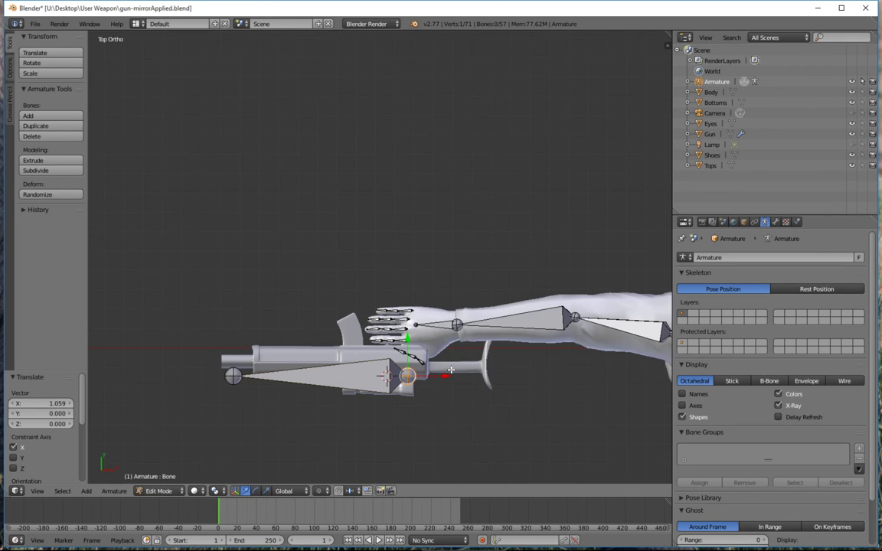
{"action": "scroll", "coordinate": [451, 371], "scroll_direction": "up", "scroll_amount": 5}
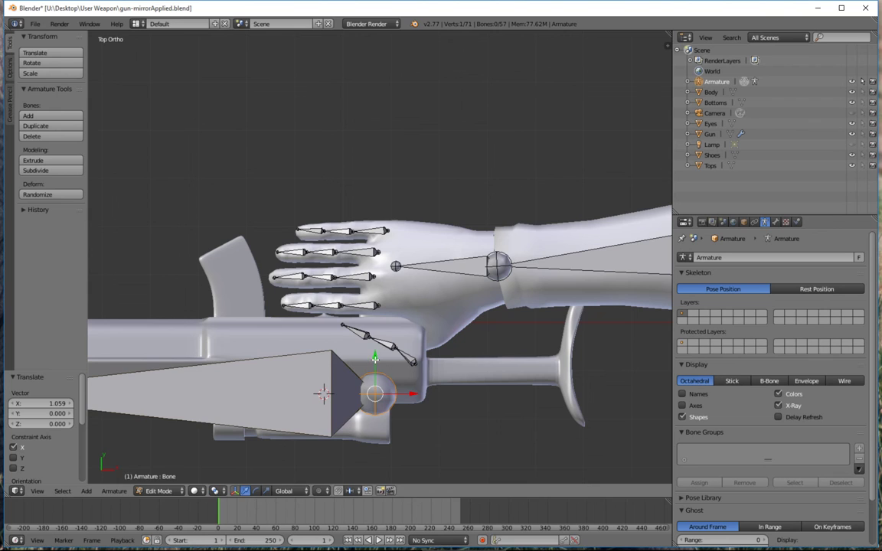
{"action": "key", "text": "g"}
{"action": "key", "text": "y"}
{"action": "left_click", "coordinate": [336, 287]}
Align the gun bone's tip with the barrel in top view, moving it about 0.79 along Y and -0.18 along X
{"action": "middle_click_drag", "start_coordinate": [311, 336], "coordinate": [501, 318], "text": "shift"}
{"action": "right_click", "coordinate": [131, 375]}
{"action": "key", "text": "g"}
{"action": "key", "text": "y"}
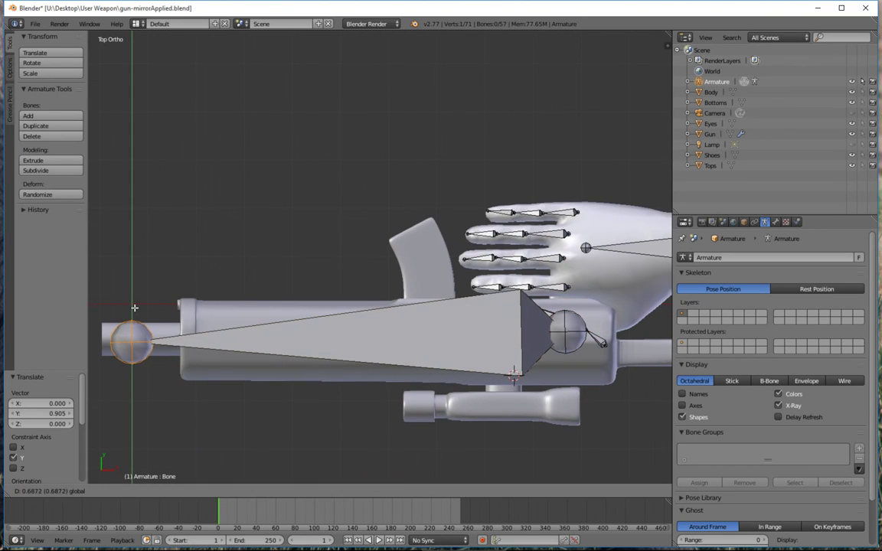
{"action": "left_click", "coordinate": [153, 305]}
{"action": "key", "text": "g"}
{"action": "key", "text": "x"}
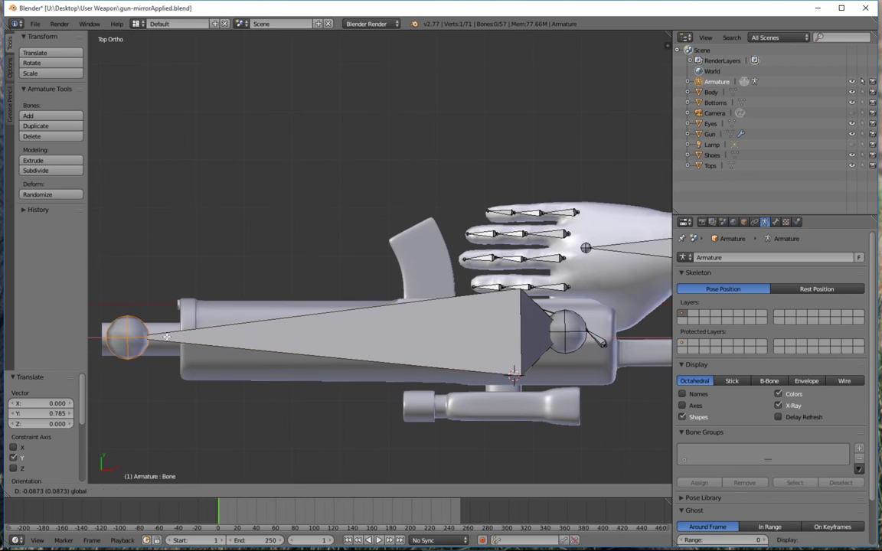
{"action": "left_click", "coordinate": [160, 337]}
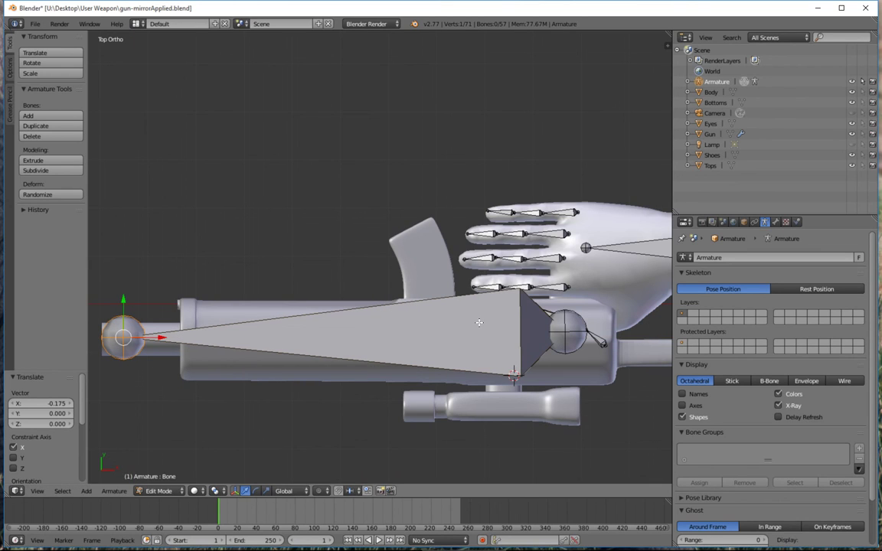
Set palm.R as the parent of the gun bone
{"action": "middle_click_drag", "start_coordinate": [478, 323], "coordinate": [348, 310], "text": "shift"}
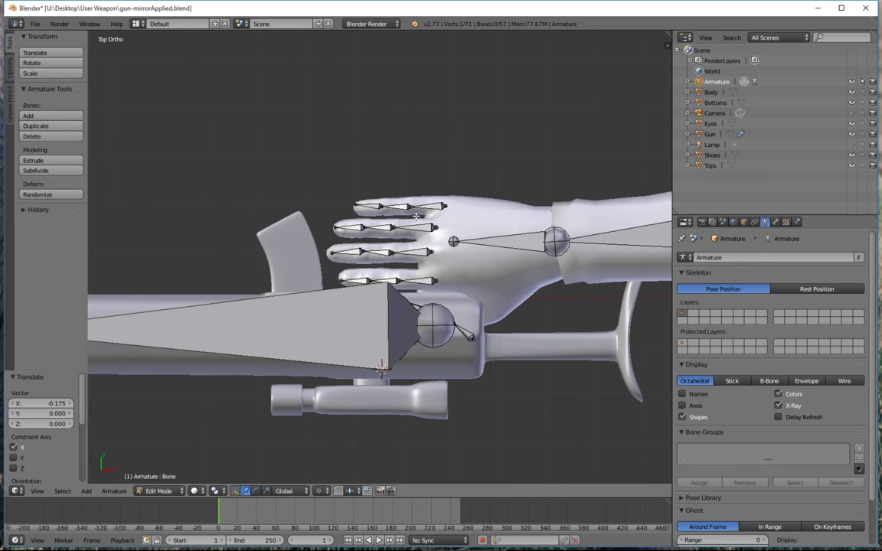
{"action": "right_click", "coordinate": [306, 295]}
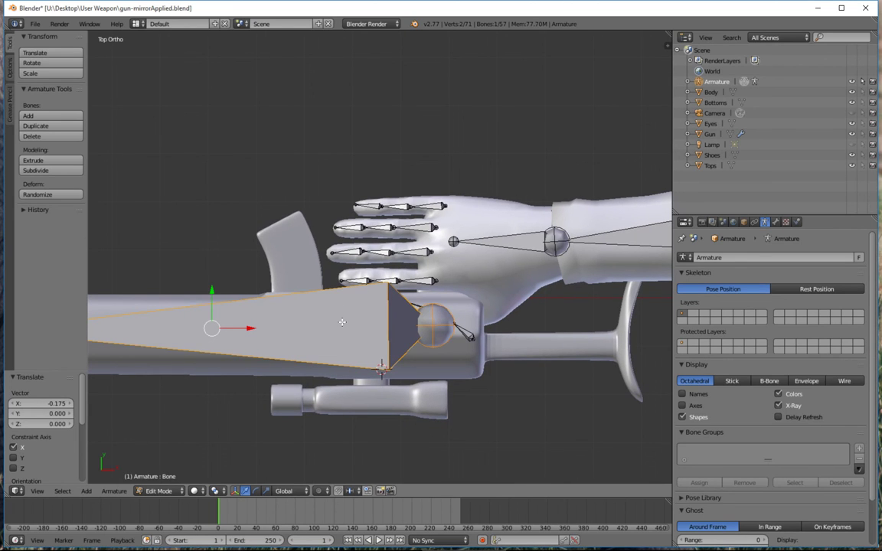
{"action": "left_click", "coordinate": [775, 221]}
{"action": "left_click", "coordinate": [805, 362]}
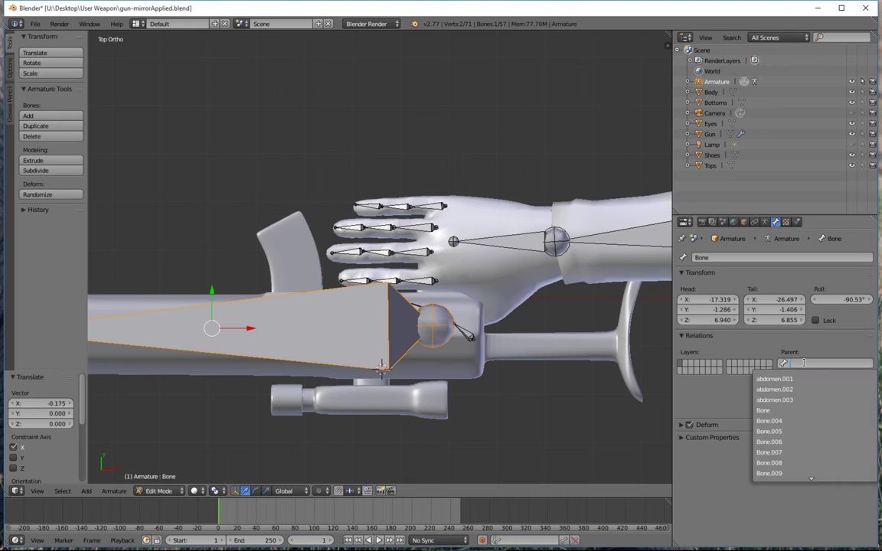
{"action": "type", "text": "palm"}
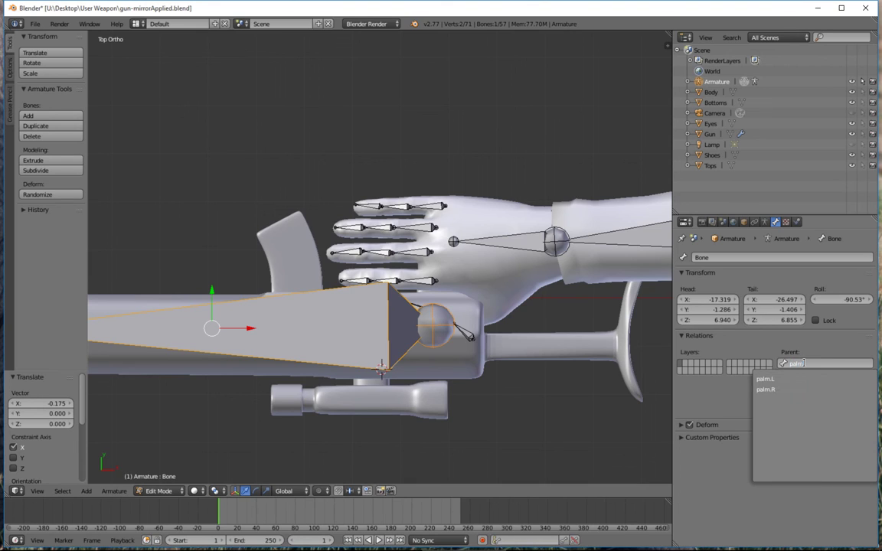
{"action": "key", "text": "Down"}
{"action": "key", "text": "Return"}
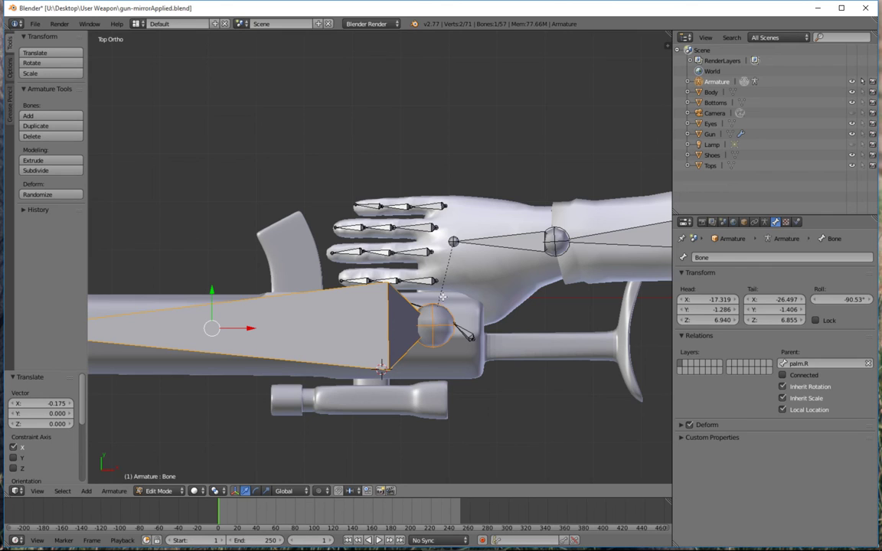
Select the right palm bone and review its bone relations and the armature's settings
{"action": "scroll", "coordinate": [457, 264], "scroll_direction": "down", "scroll_amount": 4}
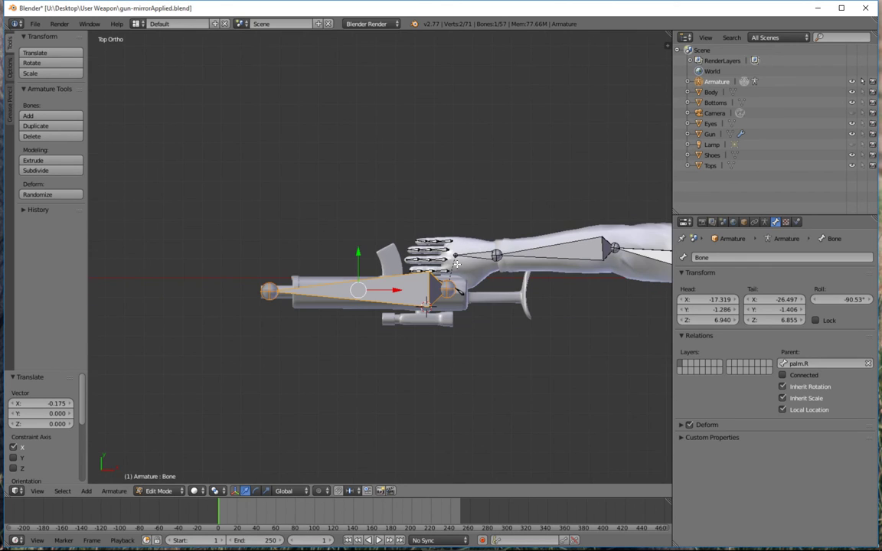
{"action": "right_click", "coordinate": [471, 255]}
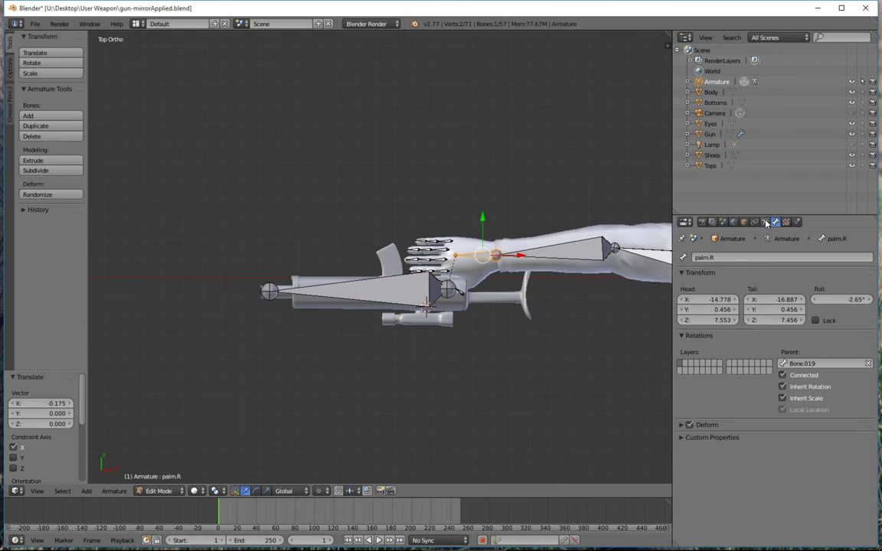
{"action": "left_click", "coordinate": [764, 222]}
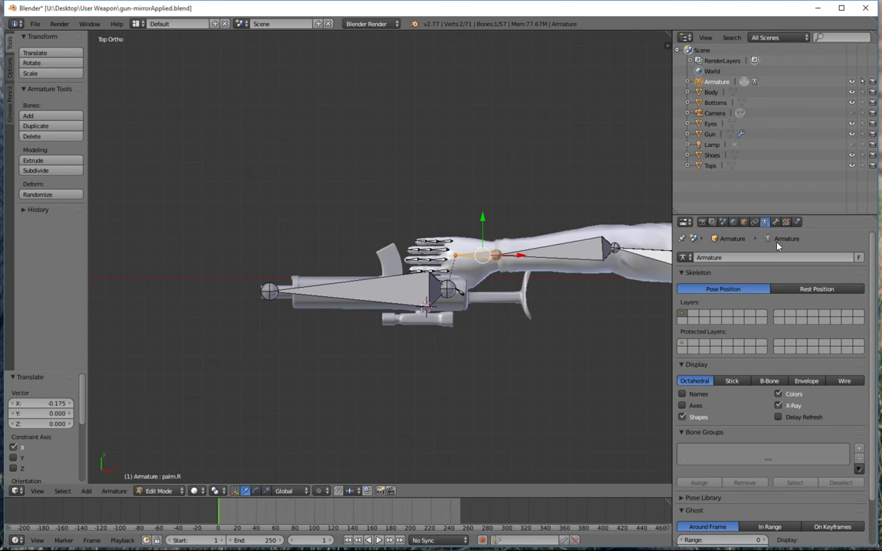
{"action": "left_click", "coordinate": [776, 222]}
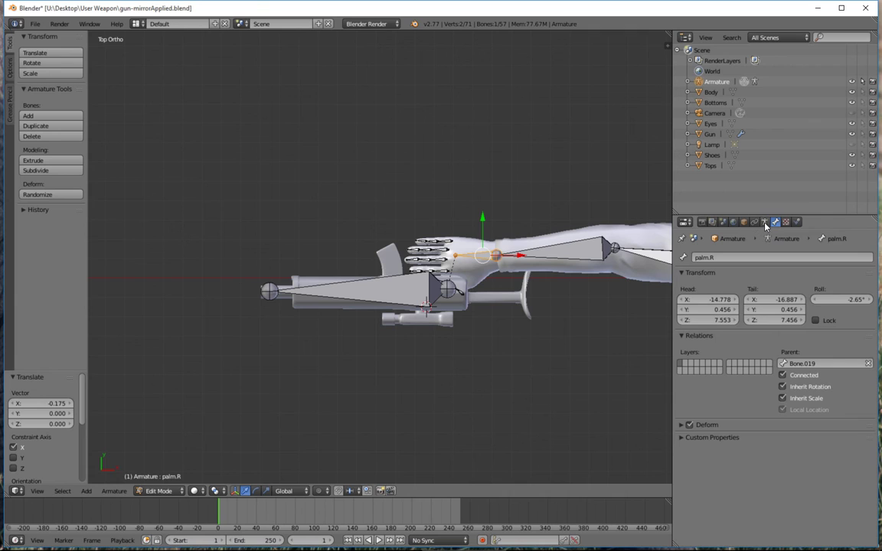
Try to add an Inverse Kinematics constraint to palm.R as an object constraint while in Edit Mode
{"action": "left_click", "coordinate": [764, 222]}
{"action": "left_click", "coordinate": [775, 222]}
{"action": "left_click", "coordinate": [754, 222]}
{"action": "left_click", "coordinate": [747, 257]}
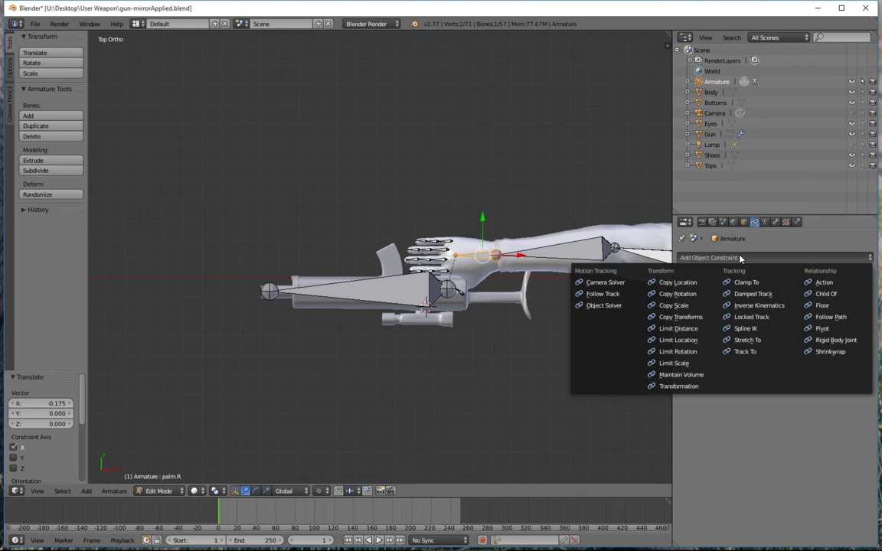
{"action": "left_click", "coordinate": [760, 305]}
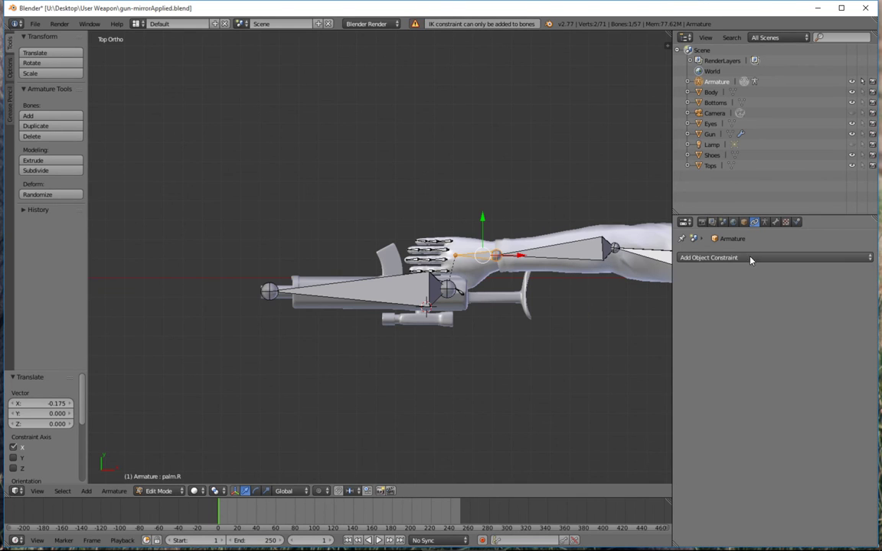
{"action": "left_click", "coordinate": [750, 258]}
{"action": "left_click", "coordinate": [758, 305]}
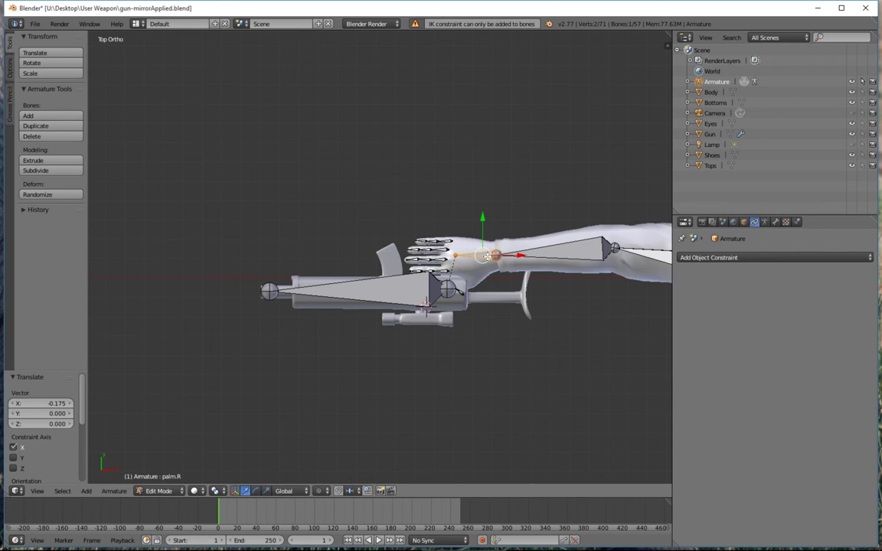
{"action": "right_click", "coordinate": [409, 285]}
{"action": "right_click", "coordinate": [483, 255]}
{"action": "left_click", "coordinate": [773, 257]}
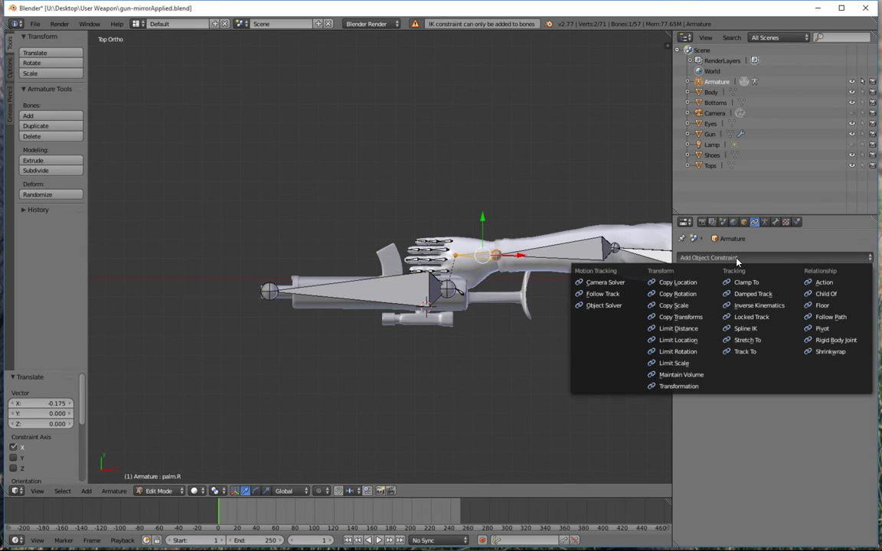
{"action": "left_click", "coordinate": [754, 306]}
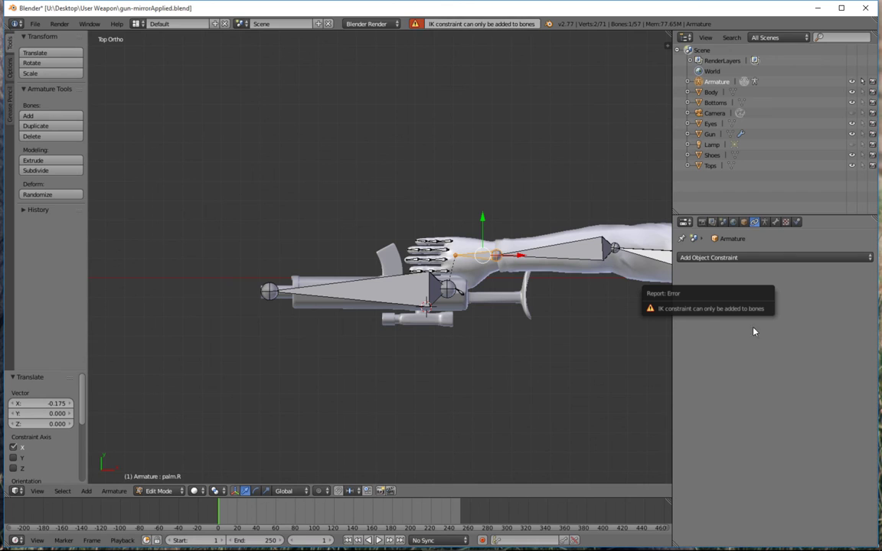
Try to add the Inverse Kinematics object constraint with the gun bone selected instead
{"action": "right_click", "coordinate": [360, 289]}
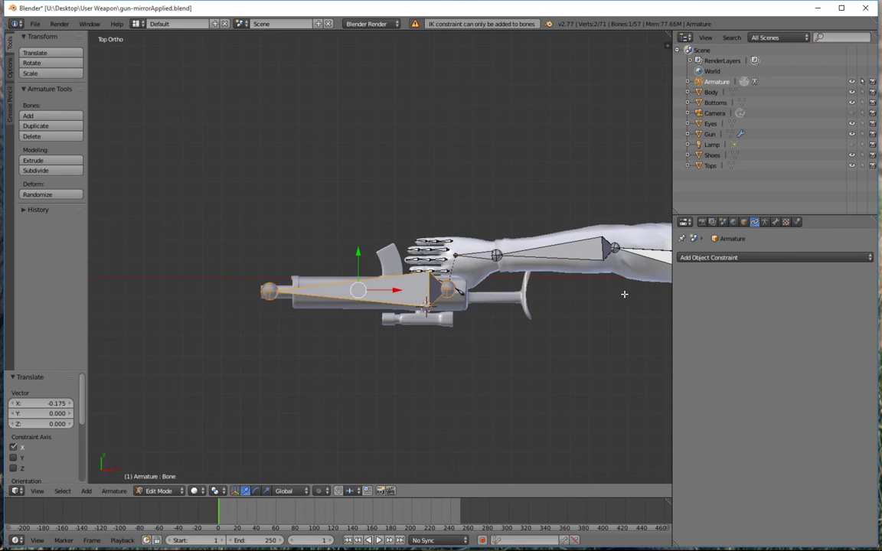
{"action": "left_click", "coordinate": [739, 258]}
{"action": "left_click", "coordinate": [735, 305]}
Switch to Pose Mode and give palm.R an Inverse Kinematics bone constraint with a chain length of 3
{"action": "right_click", "coordinate": [470, 256]}
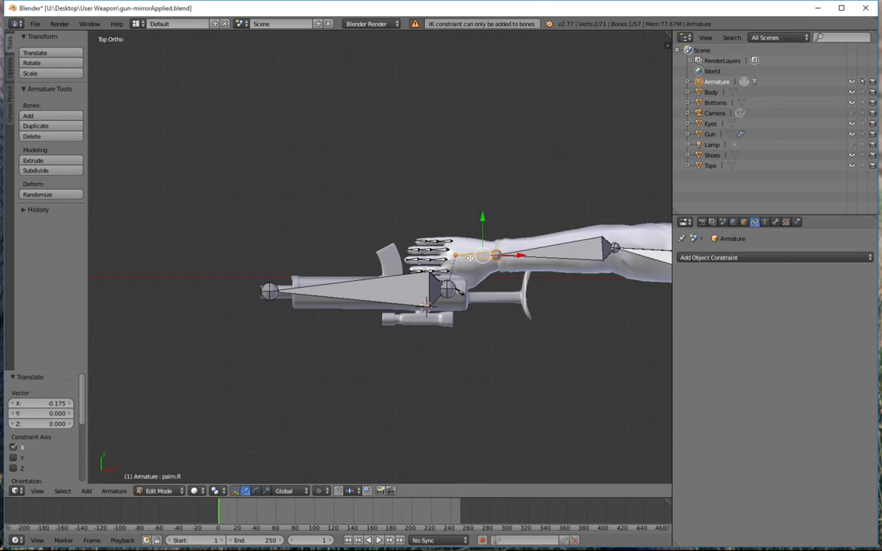
{"action": "left_click", "coordinate": [159, 491]}
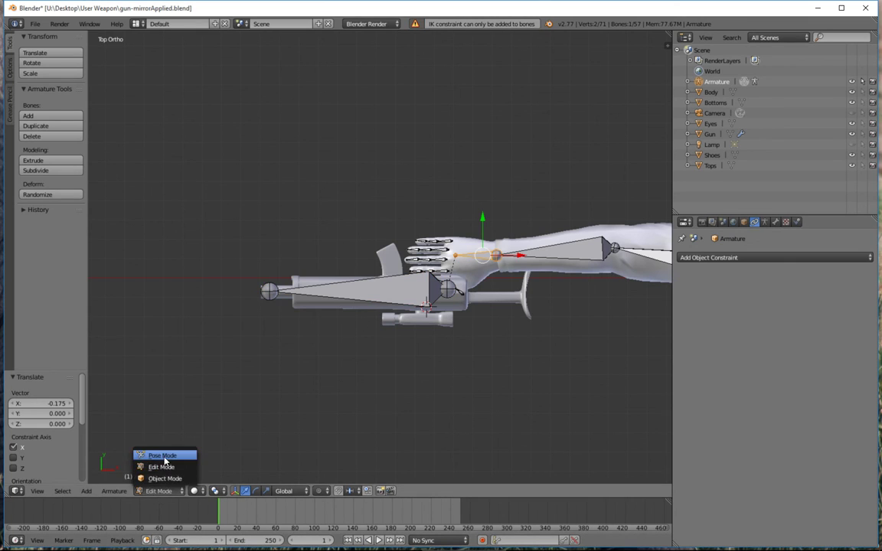
{"action": "left_click", "coordinate": [164, 457]}
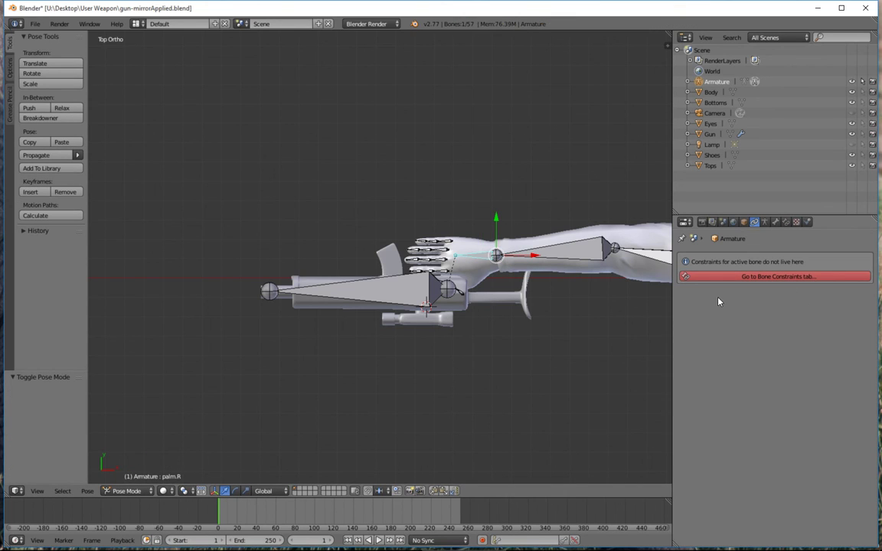
{"action": "left_click", "coordinate": [785, 222]}
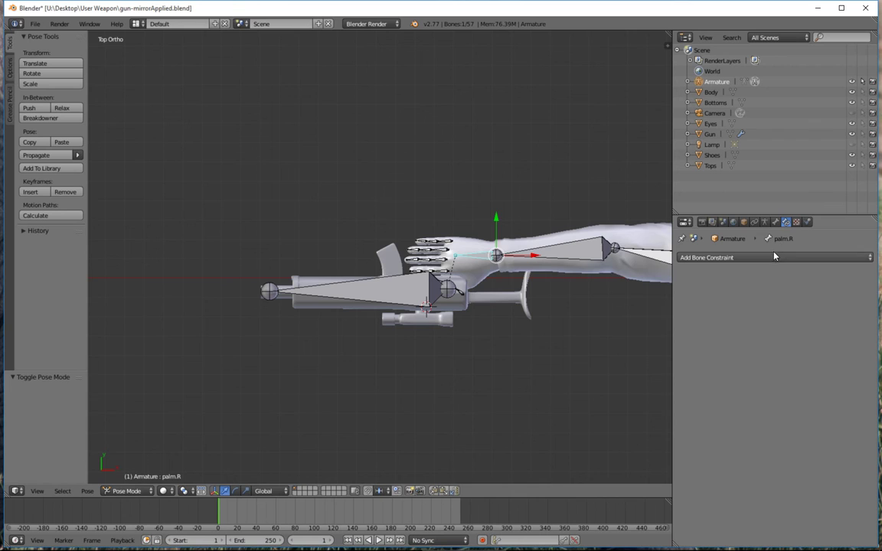
{"action": "left_click", "coordinate": [773, 257]}
{"action": "left_click", "coordinate": [765, 306]}
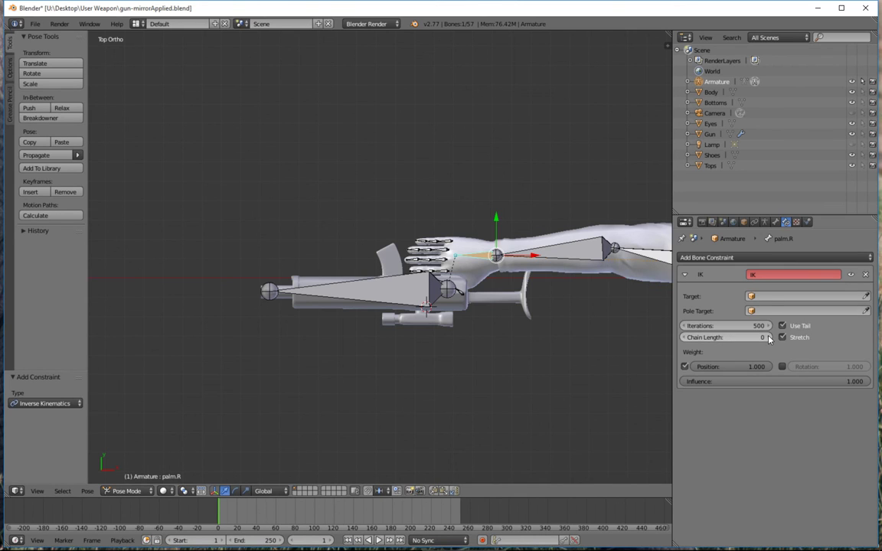
{"action": "left_click", "coordinate": [768, 338]}
{"action": "left_click", "coordinate": [768, 338]}
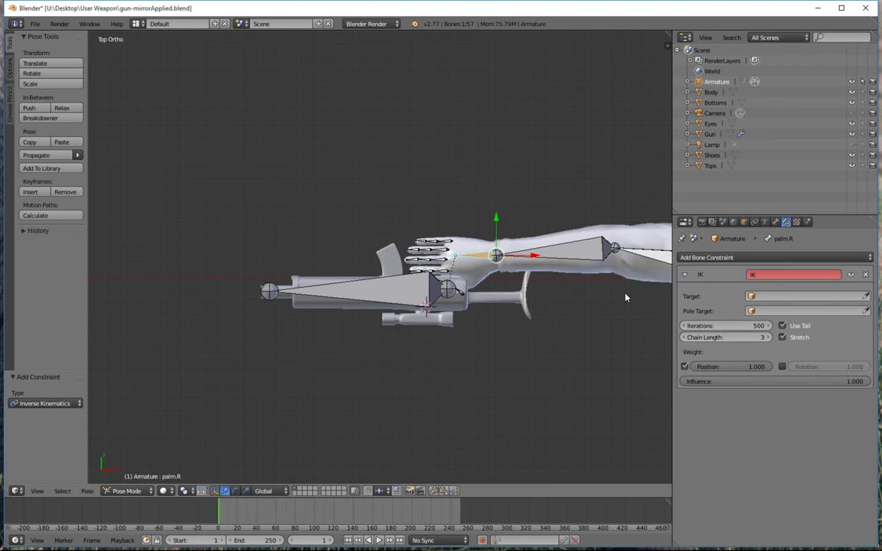
Test the right arm's IK by moving palm.R about 6.9 along X, -7.7 along Y and -0.5 along Z, and undo the move
{"action": "middle_click_drag", "start_coordinate": [620, 306], "coordinate": [409, 237]}
{"action": "key", "text": "g"}
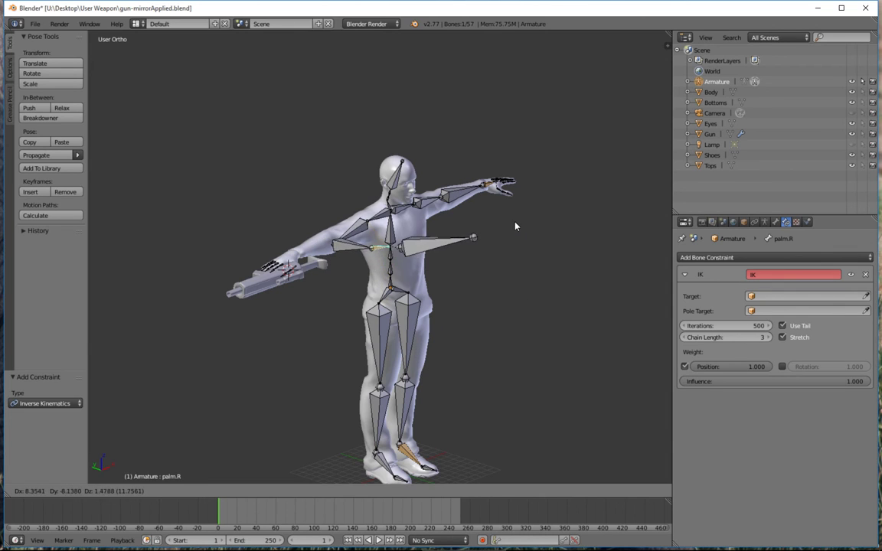
{"action": "left_click", "coordinate": [503, 246]}
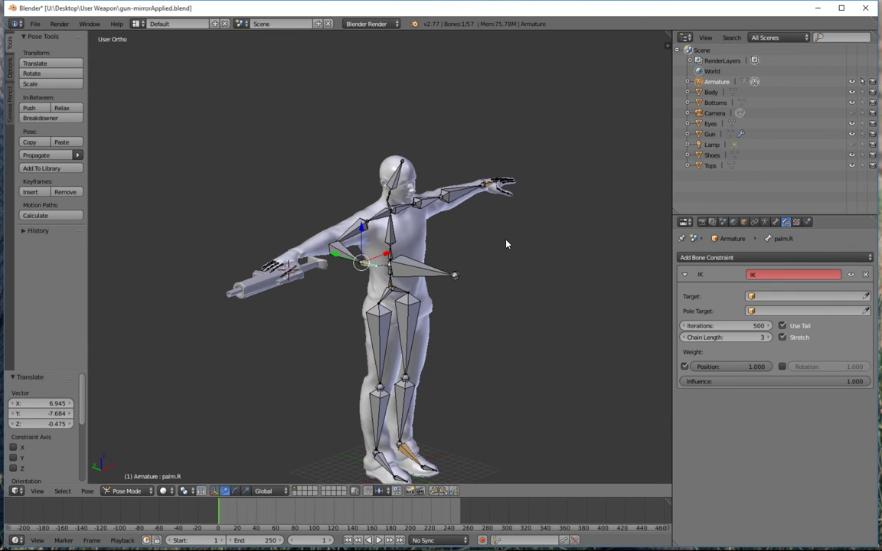
{"action": "key", "text": "ctrl+z"}
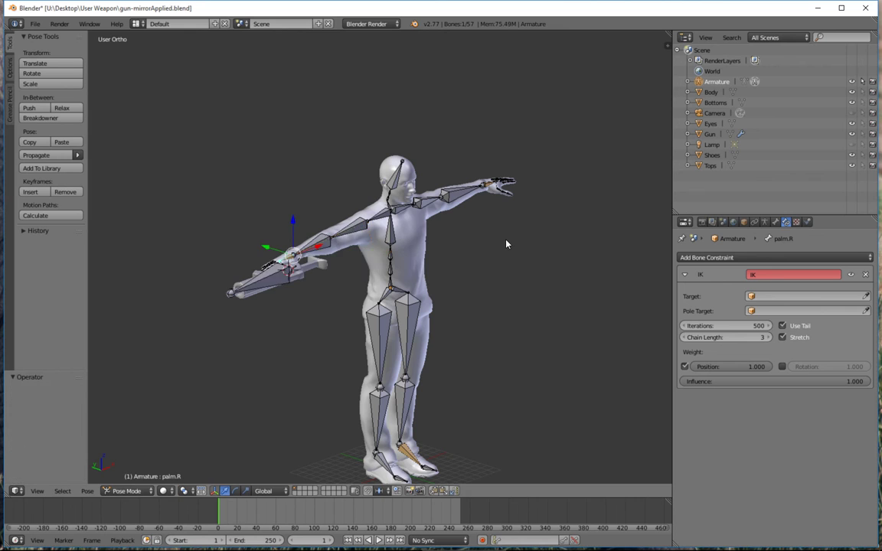
{"action": "middle_click_drag", "start_coordinate": [507, 244], "coordinate": [351, 243]}
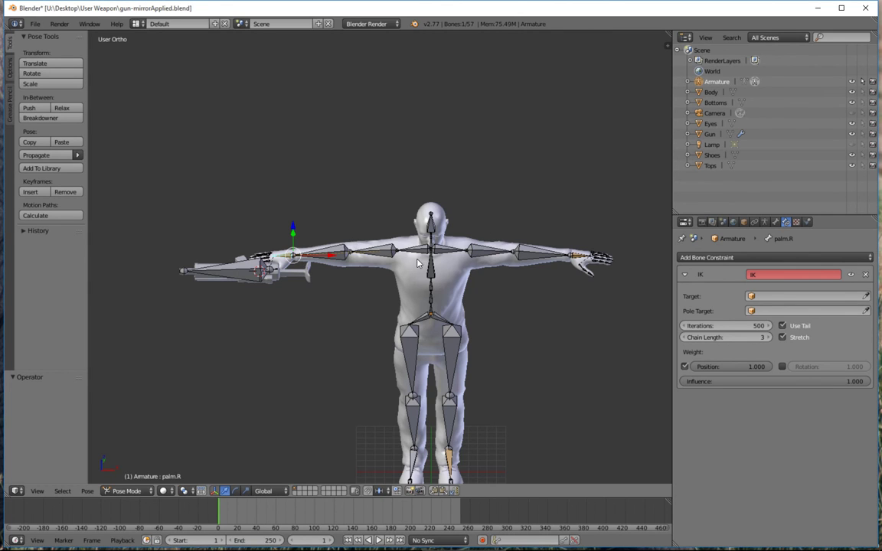
{"action": "middle_click_drag", "start_coordinate": [346, 316], "coordinate": [249, 343]}
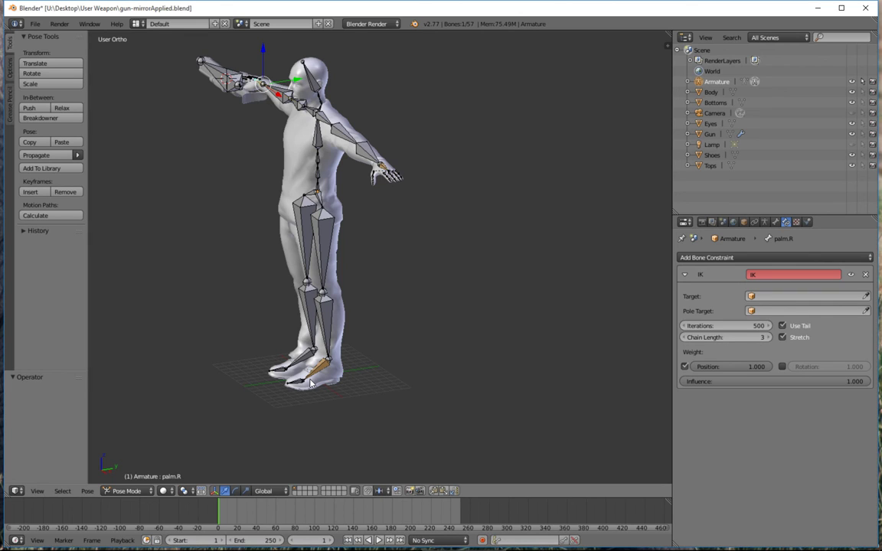
Switch from the Blender rig to another open window
{"action": "key", "text": "alt+Tab"}
{"action": "key", "text": "Tab"}
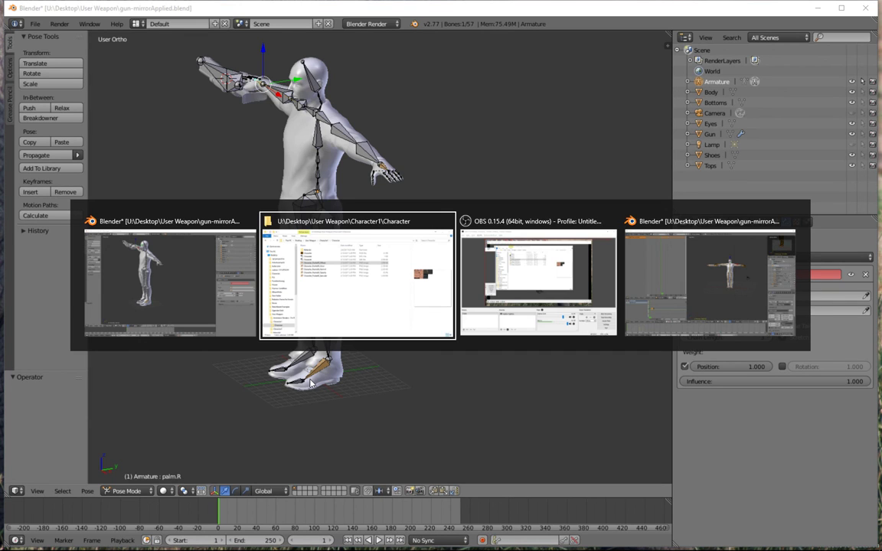